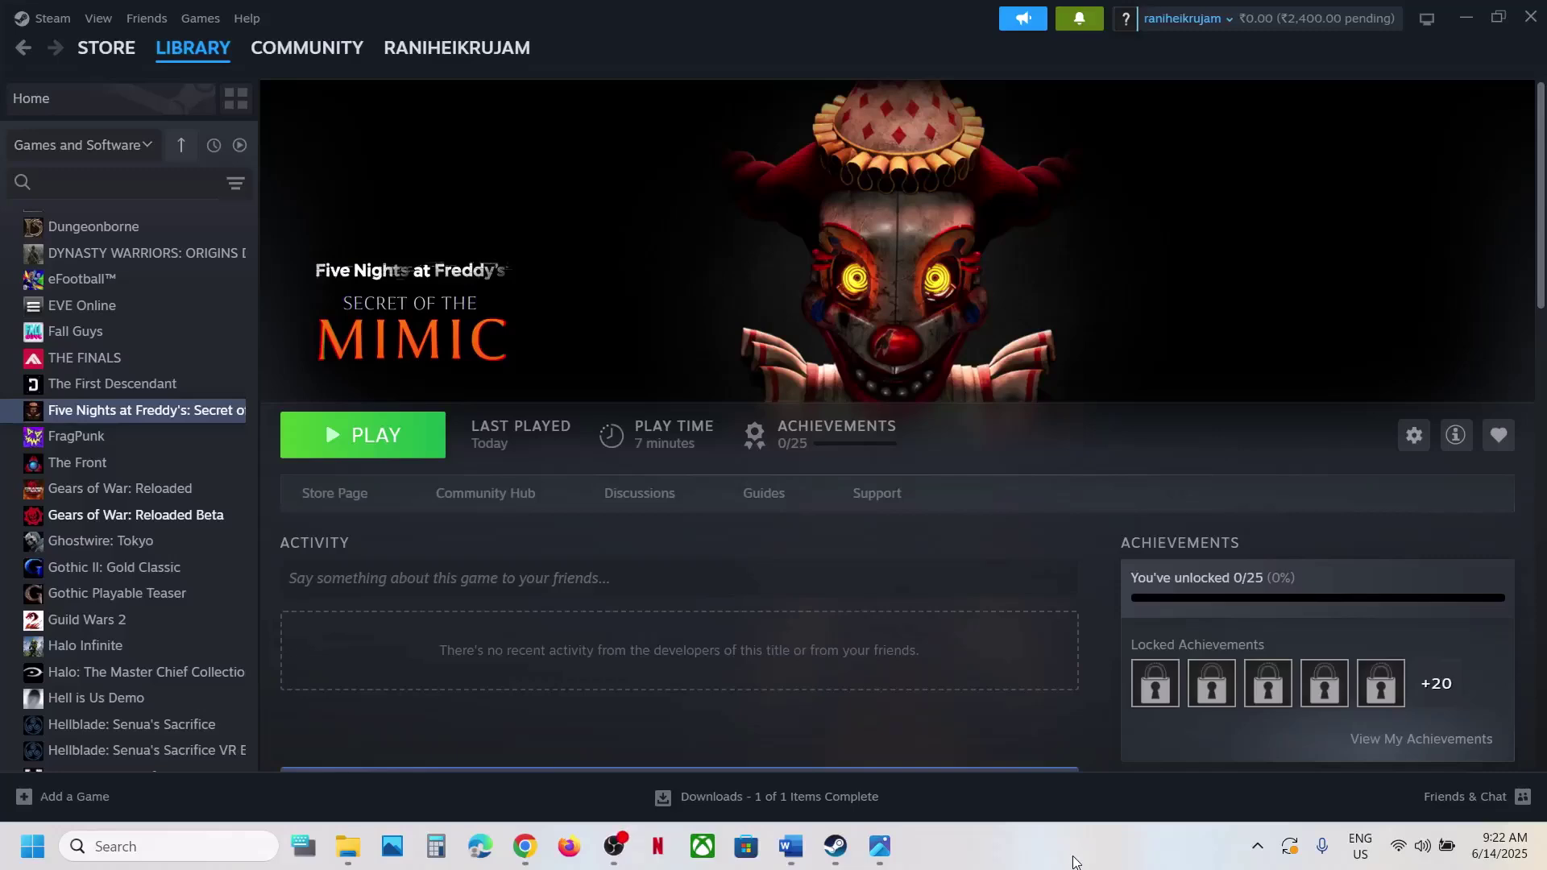
Step: Zoom and pan around the crash-report screenshot's poster text, then hide the viewer to return to Steam
{"action": "left_click", "coordinate": [879, 846]}
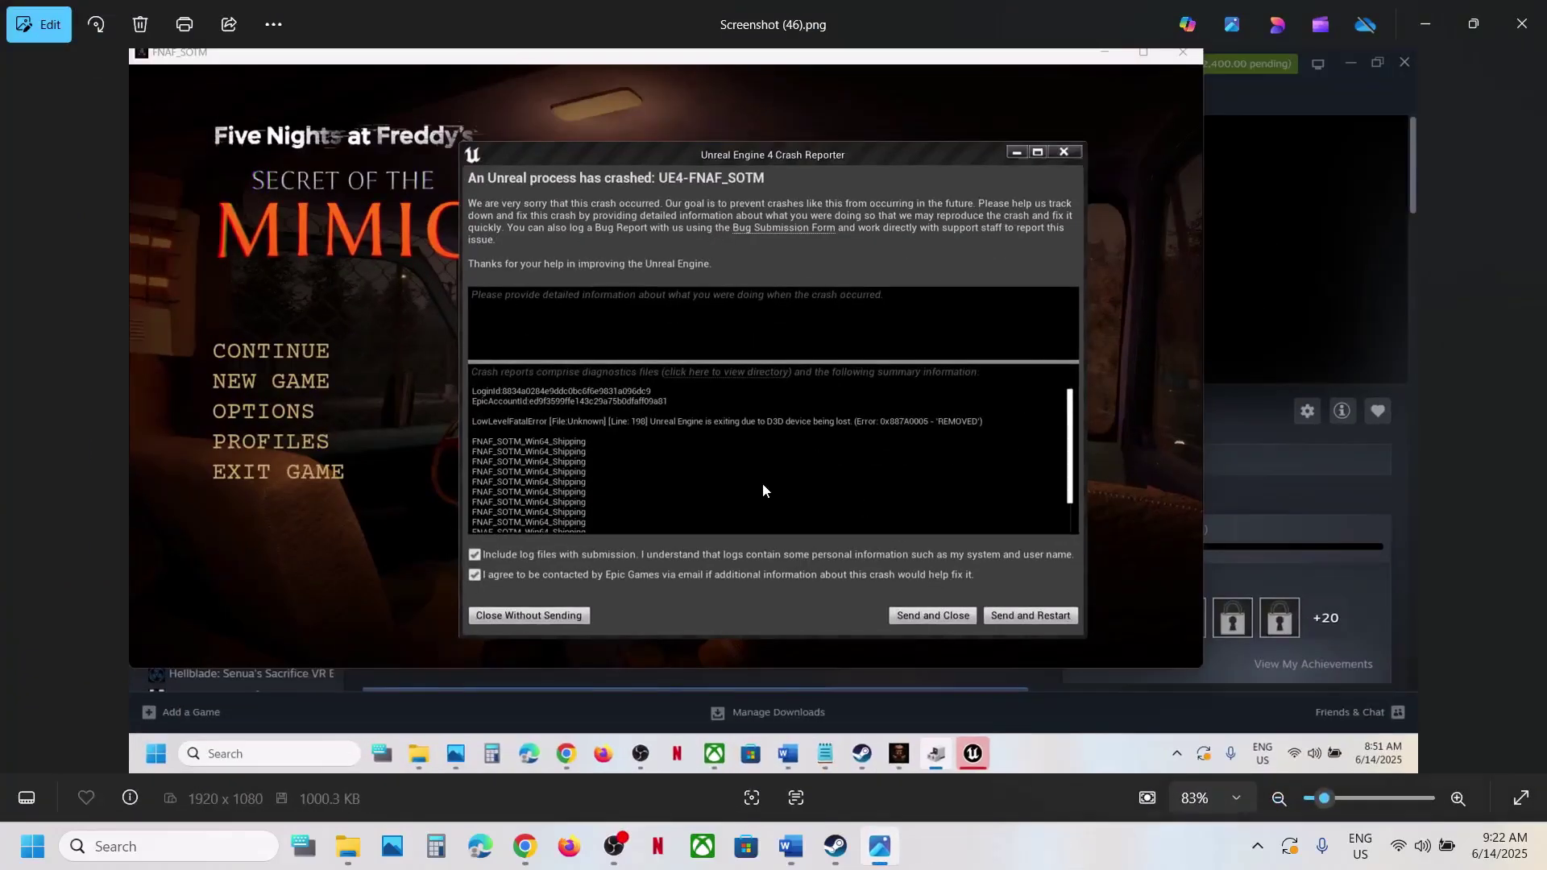
{"action": "scroll", "coordinate": [762, 482], "scroll_direction": "up", "scroll_amount": 3}
{"action": "scroll", "coordinate": [765, 491], "scroll_direction": "up", "scroll_amount": 3}
{"action": "scroll", "coordinate": [765, 491], "scroll_direction": "up", "scroll_amount": 5}
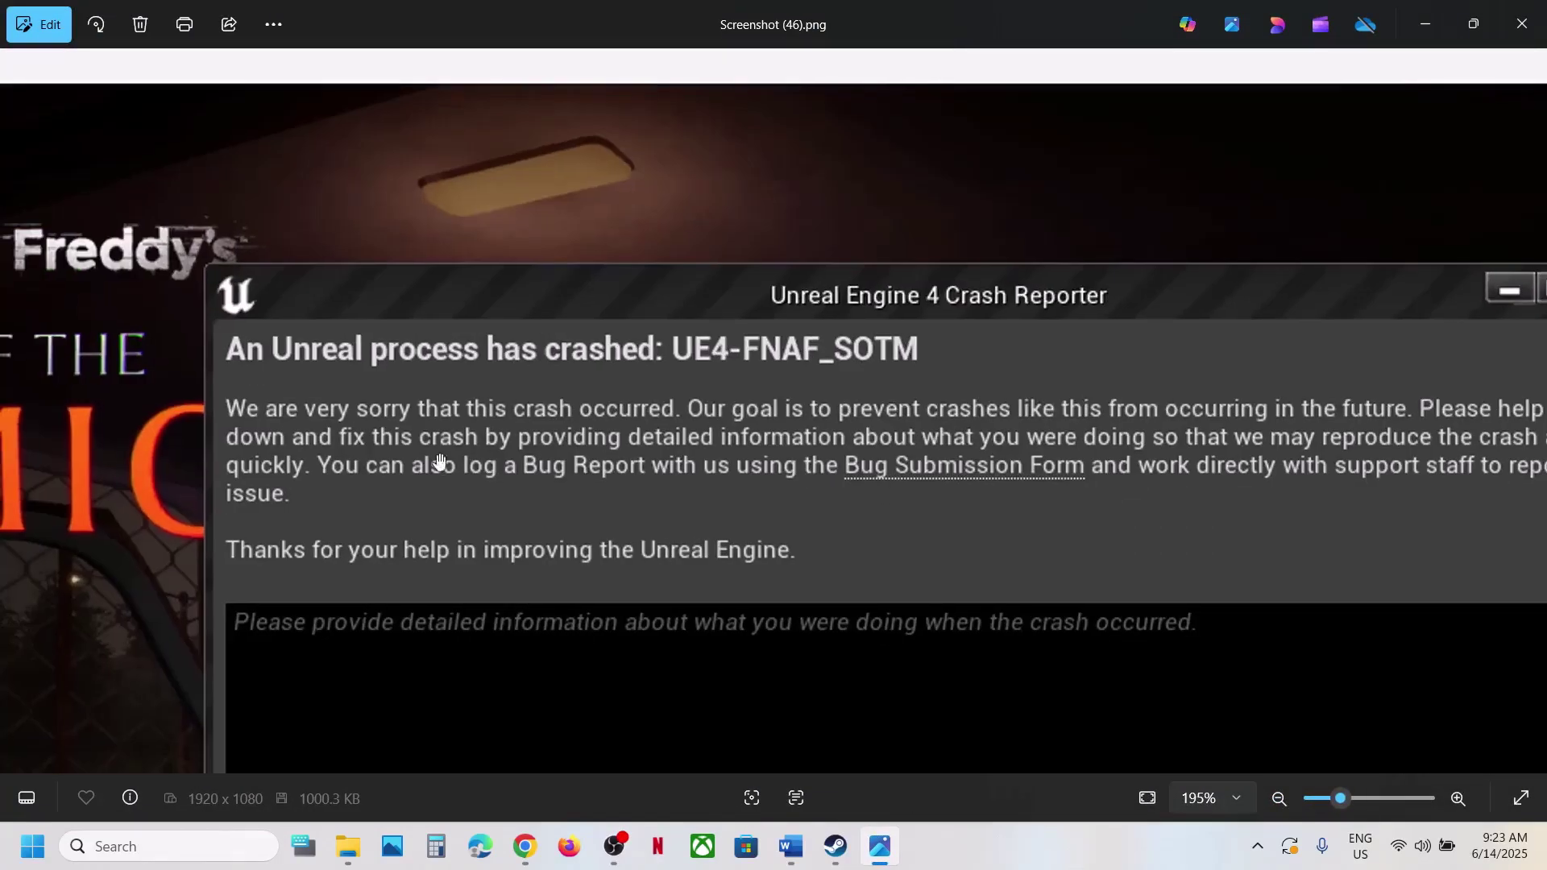
{"action": "left_click_drag", "start_coordinate": [329, 438], "coordinate": [451, 401]}
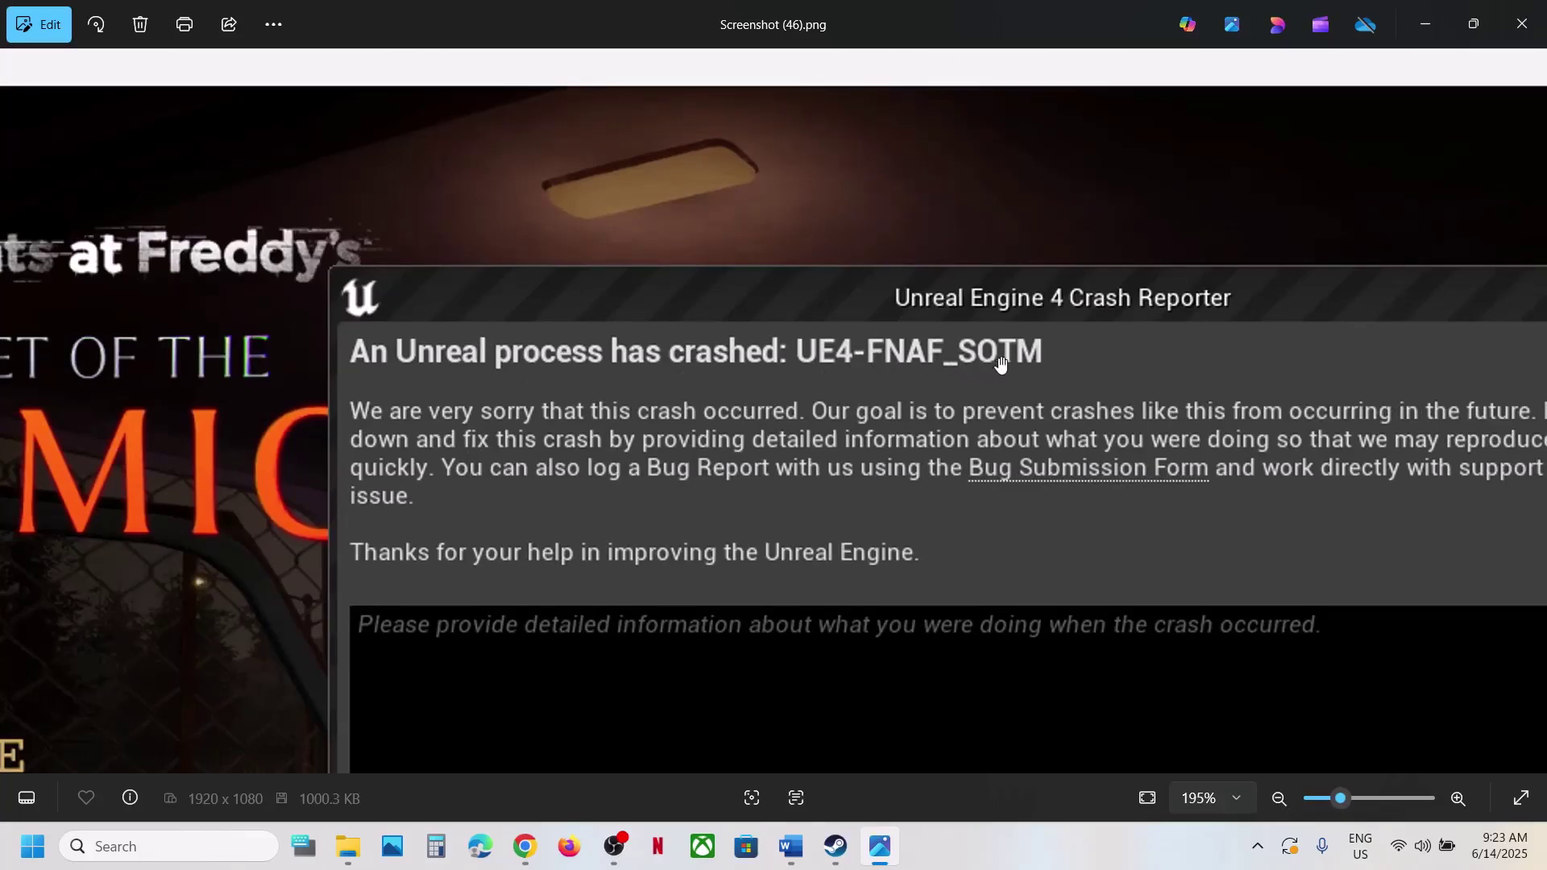
{"action": "left_click_drag", "start_coordinate": [950, 355], "coordinate": [1071, 366]}
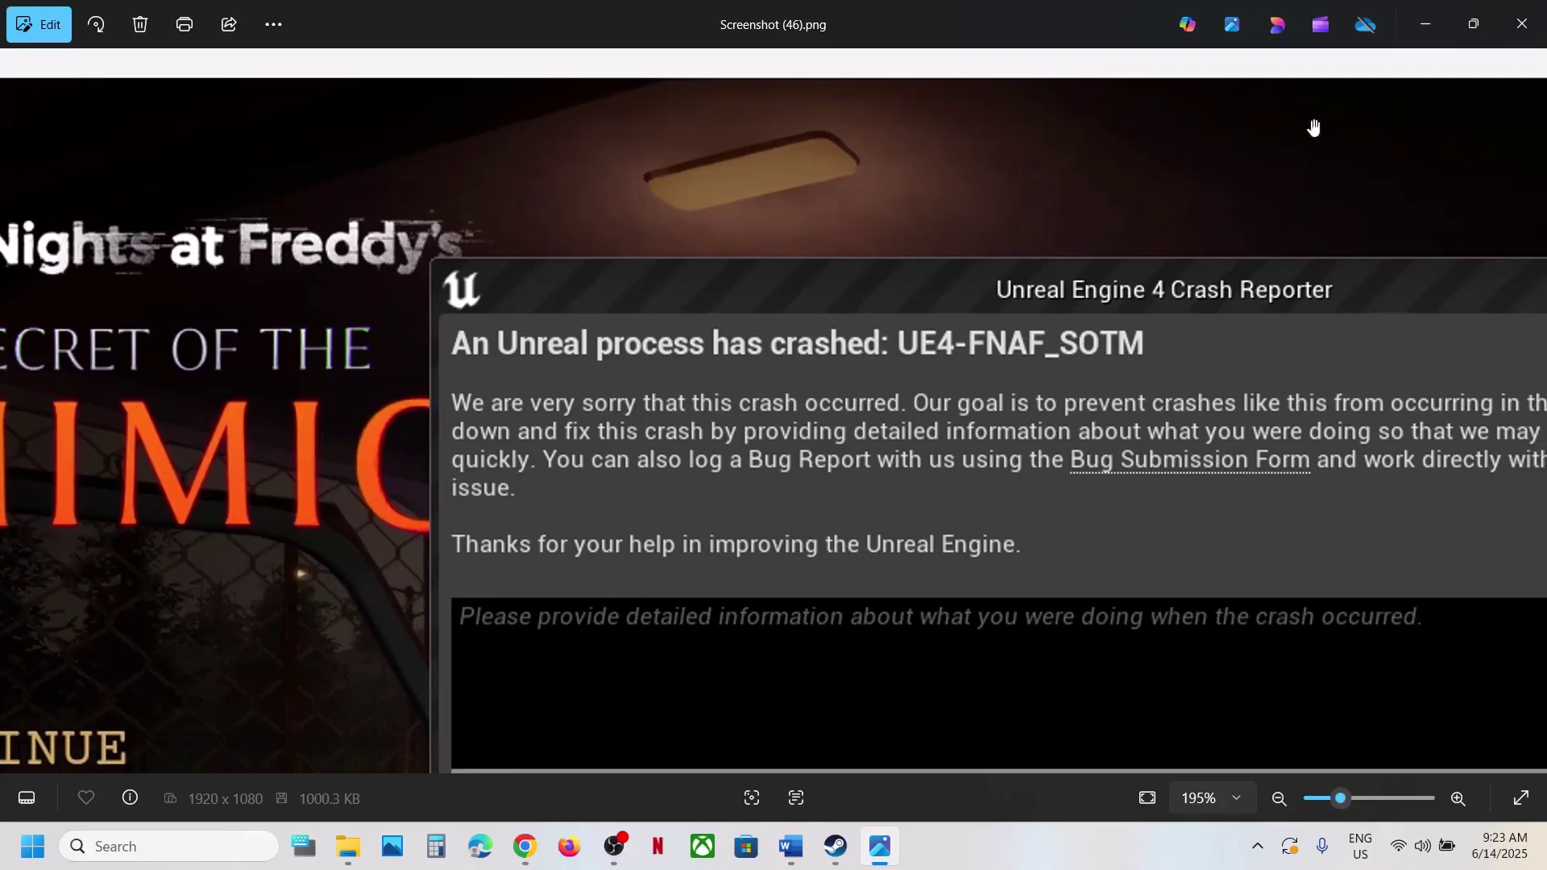
{"action": "left_click", "coordinate": [1458, 25]}
{"action": "left_click", "coordinate": [1188, 252]}
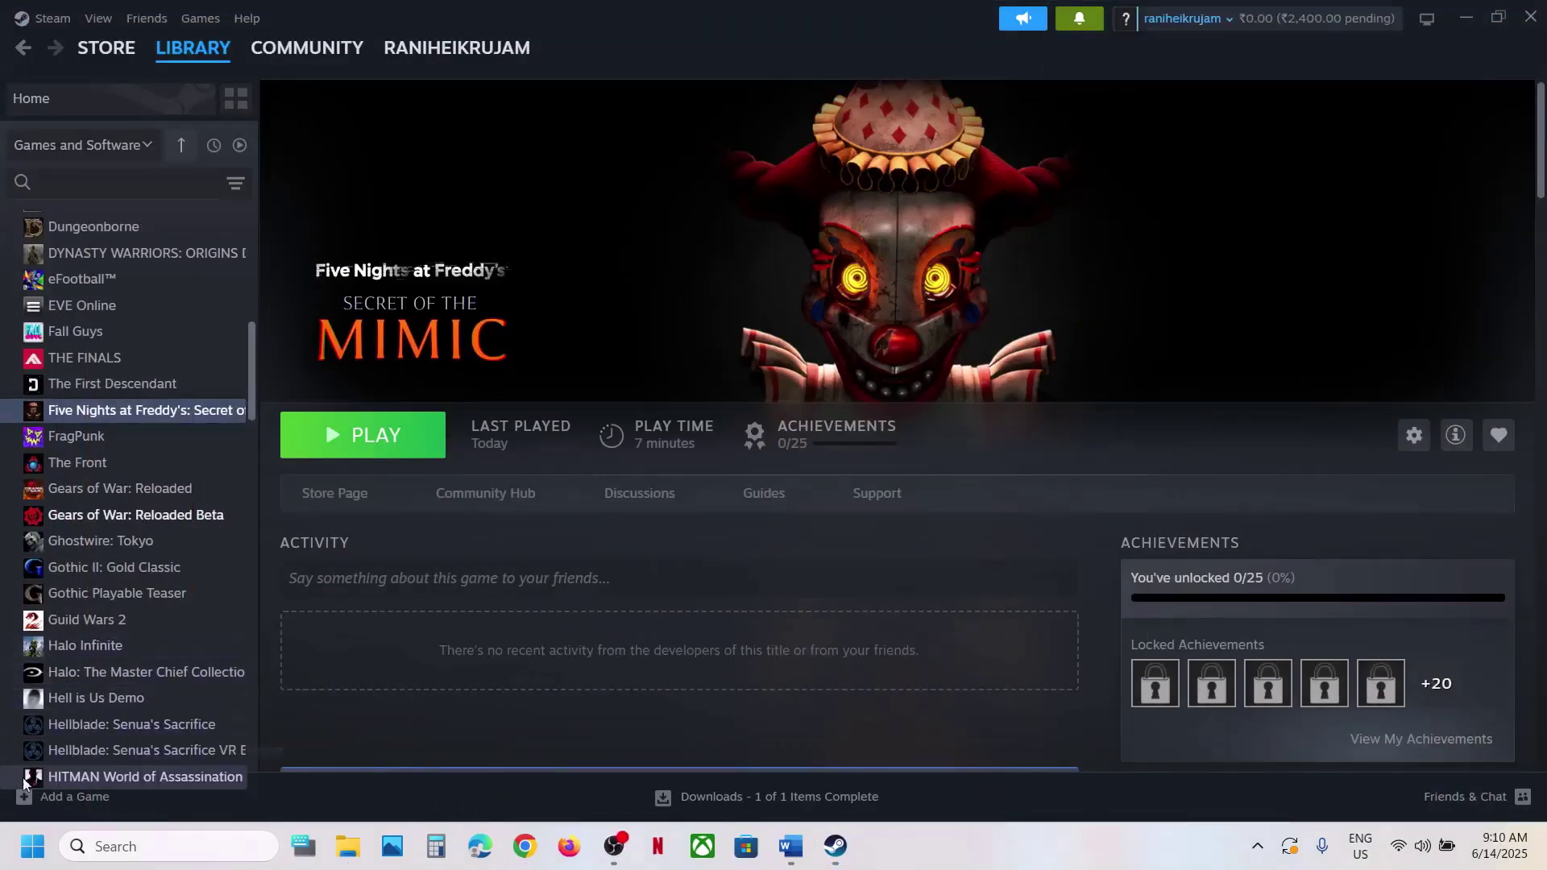
Step: Check the Start power options, dismiss Start, and bring the Step 1 Word notes forward
{"action": "left_click", "coordinate": [32, 846]}
{"action": "left_click", "coordinate": [583, 778]}
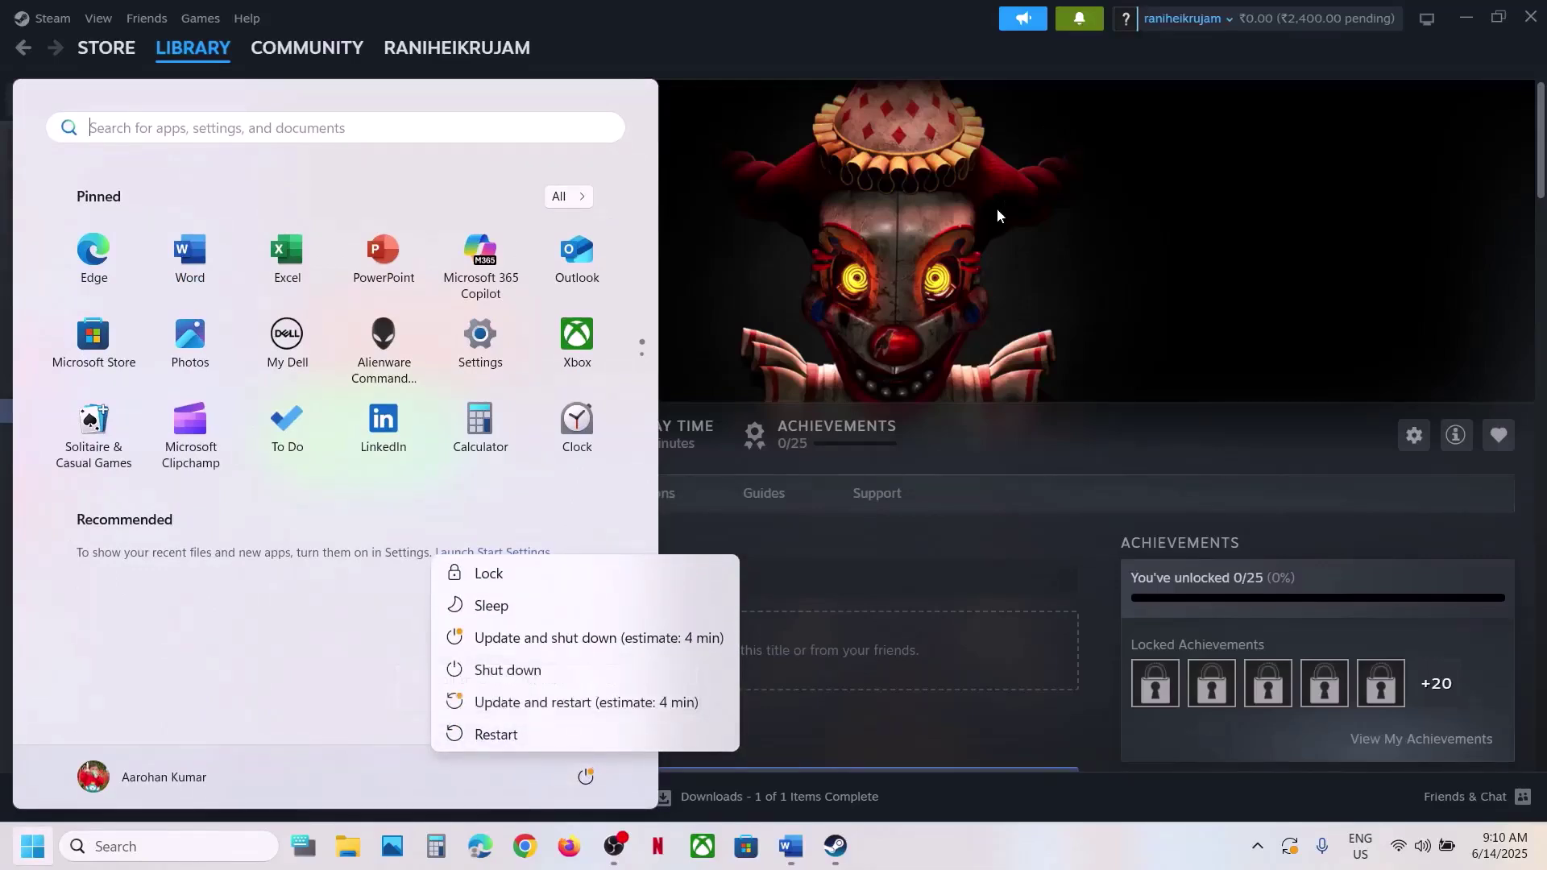
{"action": "left_click", "coordinate": [935, 214]}
{"action": "left_click", "coordinate": [895, 230]}
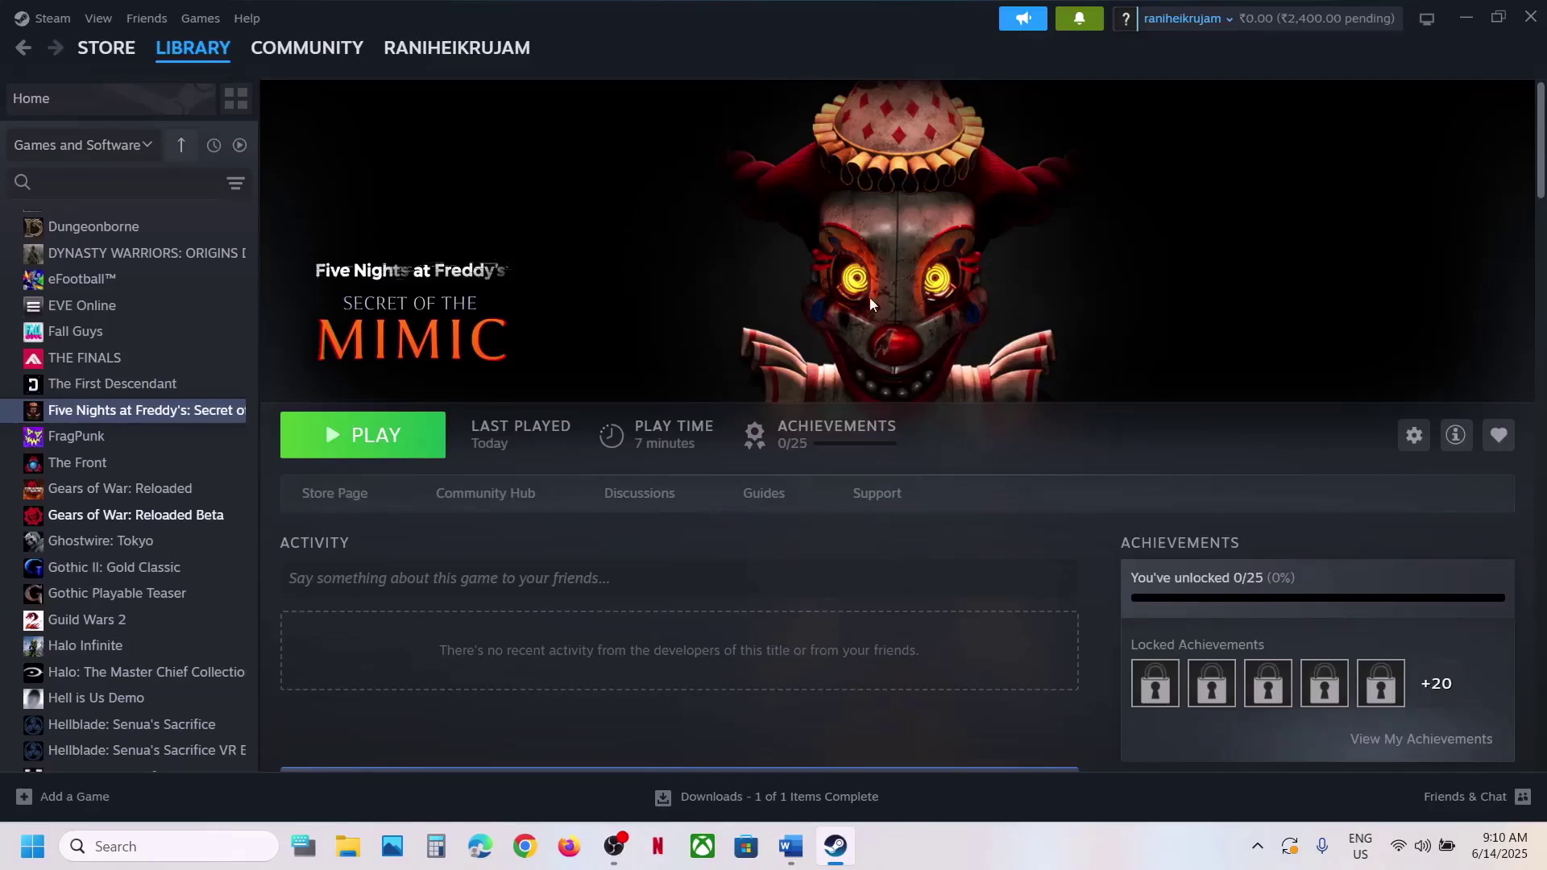
{"action": "left_click", "coordinate": [790, 846]}
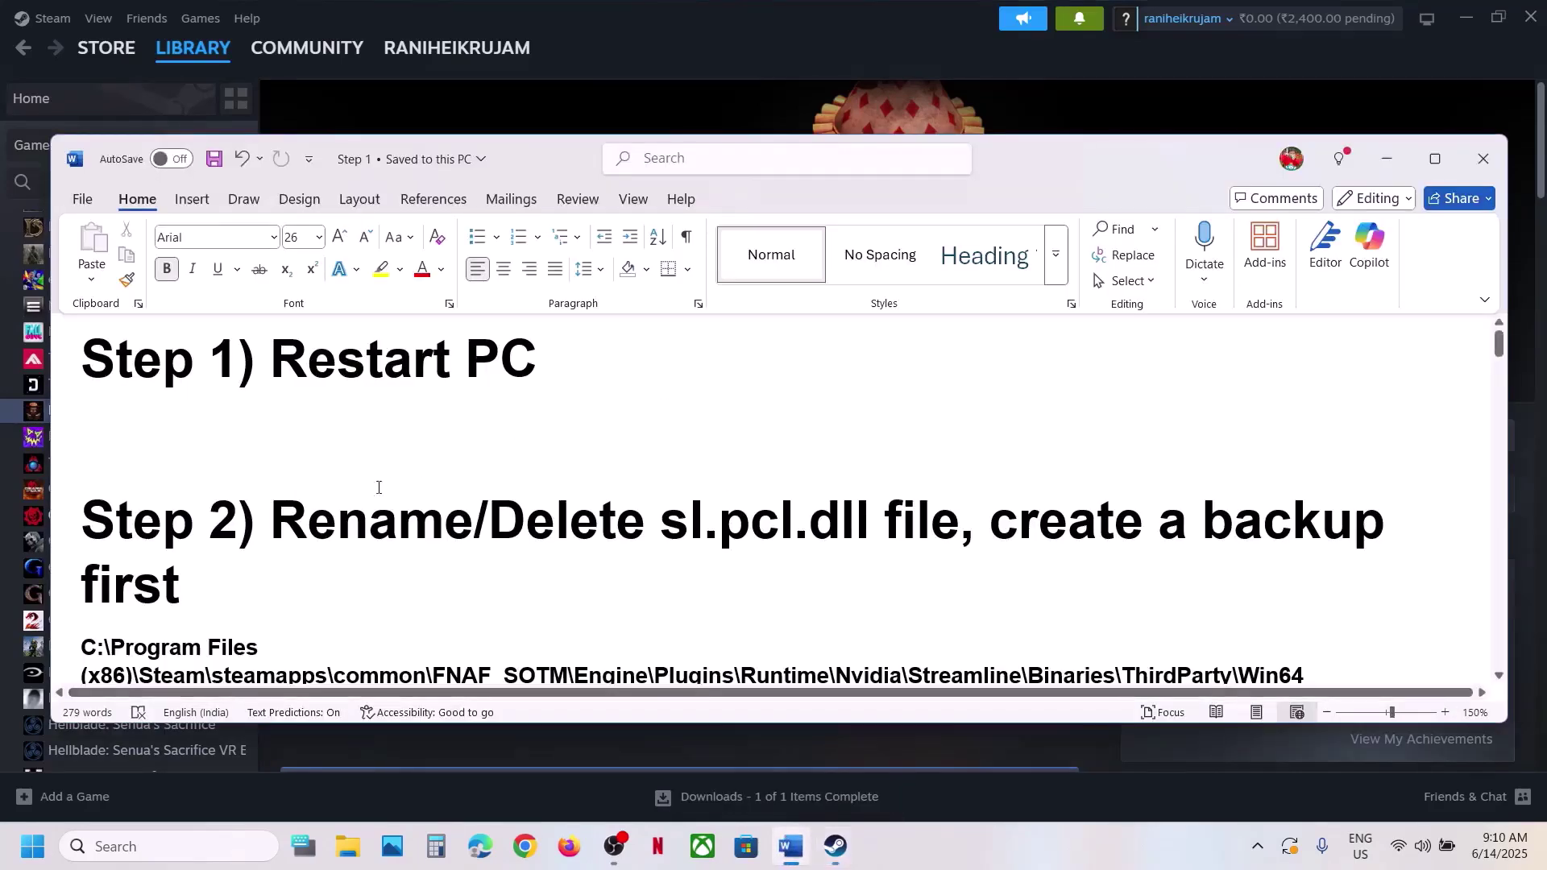
Step: Highlight the Rename/Delete sl.pcl.dll instruction in the notes, then minimize Word
{"action": "left_click_drag", "start_coordinate": [285, 527], "coordinate": [883, 529]}
{"action": "left_click", "coordinate": [703, 534]}
{"action": "scroll", "coordinate": [702, 552], "scroll_direction": "down", "scroll_amount": 1}
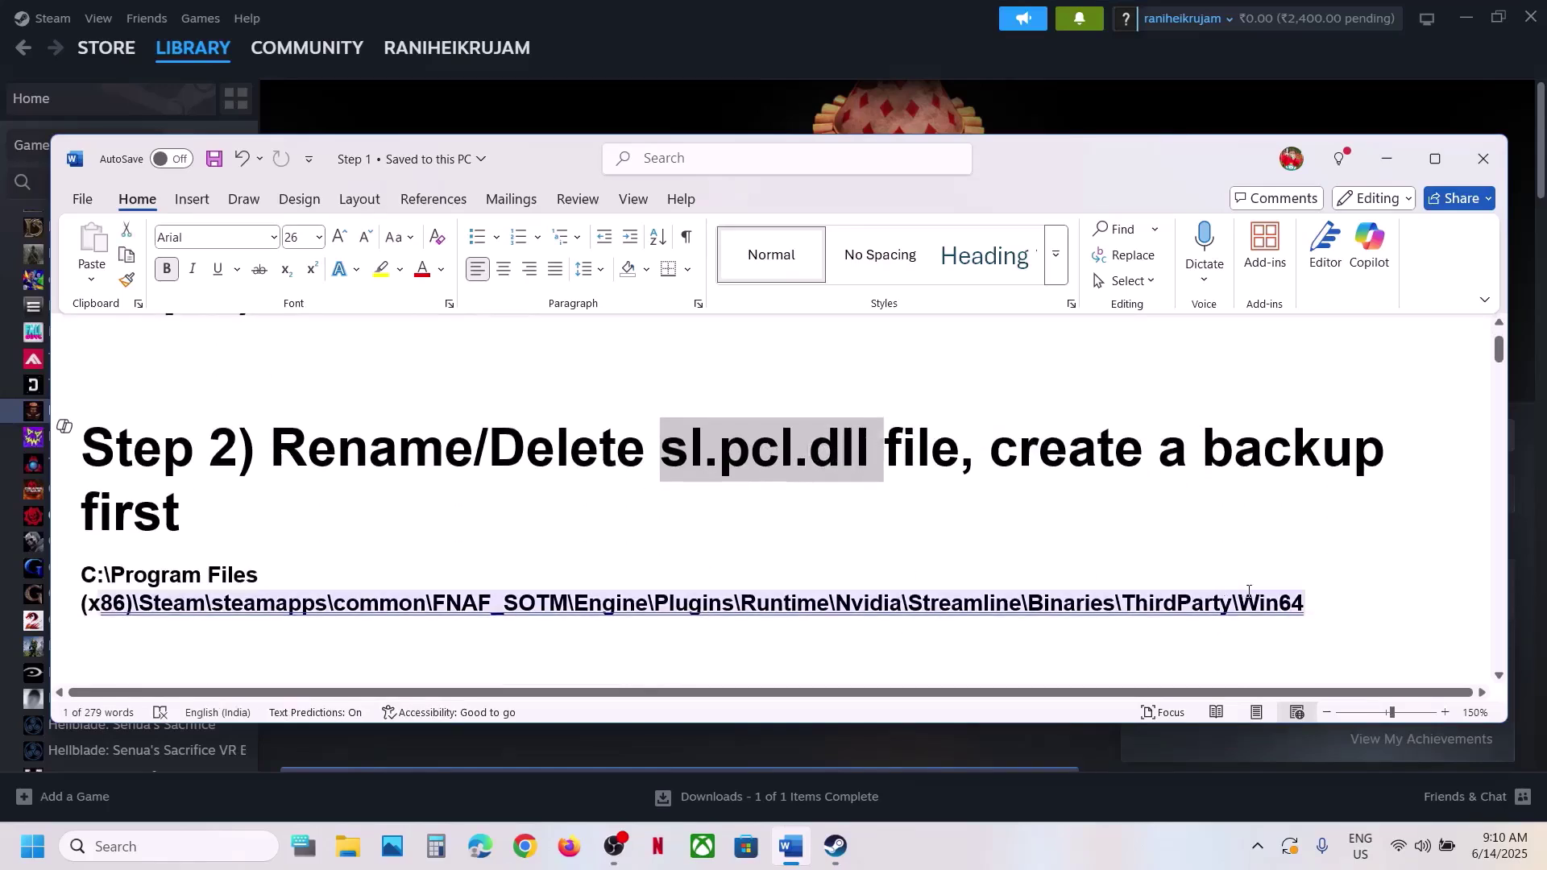
{"action": "left_click", "coordinate": [835, 846]}
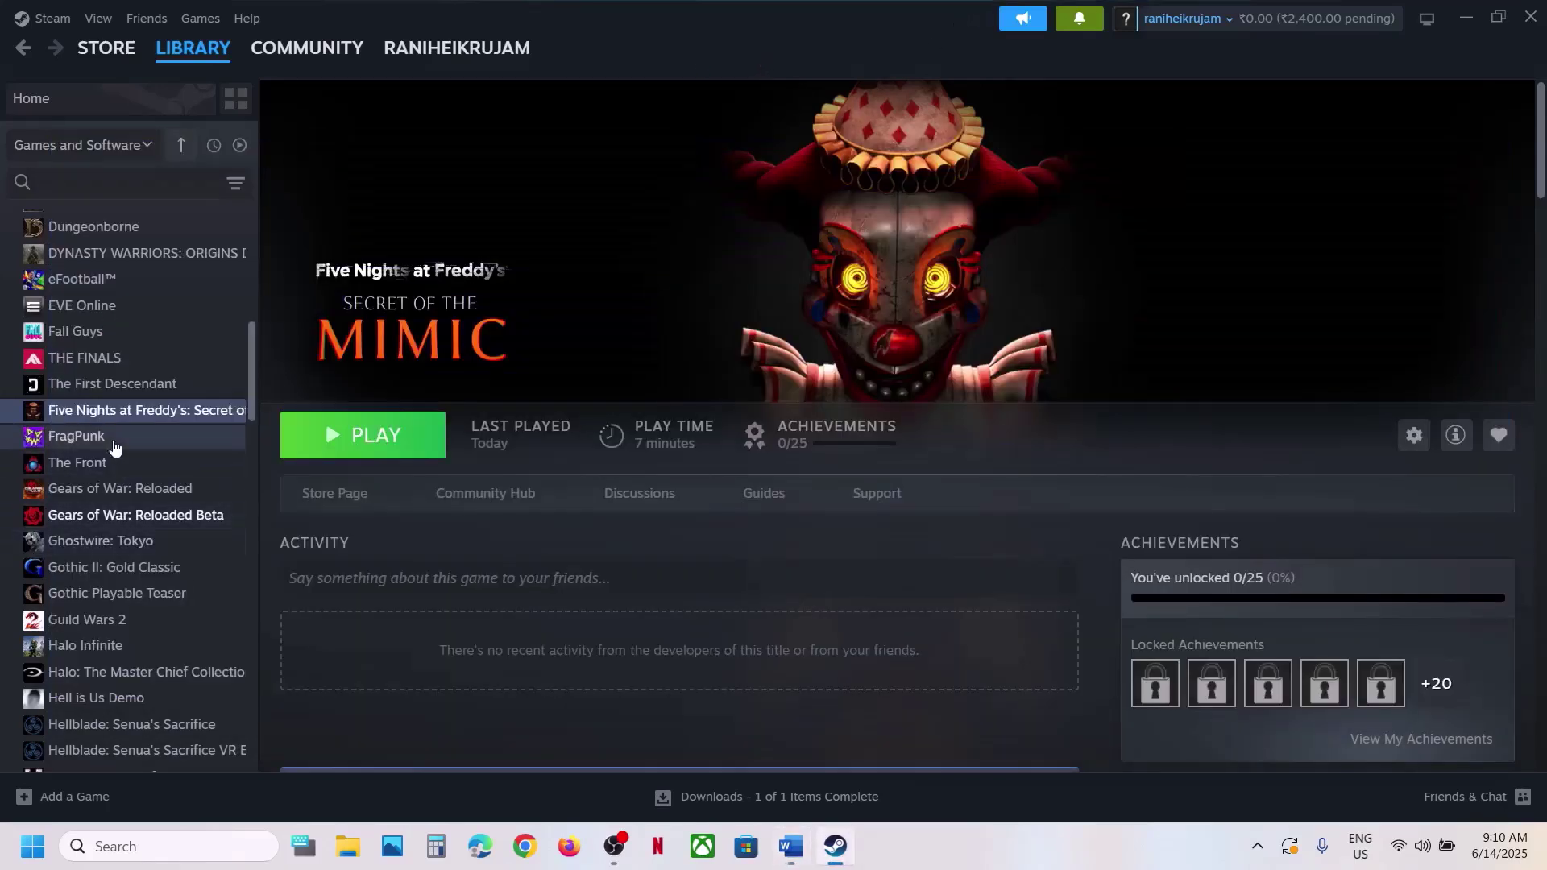
Step: Browse the game's local files from Steam's Manage menu and open Engine, then Plugins
{"action": "right_click", "coordinate": [121, 411]}
{"action": "mouse_move", "coordinate": [194, 525]}
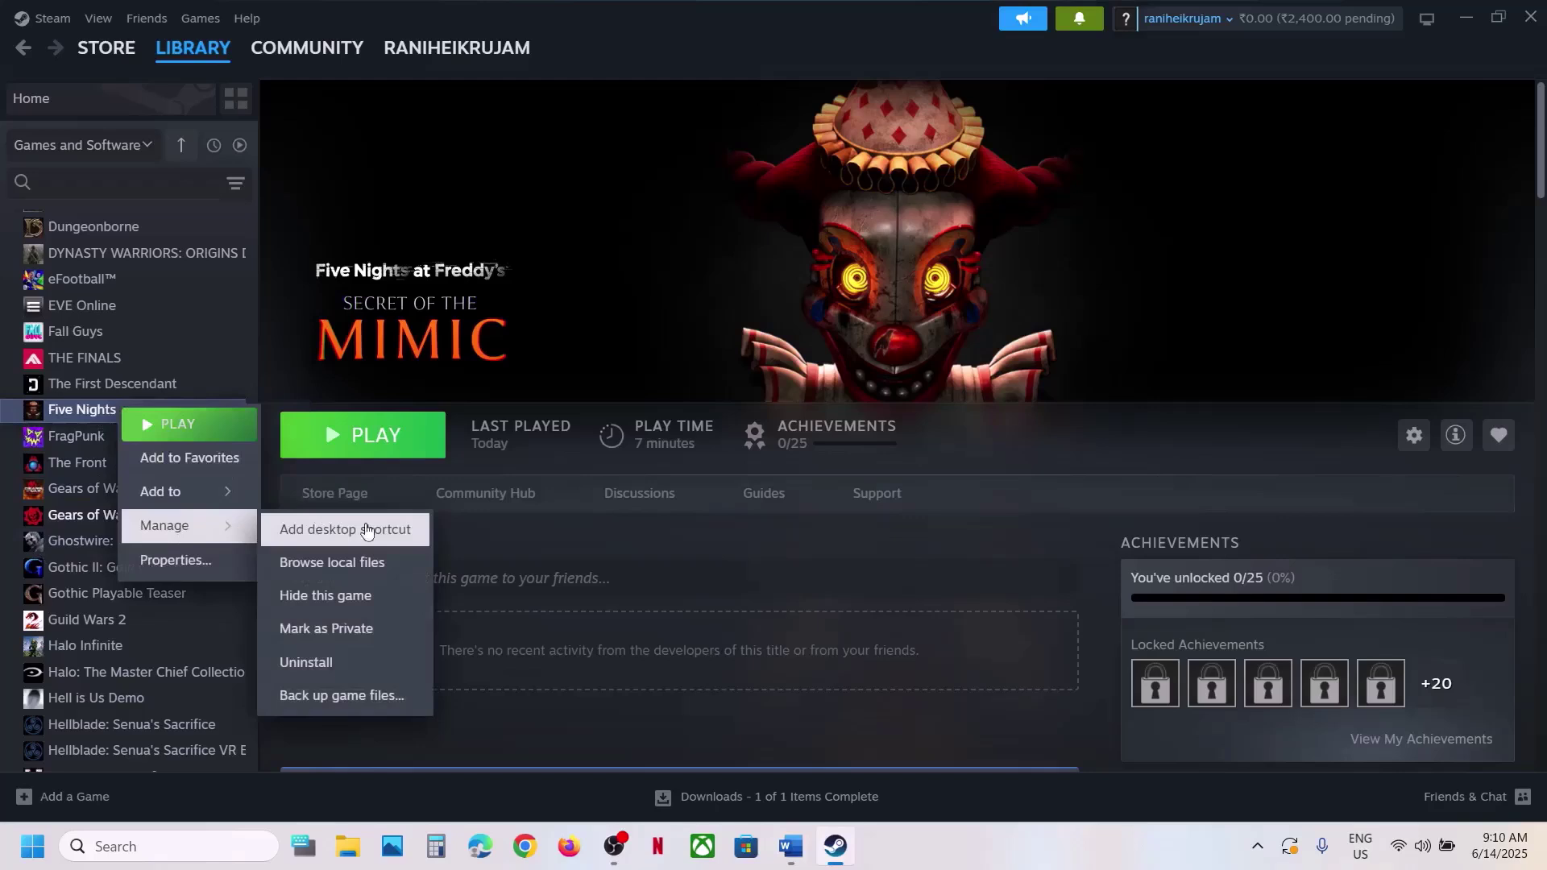
{"action": "left_click", "coordinate": [384, 570]}
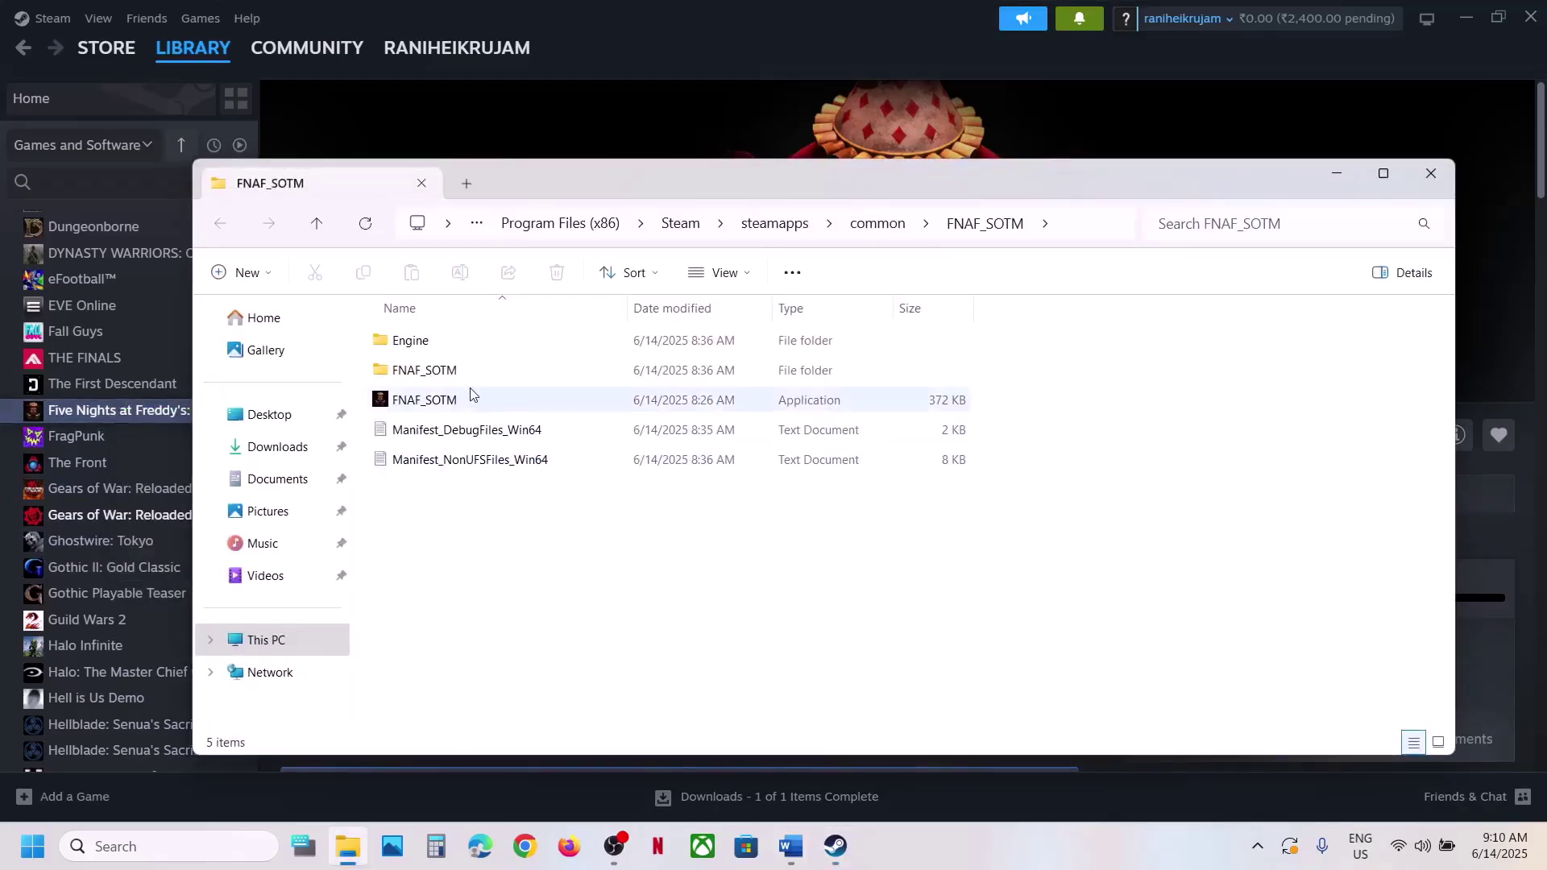
{"action": "double_click", "coordinate": [419, 343]}
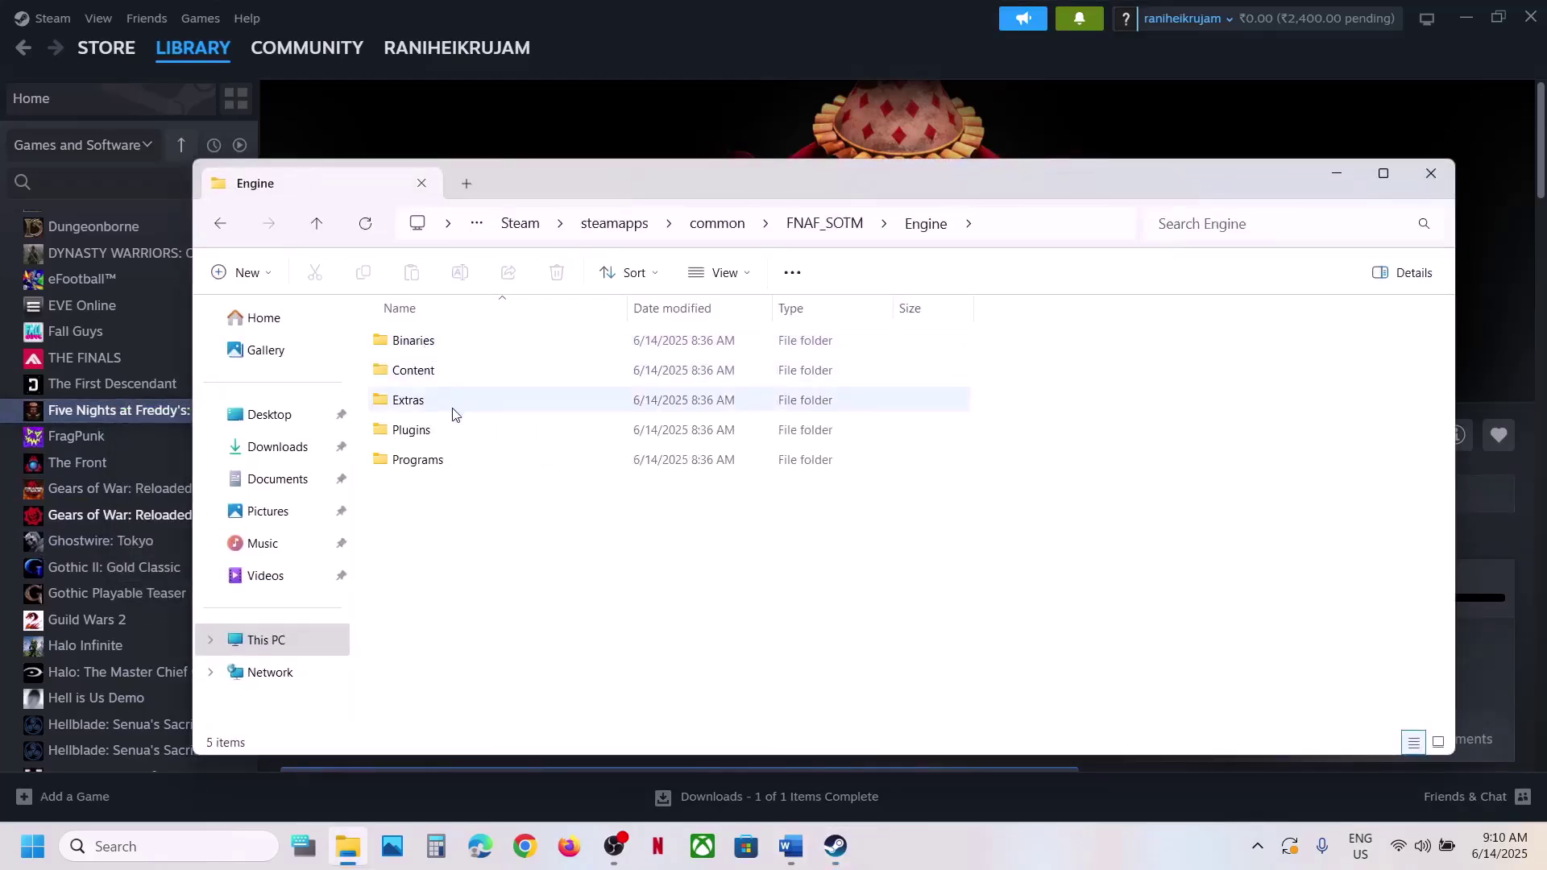
{"action": "double_click", "coordinate": [428, 431]}
Step: Open Runtime\Nvidia\Streamline\Binaries\ThirdParty\Win64 and select sl.pcl.dll
{"action": "left_click", "coordinate": [432, 348]}
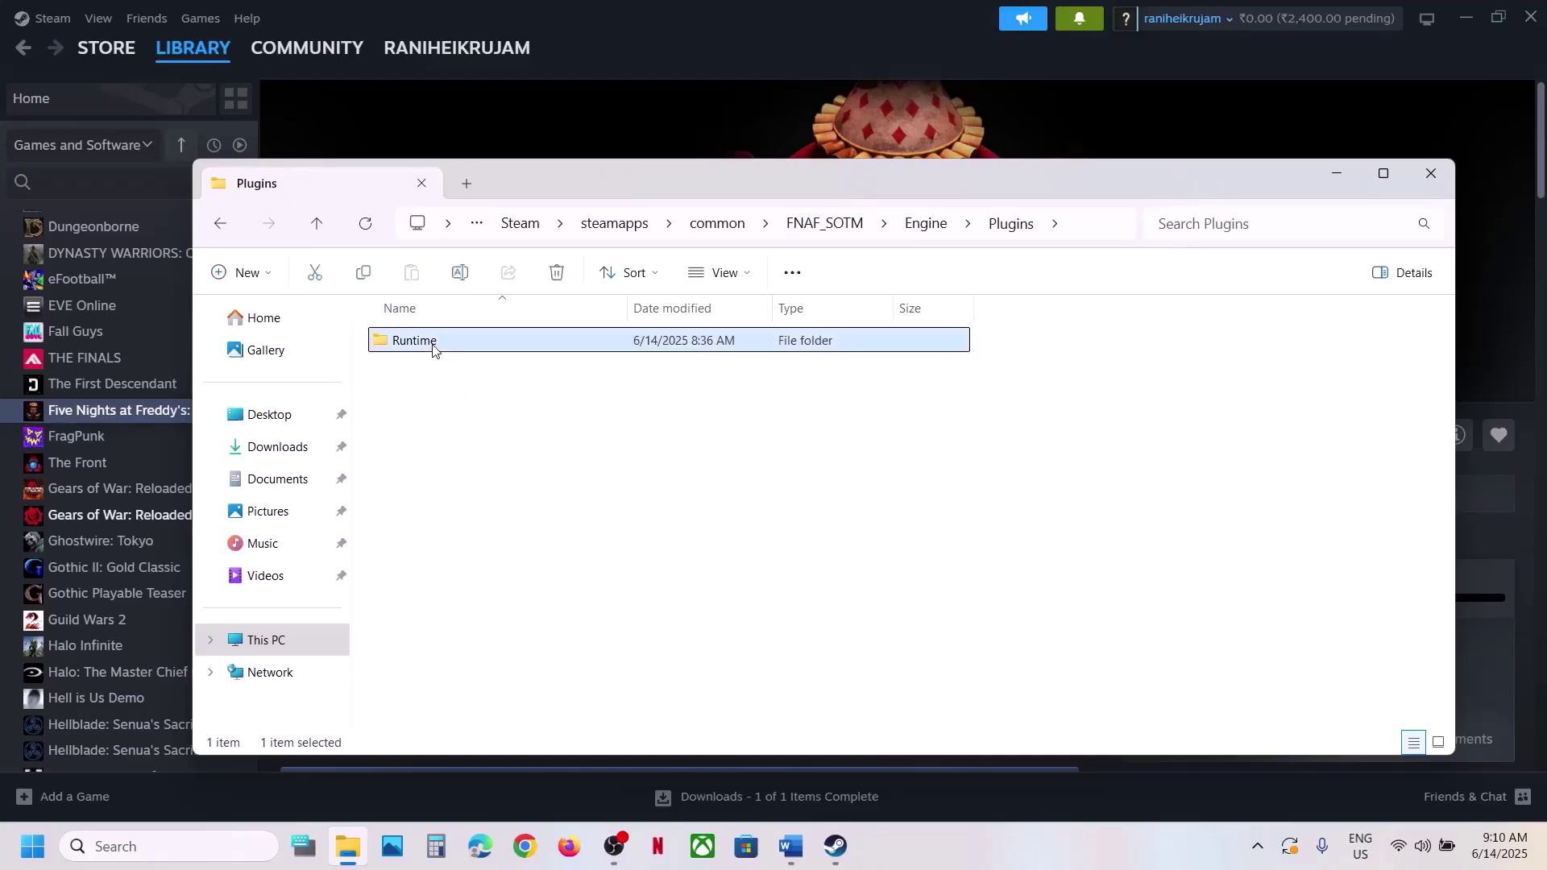
{"action": "double_click", "coordinate": [433, 348]}
{"action": "double_click", "coordinate": [435, 351]}
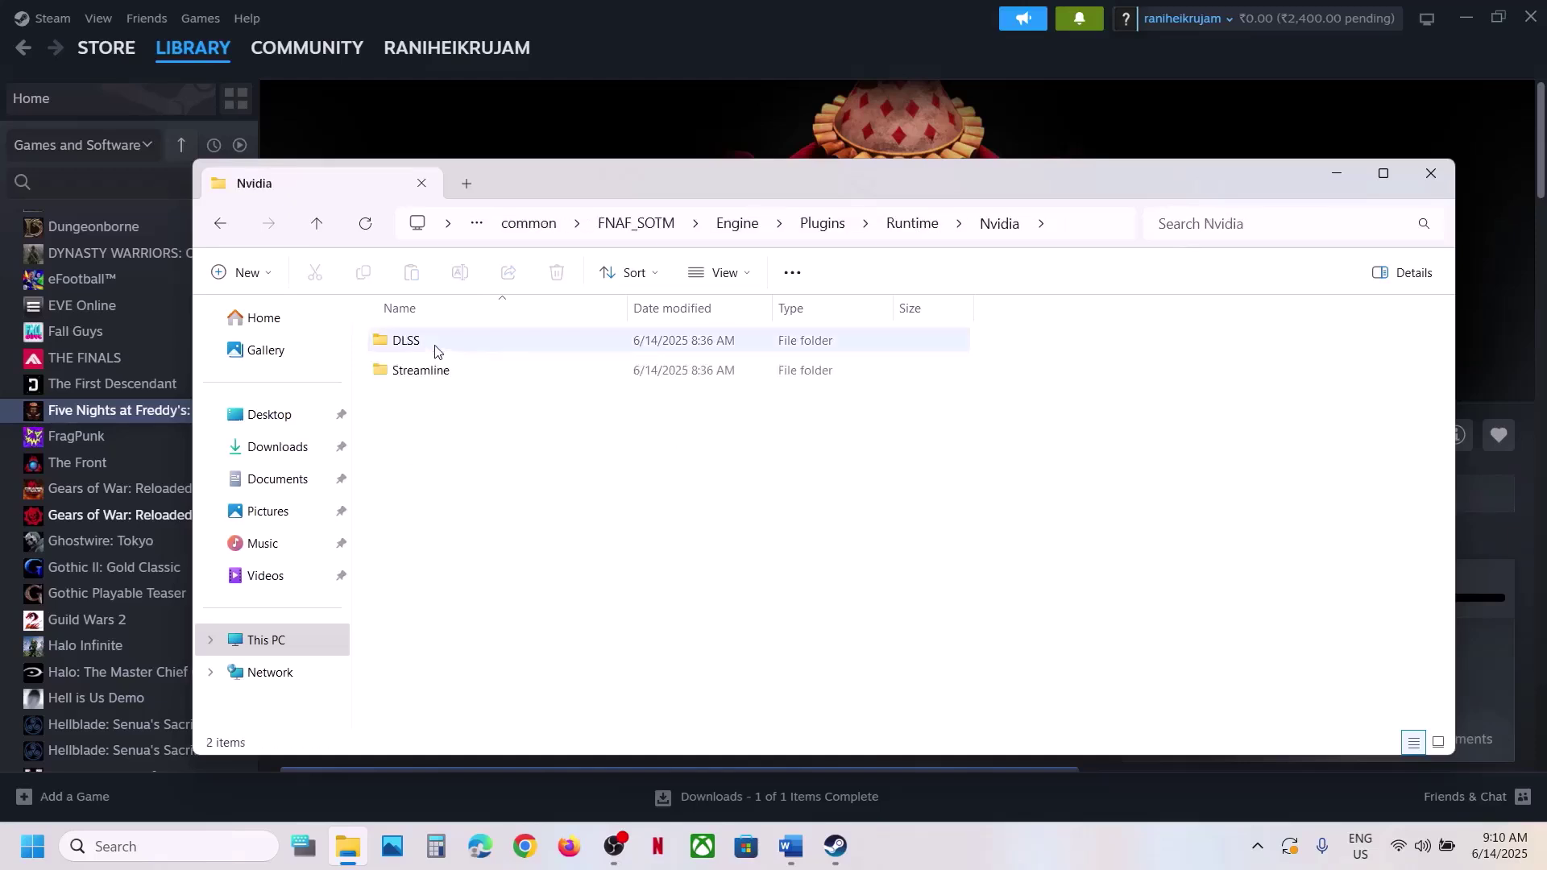
{"action": "left_click", "coordinate": [431, 373]}
{"action": "double_click", "coordinate": [465, 378]}
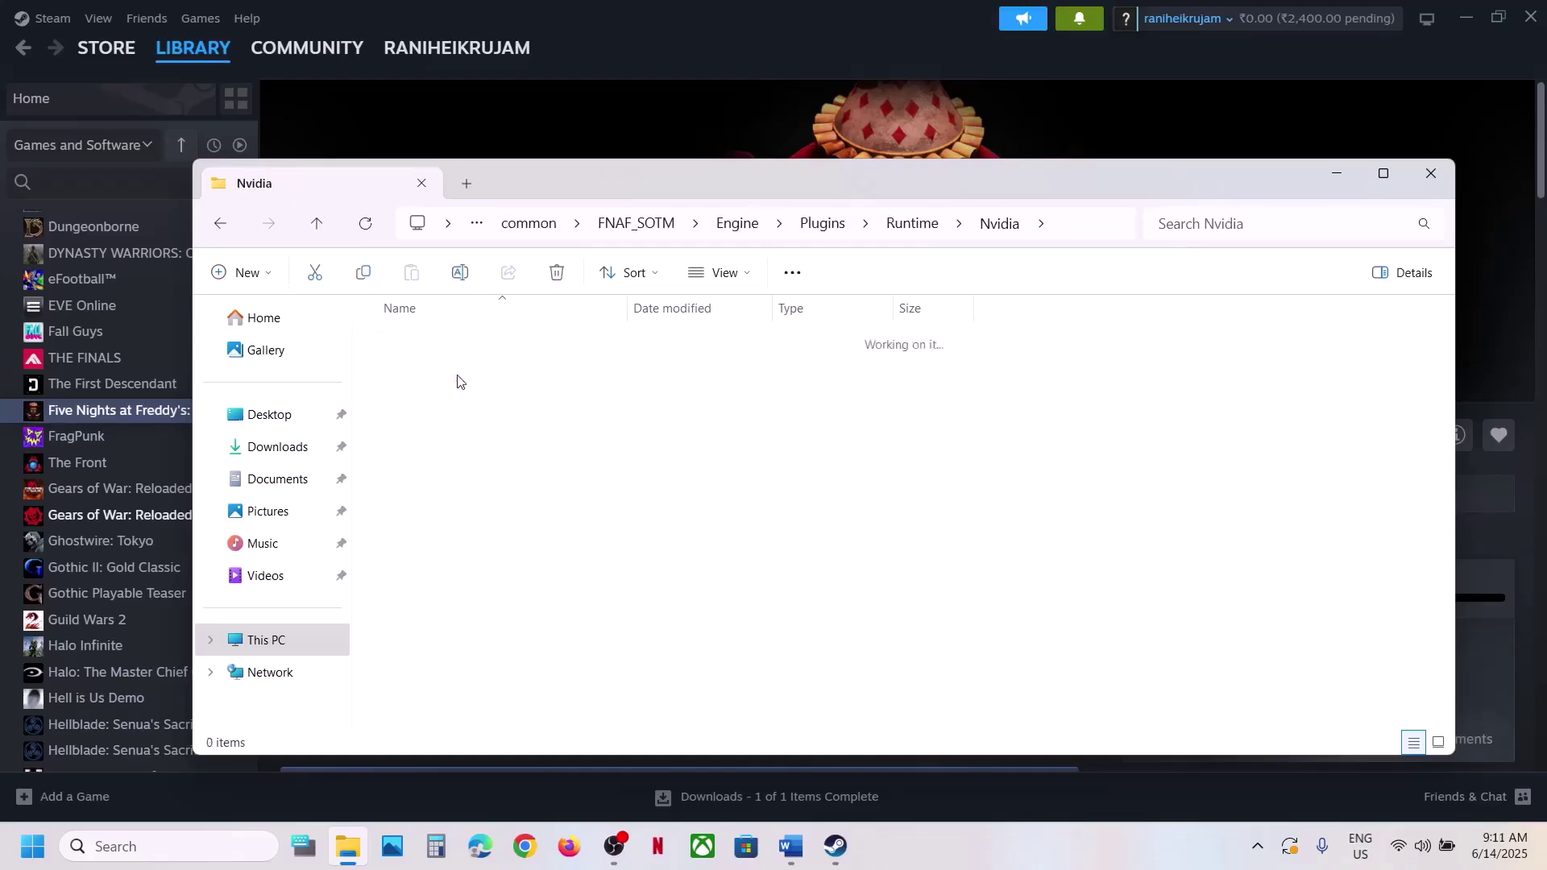
{"action": "double_click", "coordinate": [417, 342]}
{"action": "double_click", "coordinate": [451, 349]}
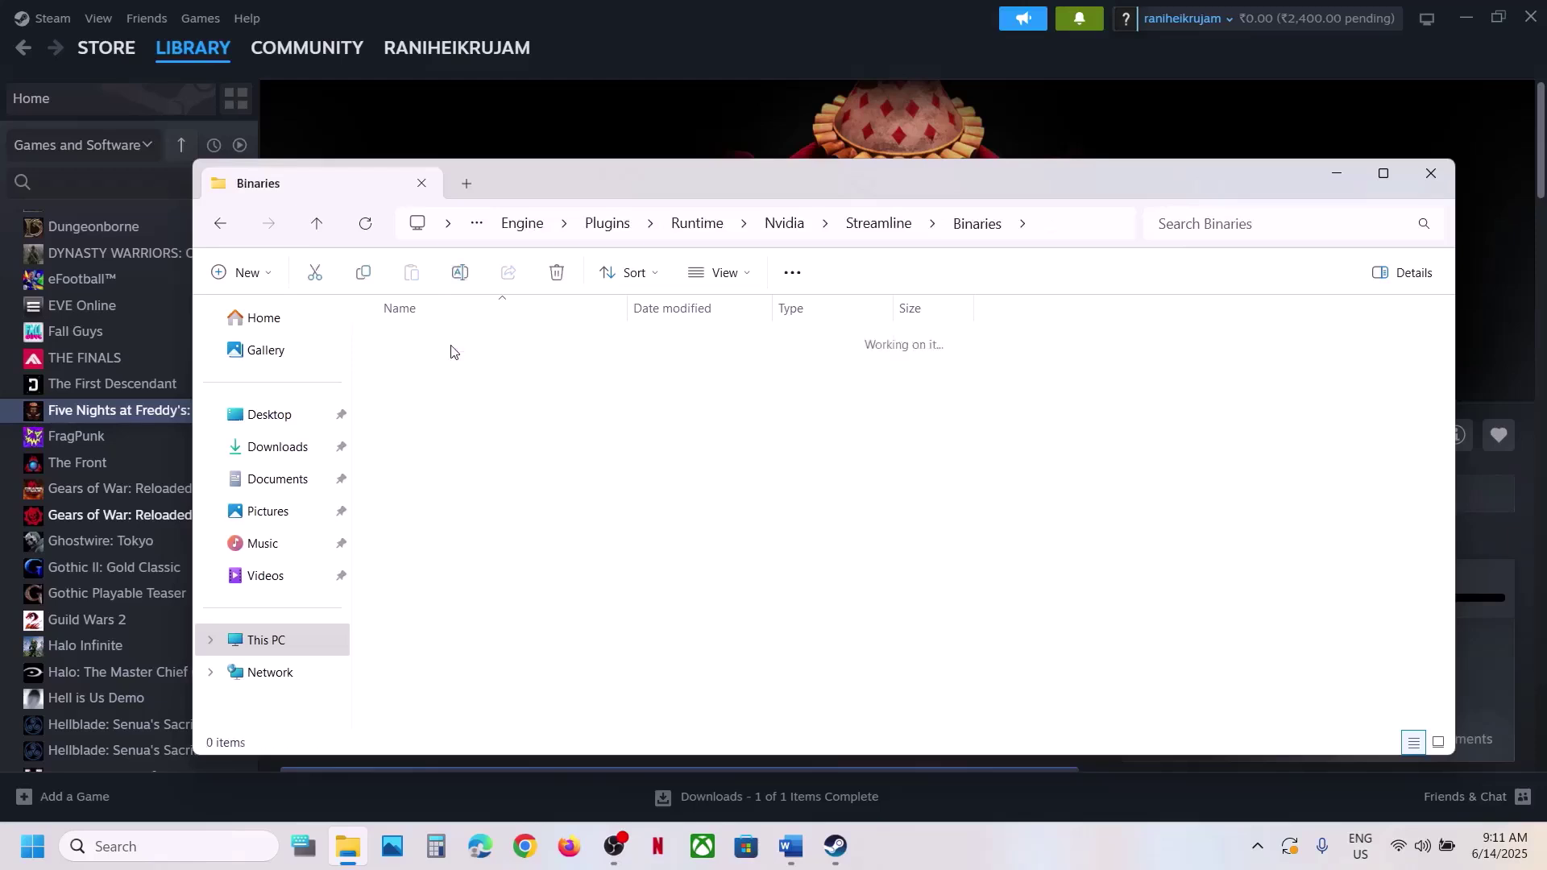
{"action": "double_click", "coordinate": [444, 346]}
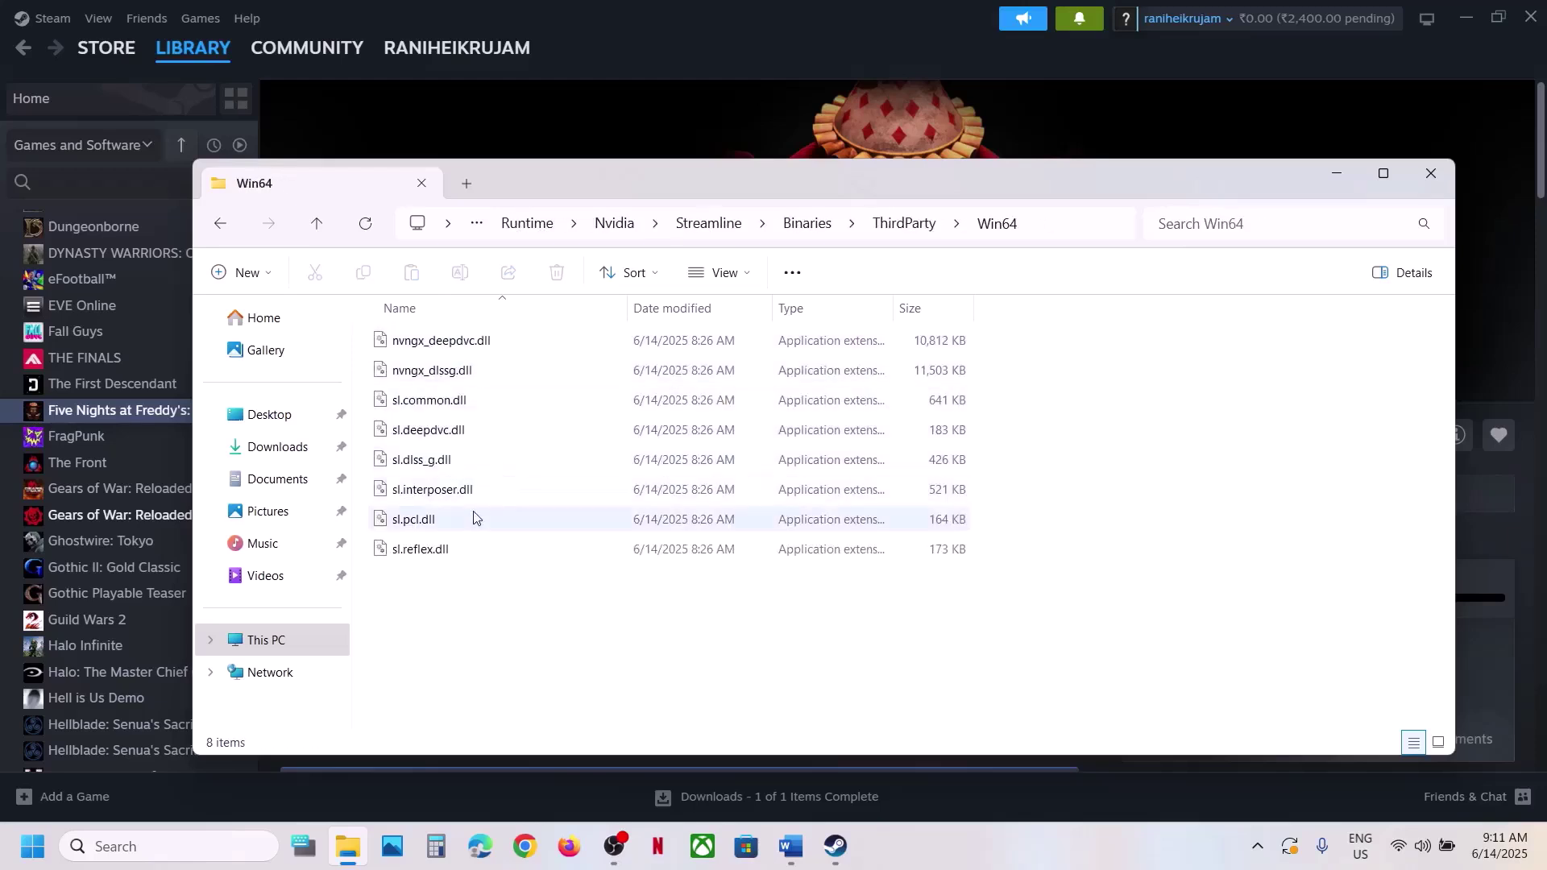
{"action": "left_click", "coordinate": [402, 528]}
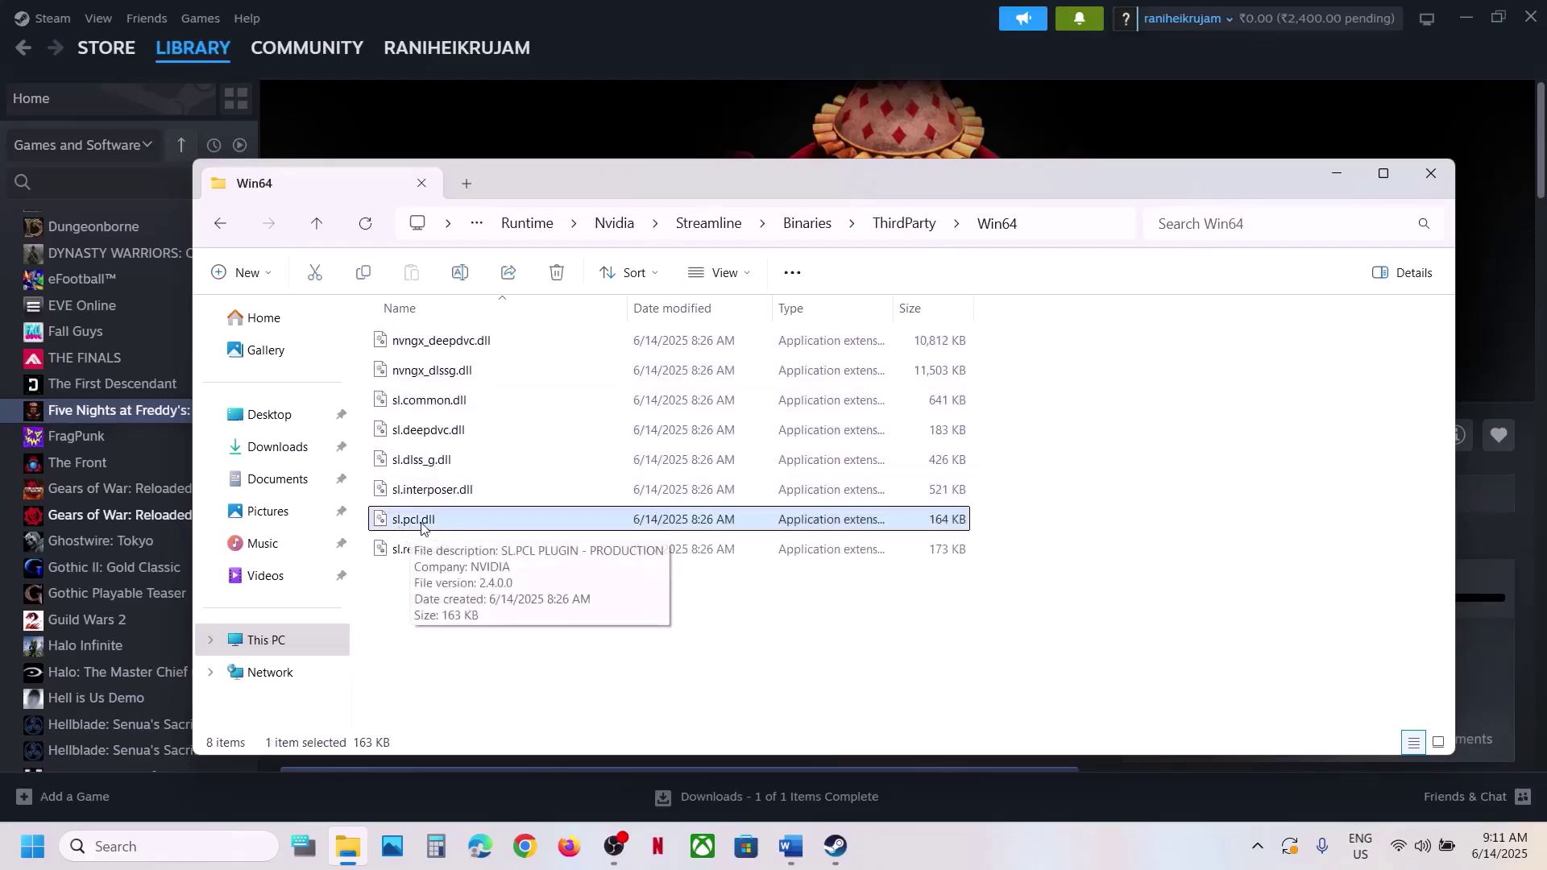
Step: Copy sl.pcl.dll and paste a backup of it in the middle of the desktop
{"action": "right_click", "coordinate": [422, 524]}
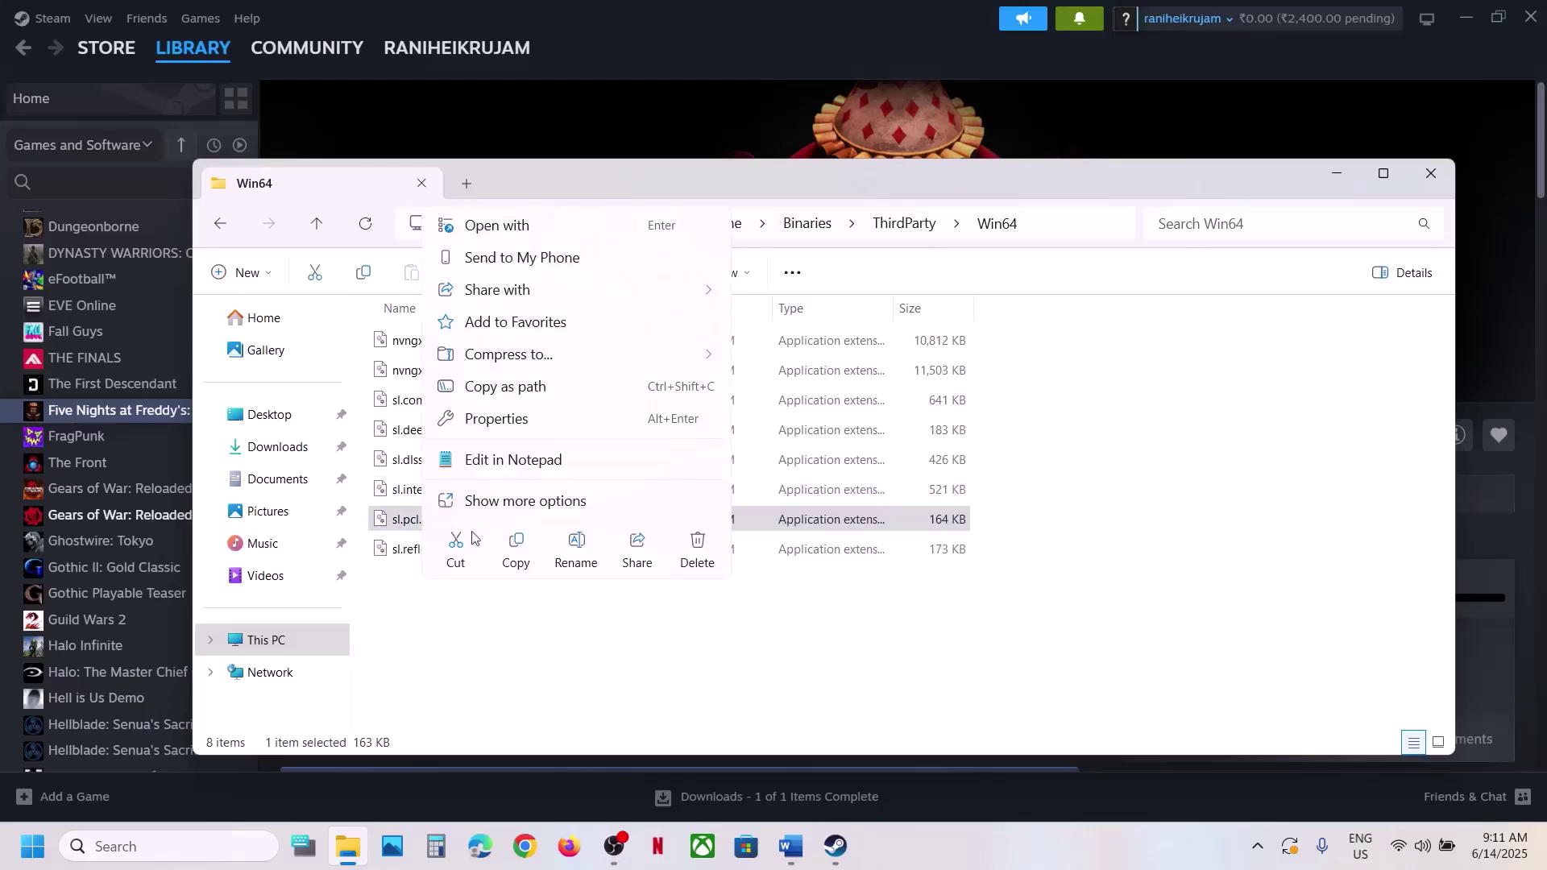
{"action": "left_click", "coordinate": [515, 549]}
{"action": "right_click", "coordinate": [507, 525]}
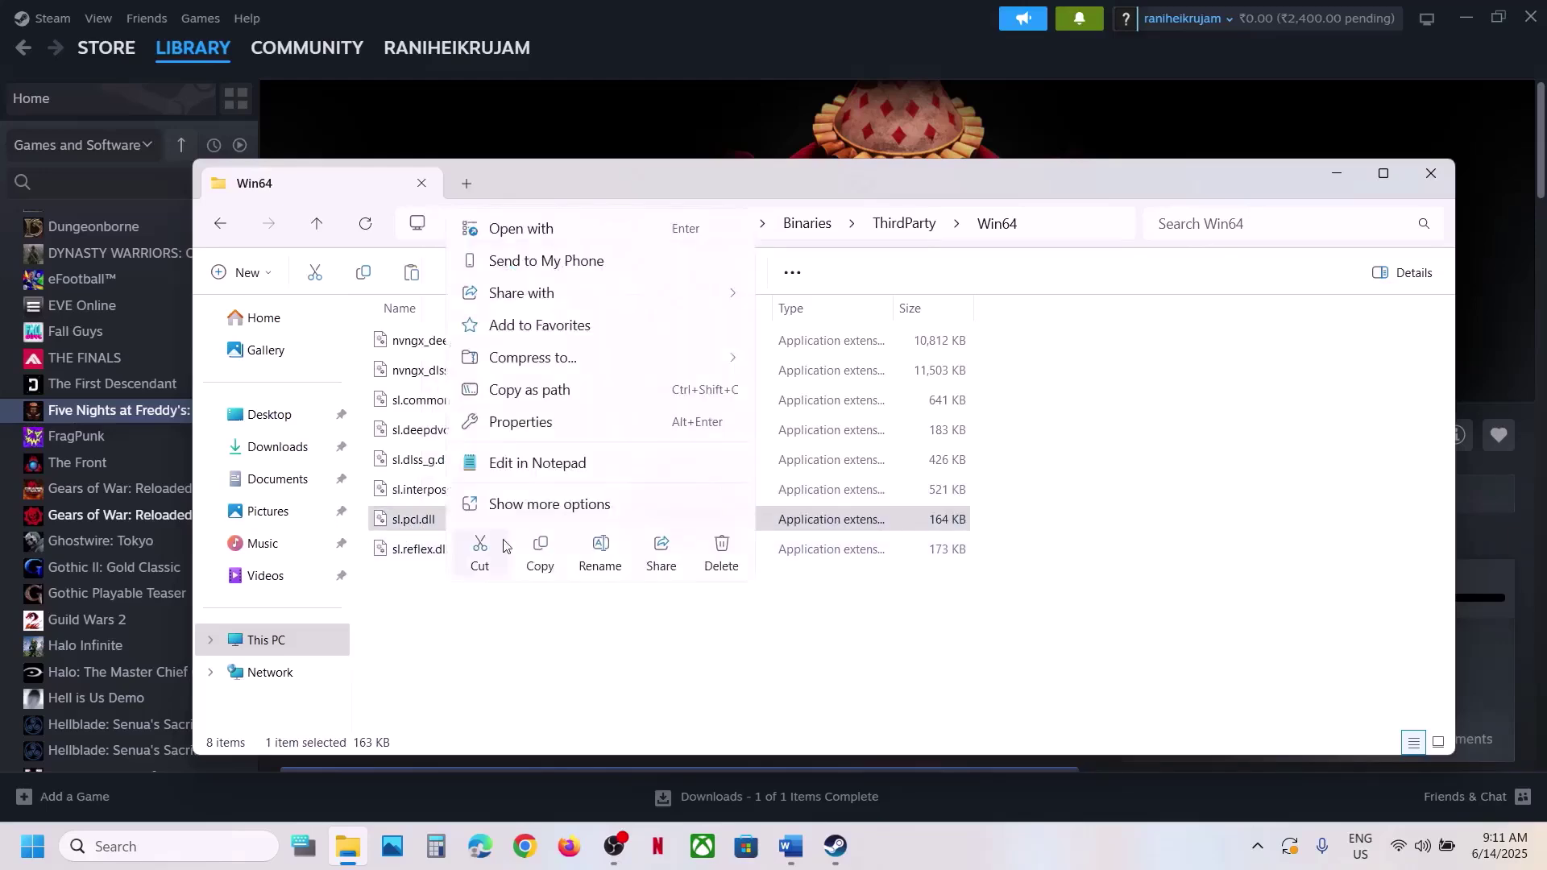
{"action": "left_click", "coordinate": [548, 546]}
{"action": "key", "text": "super+d"}
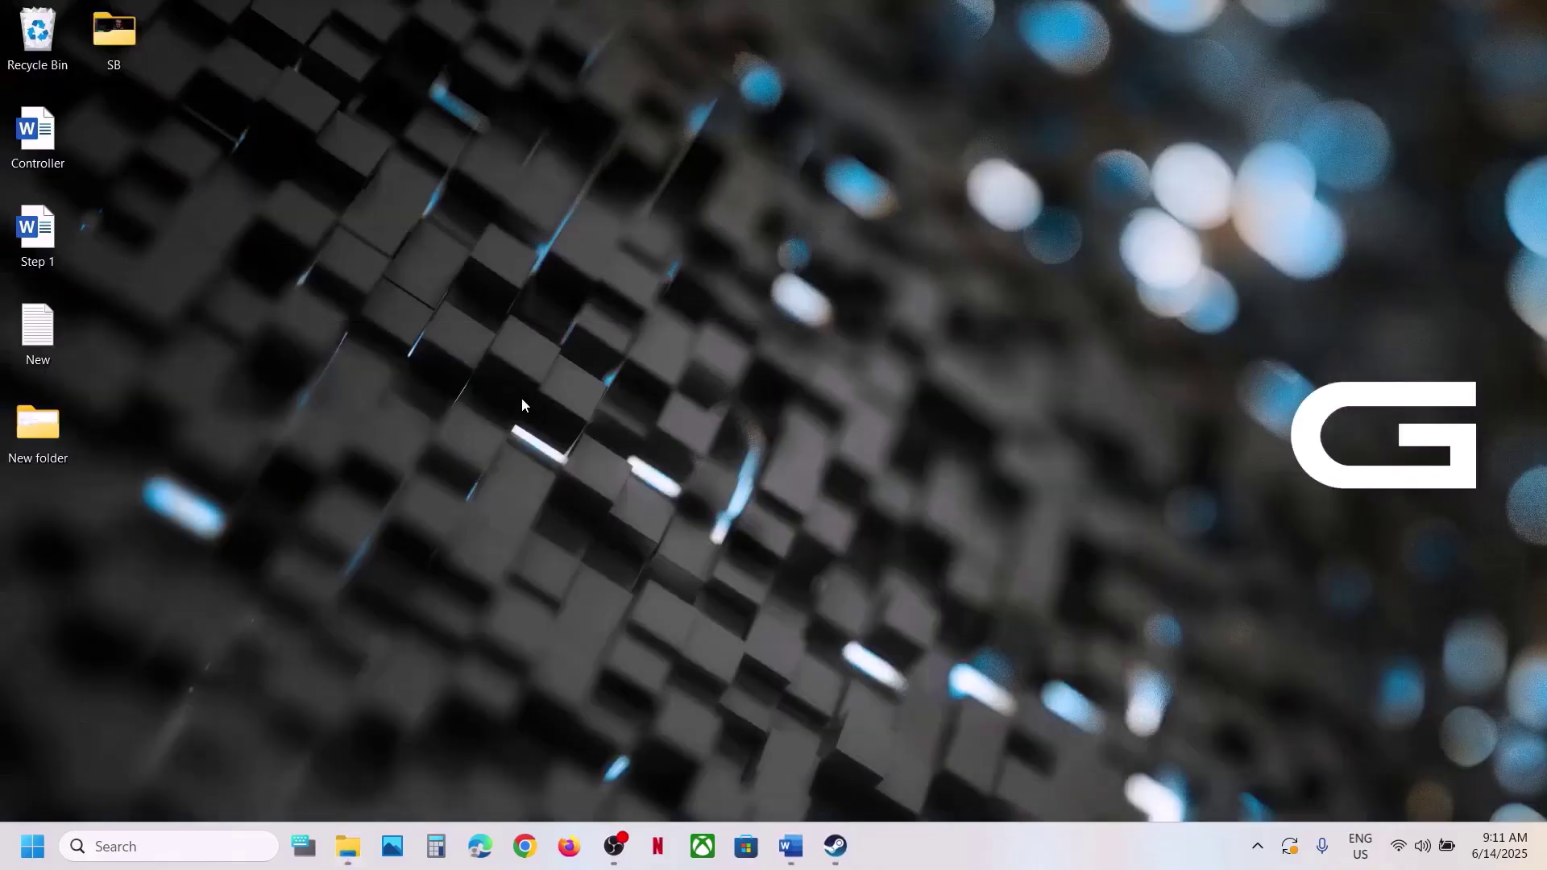
{"action": "key", "text": "ctrl+v"}
{"action": "left_click_drag", "start_coordinate": [48, 545], "coordinate": [734, 330]}
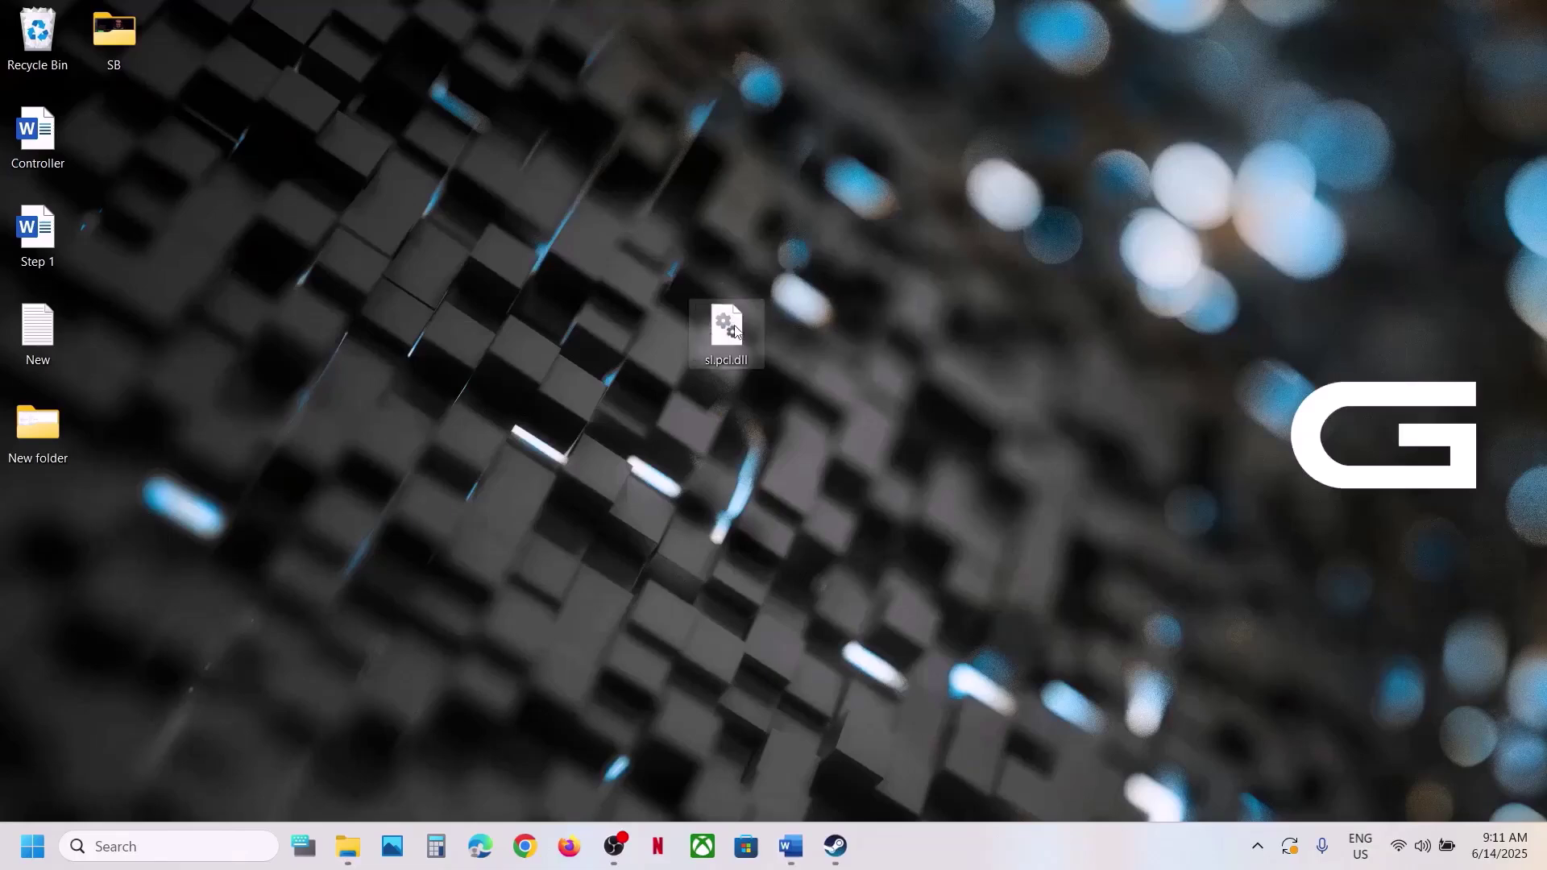
Step: Rename the original sl.pcl.dll in Win64 to sl.pcl.dll.old
{"action": "left_click", "coordinate": [347, 846]}
{"action": "right_click", "coordinate": [463, 524]}
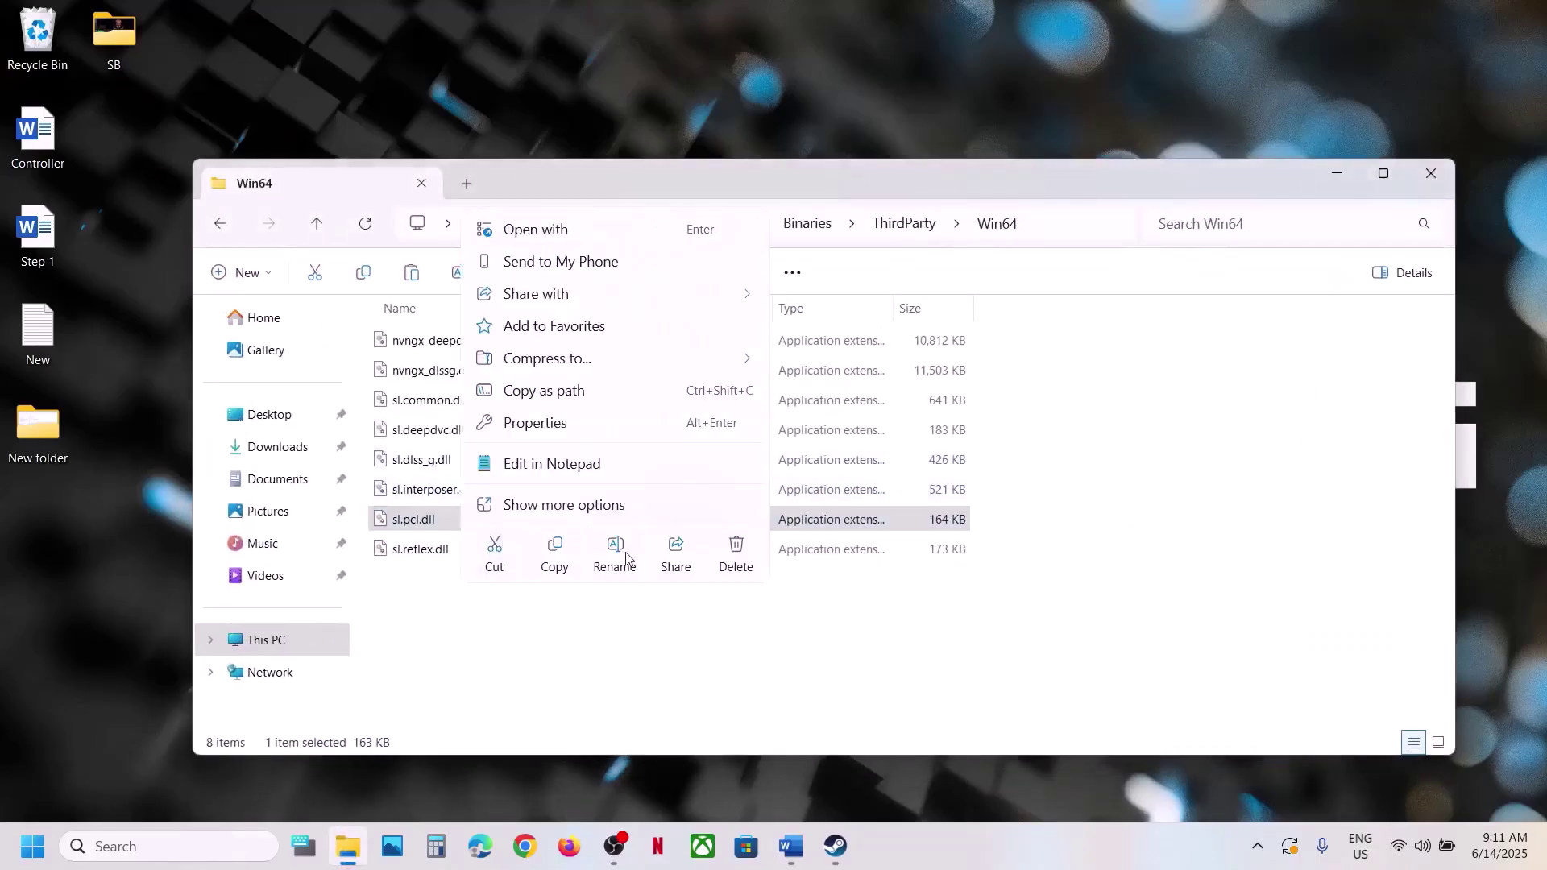
{"action": "left_click", "coordinate": [622, 556]}
{"action": "left_click", "coordinate": [448, 523]}
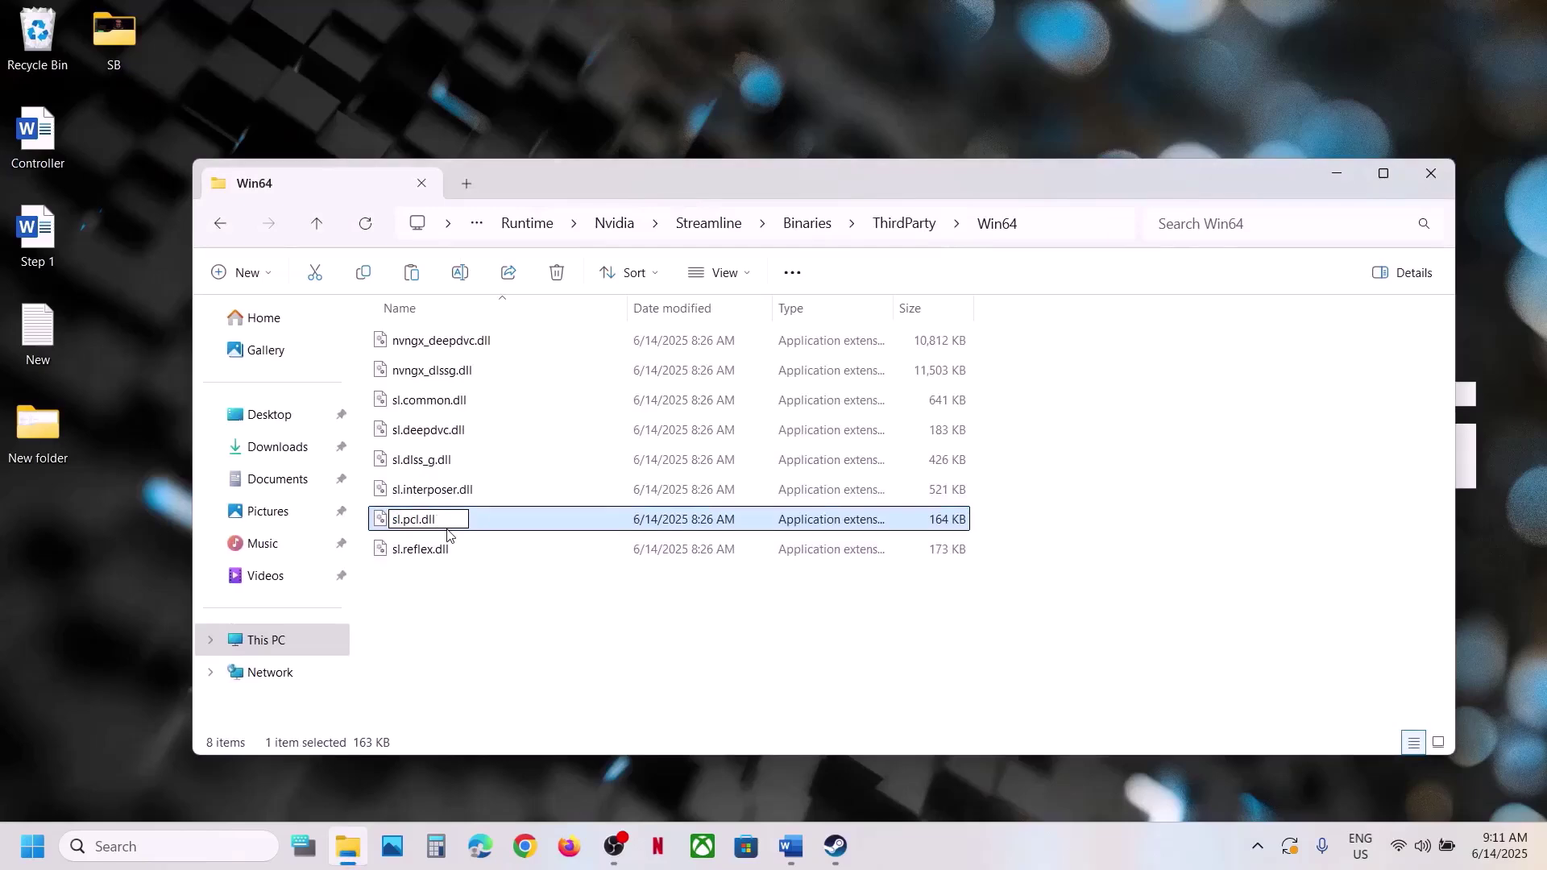
{"action": "key", "text": "Return"}
{"action": "left_click", "coordinate": [534, 601]}
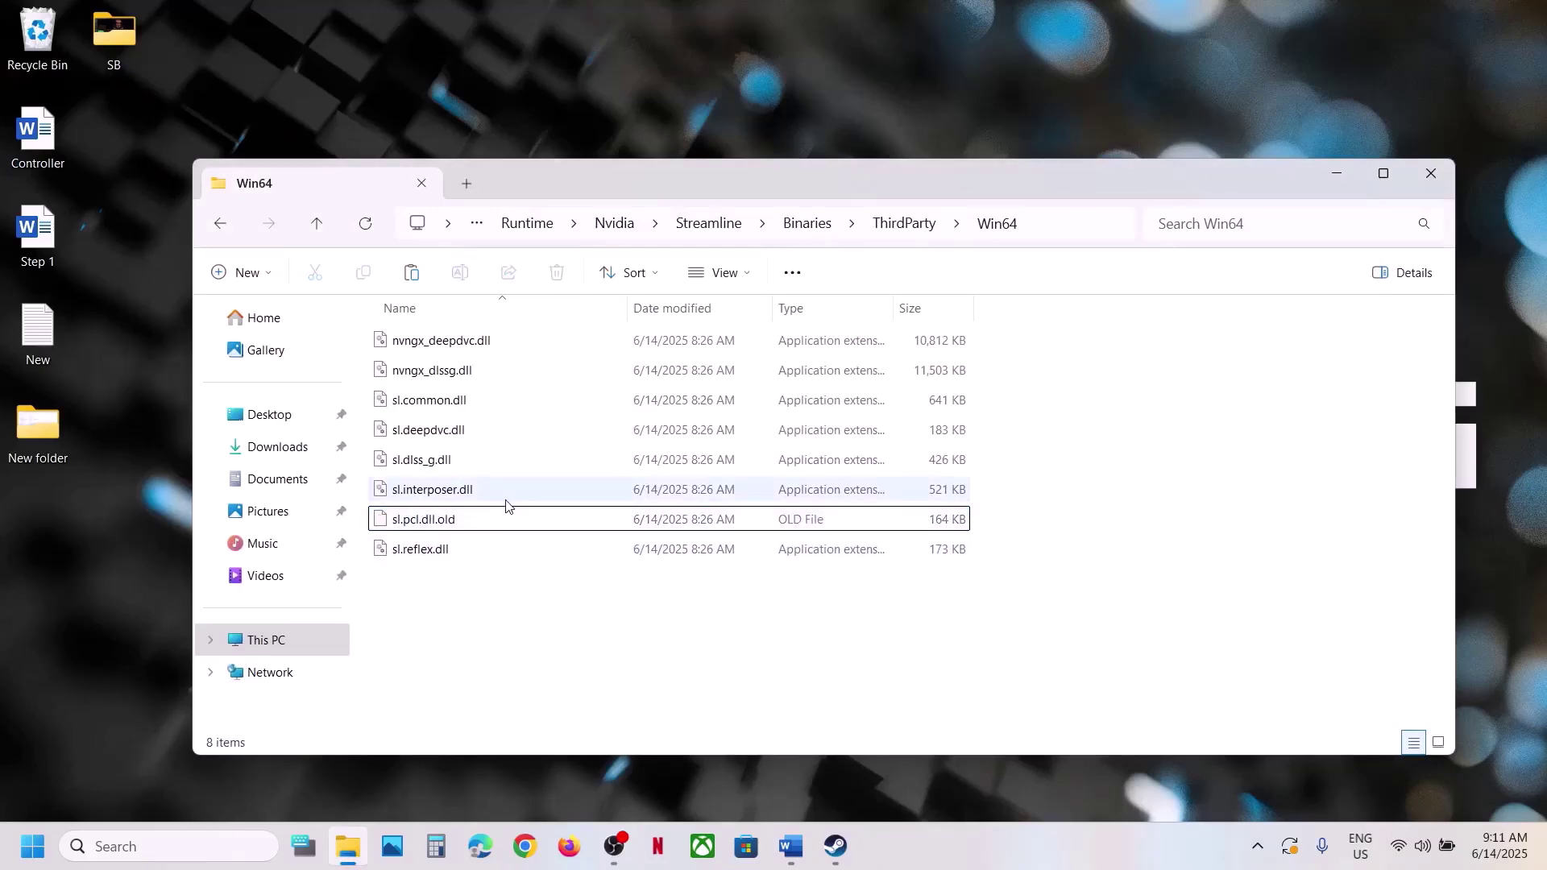
{"action": "right_click", "coordinate": [467, 535]}
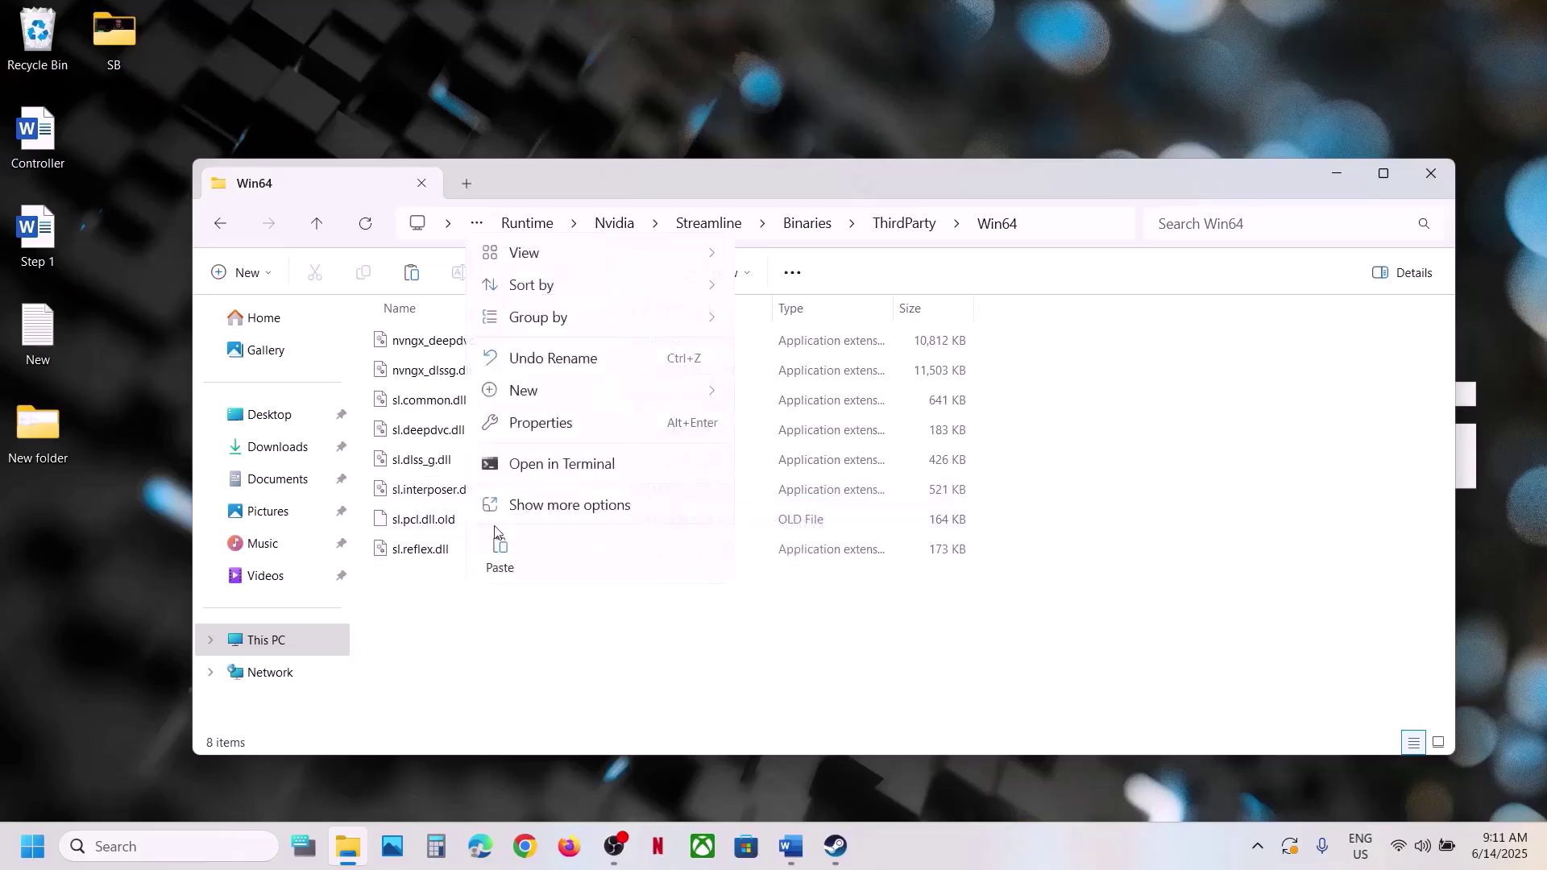
{"action": "right_click", "coordinate": [402, 520]}
{"action": "left_click", "coordinate": [670, 619]}
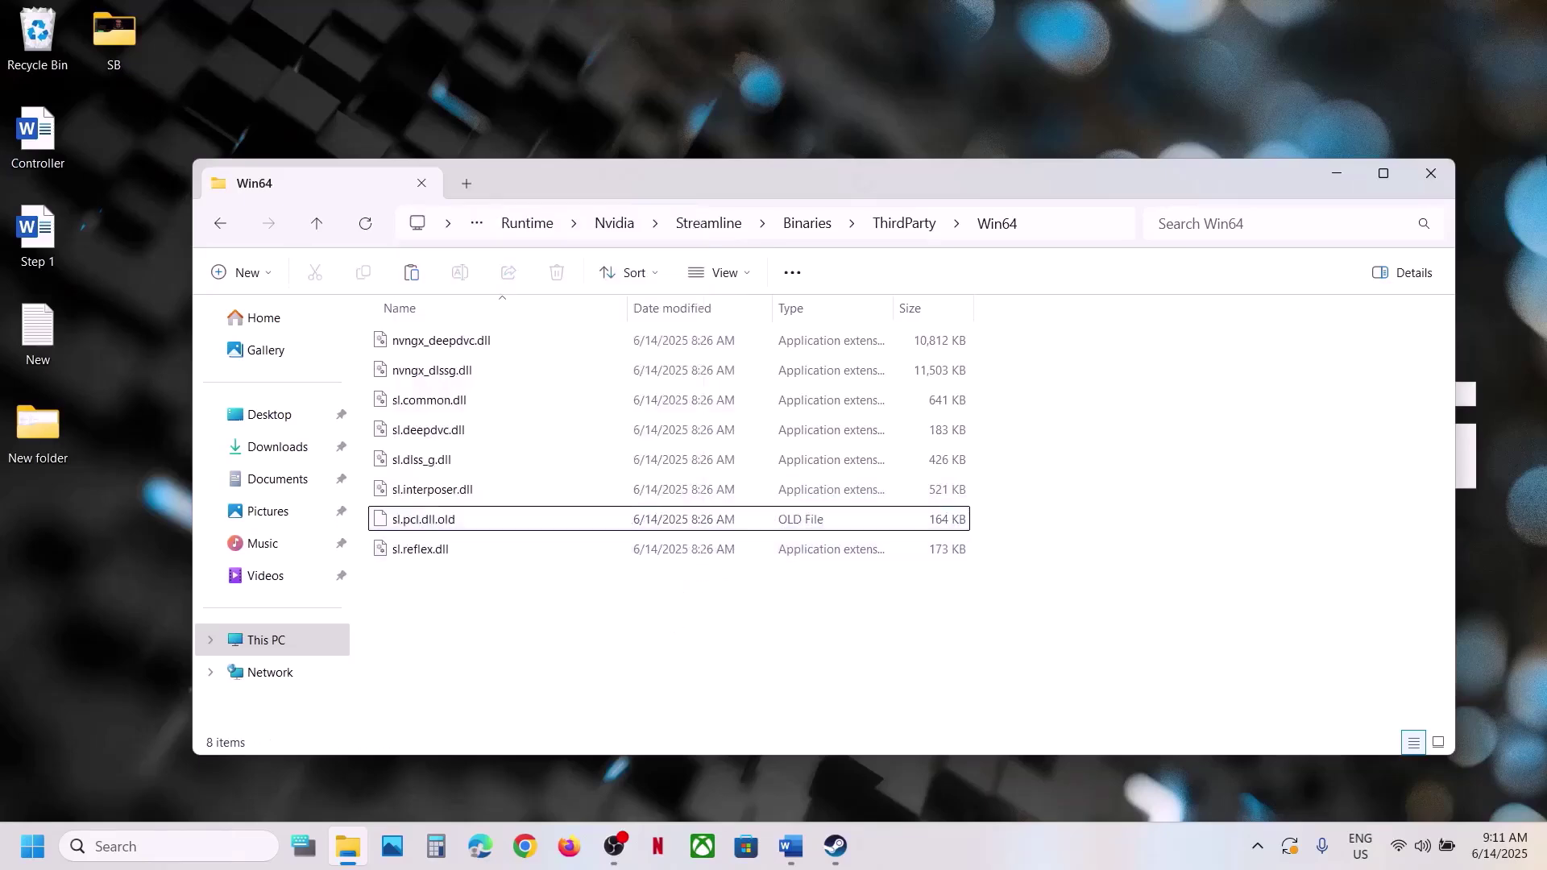
{"action": "left_click", "coordinate": [1337, 173]}
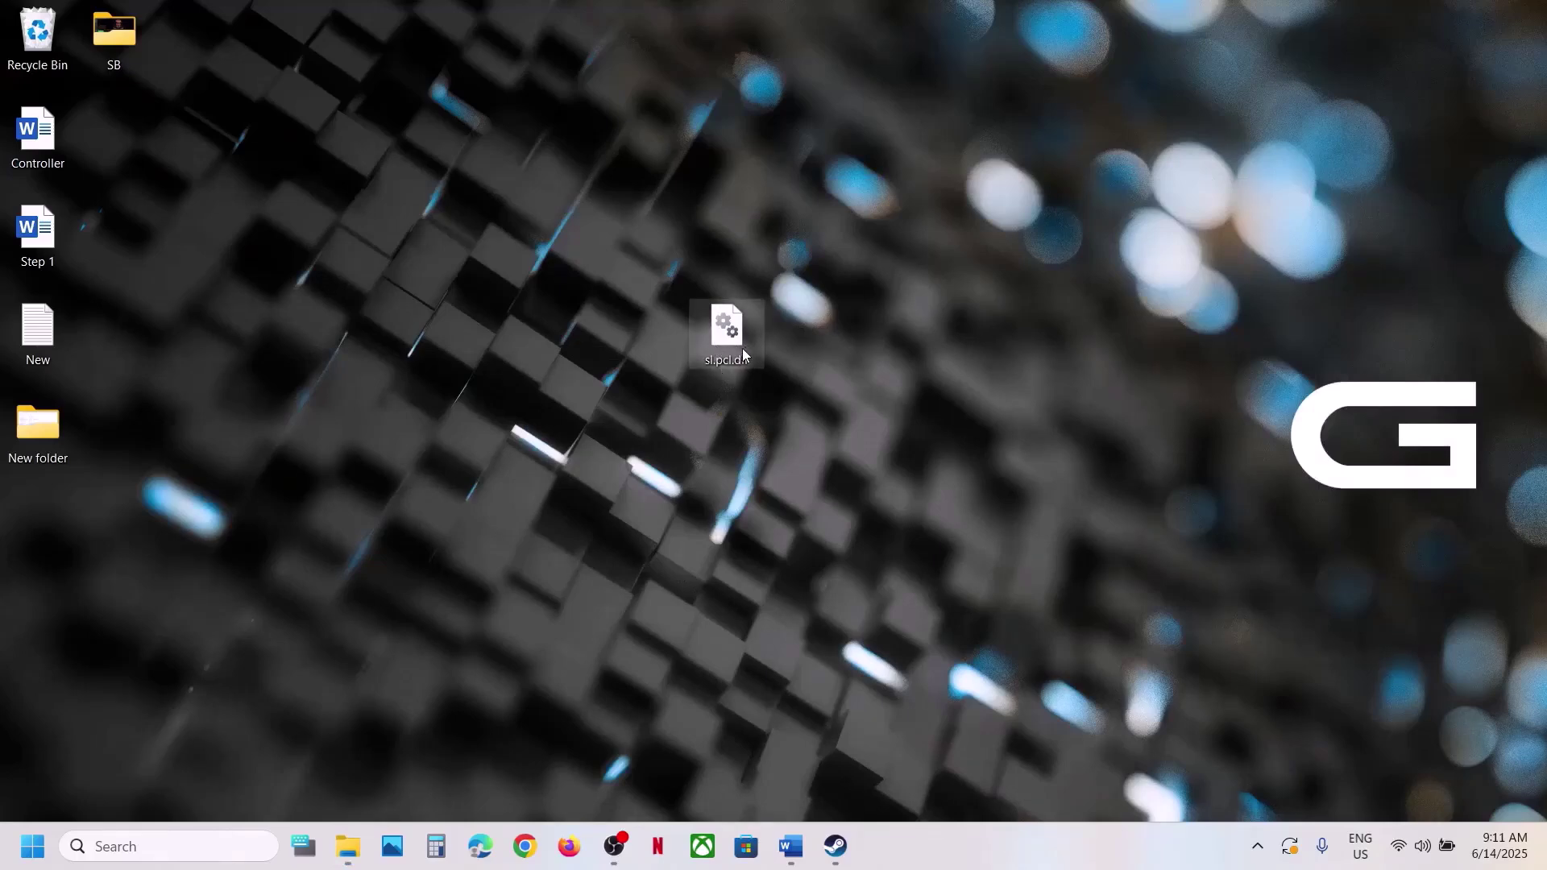
Step: Highlight the Rename Streamline folder step in the Step 1 notes as the next task
{"action": "left_click", "coordinate": [791, 846]}
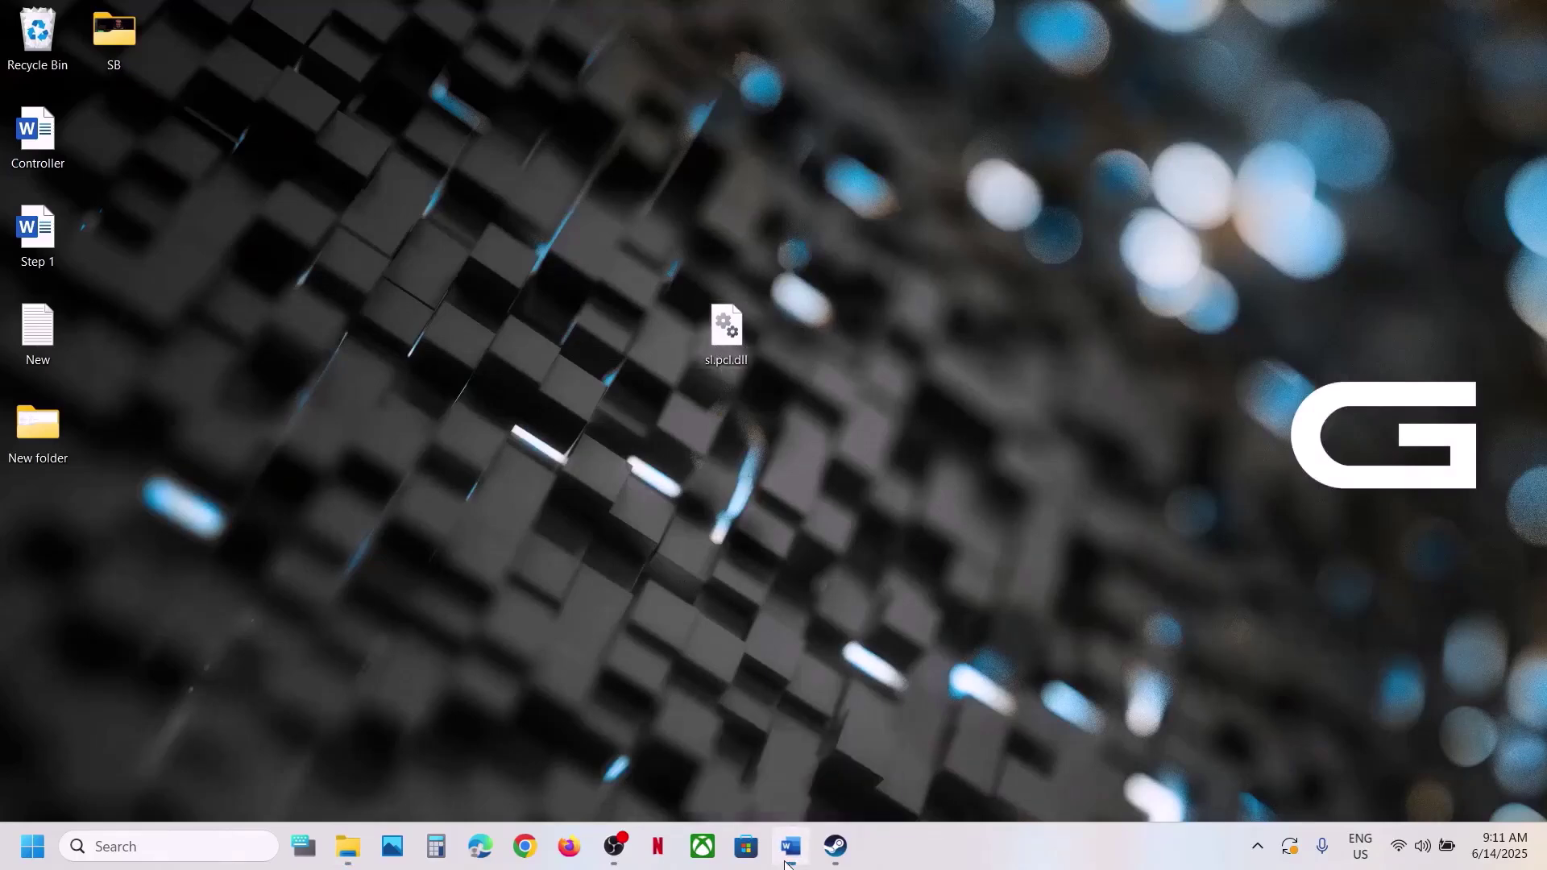
{"action": "scroll", "coordinate": [877, 499], "scroll_direction": "down", "scroll_amount": 3}
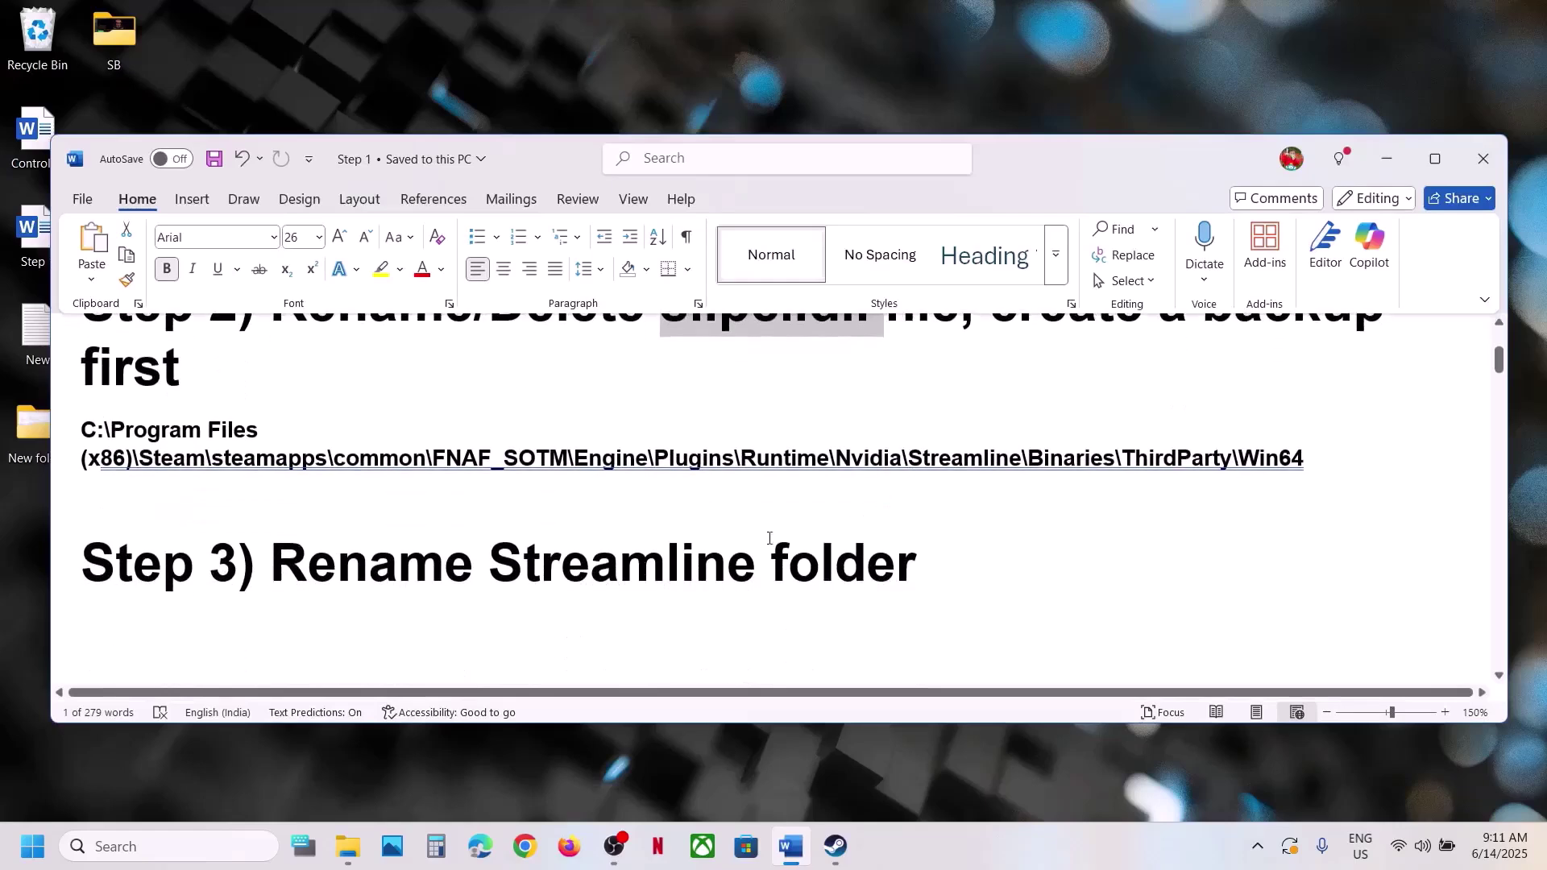
{"action": "left_click_drag", "start_coordinate": [384, 580], "coordinate": [919, 568]}
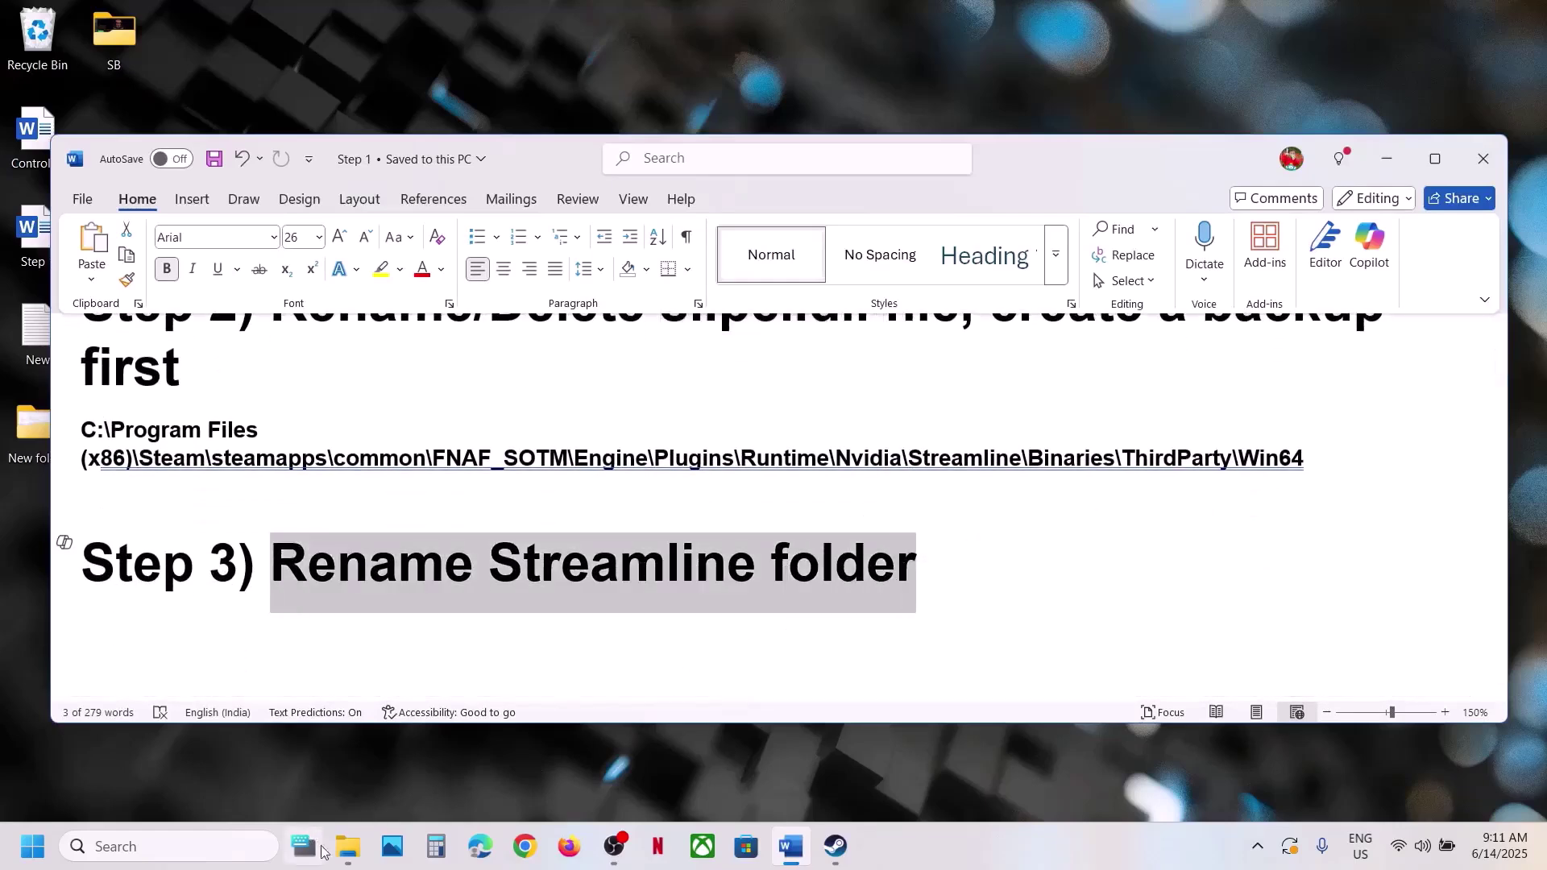
{"action": "left_click", "coordinate": [344, 850]}
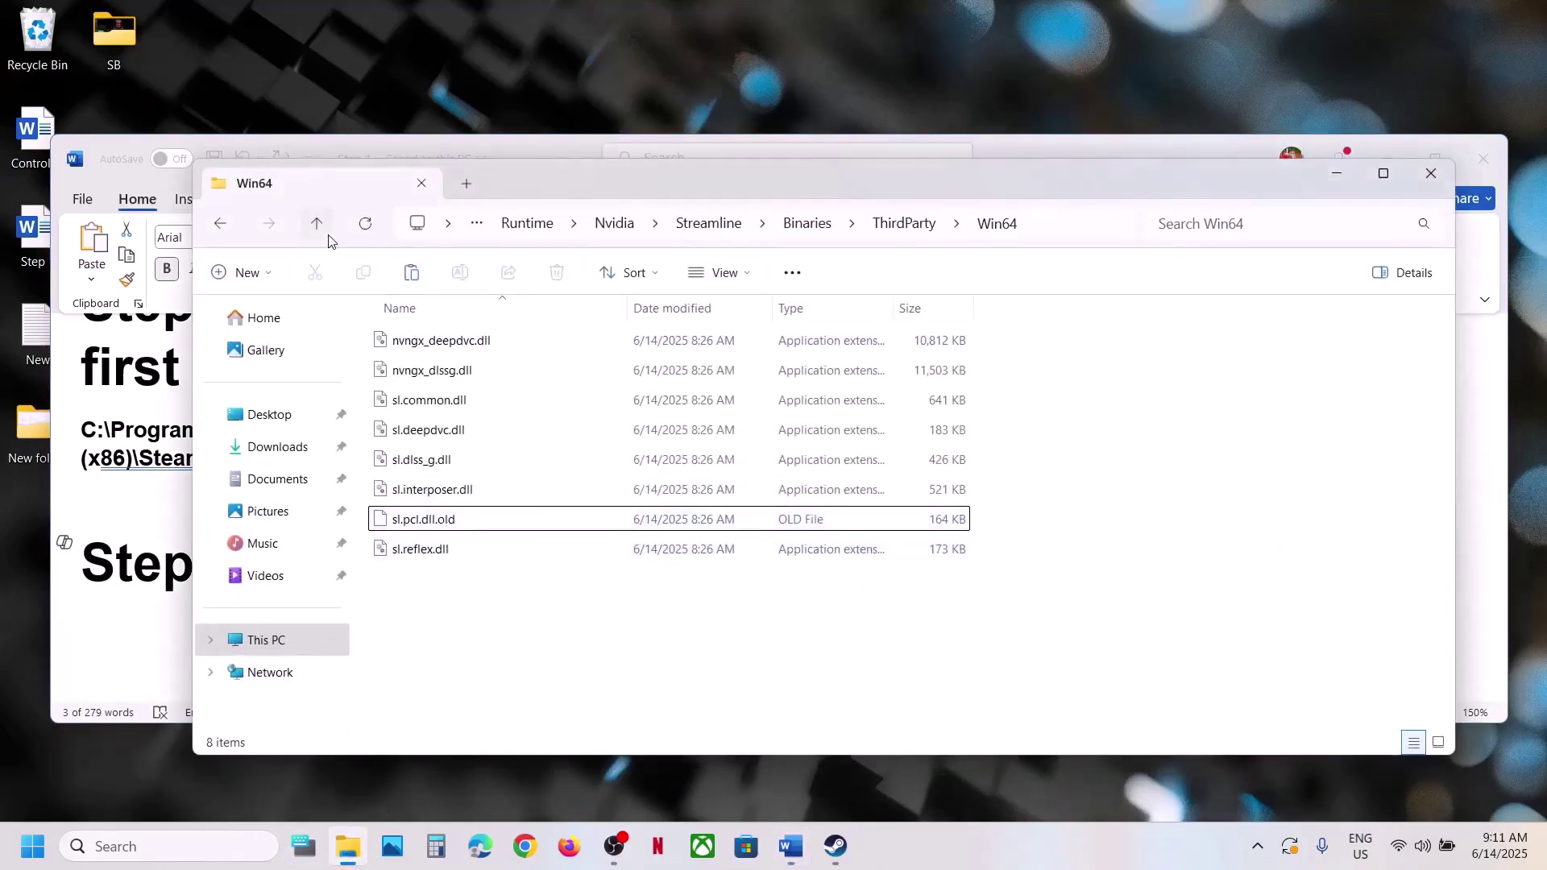
Step: Go up to the Nvidia folder and paste a backup copy of Streamline beside sl.pcl.dll on the desktop
{"action": "left_click", "coordinate": [317, 223]}
{"action": "left_click", "coordinate": [317, 225]}
{"action": "left_click", "coordinate": [319, 229]}
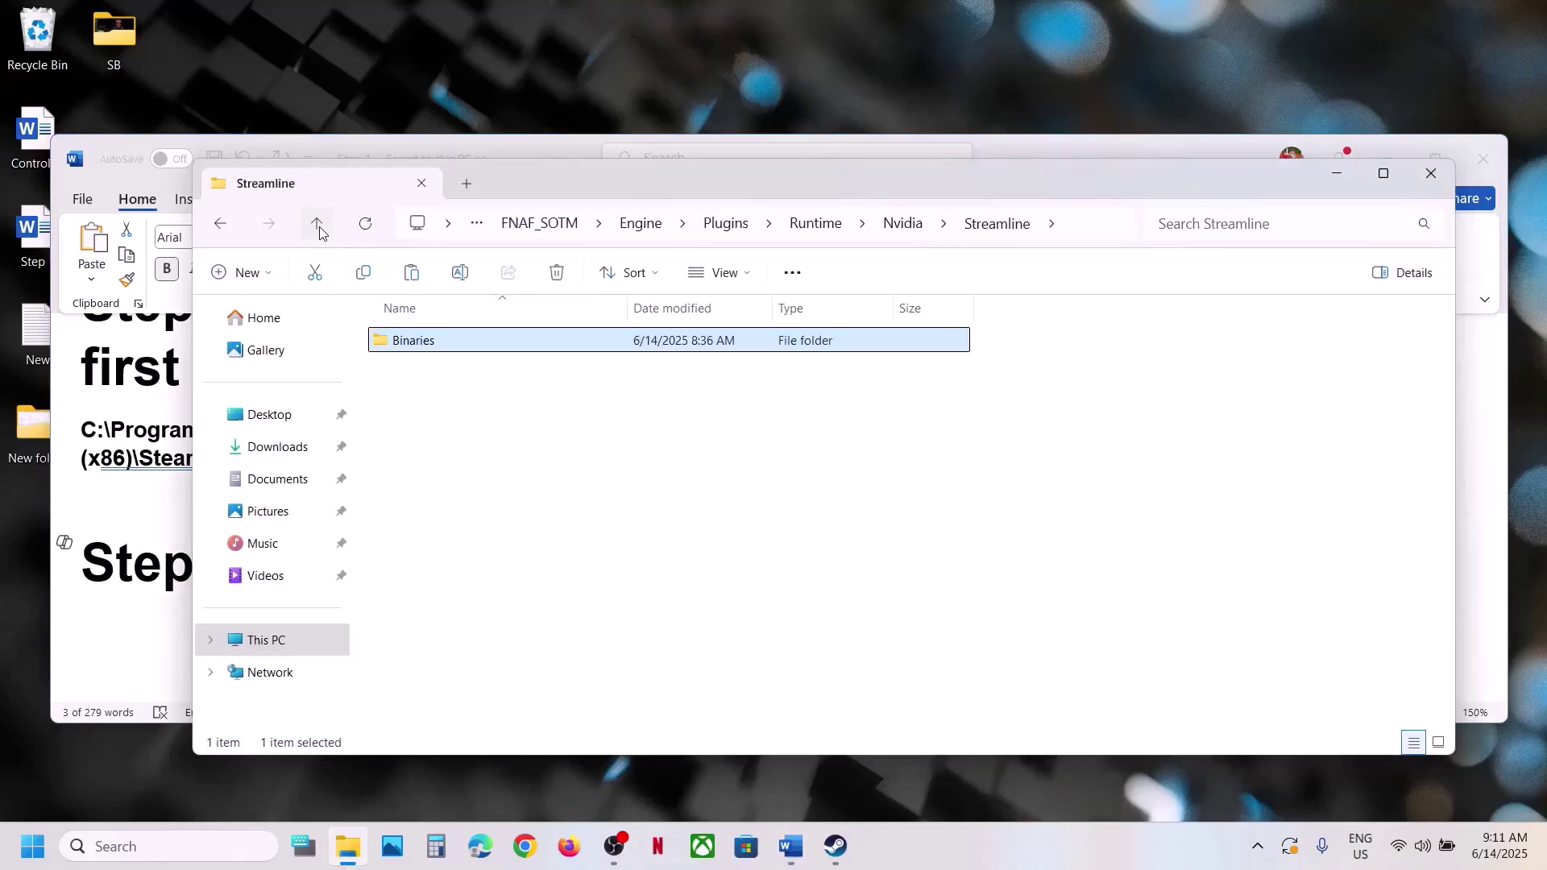
{"action": "left_click", "coordinate": [318, 227]}
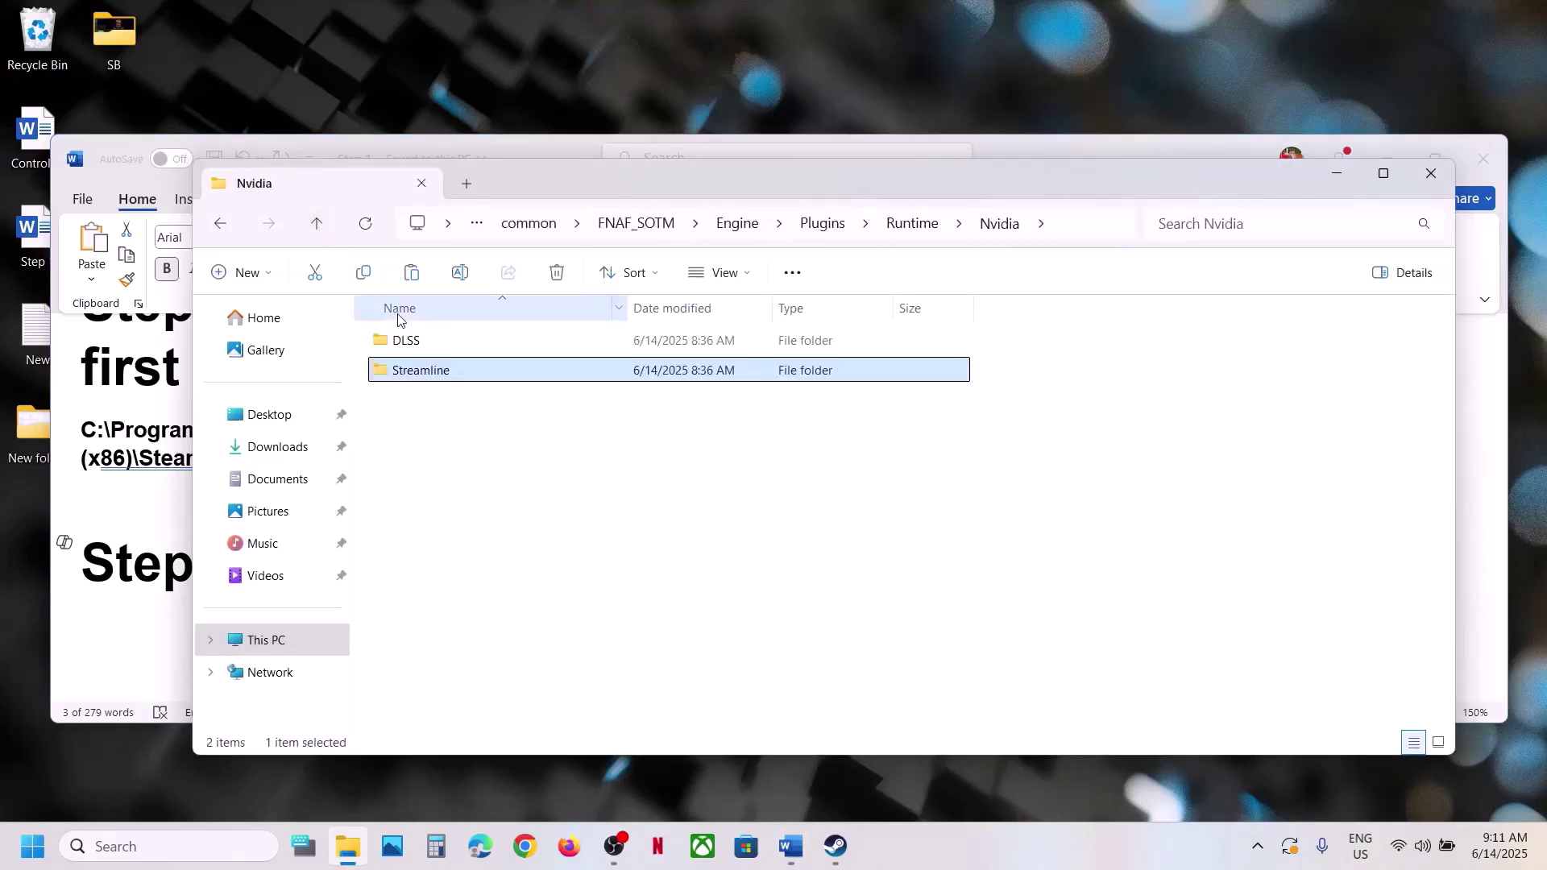
{"action": "right_click", "coordinate": [435, 385]}
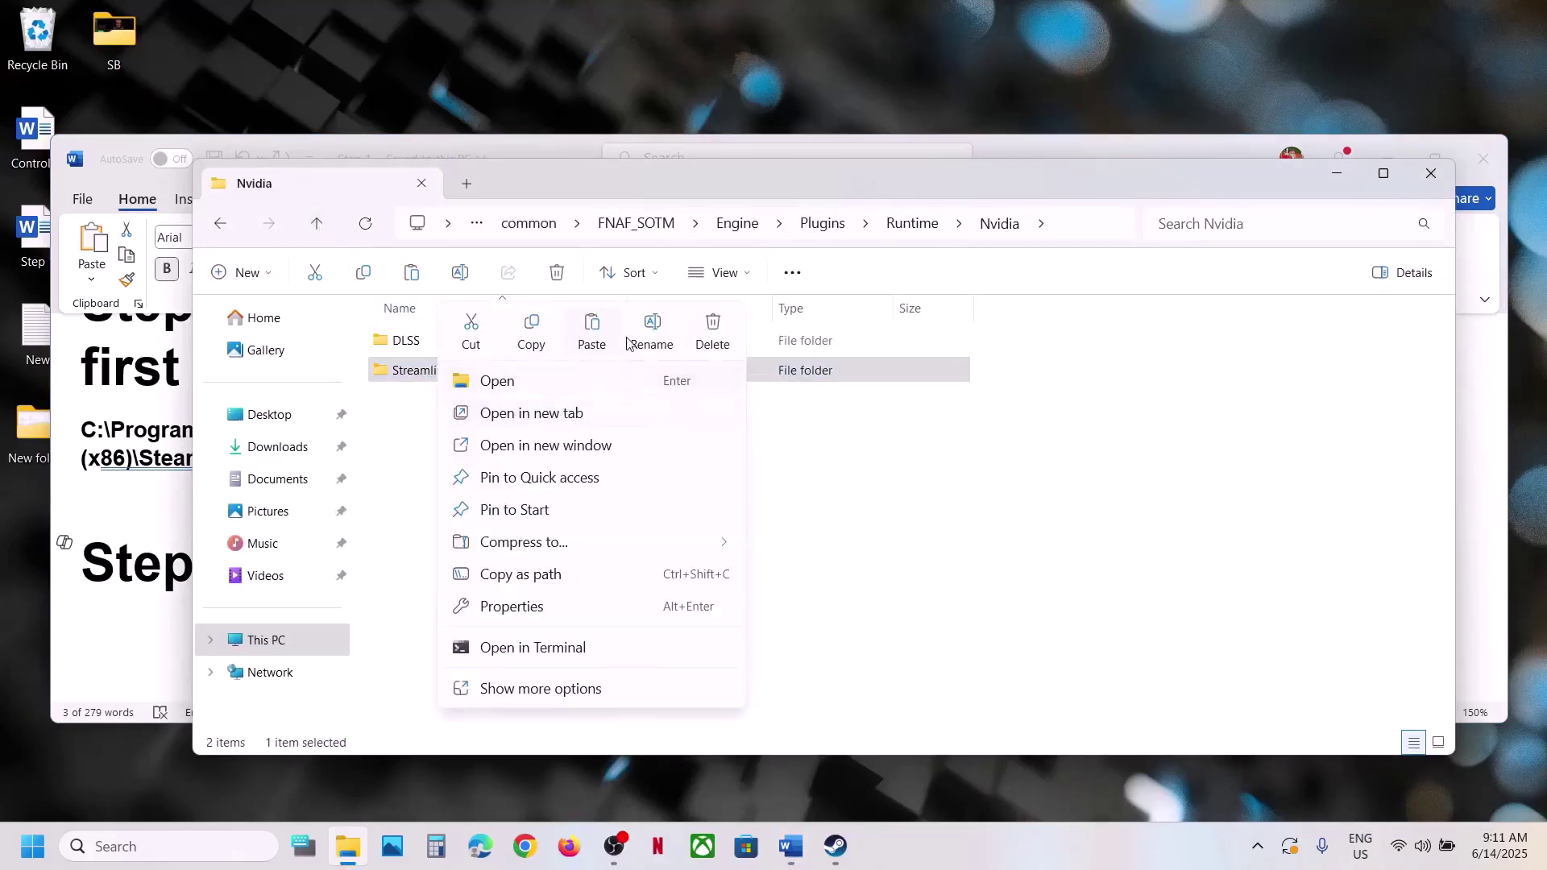
{"action": "left_click", "coordinate": [542, 346]}
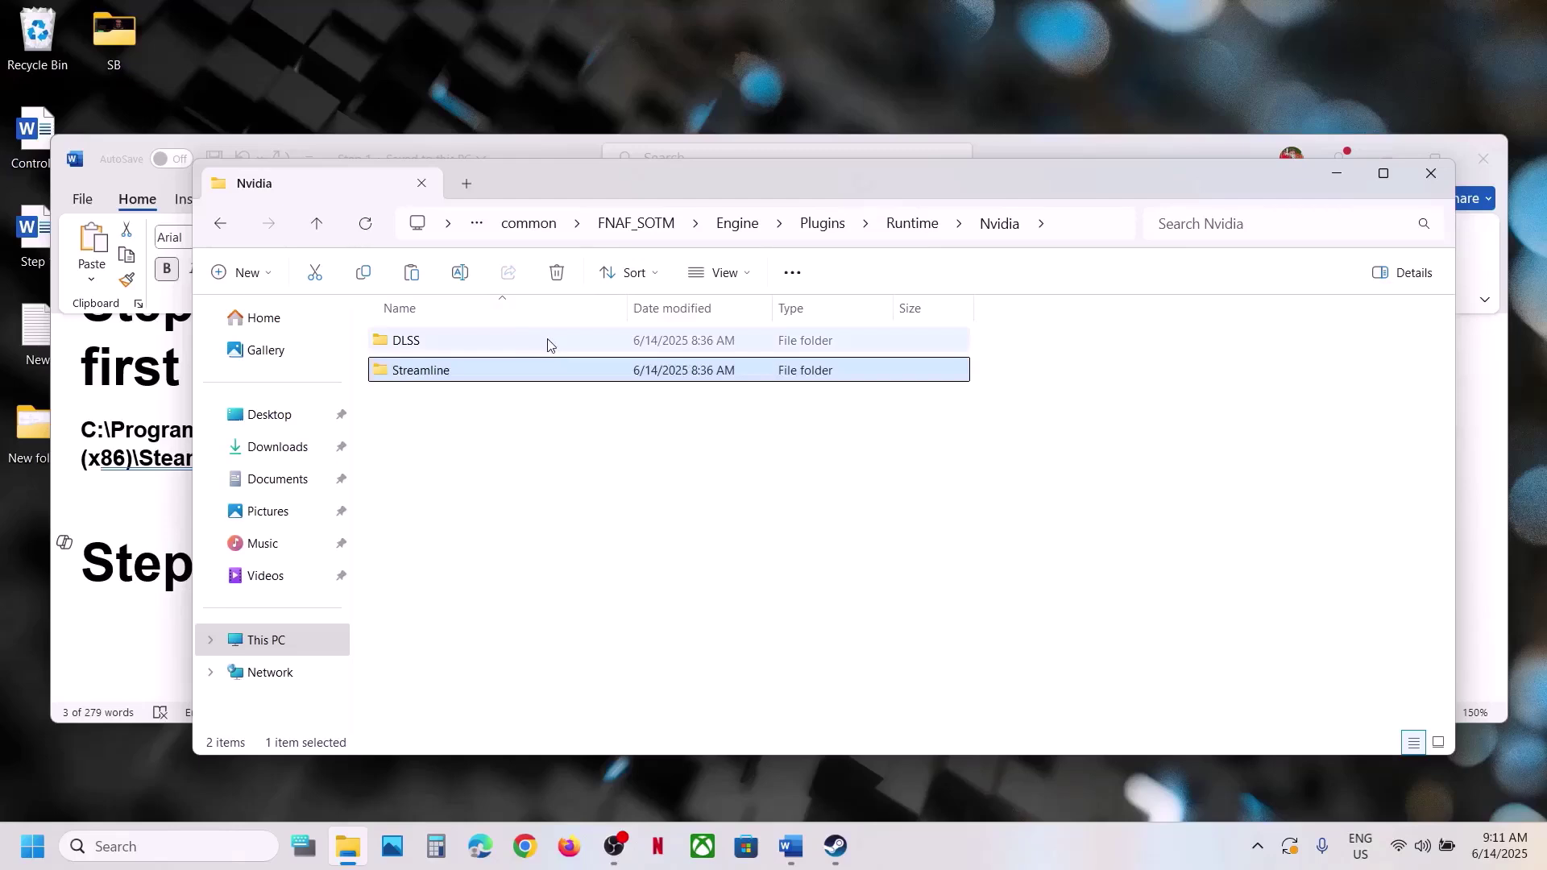
{"action": "key", "text": "super+d"}
{"action": "key", "text": "ctrl+v"}
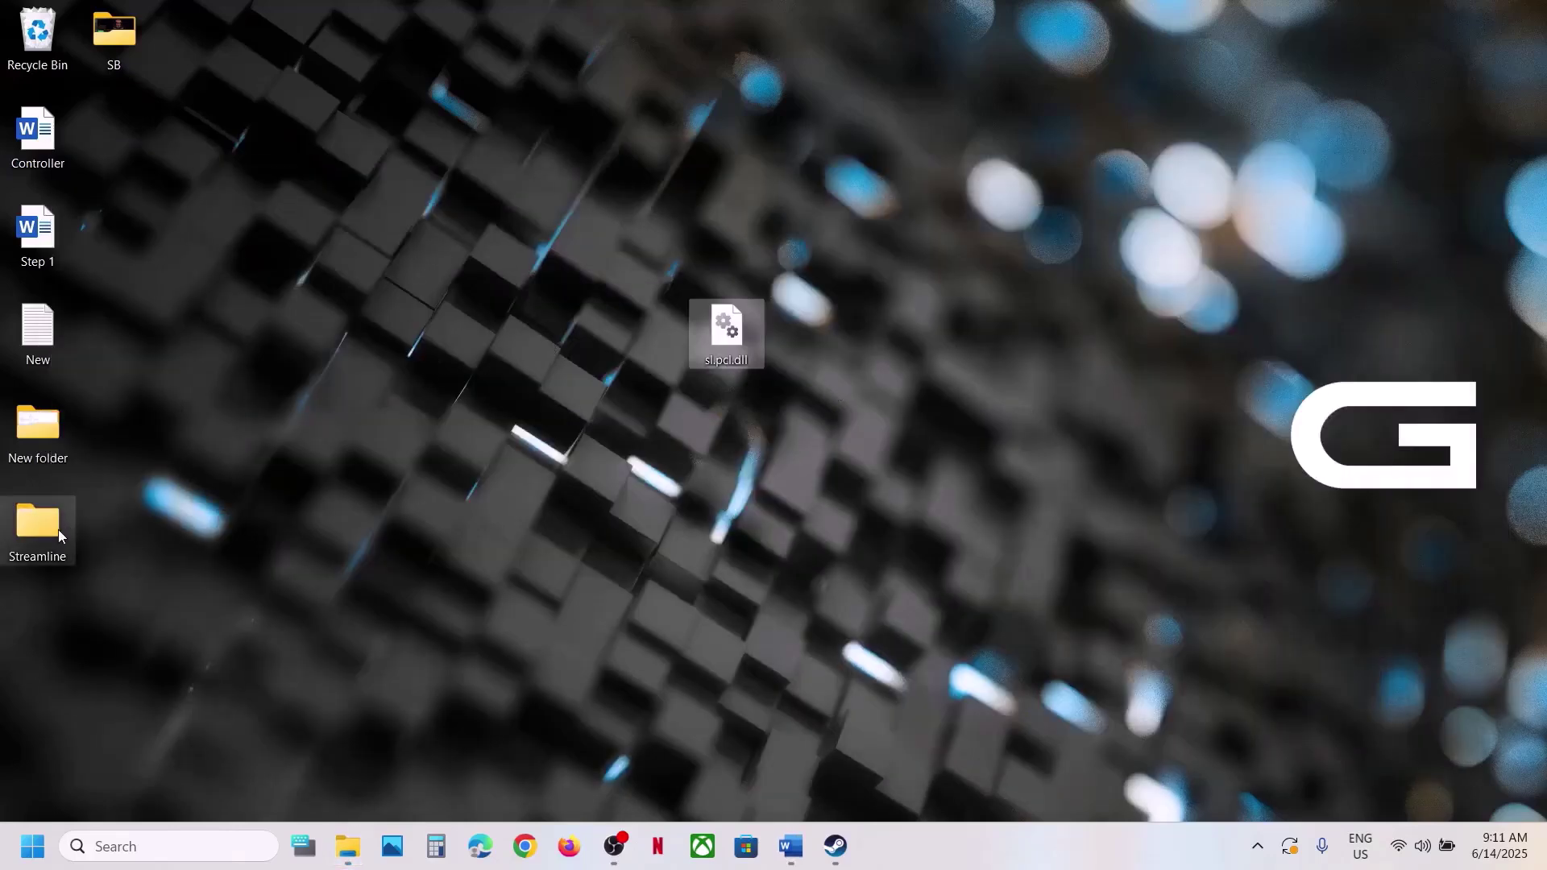
{"action": "left_click_drag", "start_coordinate": [58, 535], "coordinate": [823, 338]}
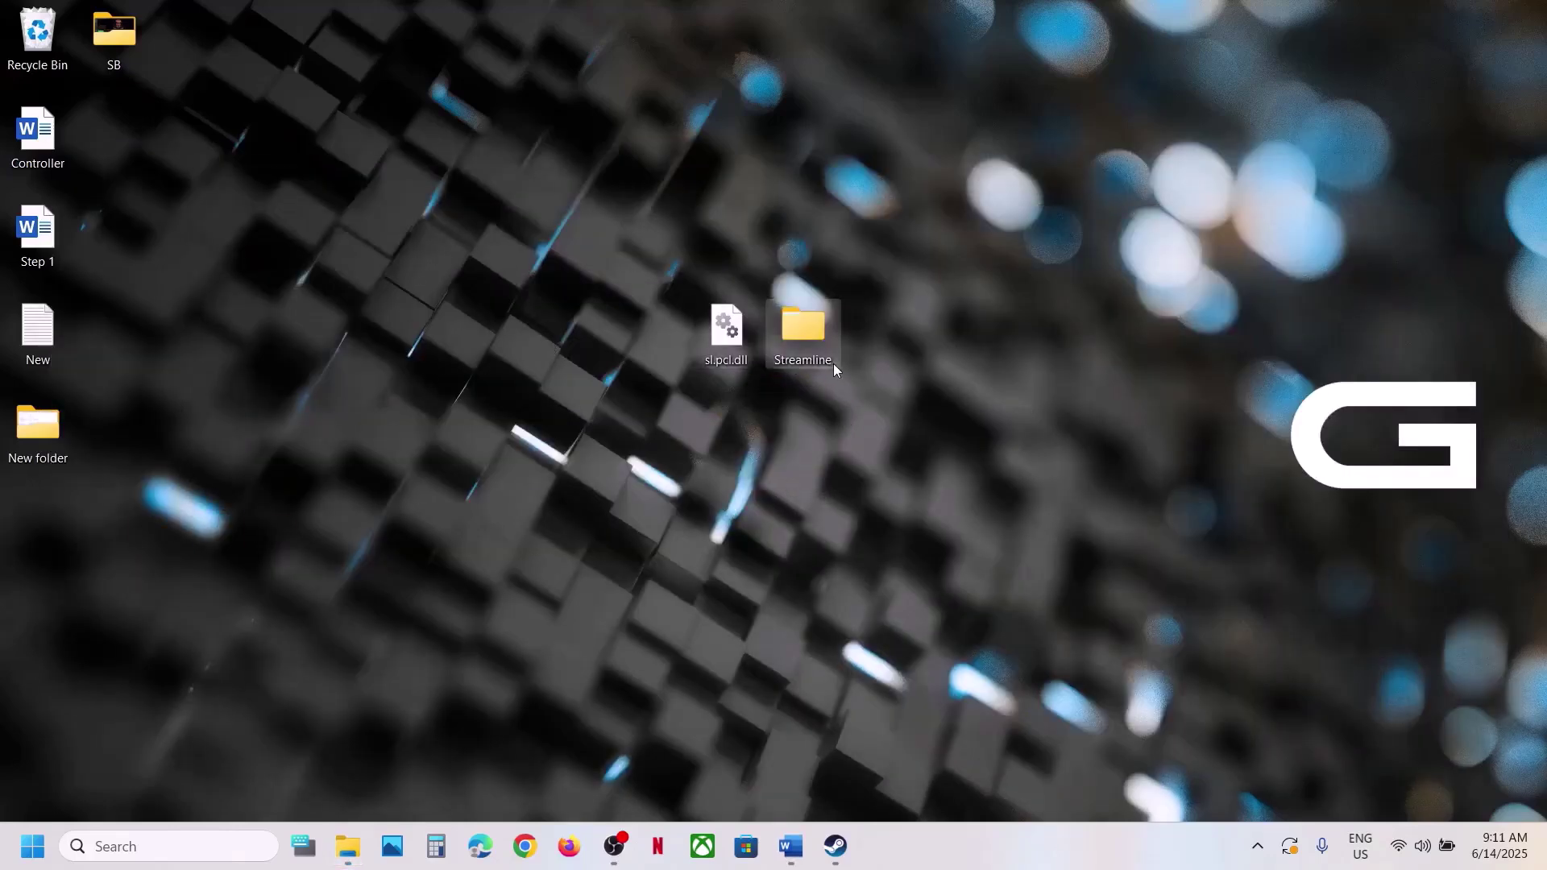
Step: Rename the original Streamline folder to Streamline.old and check the desktop backups
{"action": "key", "text": "alt+Tab"}
{"action": "right_click", "coordinate": [447, 377]}
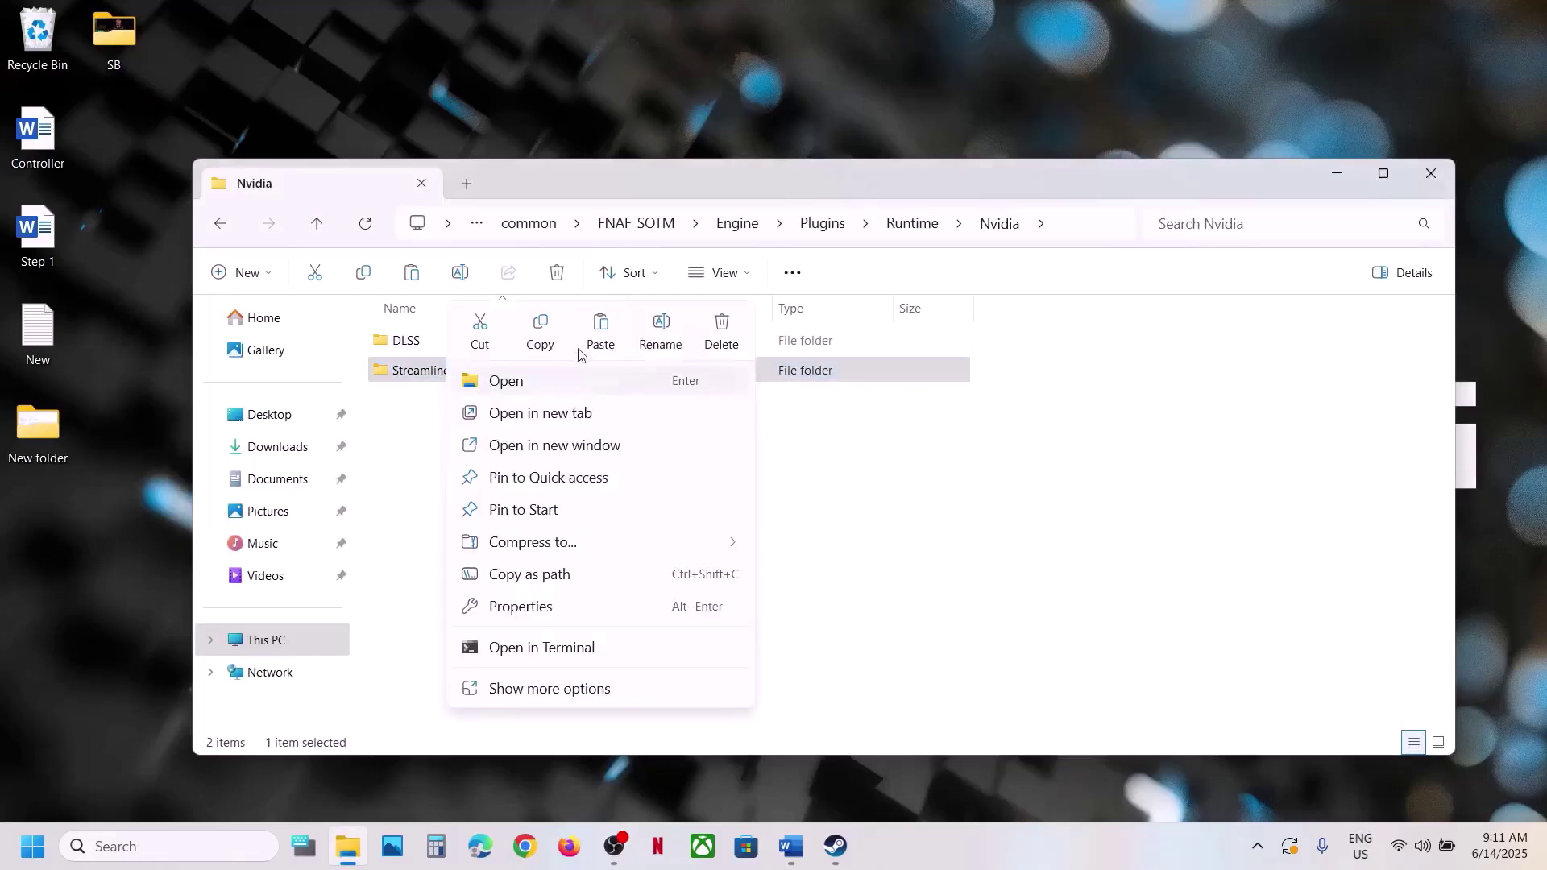
{"action": "left_click", "coordinate": [661, 326]}
{"action": "left_click", "coordinate": [468, 378]}
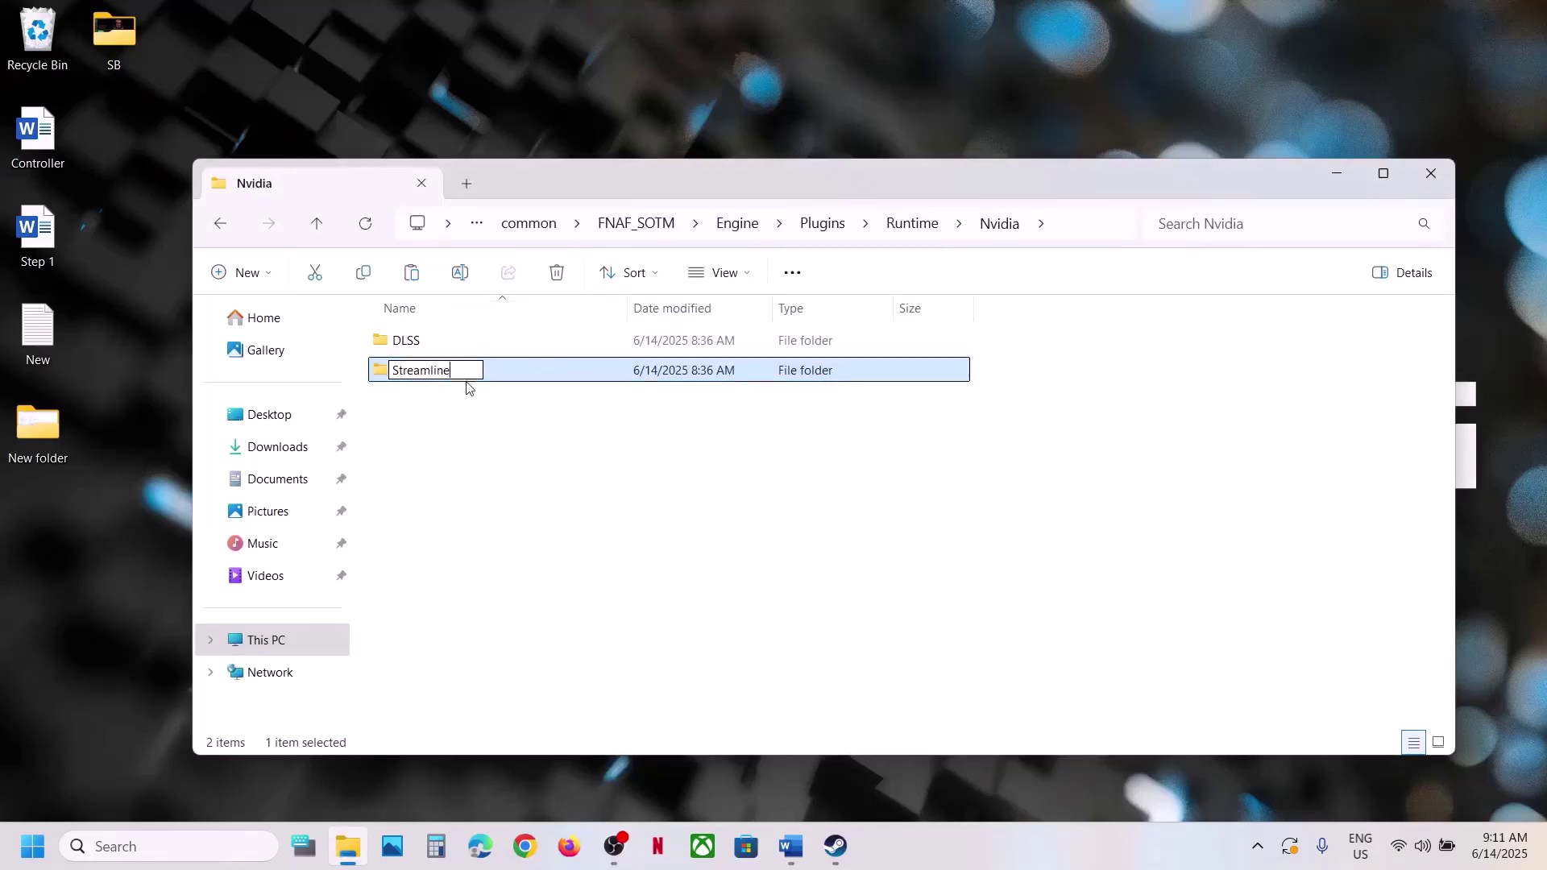
{"action": "type", "text": ".old"}
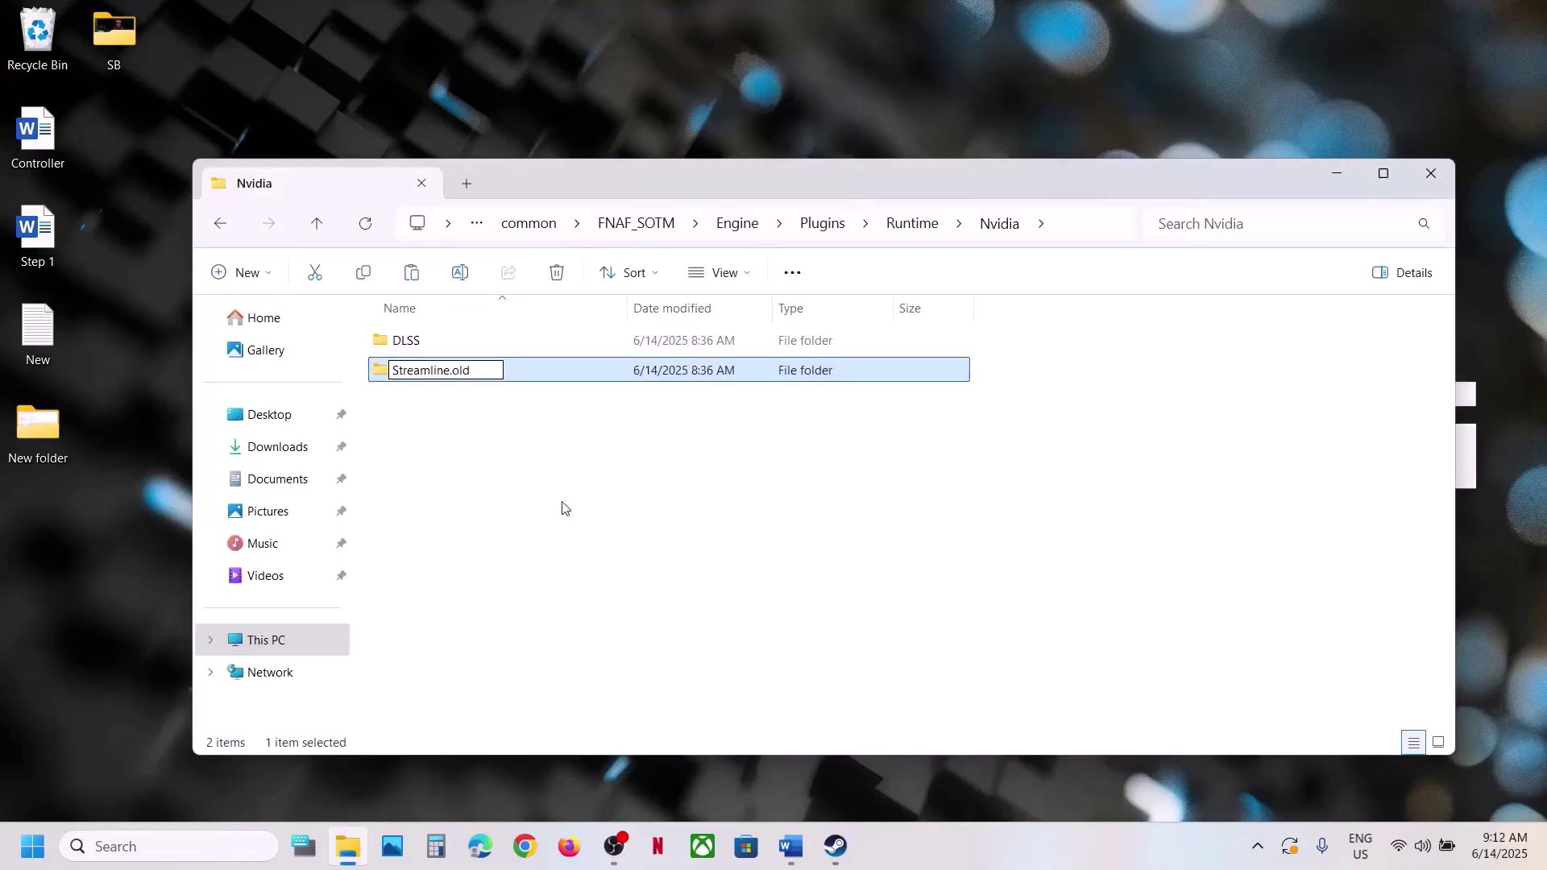
{"action": "left_click", "coordinate": [529, 421]}
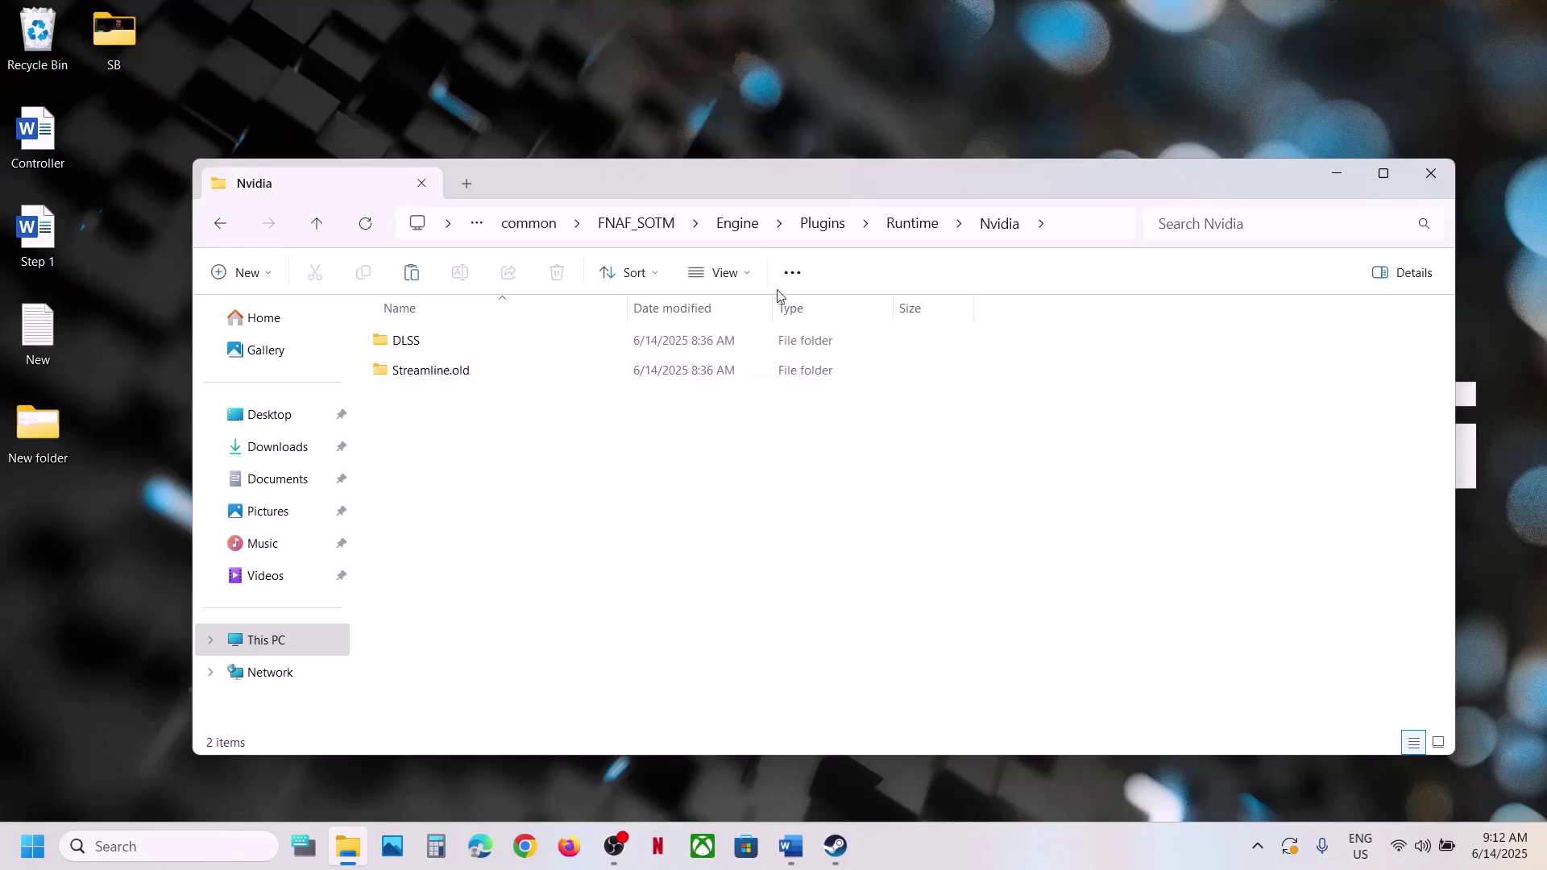
{"action": "left_click", "coordinate": [1334, 172]}
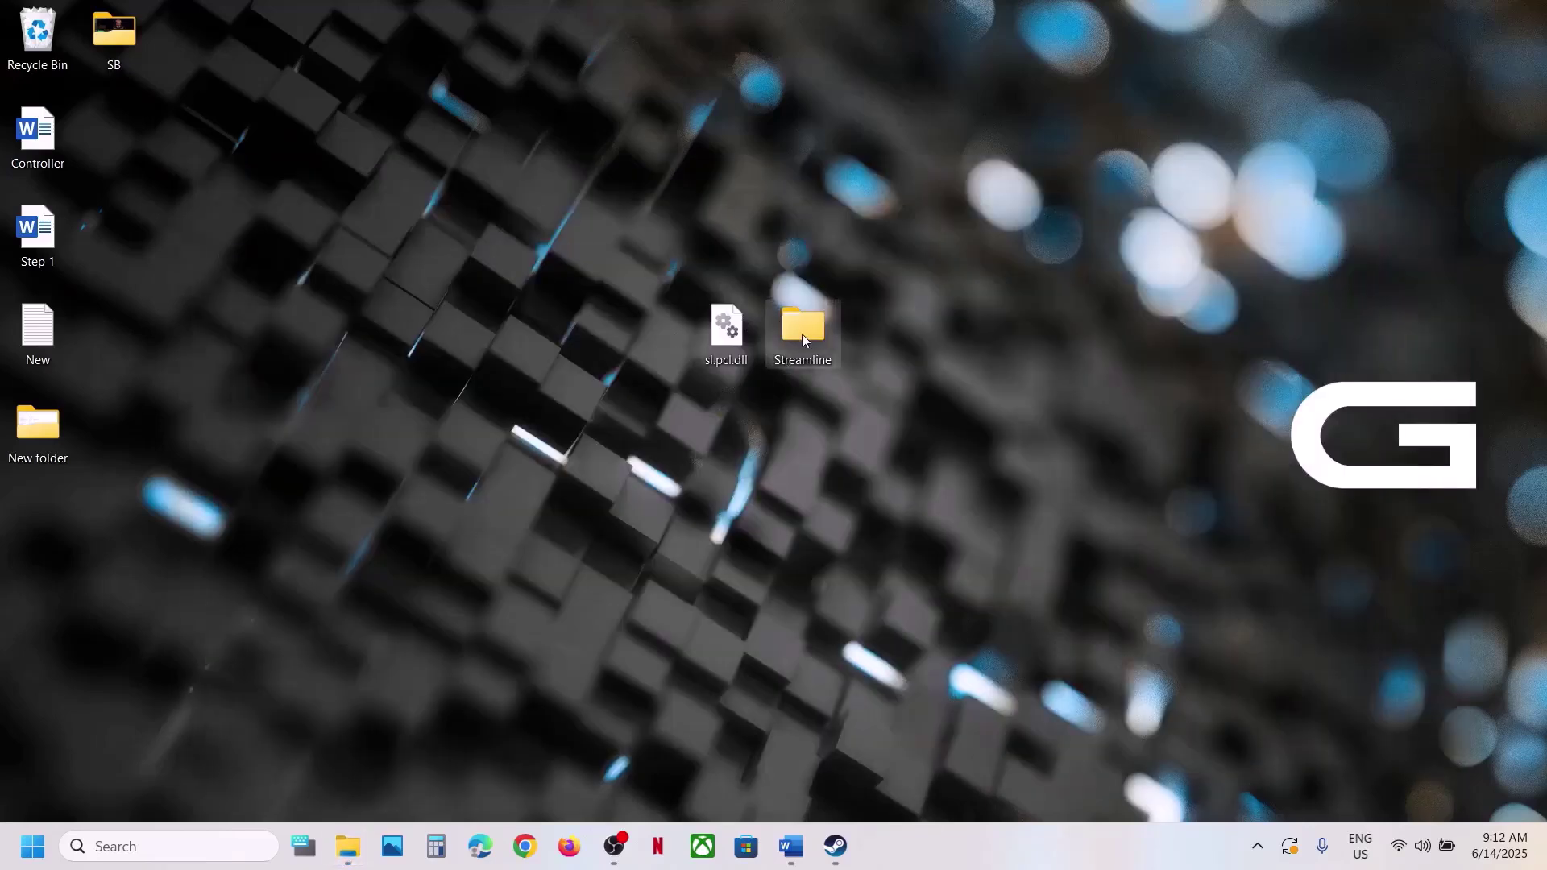
{"action": "key", "text": "alt+Tab"}
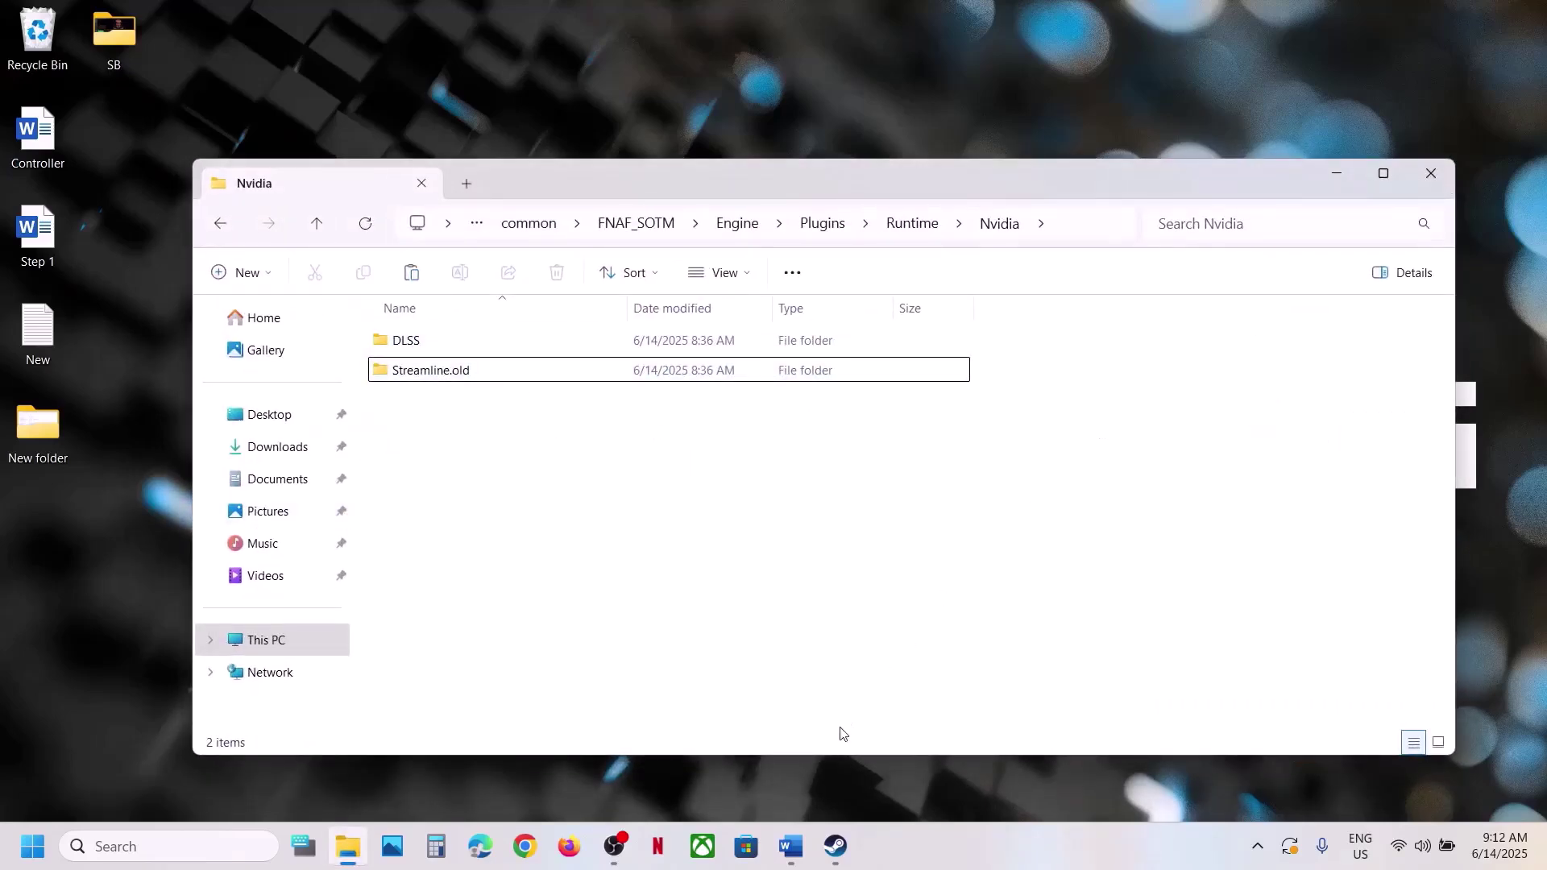
{"action": "left_click", "coordinate": [834, 846]}
Step: Launch Secret of the Mimic to its title screen, then stop the game and confirm the exit
{"action": "left_click", "coordinate": [403, 439]}
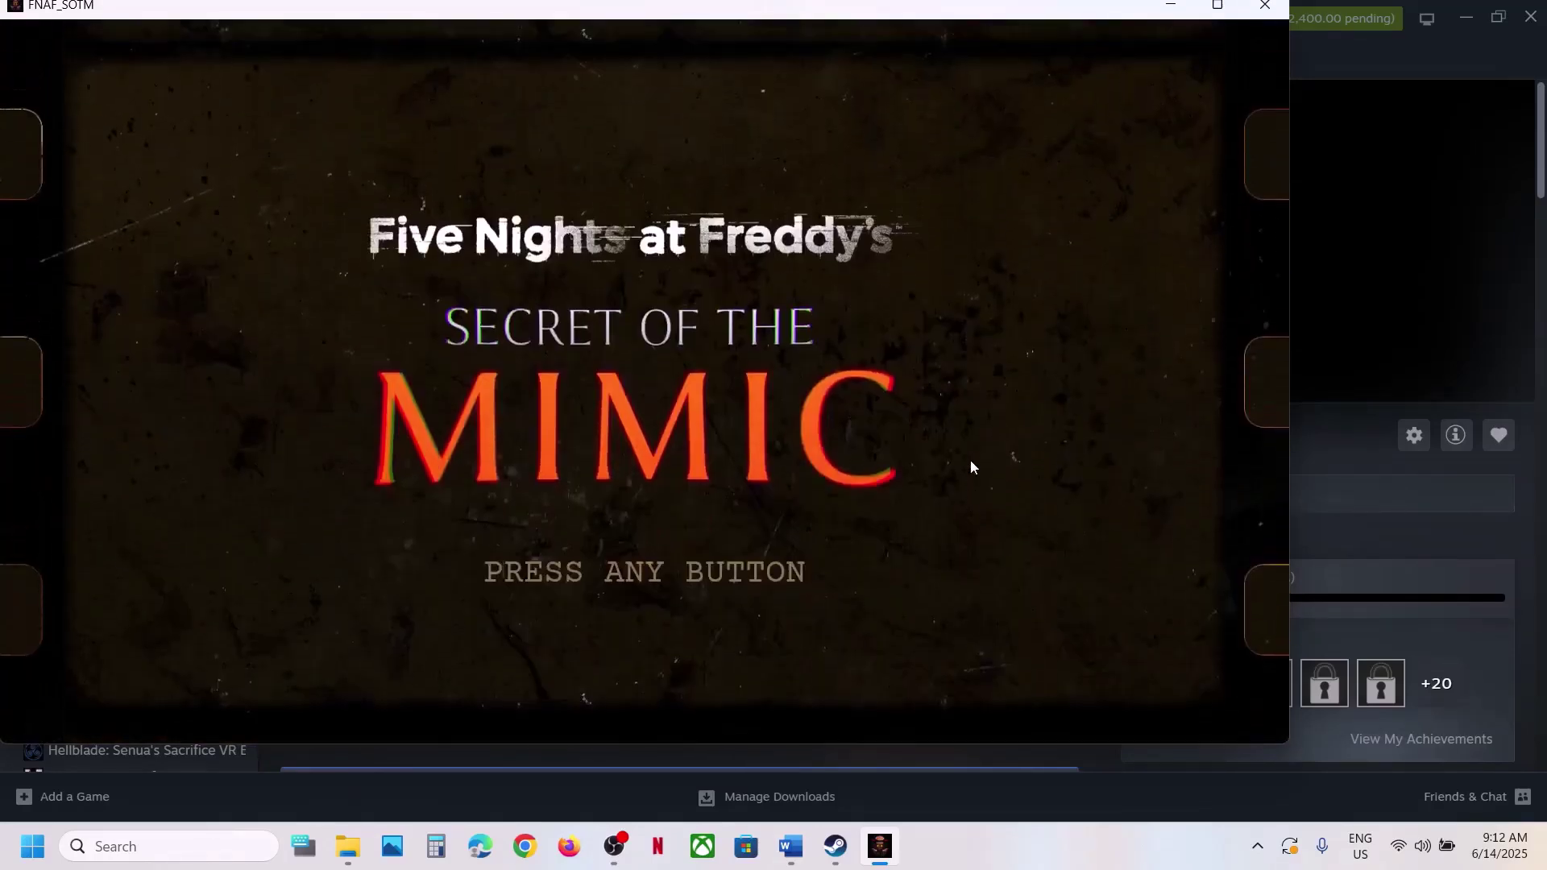
{"action": "left_click", "coordinate": [1265, 4]}
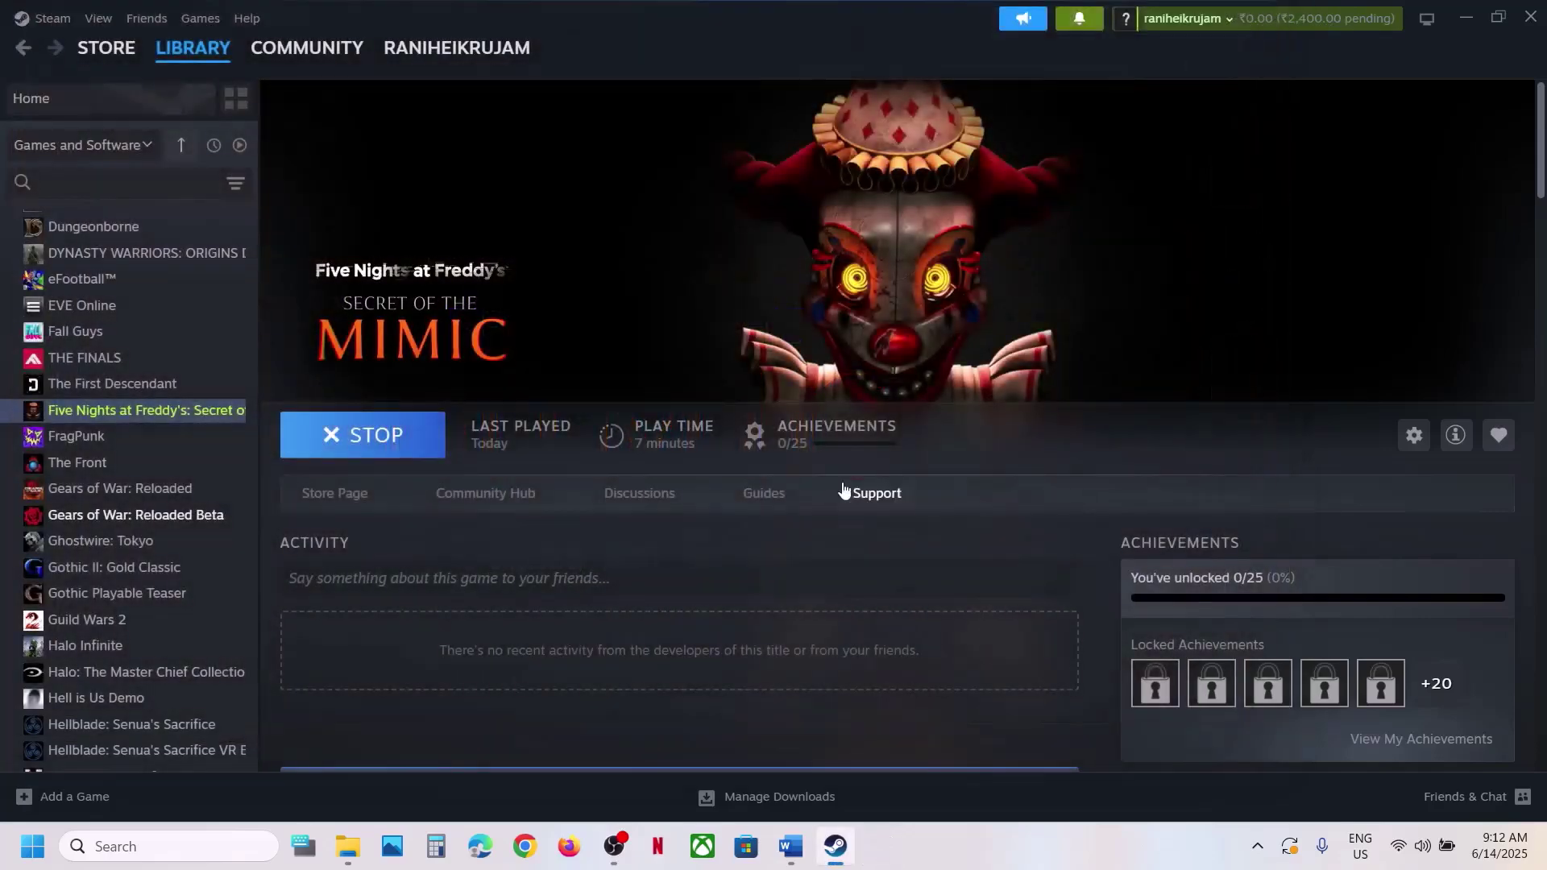
{"action": "left_click", "coordinate": [397, 465]}
{"action": "left_click", "coordinate": [762, 461]}
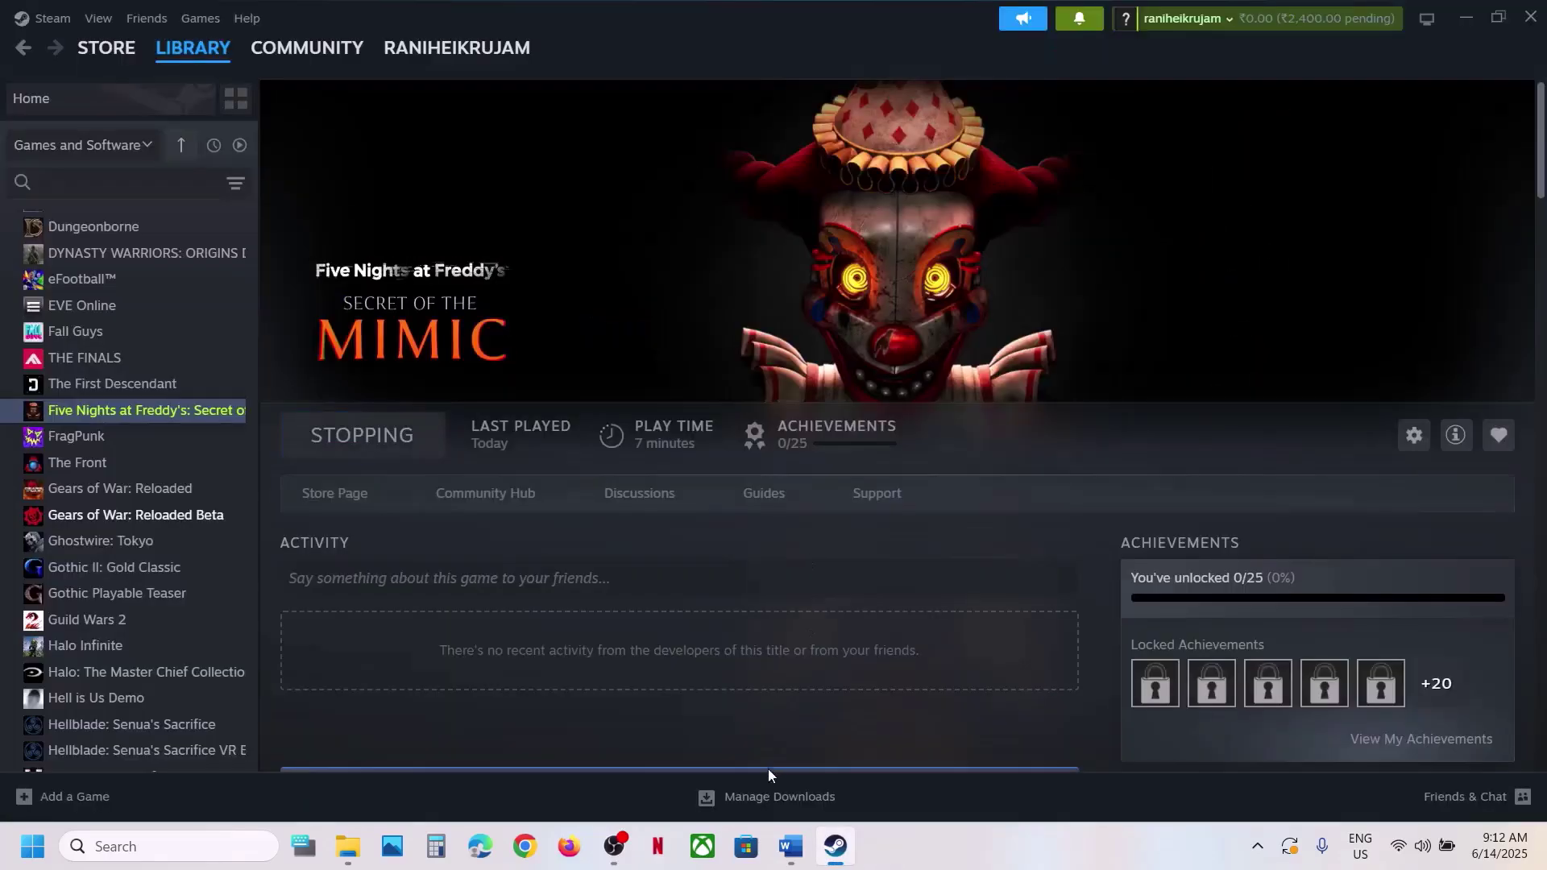
{"action": "left_click", "coordinate": [792, 845]}
Step: Highlight Step 4's delete-config-folder instruction and its lost-settings warning in the notes
{"action": "scroll", "coordinate": [602, 578], "scroll_direction": "down", "scroll_amount": 3}
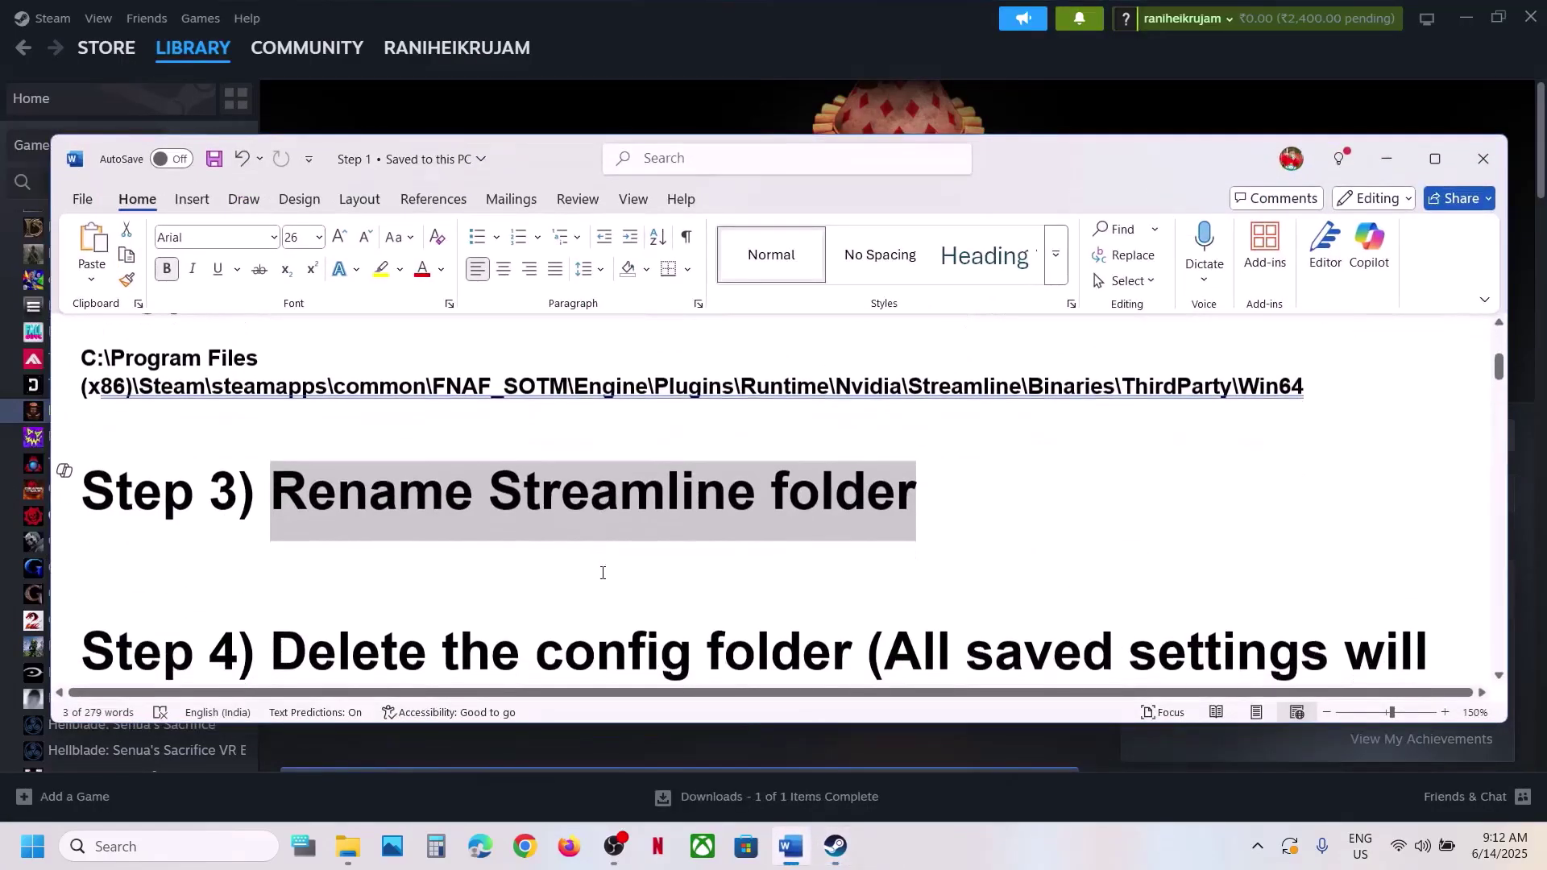
{"action": "left_click_drag", "start_coordinate": [276, 505], "coordinate": [860, 507]}
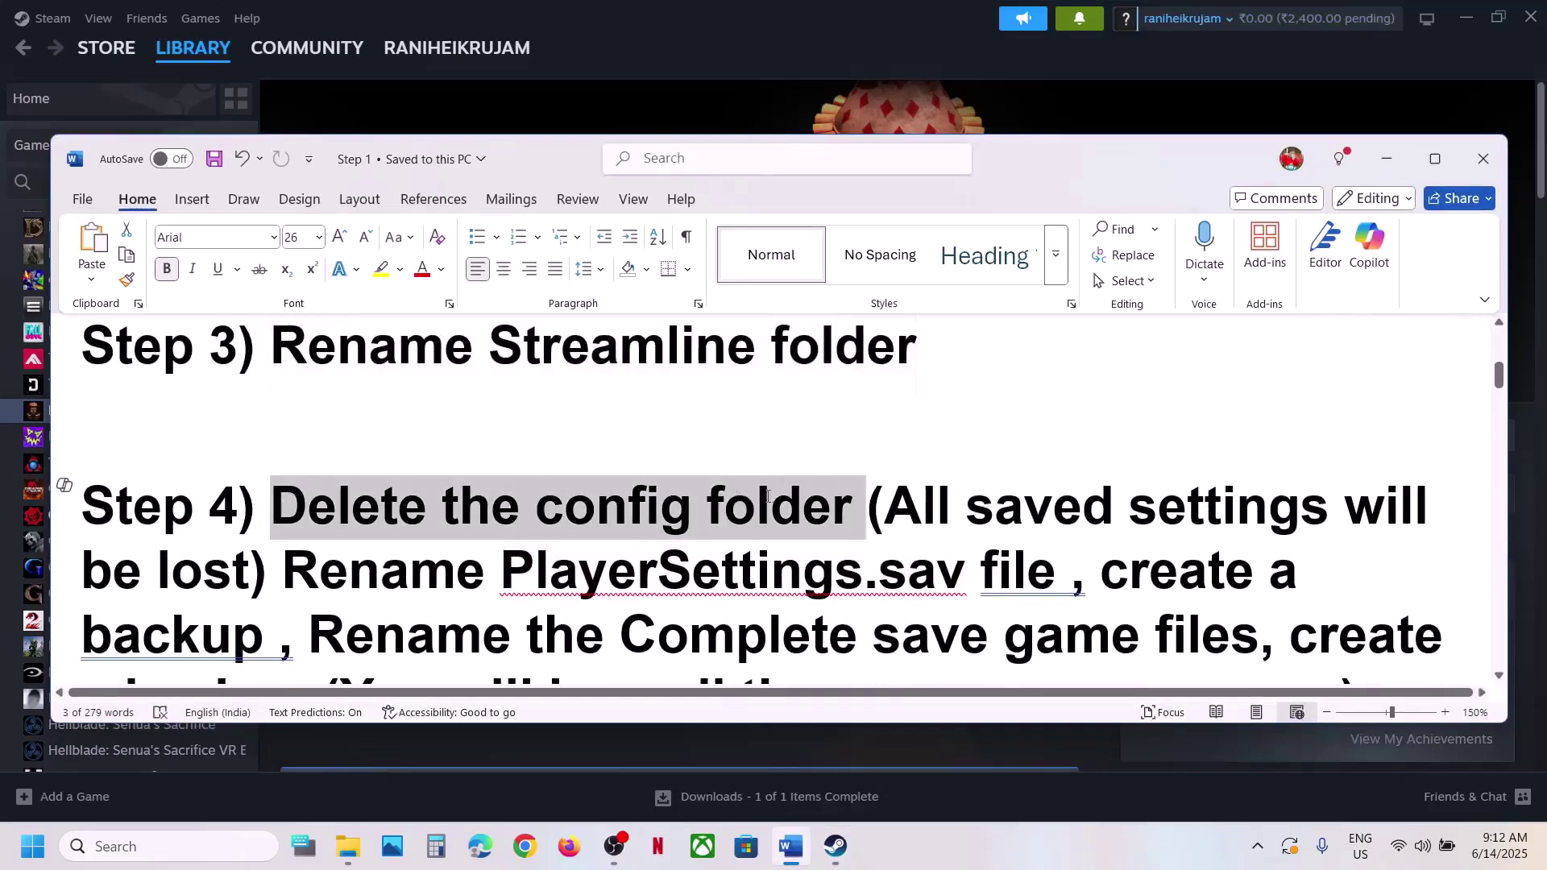
{"action": "scroll", "coordinate": [727, 575], "scroll_direction": "down", "scroll_amount": 1}
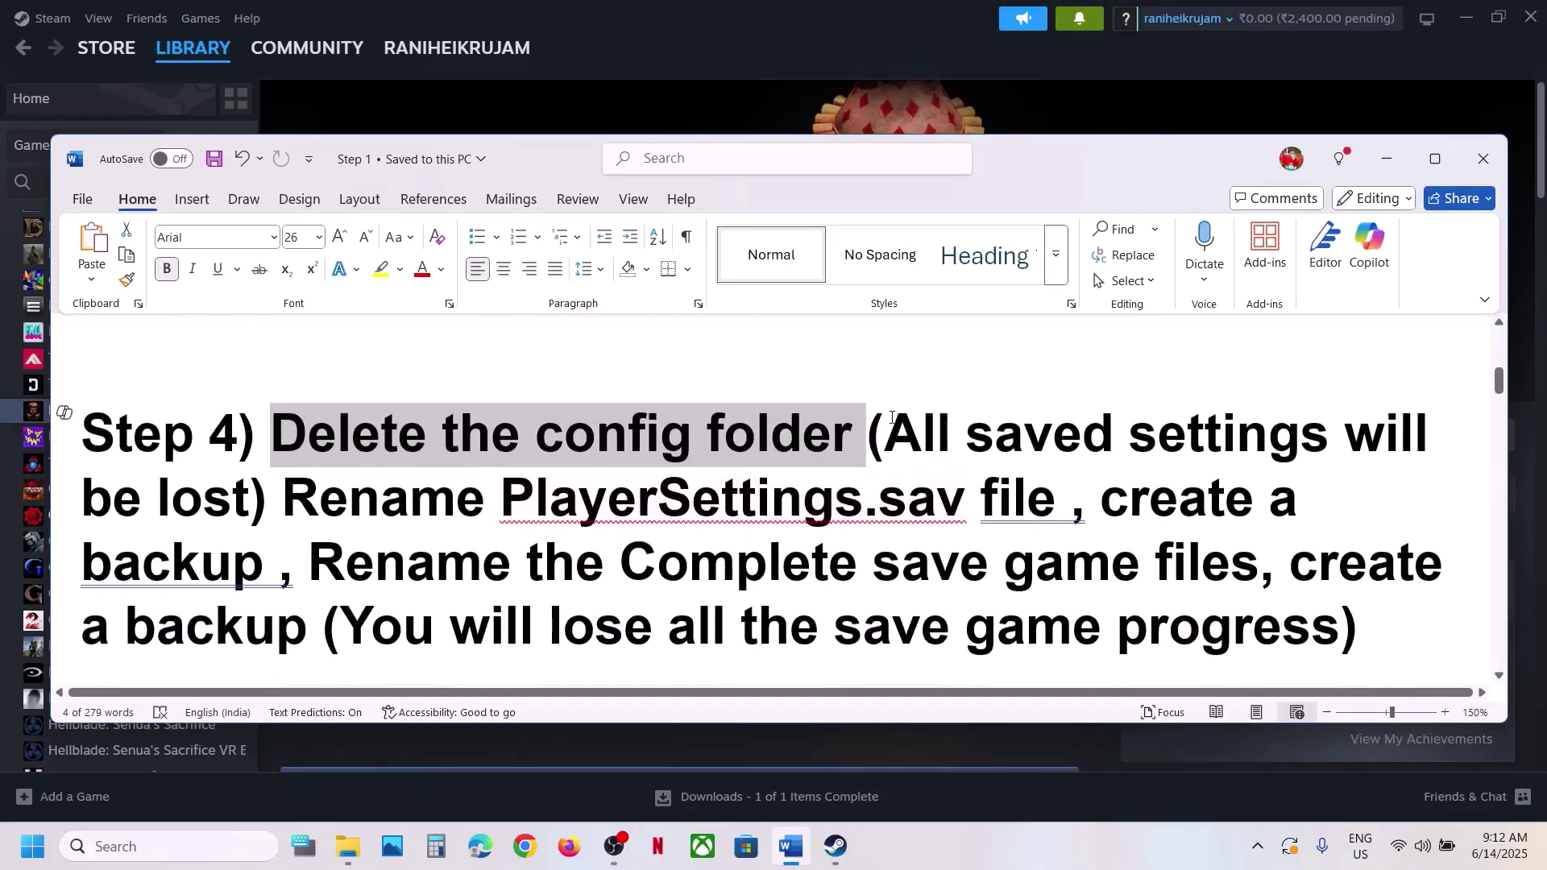
{"action": "left_click_drag", "start_coordinate": [886, 431], "coordinate": [232, 501]}
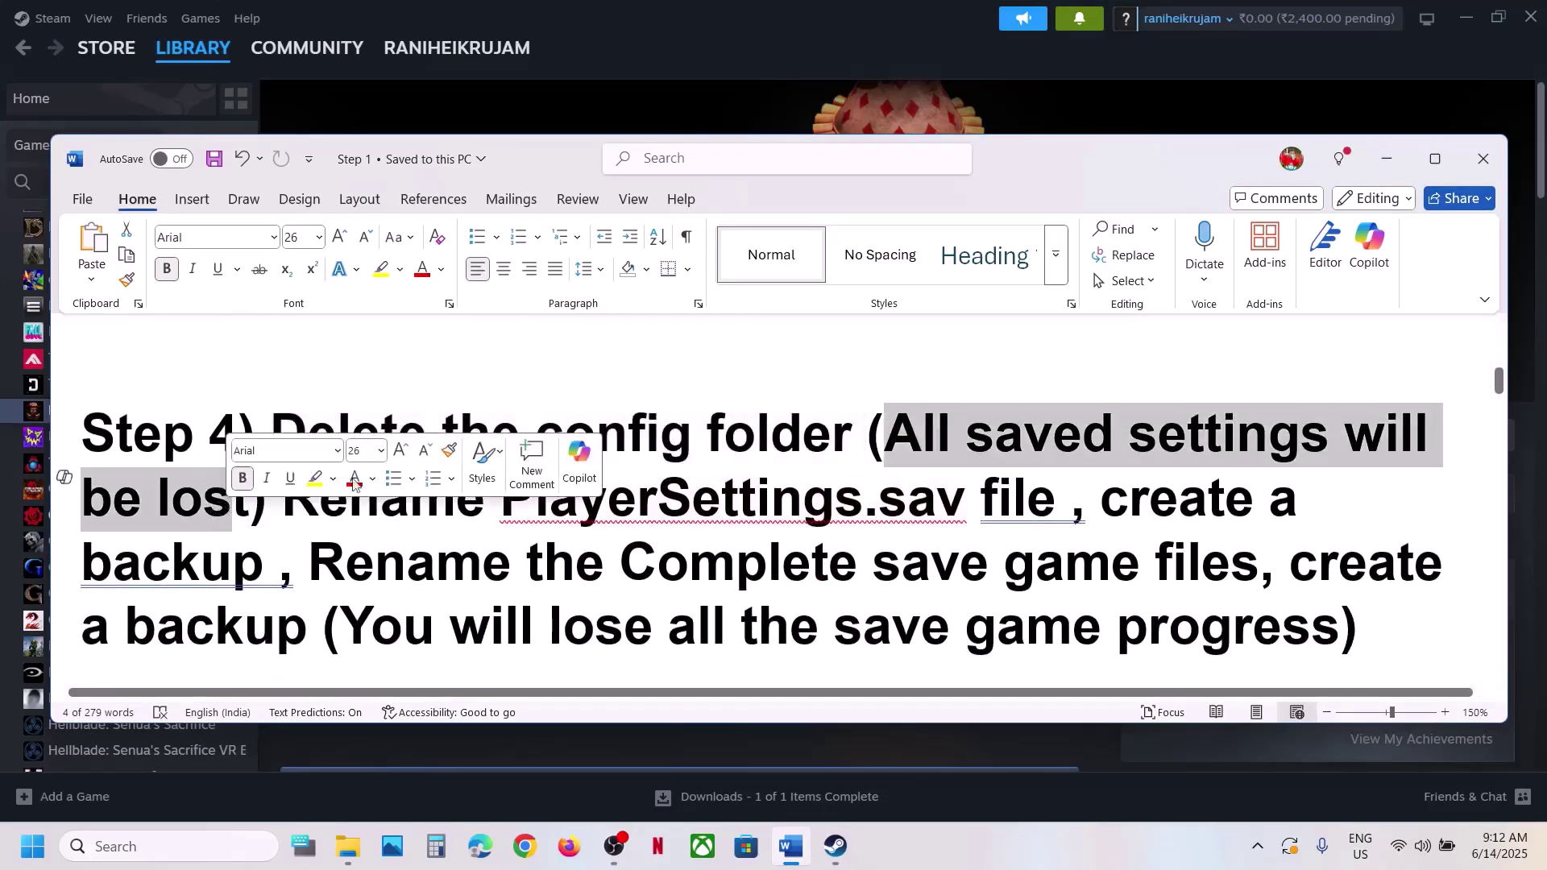
{"action": "left_click", "coordinate": [809, 92]}
{"action": "left_click", "coordinate": [347, 846]}
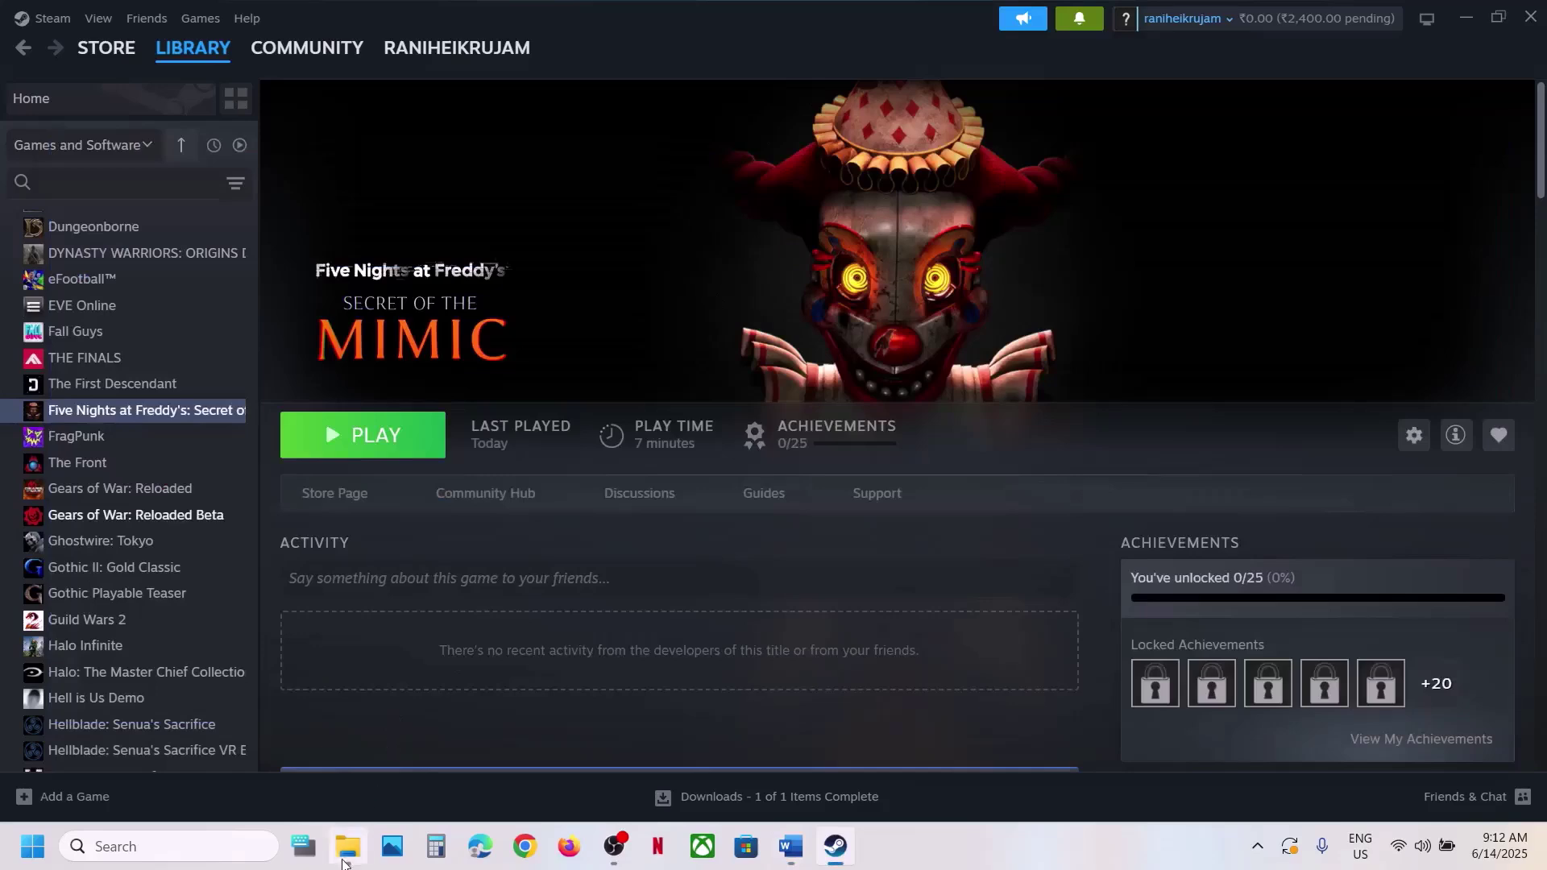
Step: From This PC, maximize the window and browse OS (C:)\Users\Test into AppData
{"action": "left_click", "coordinate": [296, 630]}
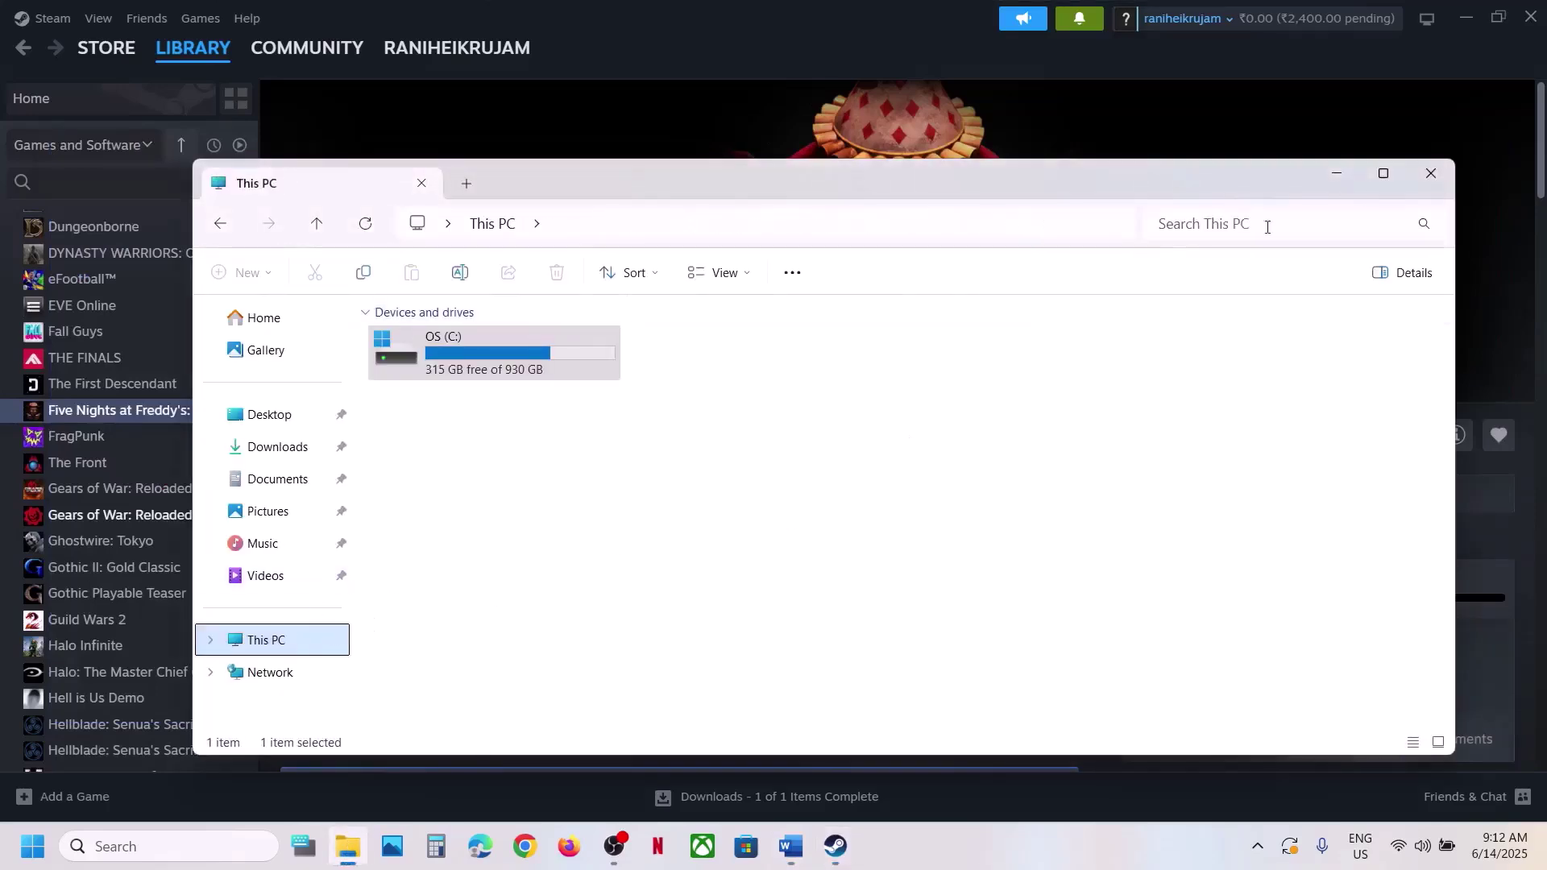
{"action": "left_click", "coordinate": [1382, 177]}
{"action": "double_click", "coordinate": [333, 202]}
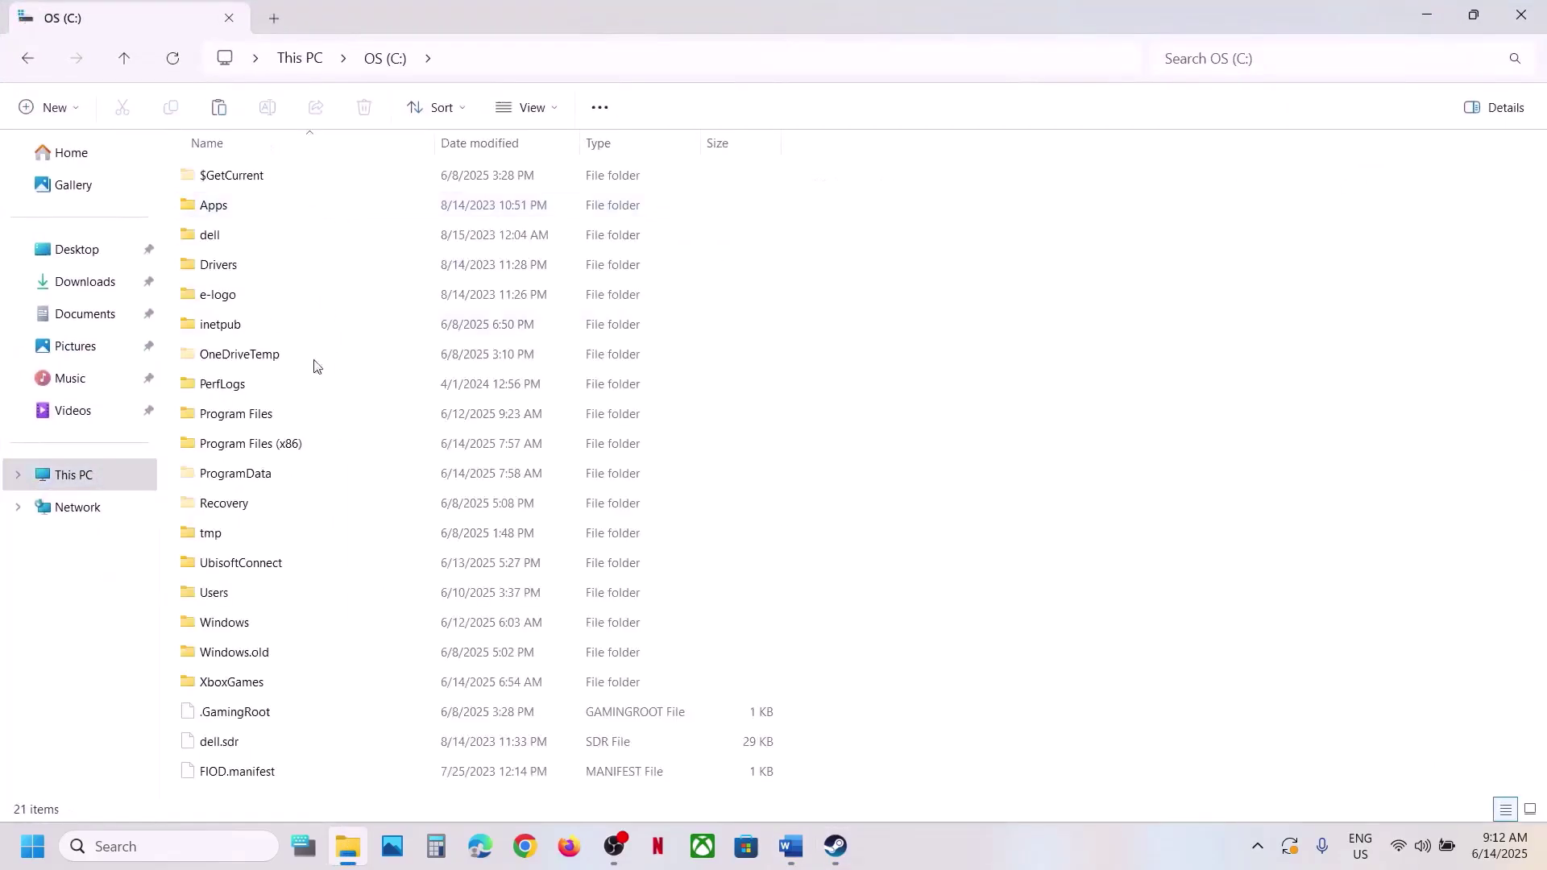
{"action": "double_click", "coordinate": [231, 593]}
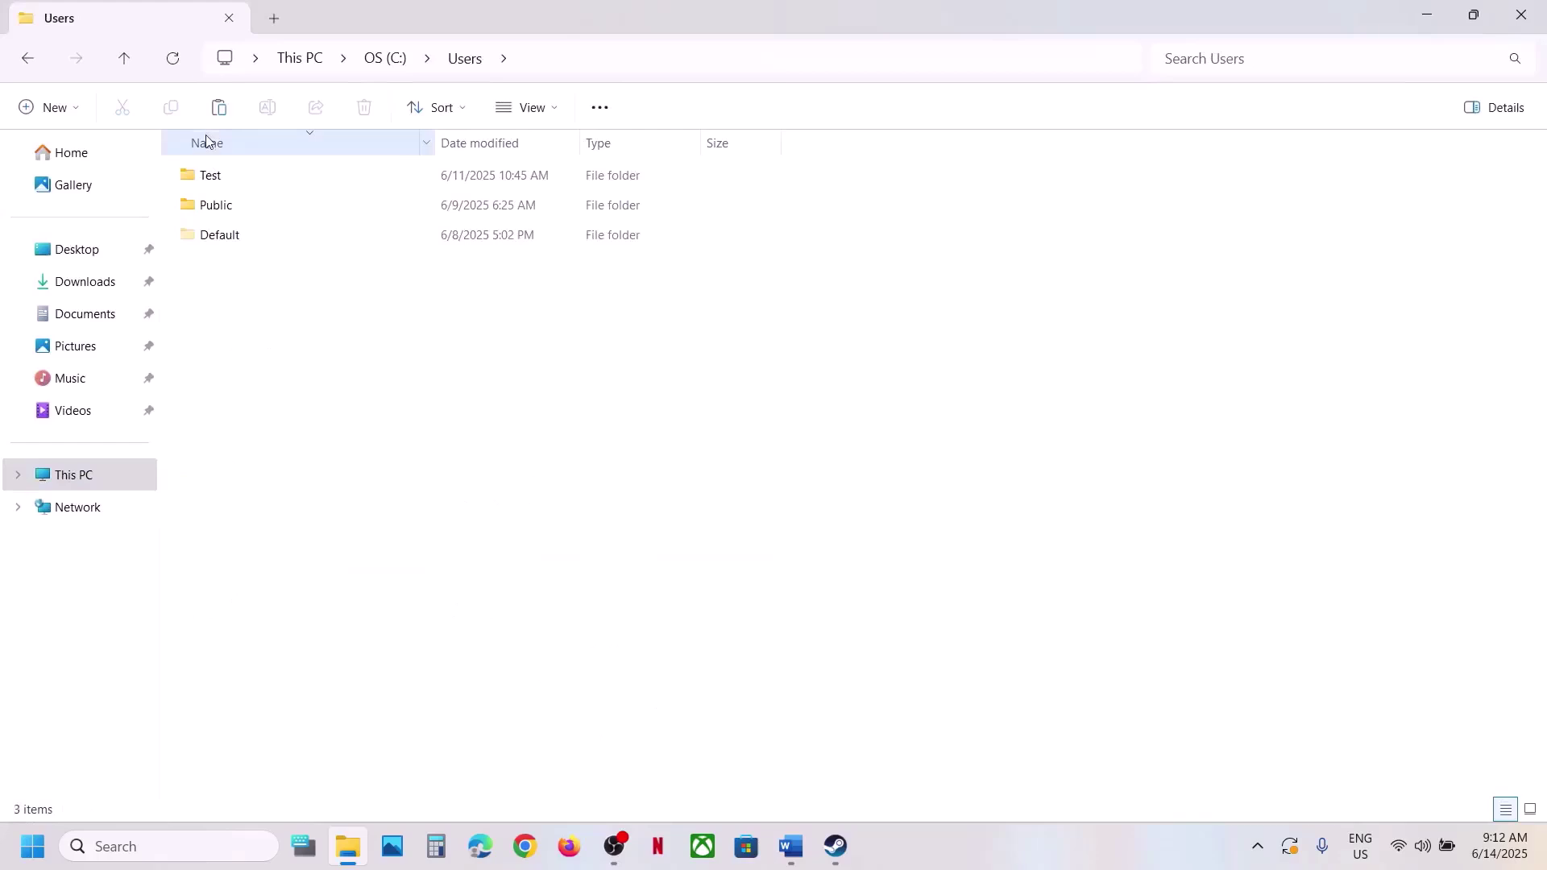
{"action": "left_click", "coordinate": [239, 182]}
{"action": "double_click", "coordinate": [271, 183]}
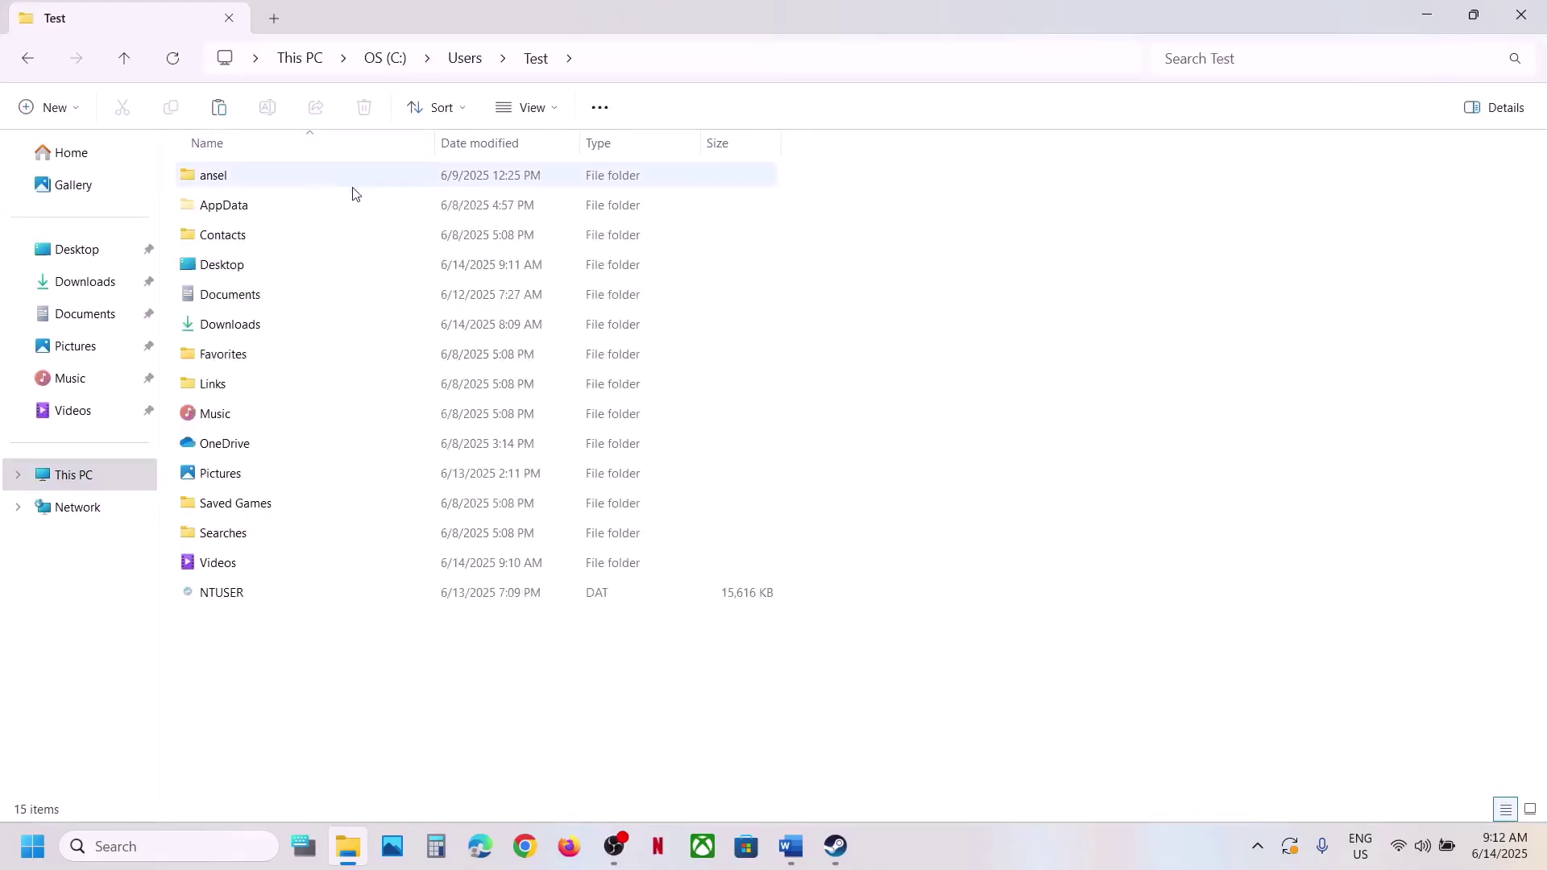
{"action": "double_click", "coordinate": [258, 206]}
{"action": "left_click", "coordinate": [127, 61]}
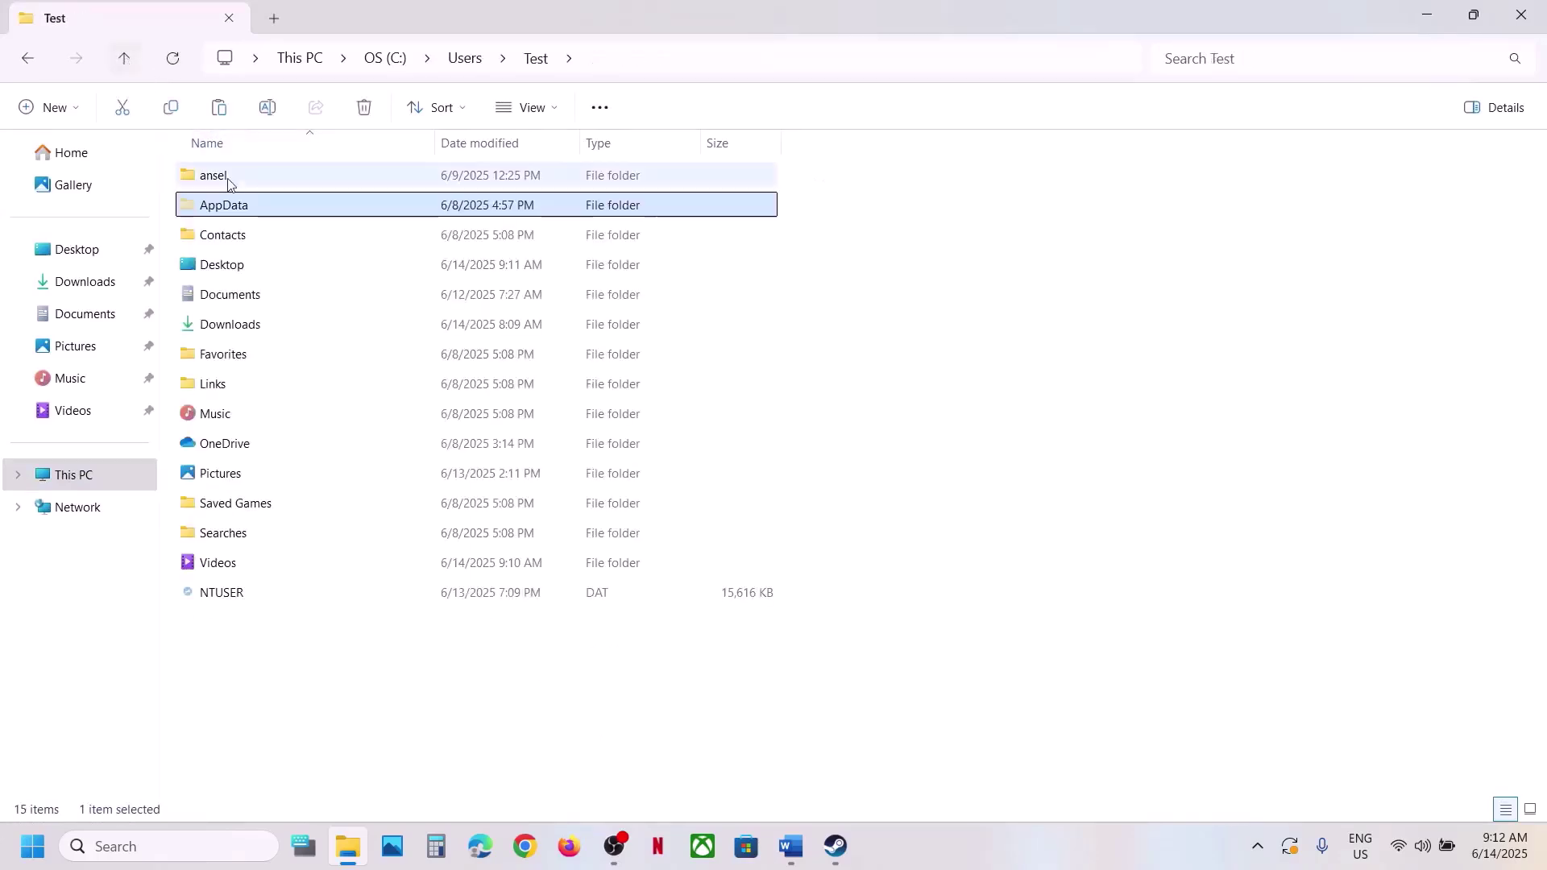
Step: Show hidden items, then open AppData\Local\FNAF_SOTM\Saved and select Config
{"action": "left_click", "coordinate": [568, 117]}
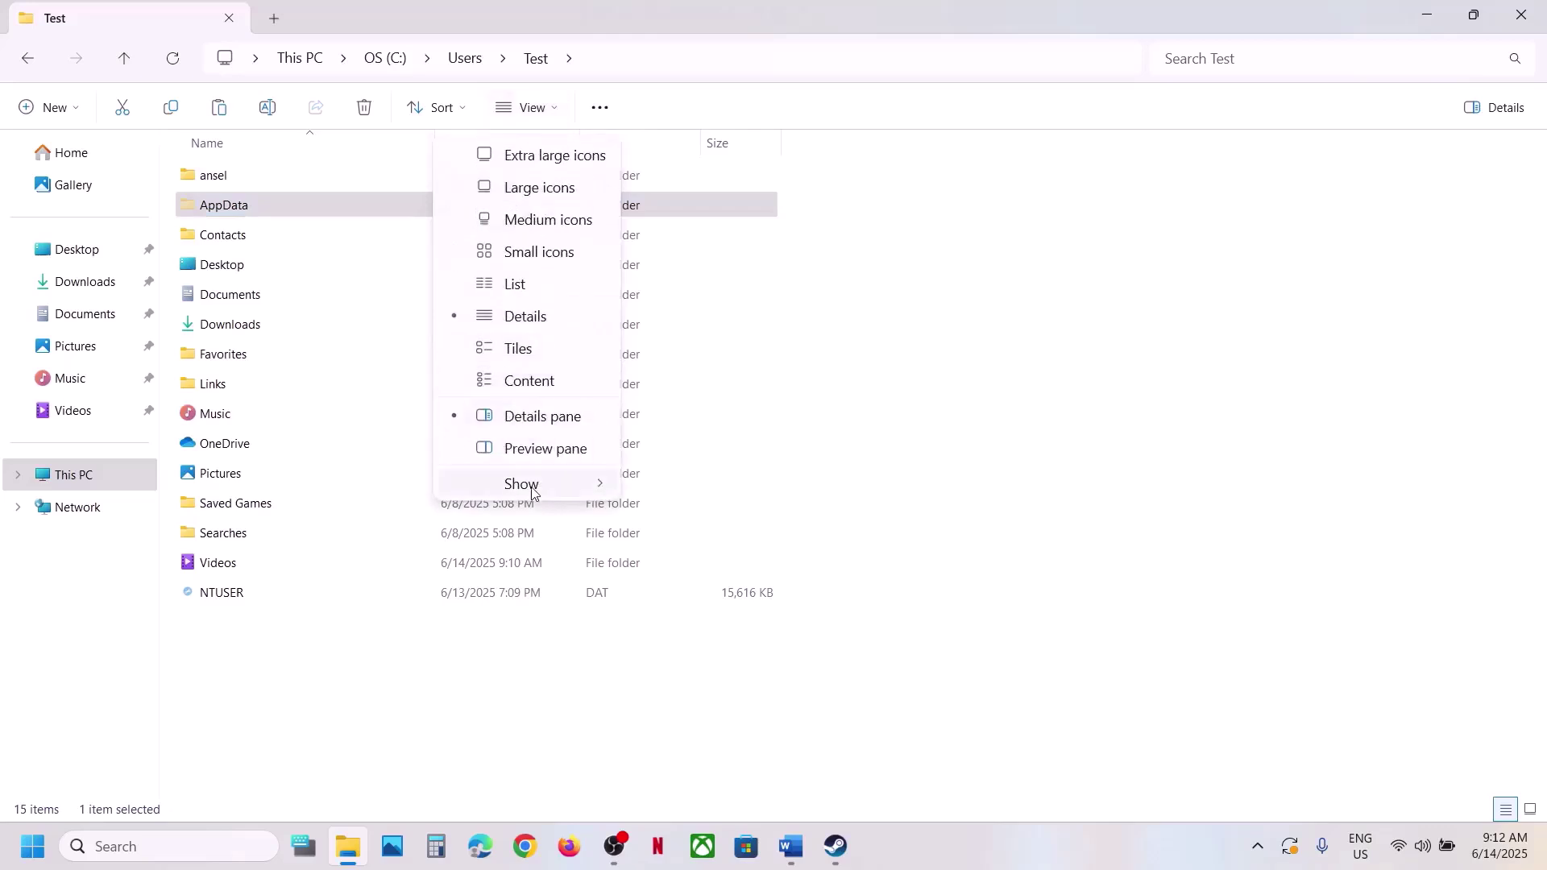
{"action": "mouse_move", "coordinate": [527, 486]}
{"action": "double_click", "coordinate": [266, 208]}
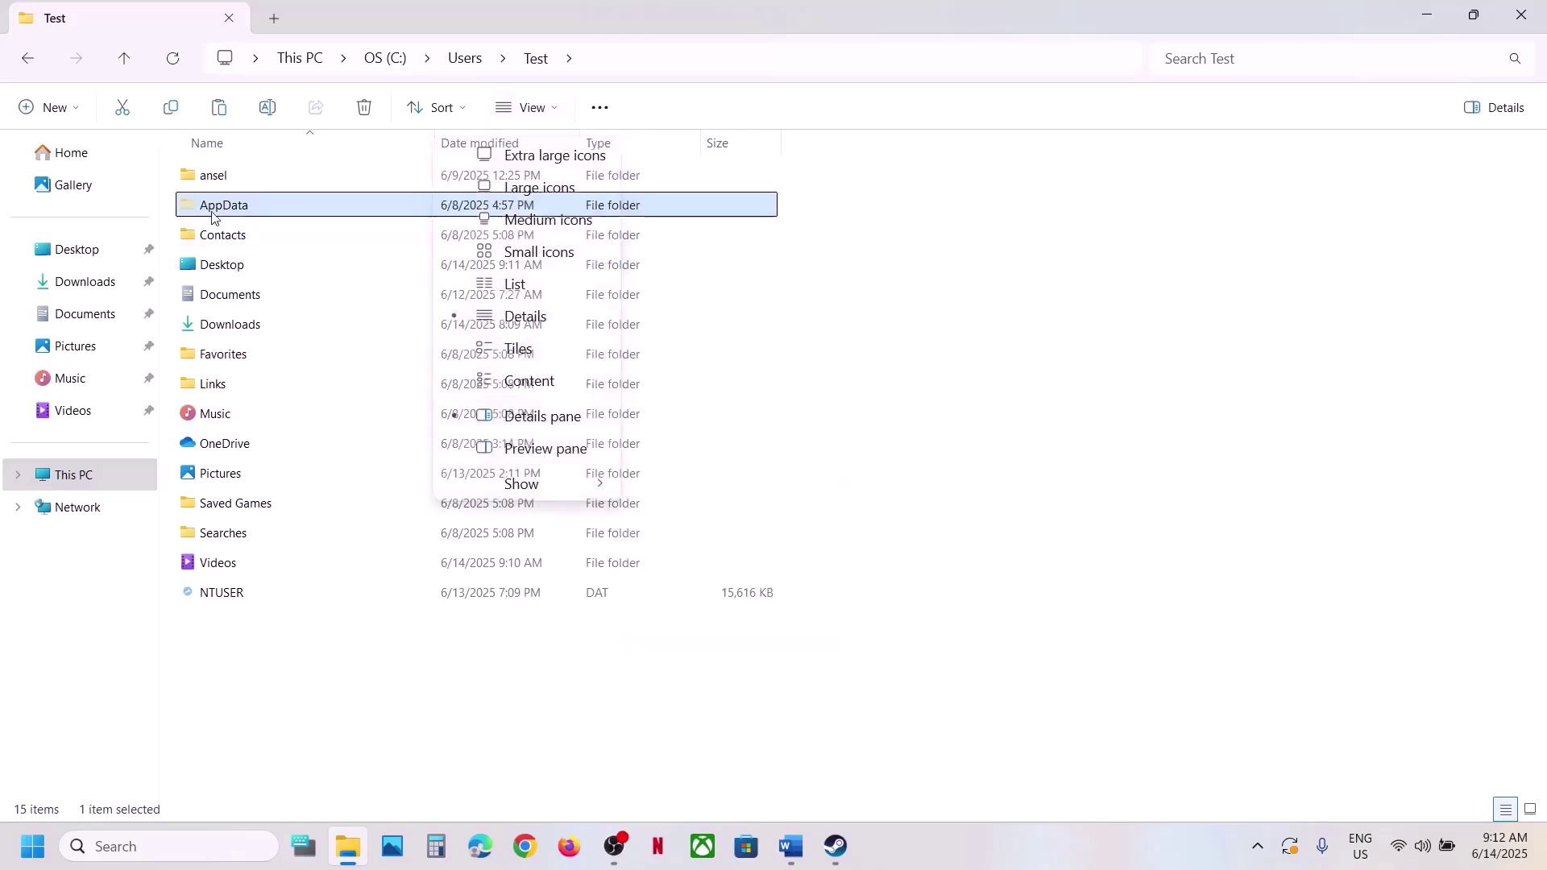
{"action": "double_click", "coordinate": [231, 176]}
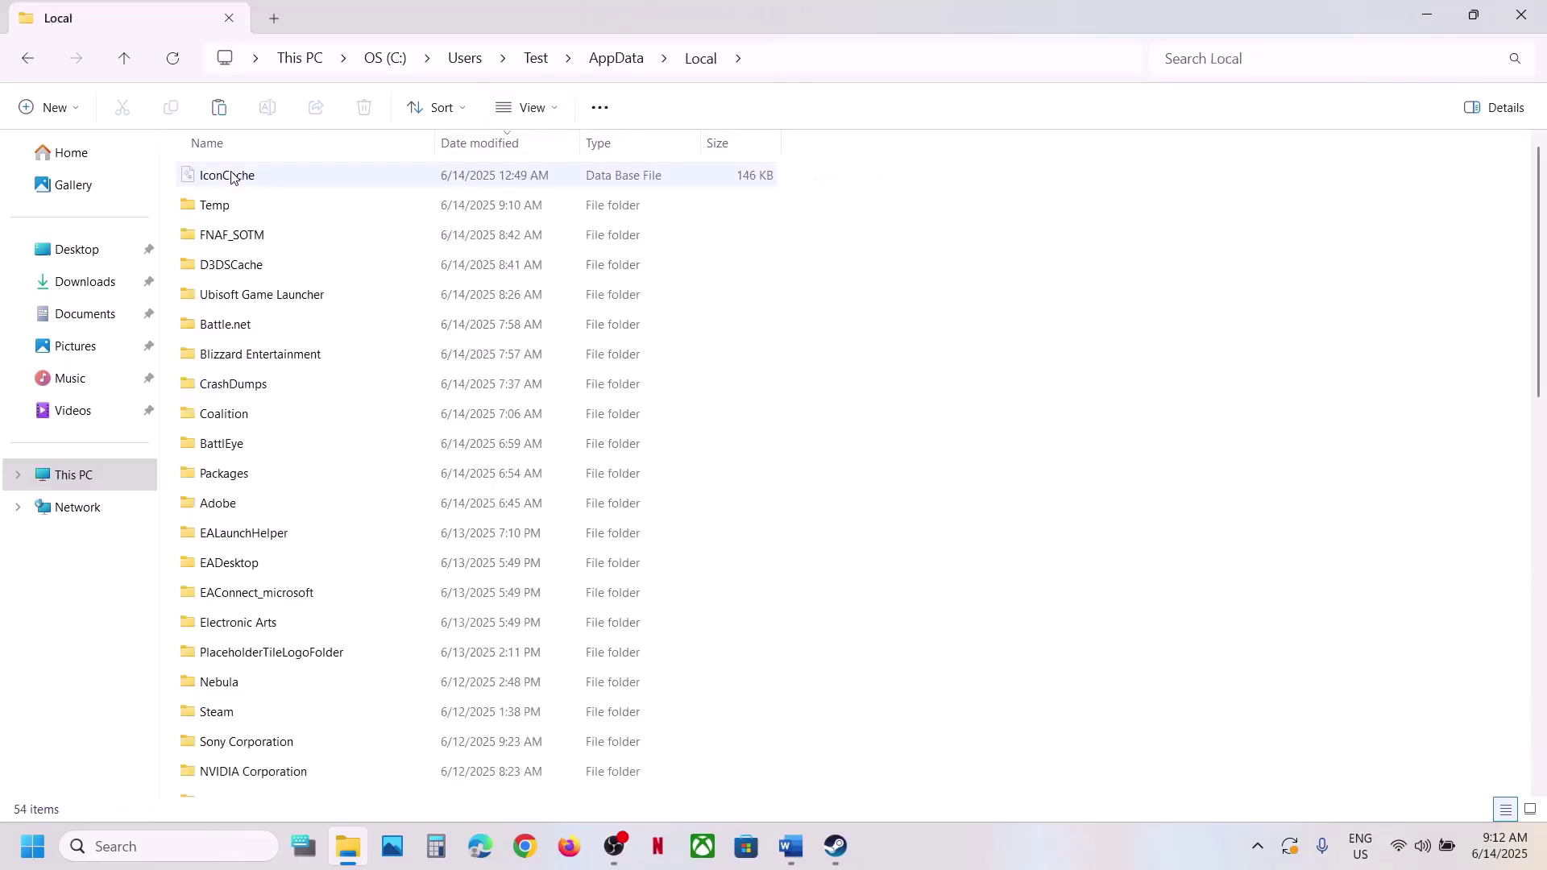
{"action": "left_click", "coordinate": [259, 235]}
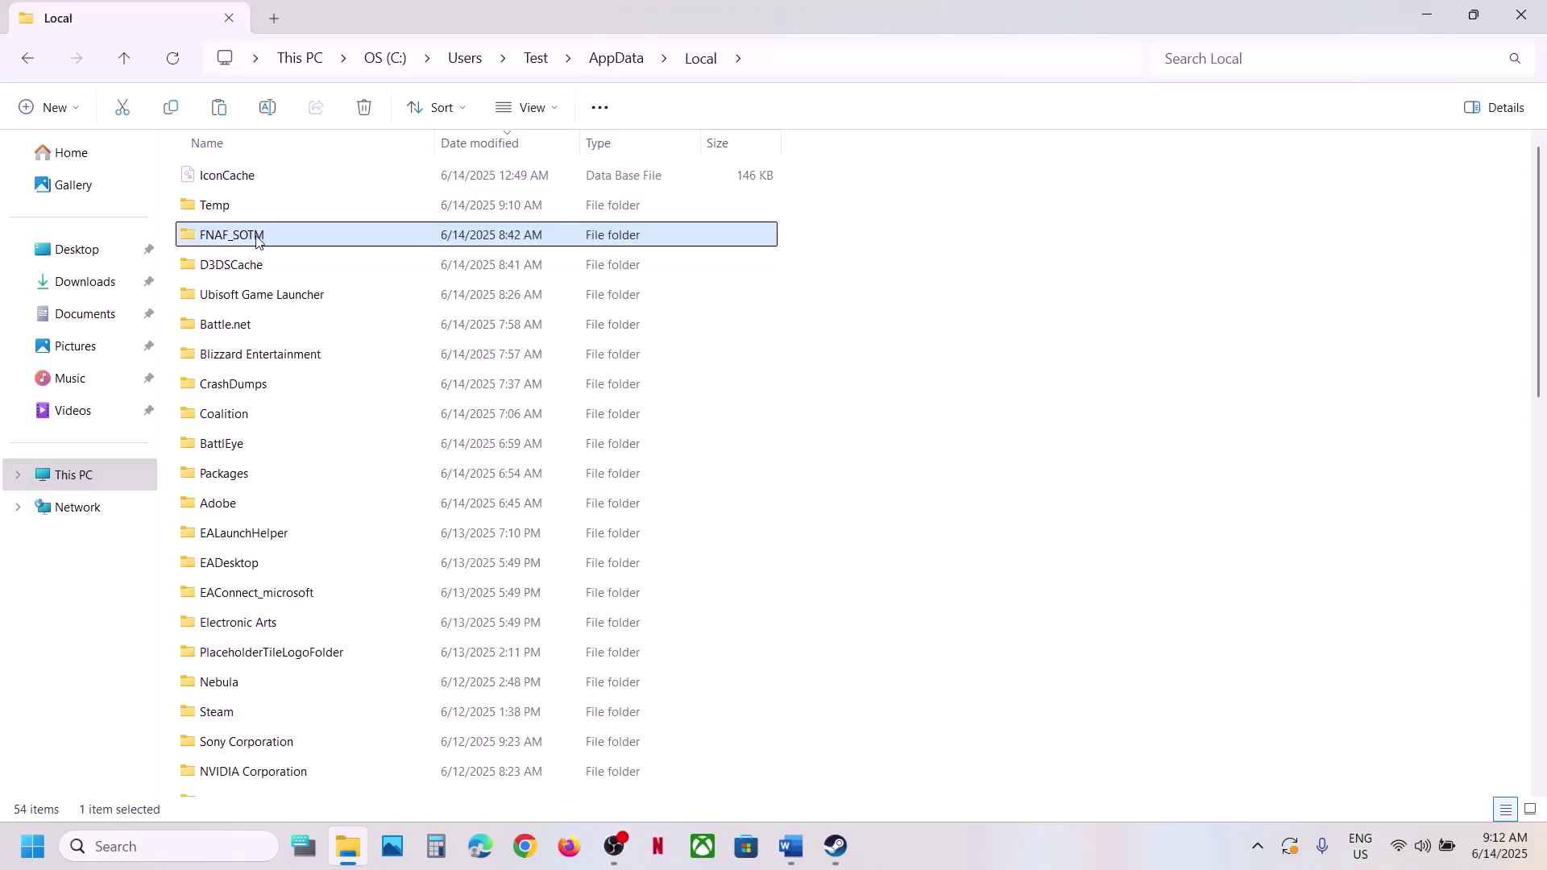
{"action": "double_click", "coordinate": [256, 235]}
{"action": "double_click", "coordinate": [230, 206]}
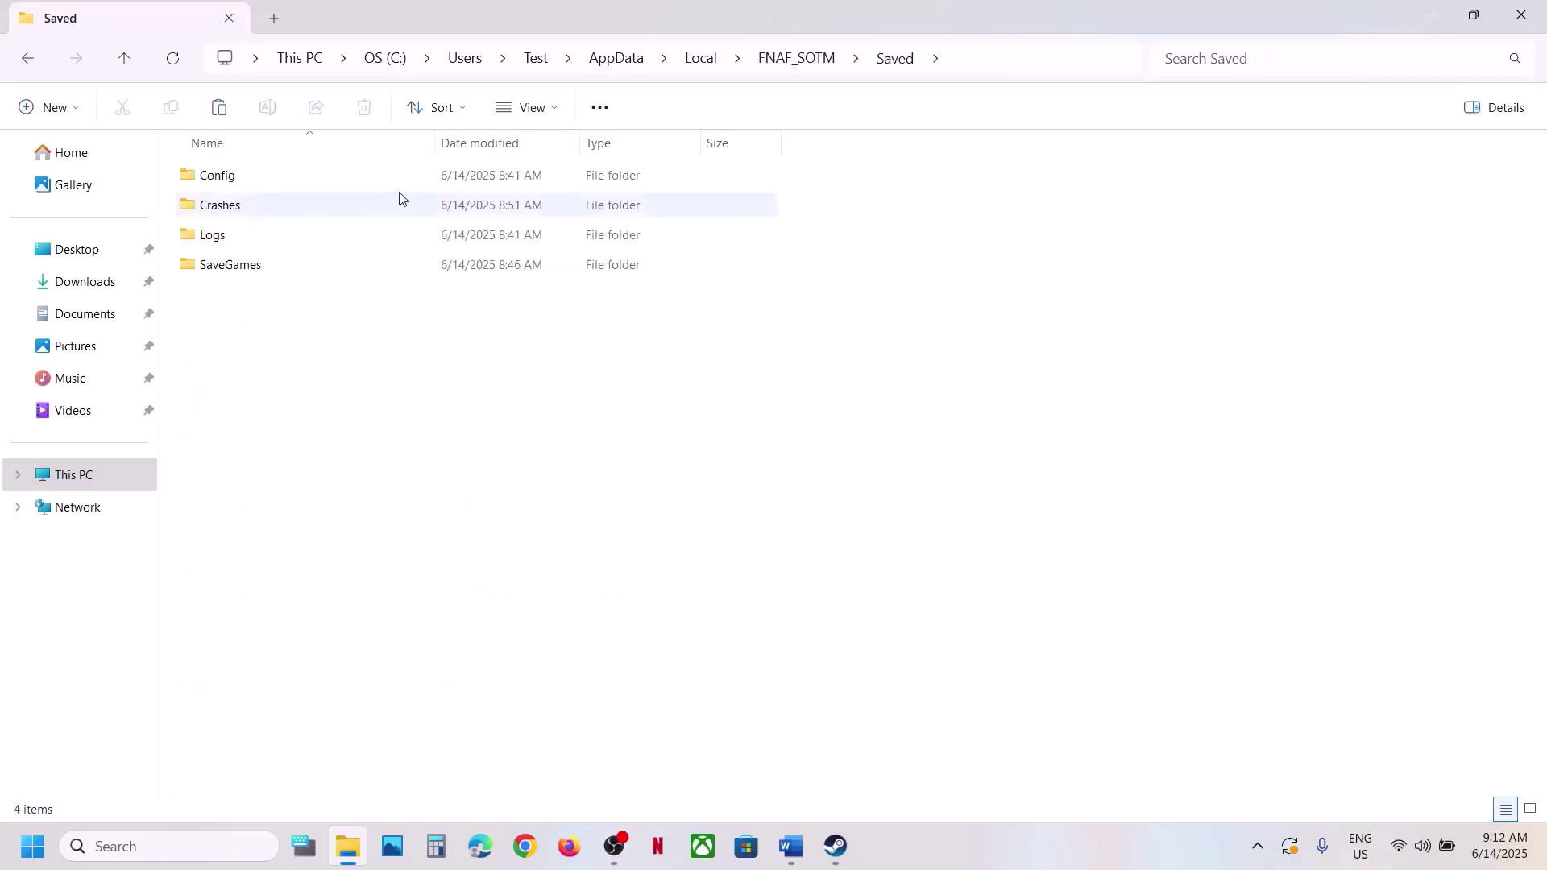
{"action": "left_click", "coordinate": [252, 179]}
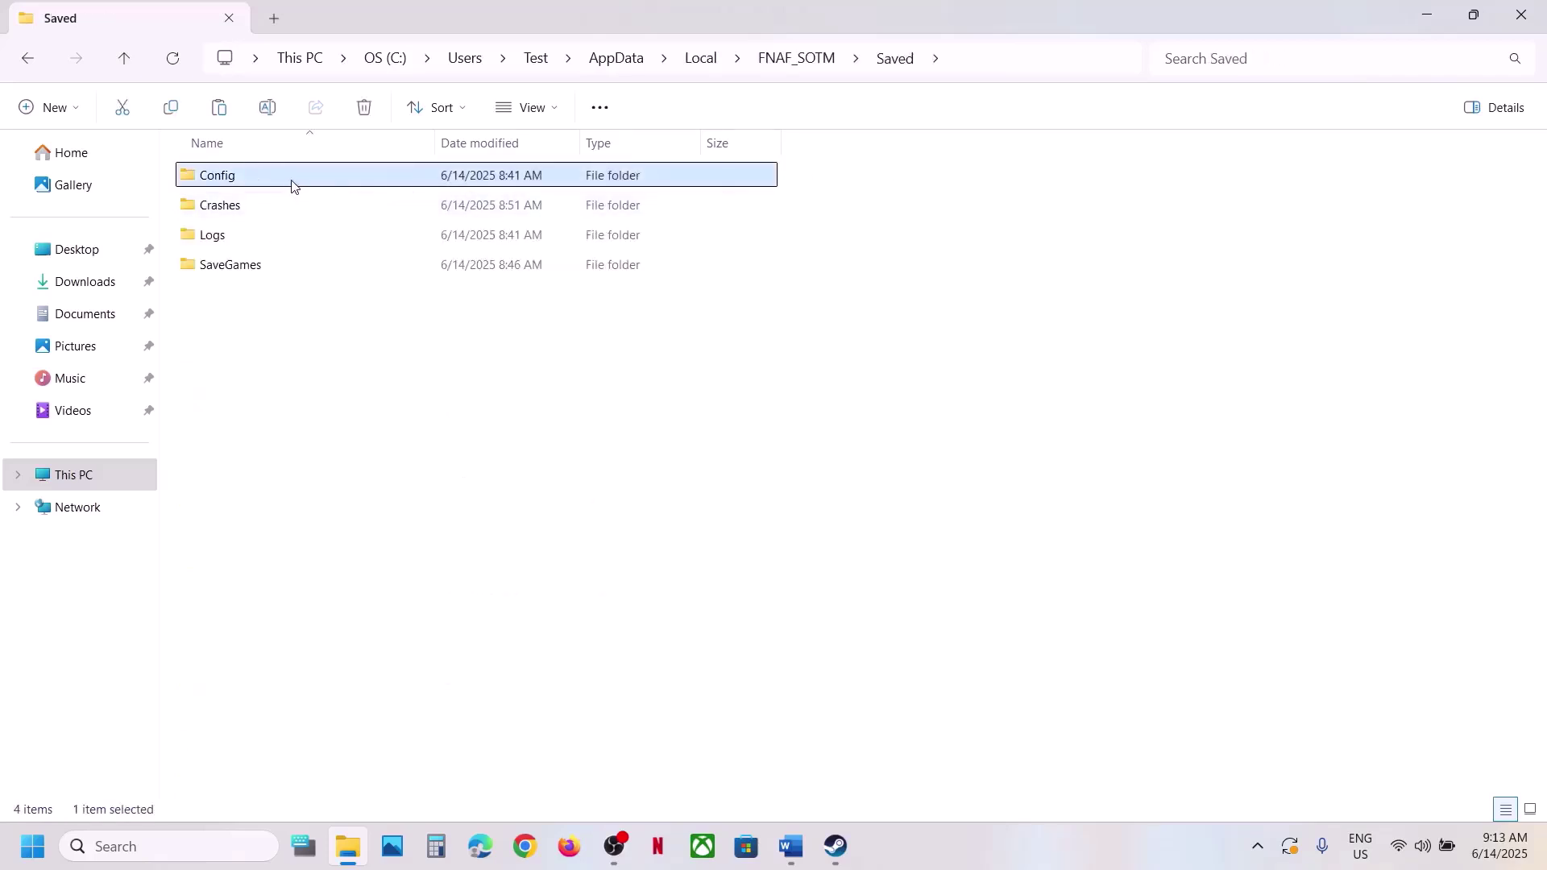
{"action": "right_click", "coordinate": [291, 185]}
Step: Copy the Config folder and paste a backup of it beside sl.pcl.dll on the desktop
{"action": "left_click", "coordinate": [395, 214]}
{"action": "key", "text": "super+d"}
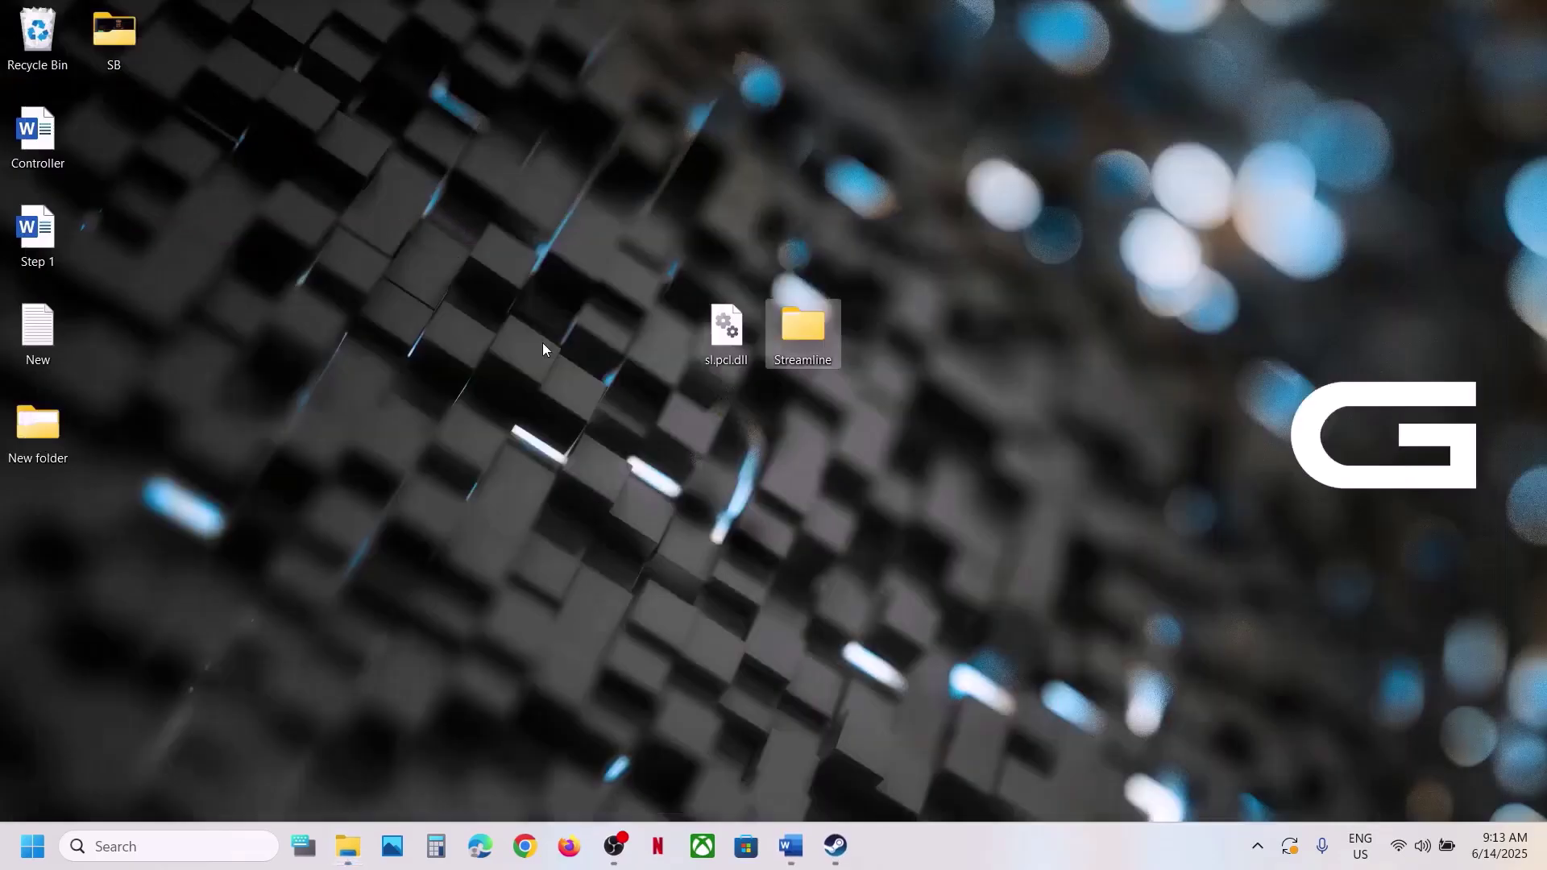
{"action": "key", "text": "ctrl+v"}
{"action": "left_click_drag", "start_coordinate": [37, 520], "coordinate": [662, 363]}
{"action": "key", "text": "super+d"}
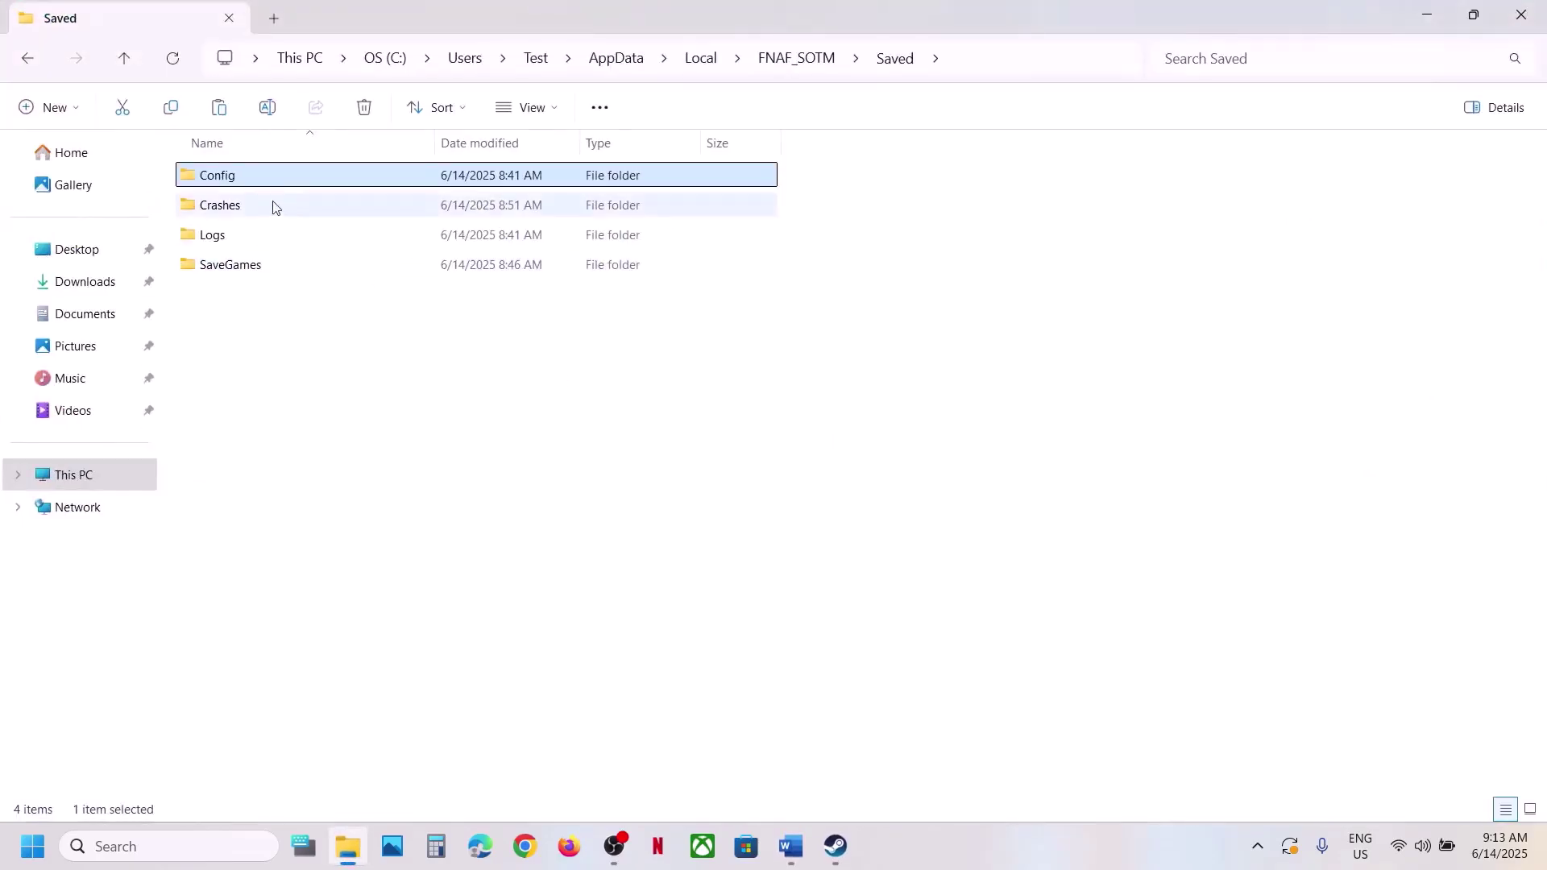
Step: Rename the original Config folder to Config.old
{"action": "right_click", "coordinate": [222, 179]}
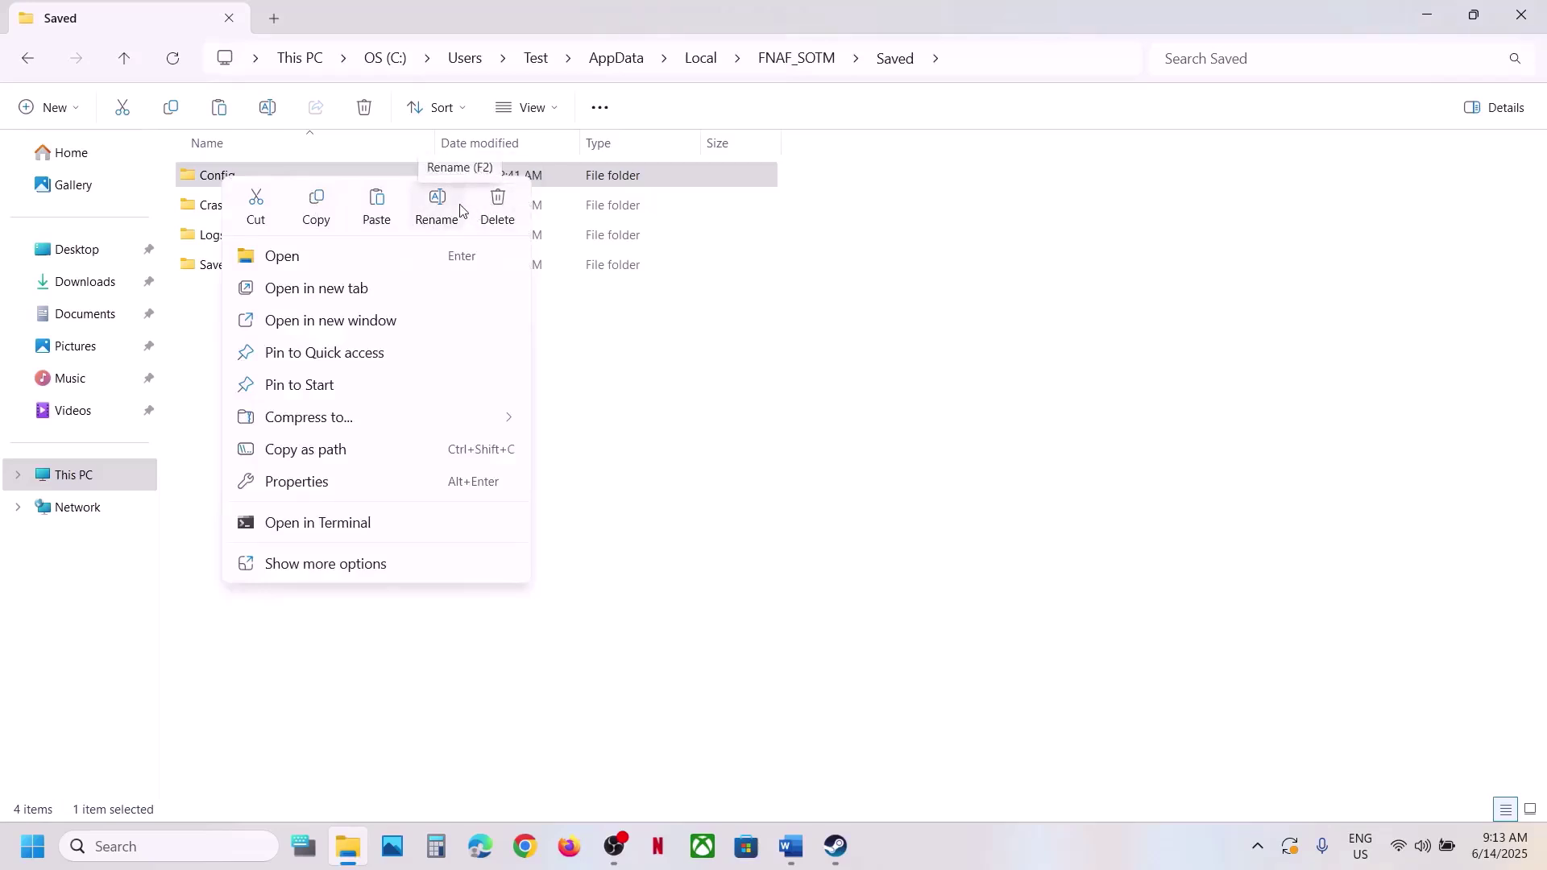
{"action": "left_click", "coordinate": [439, 208]}
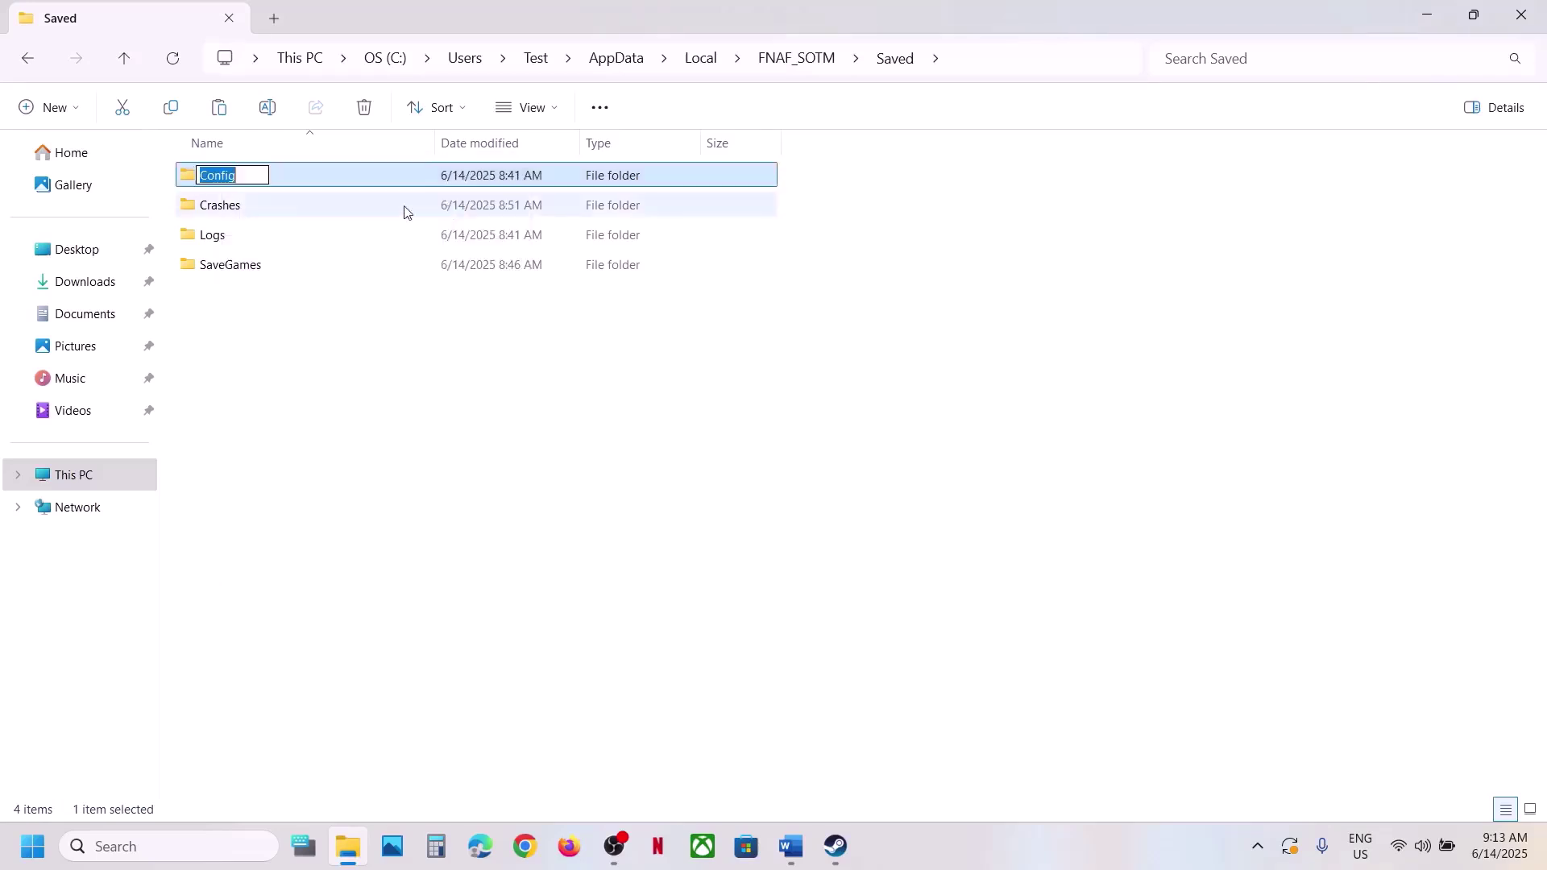
{"action": "left_click", "coordinate": [253, 179]}
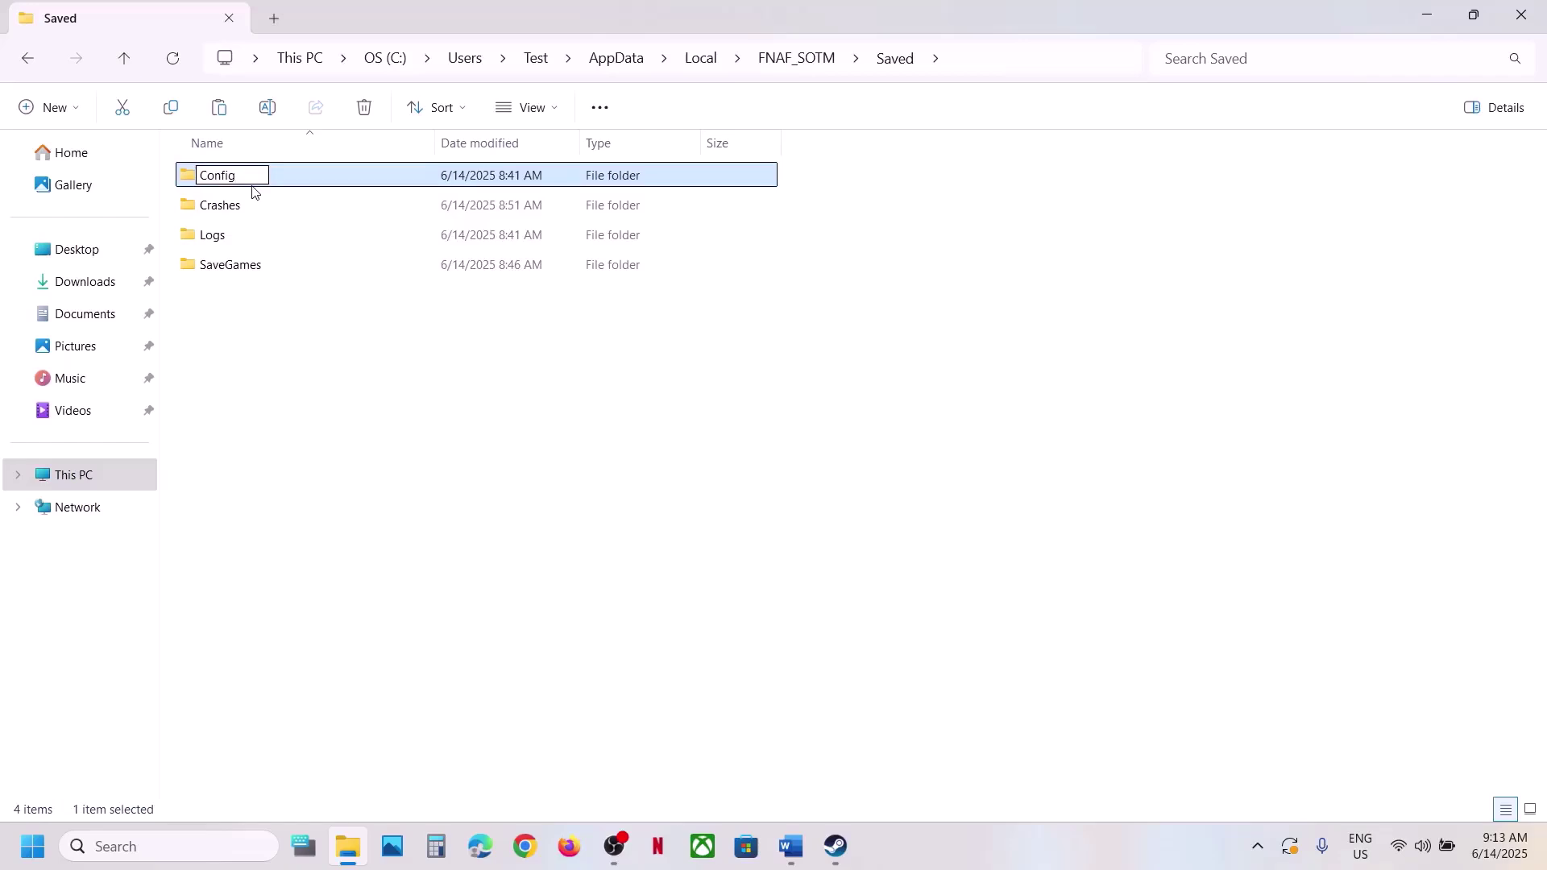
{"action": "type", "text": ".old"}
{"action": "left_click", "coordinate": [479, 641]}
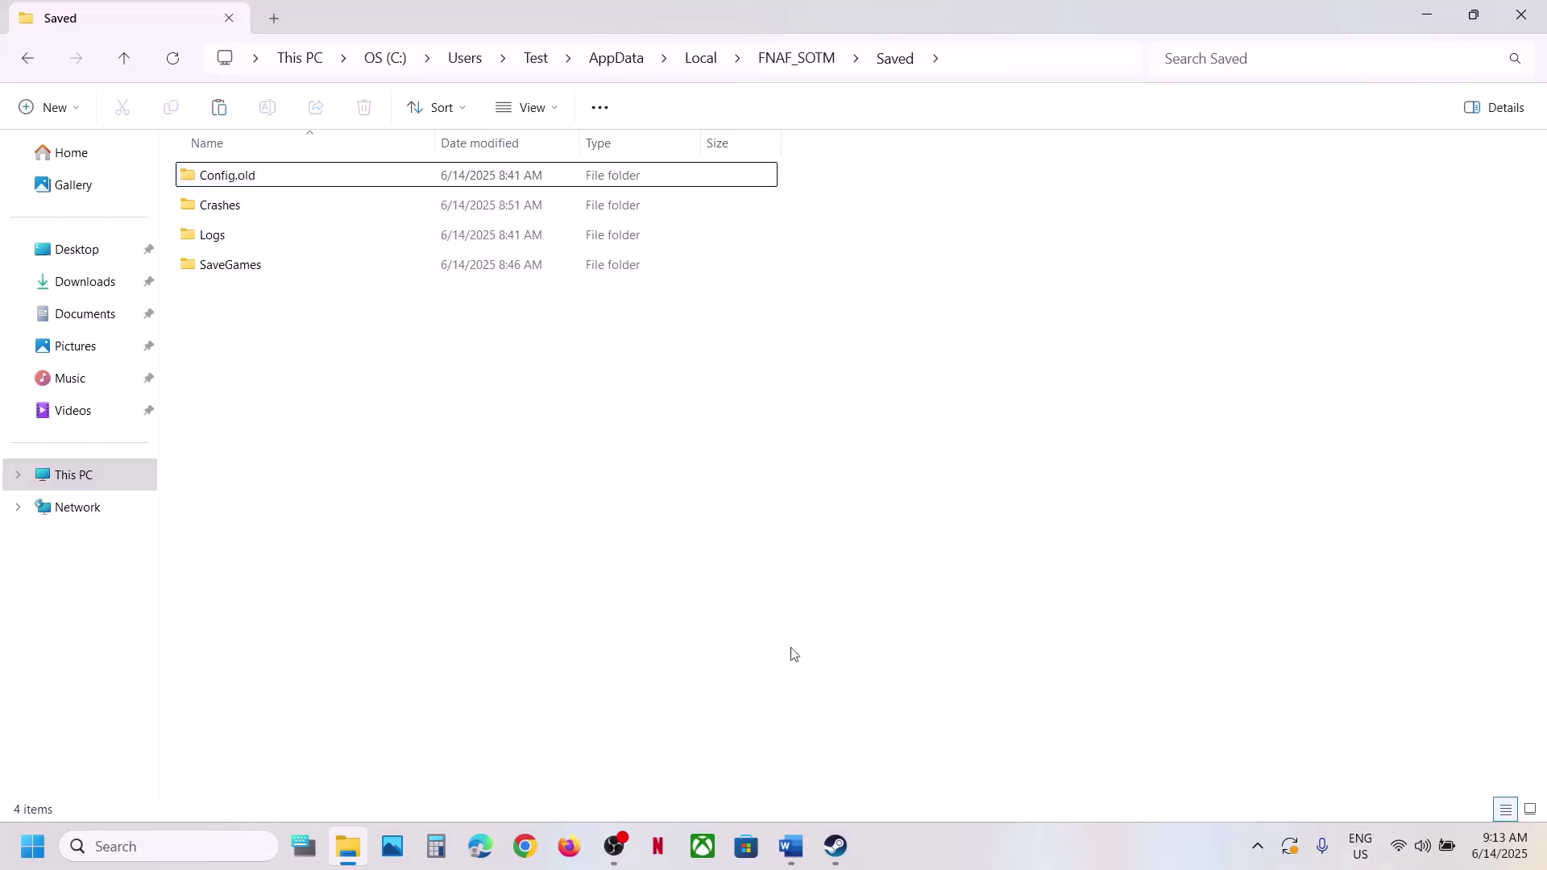
{"action": "left_click", "coordinate": [835, 846]}
{"action": "left_click", "coordinate": [791, 846]}
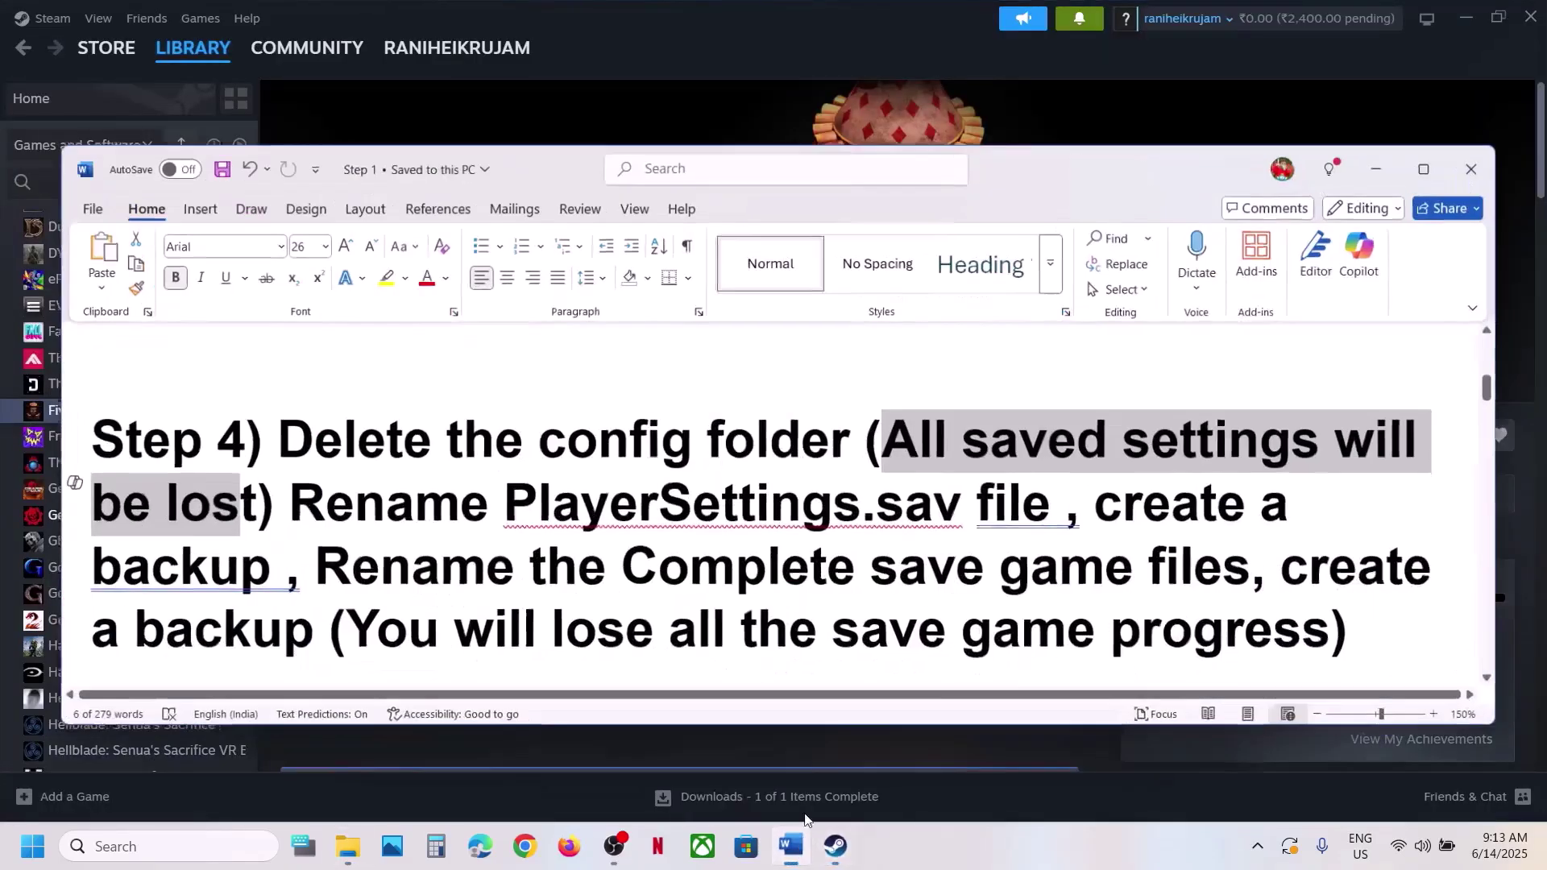
{"action": "left_click_drag", "start_coordinate": [315, 507], "coordinate": [991, 496]}
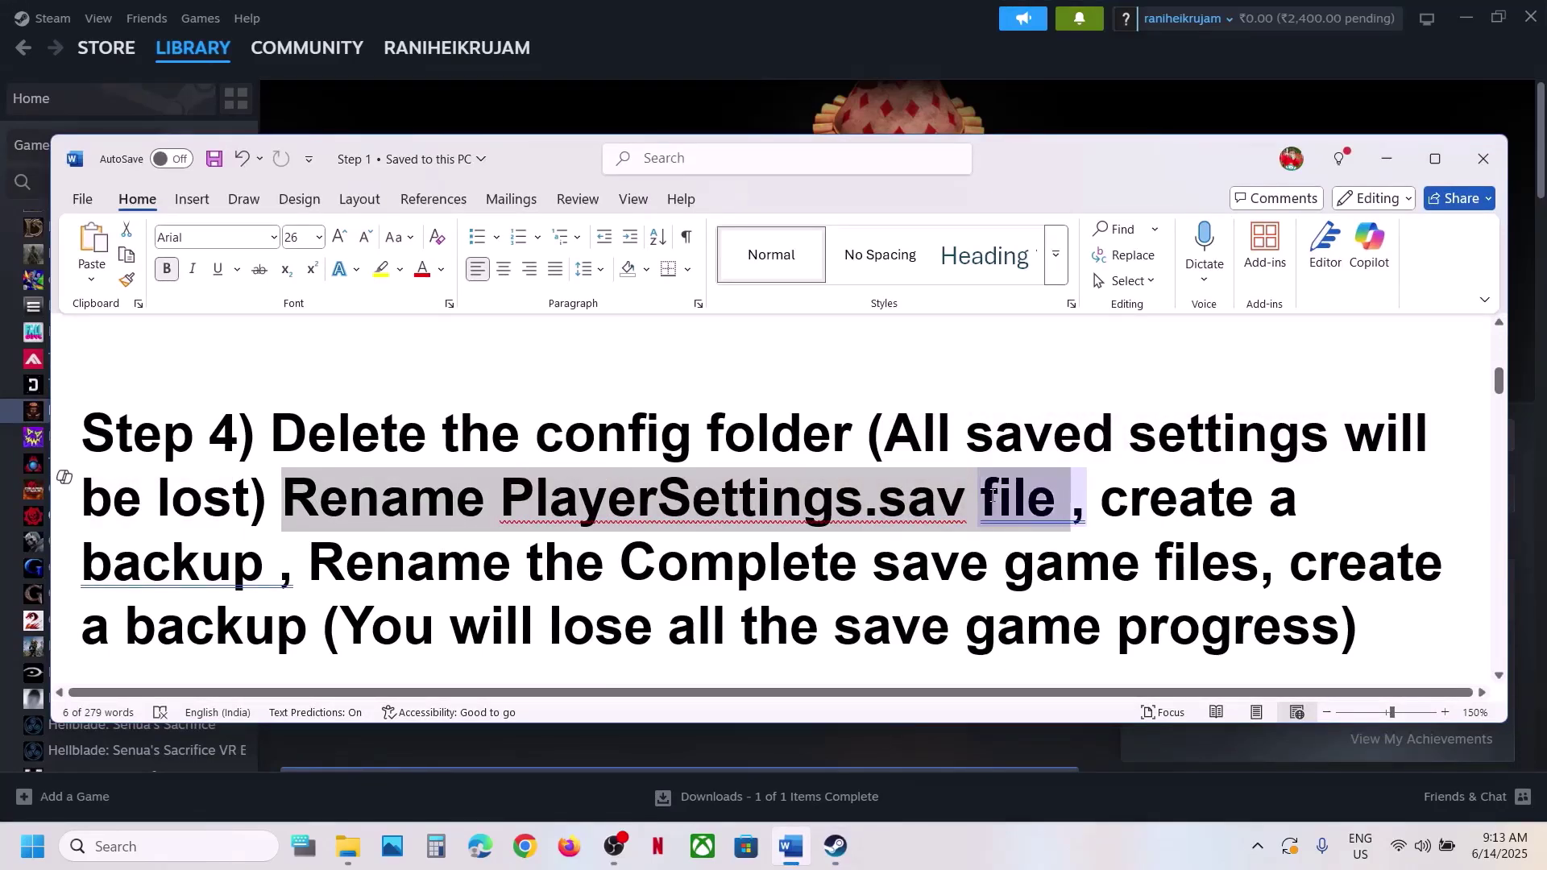
{"action": "left_click_drag", "start_coordinate": [991, 496], "coordinate": [991, 496]}
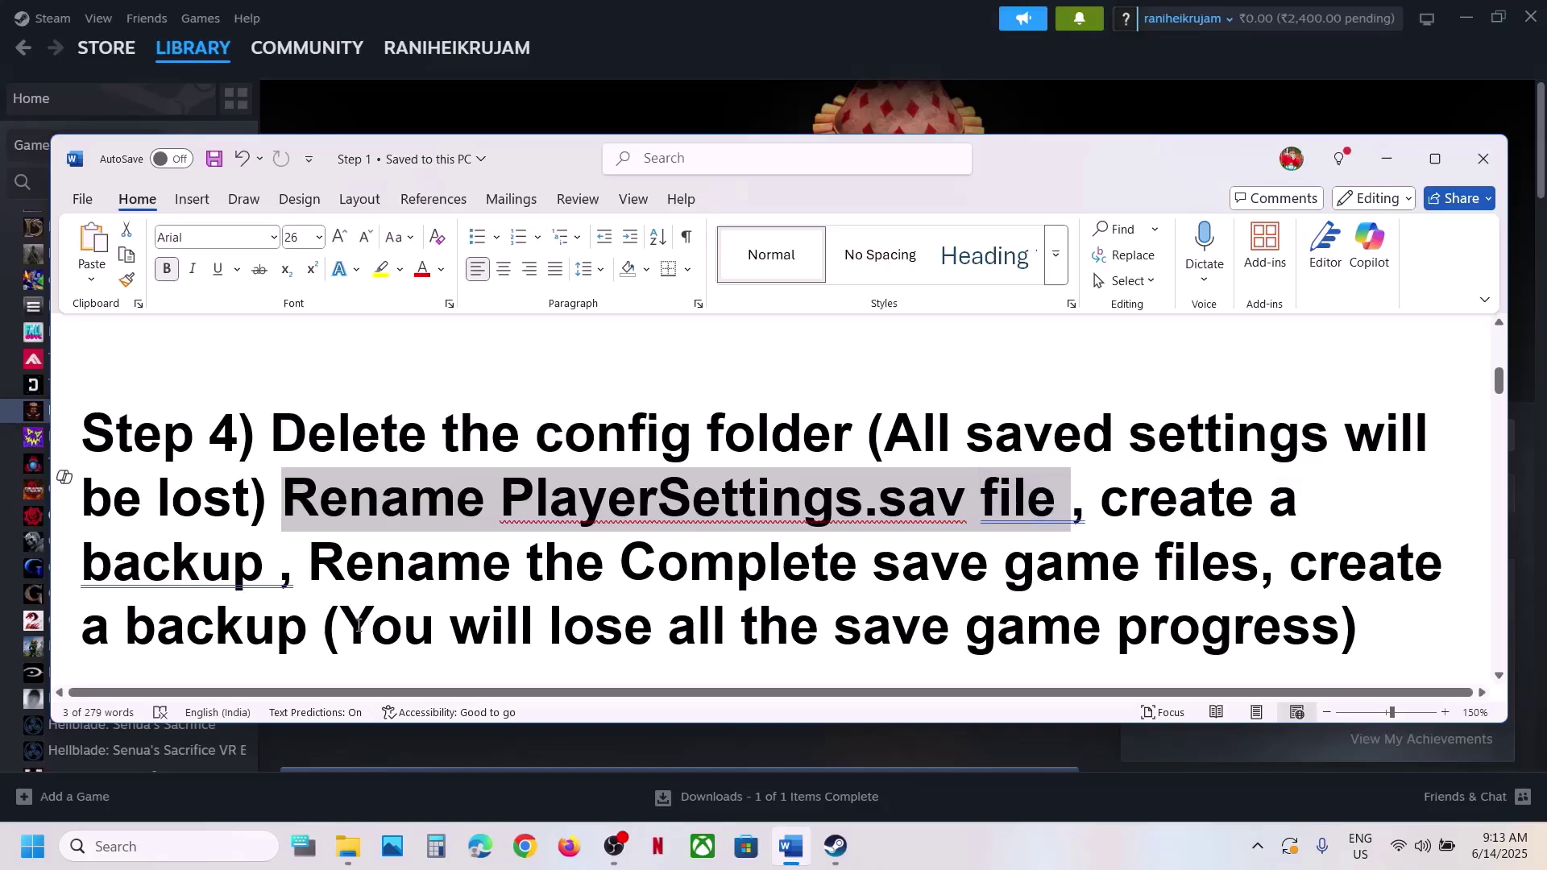
{"action": "left_click_drag", "start_coordinate": [358, 624], "coordinate": [1195, 615]}
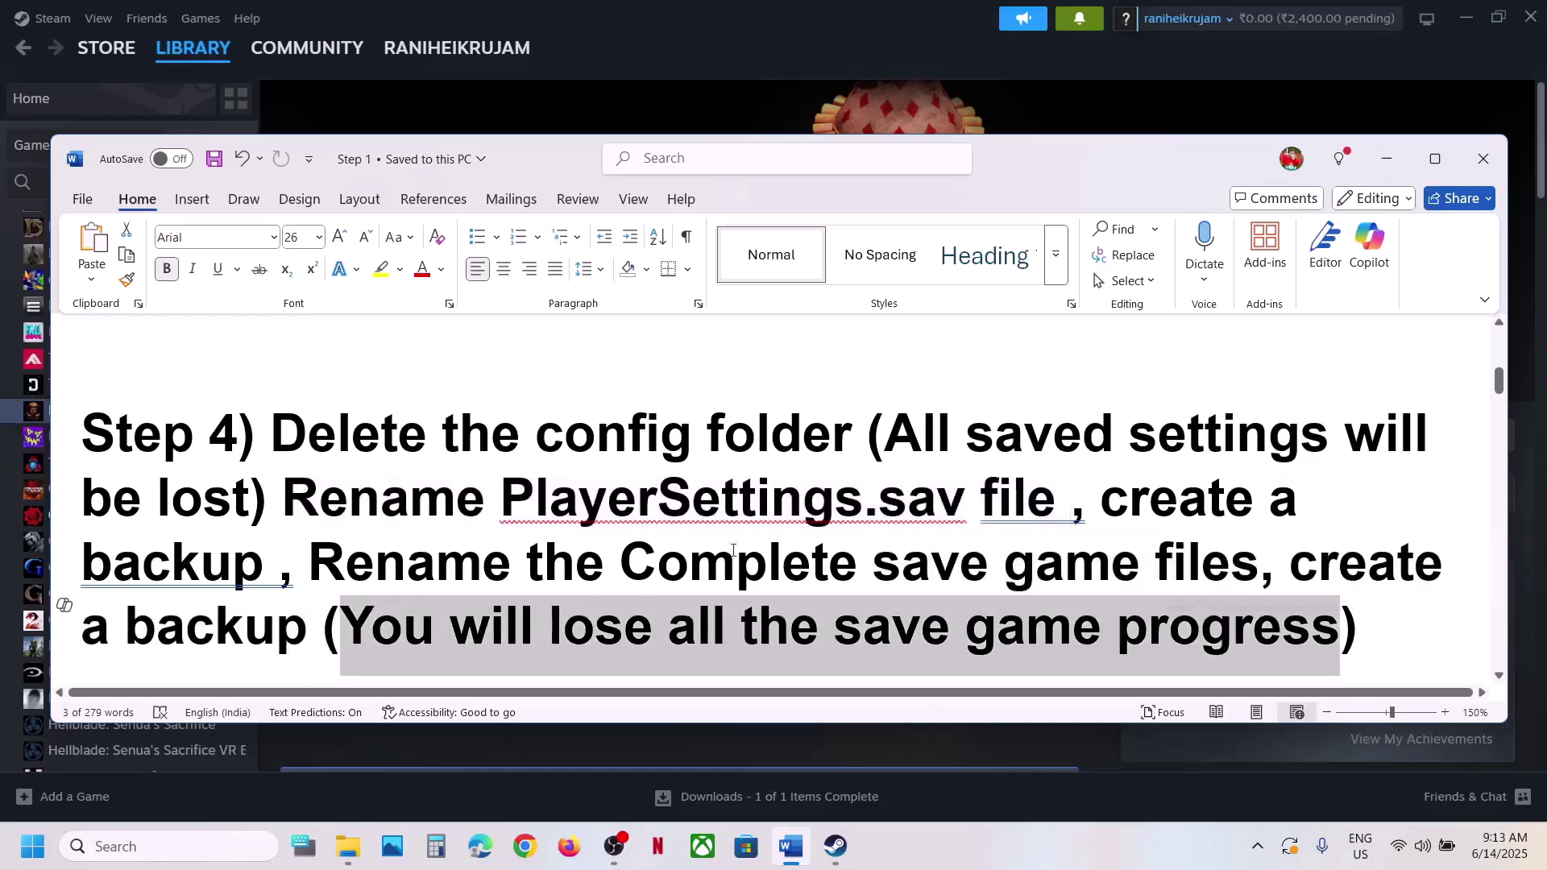
{"action": "left_click", "coordinate": [339, 506]}
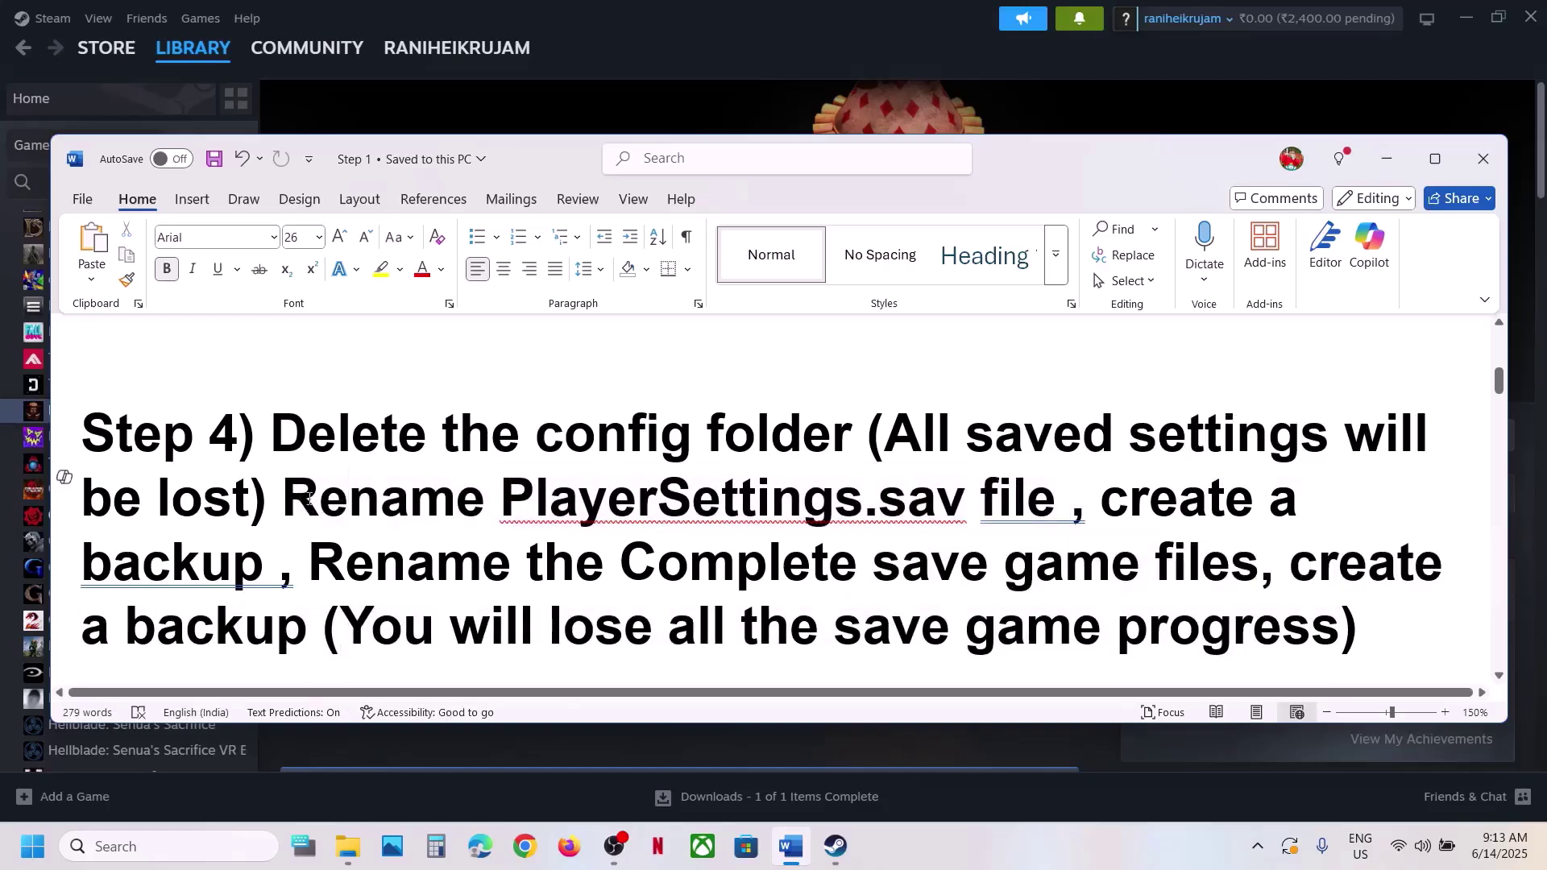
{"action": "left_click_drag", "start_coordinate": [309, 498], "coordinate": [1009, 510]}
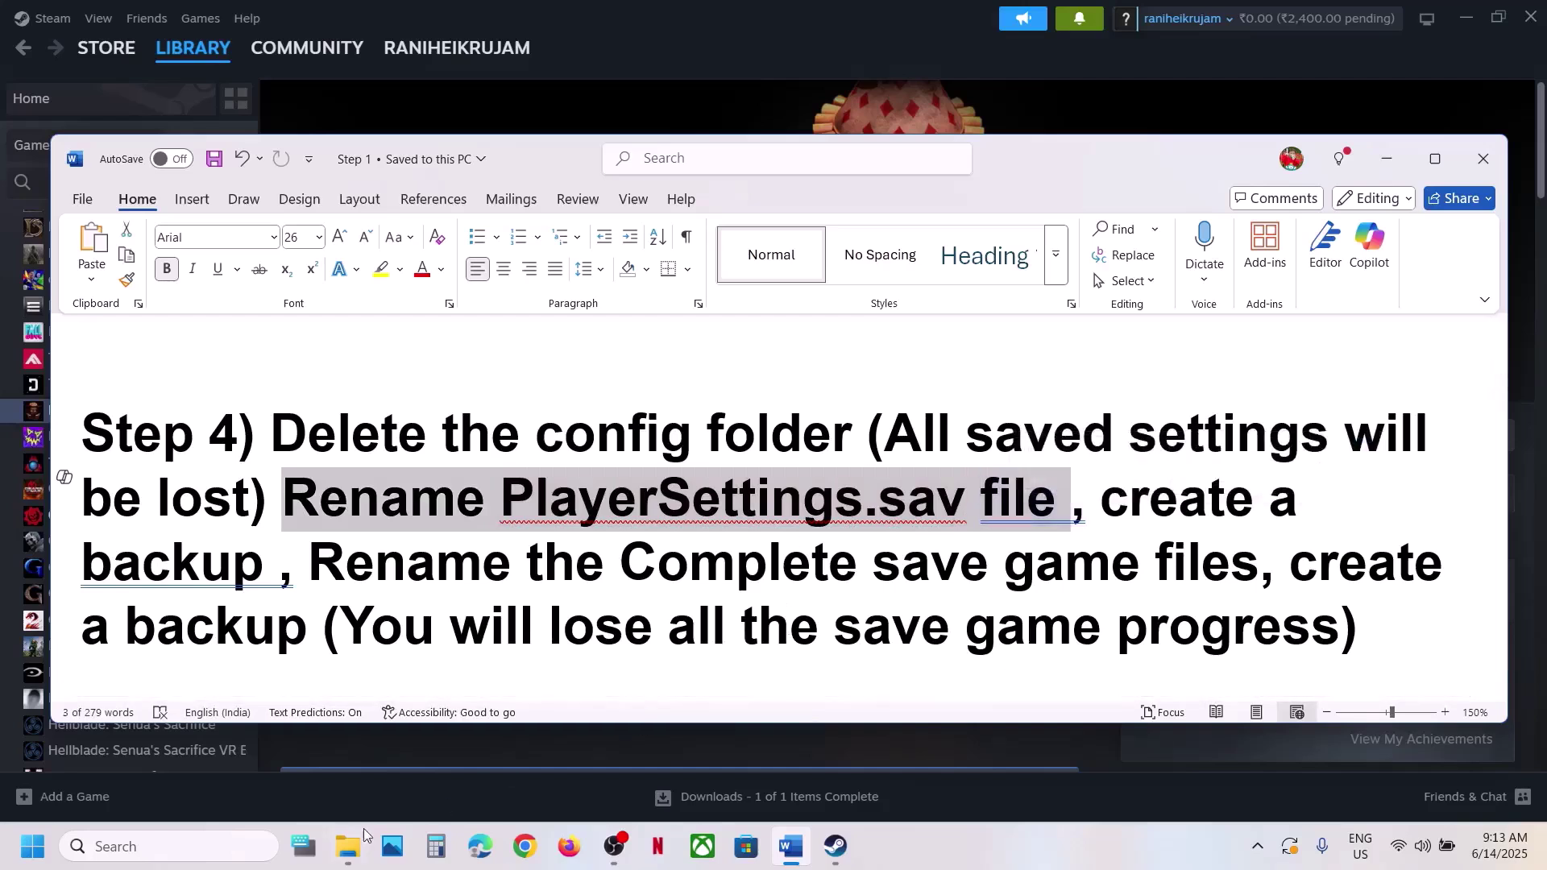
{"action": "left_click", "coordinate": [349, 845]}
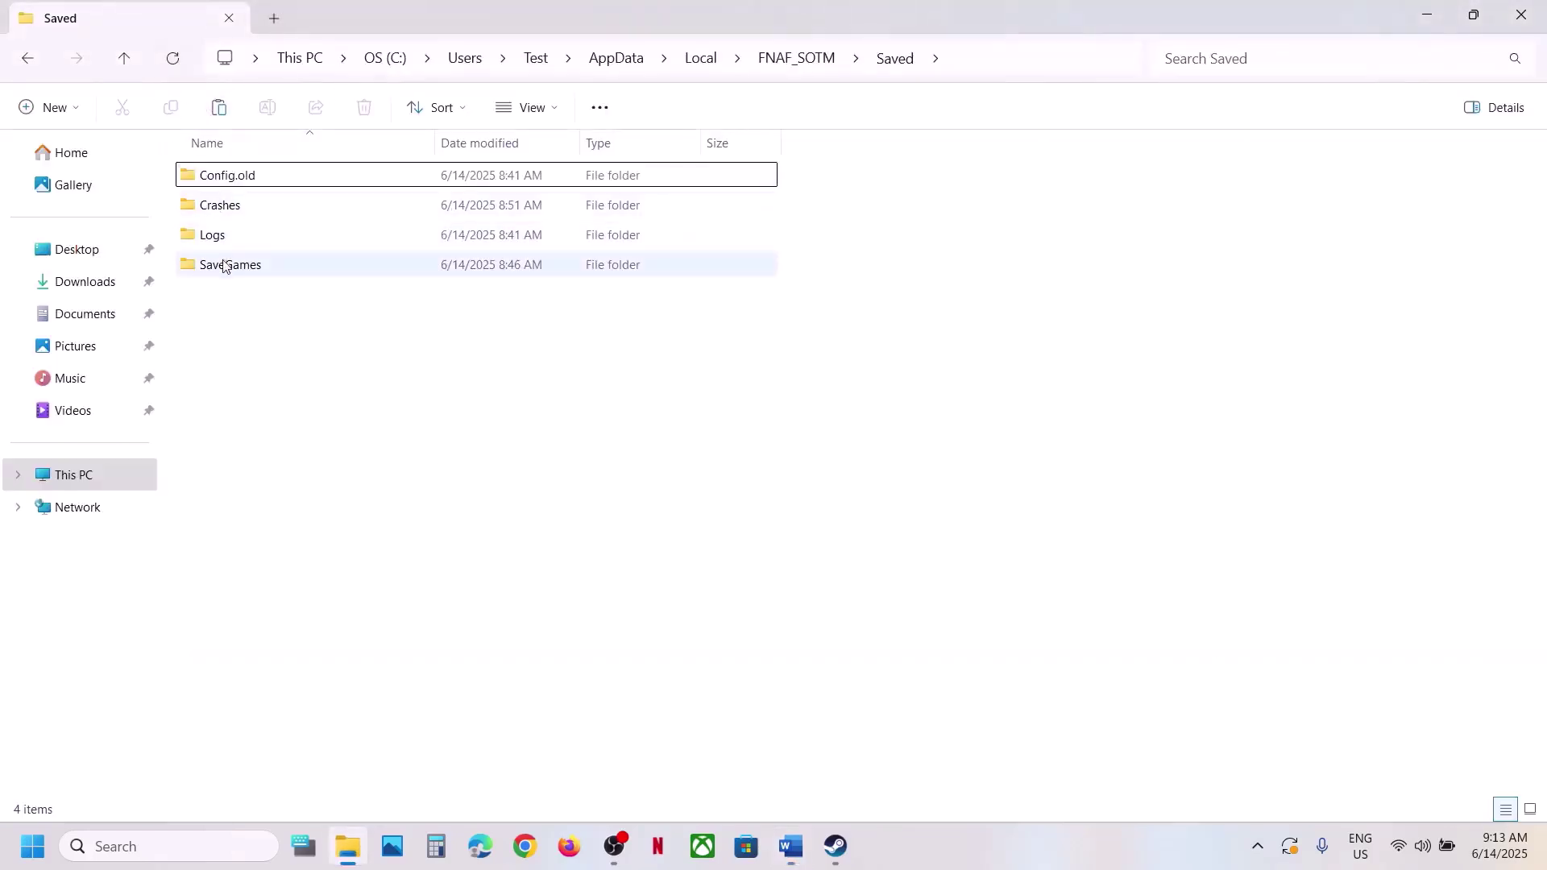
Step: Copy PlayerSettings.sav from SaveGames and paste it on the desktop below the Config backup
{"action": "left_click", "coordinate": [962, 58]}
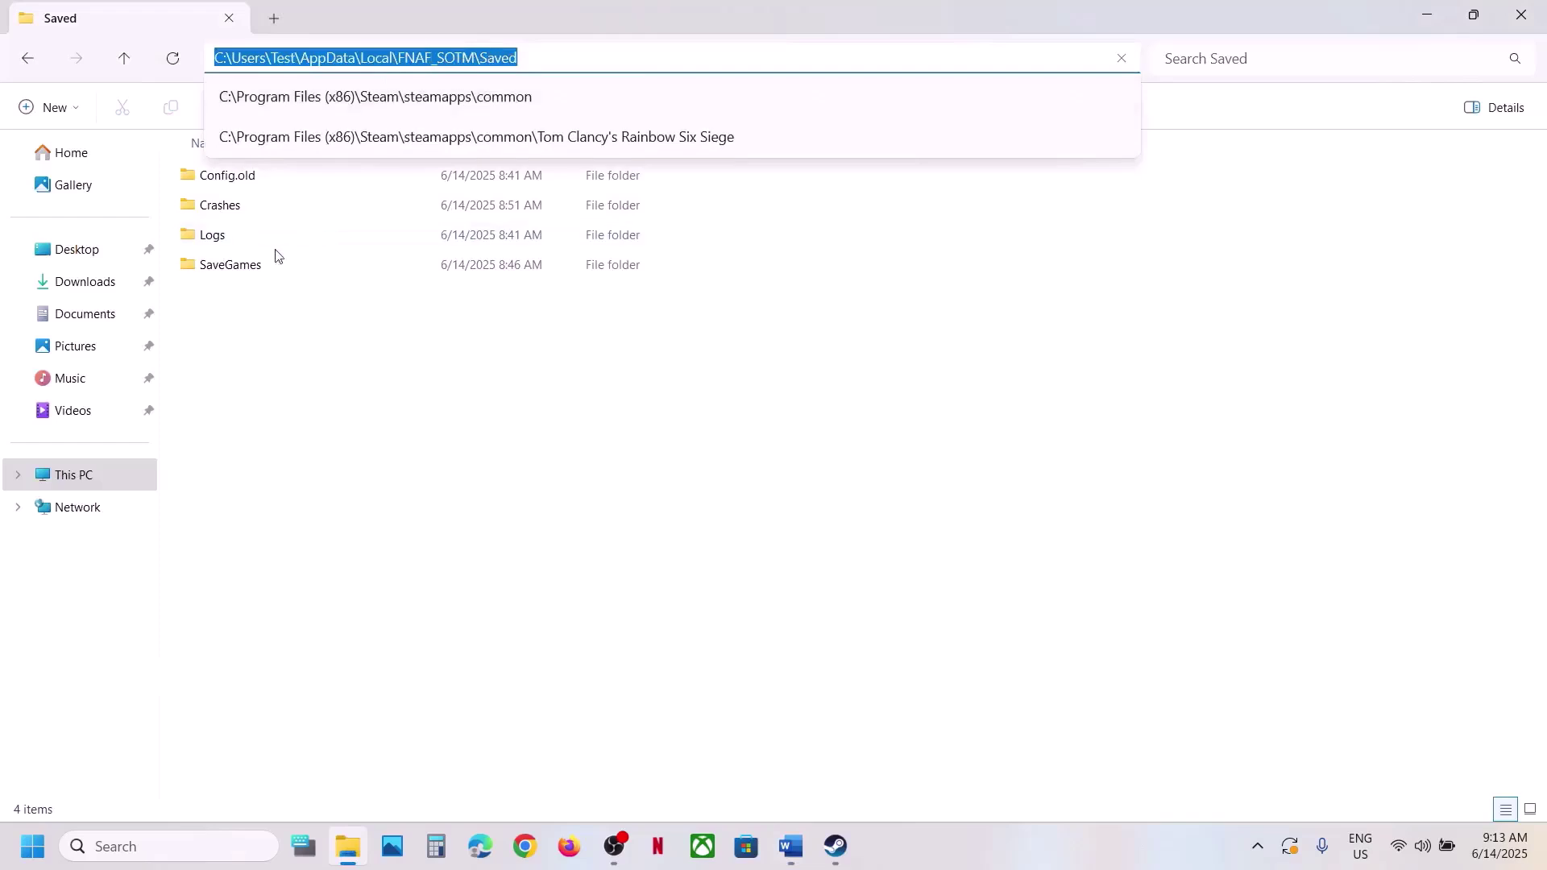
{"action": "left_click", "coordinate": [247, 264]}
{"action": "double_click", "coordinate": [246, 267]}
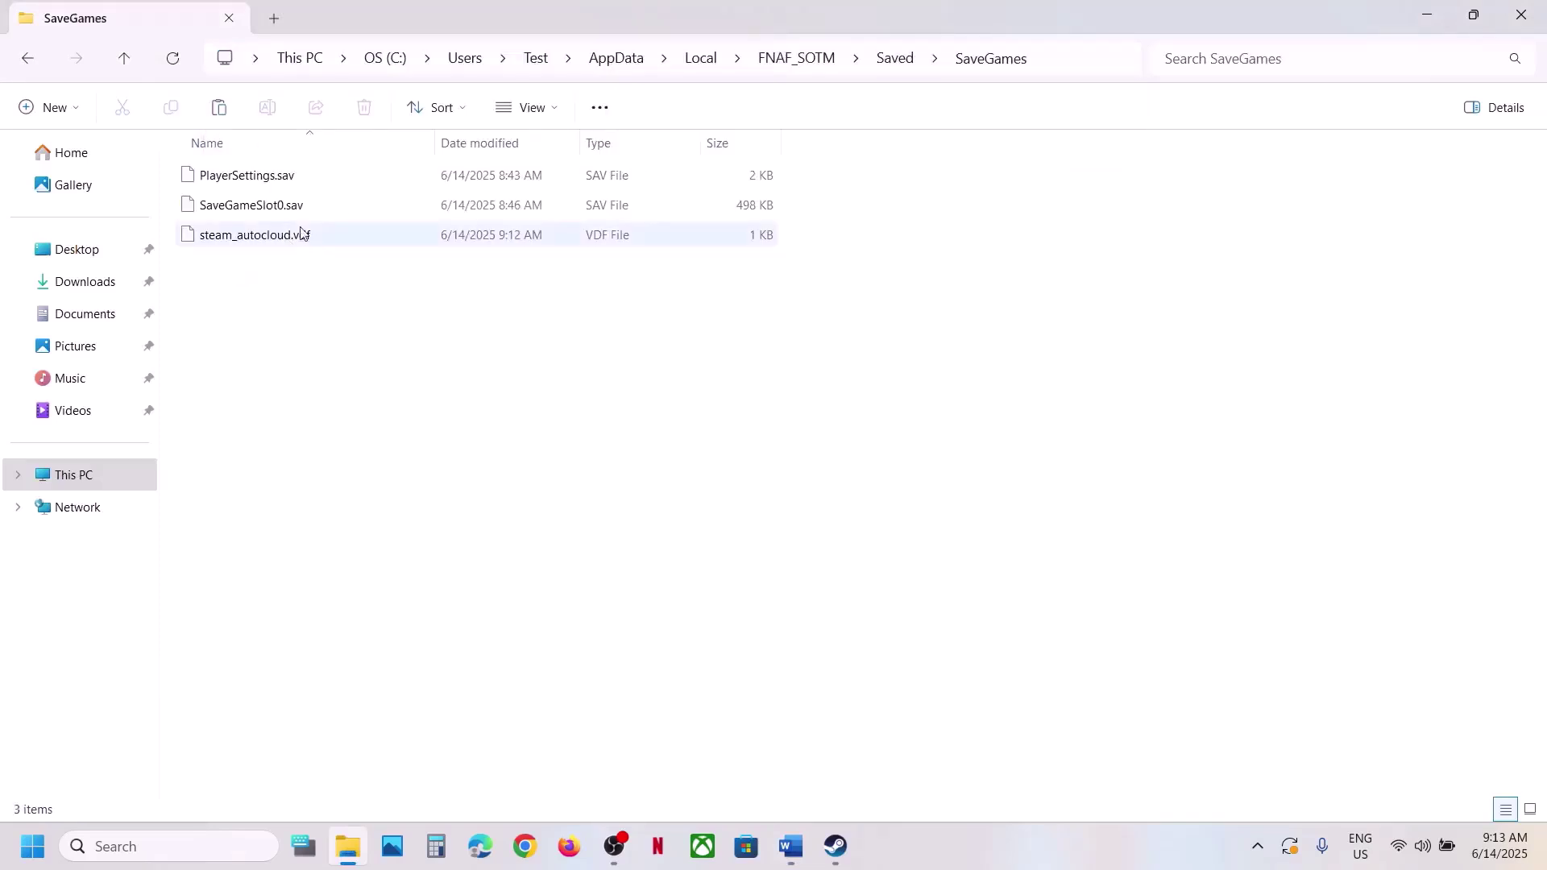
{"action": "left_click", "coordinate": [238, 184]}
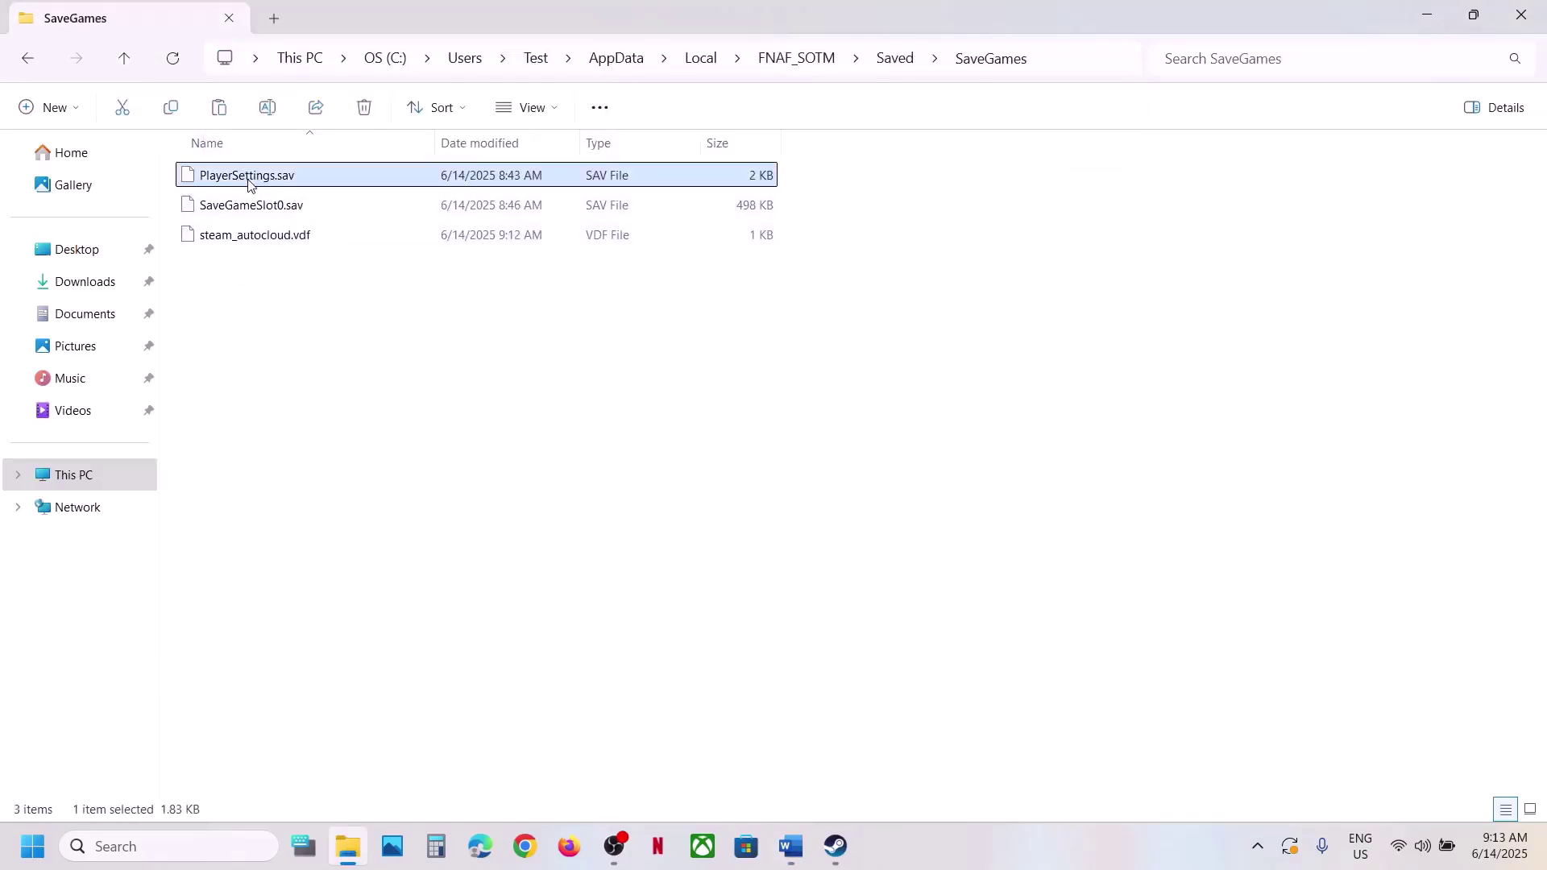
{"action": "right_click", "coordinate": [248, 184]}
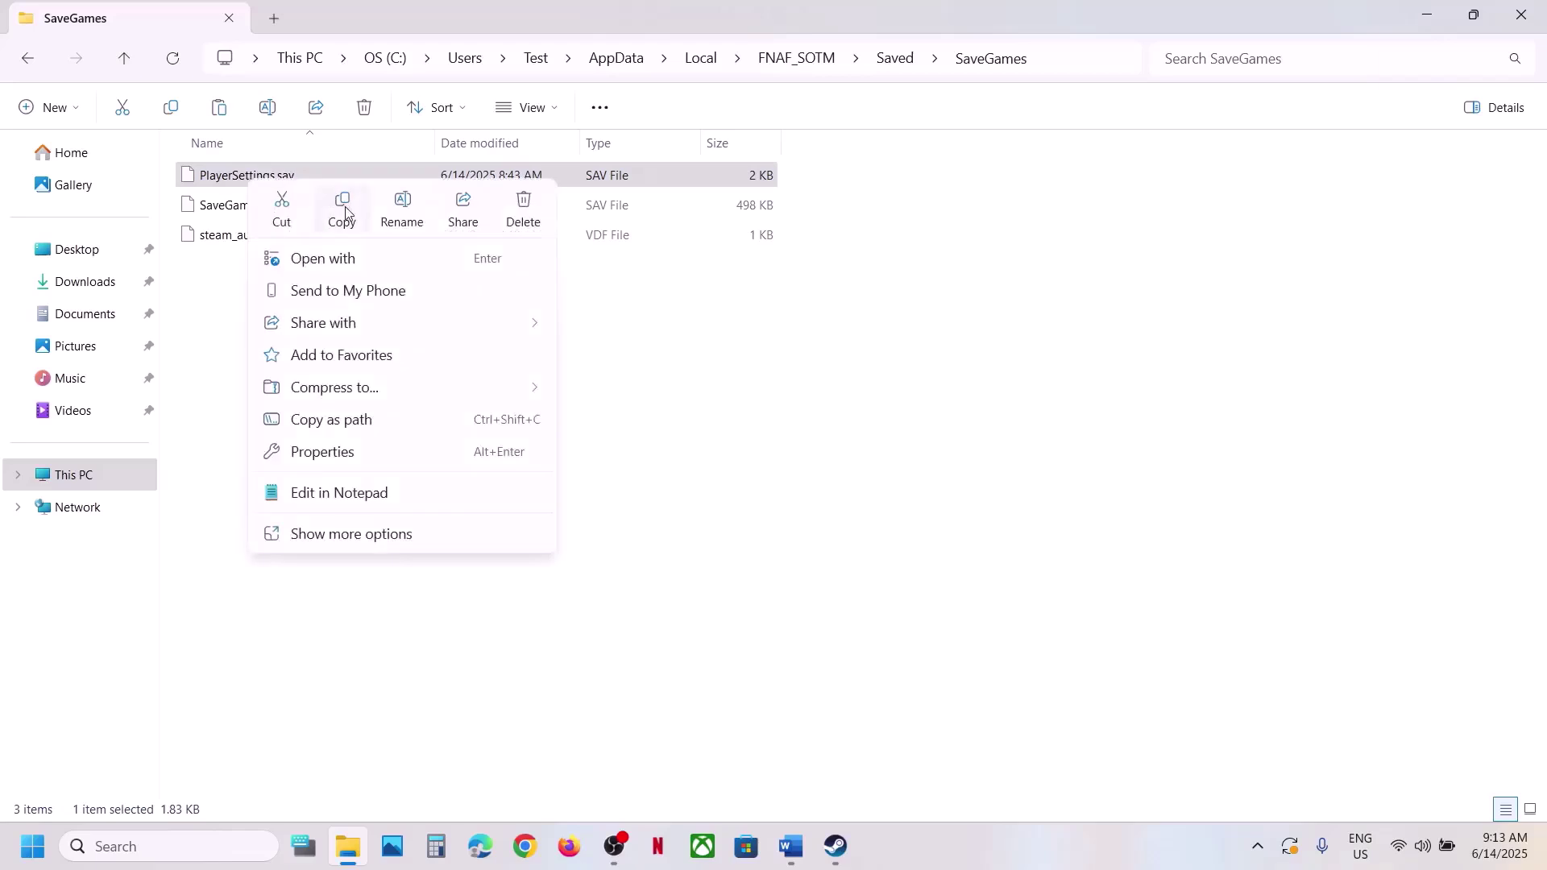
{"action": "left_click", "coordinate": [342, 203]}
{"action": "key", "text": "super+d"}
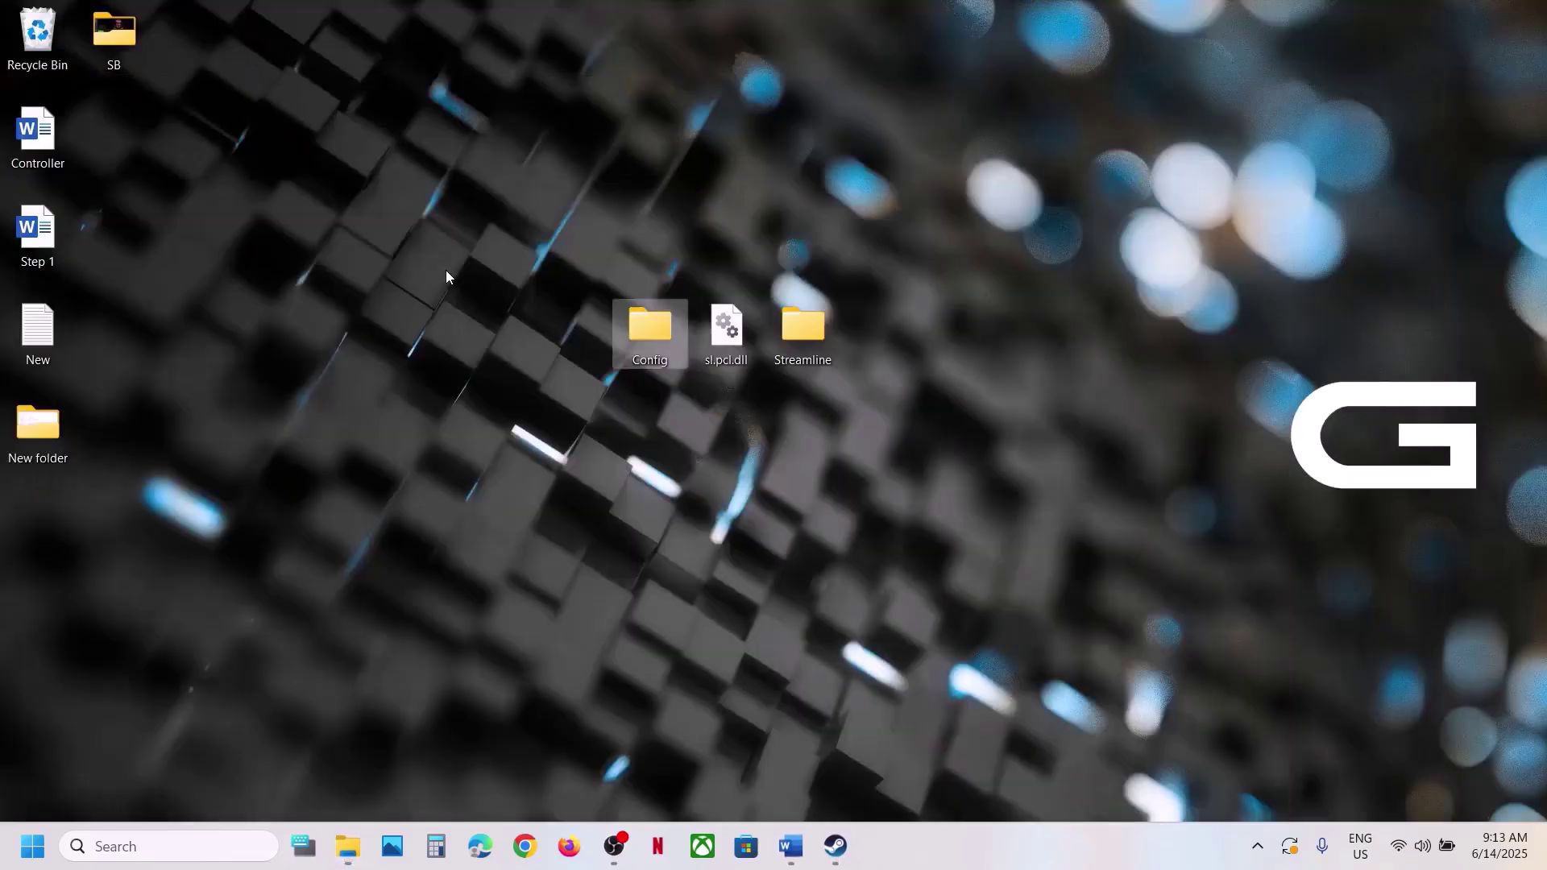
{"action": "key", "text": "ctrl+v"}
{"action": "left_click_drag", "start_coordinate": [71, 540], "coordinate": [725, 421]}
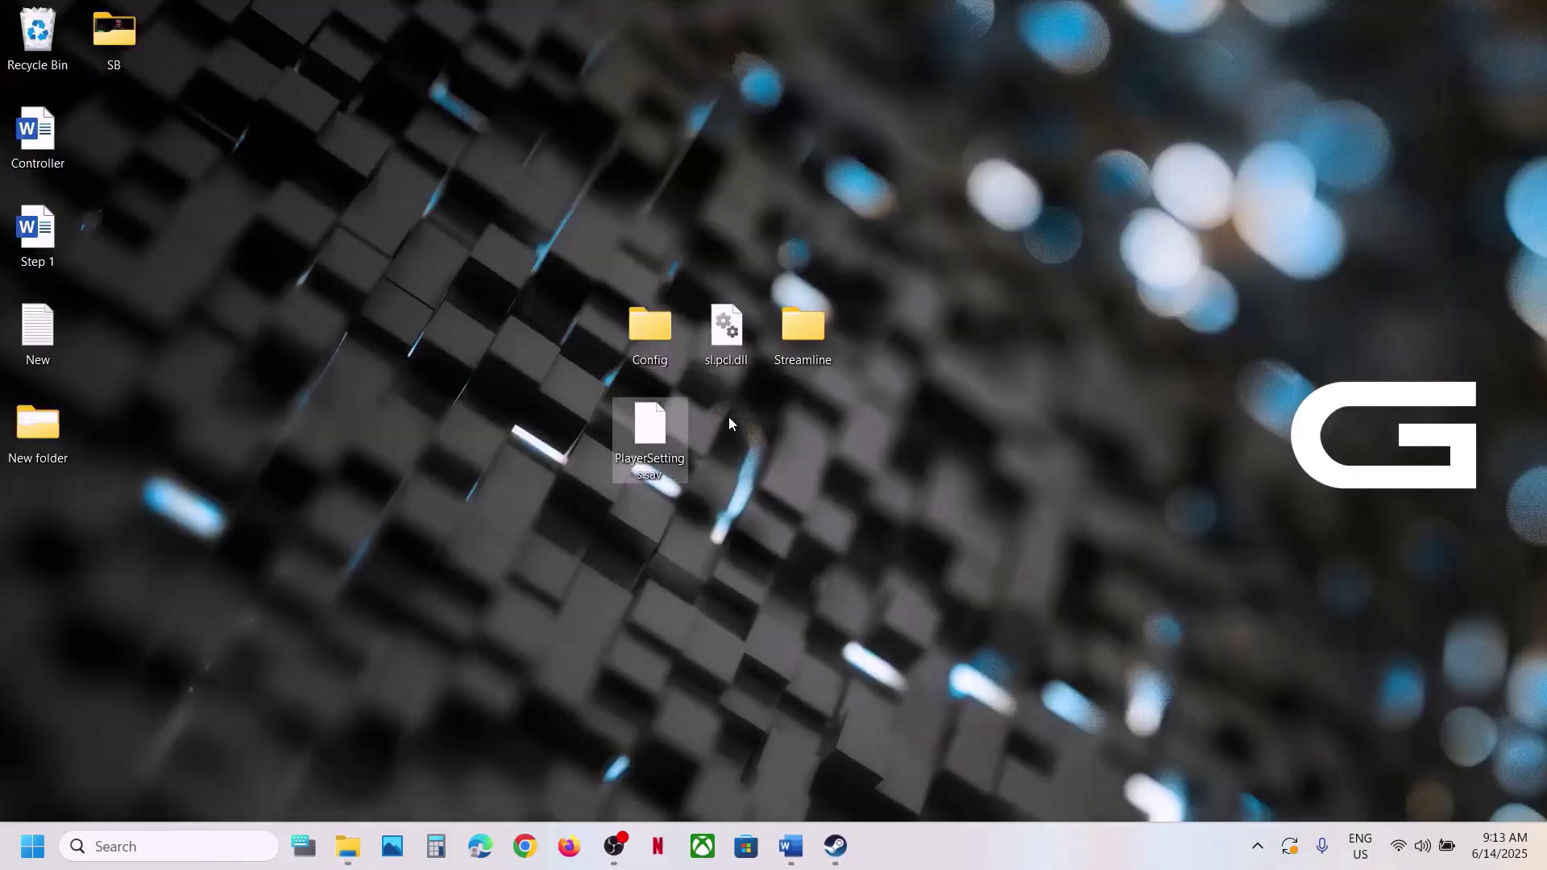
{"action": "left_click", "coordinate": [655, 620]}
Step: Rename PlayerSettings.sav in SaveGames to PlayerSettings.sav.old, accepting the extension-change warning
{"action": "left_click", "coordinate": [347, 846]}
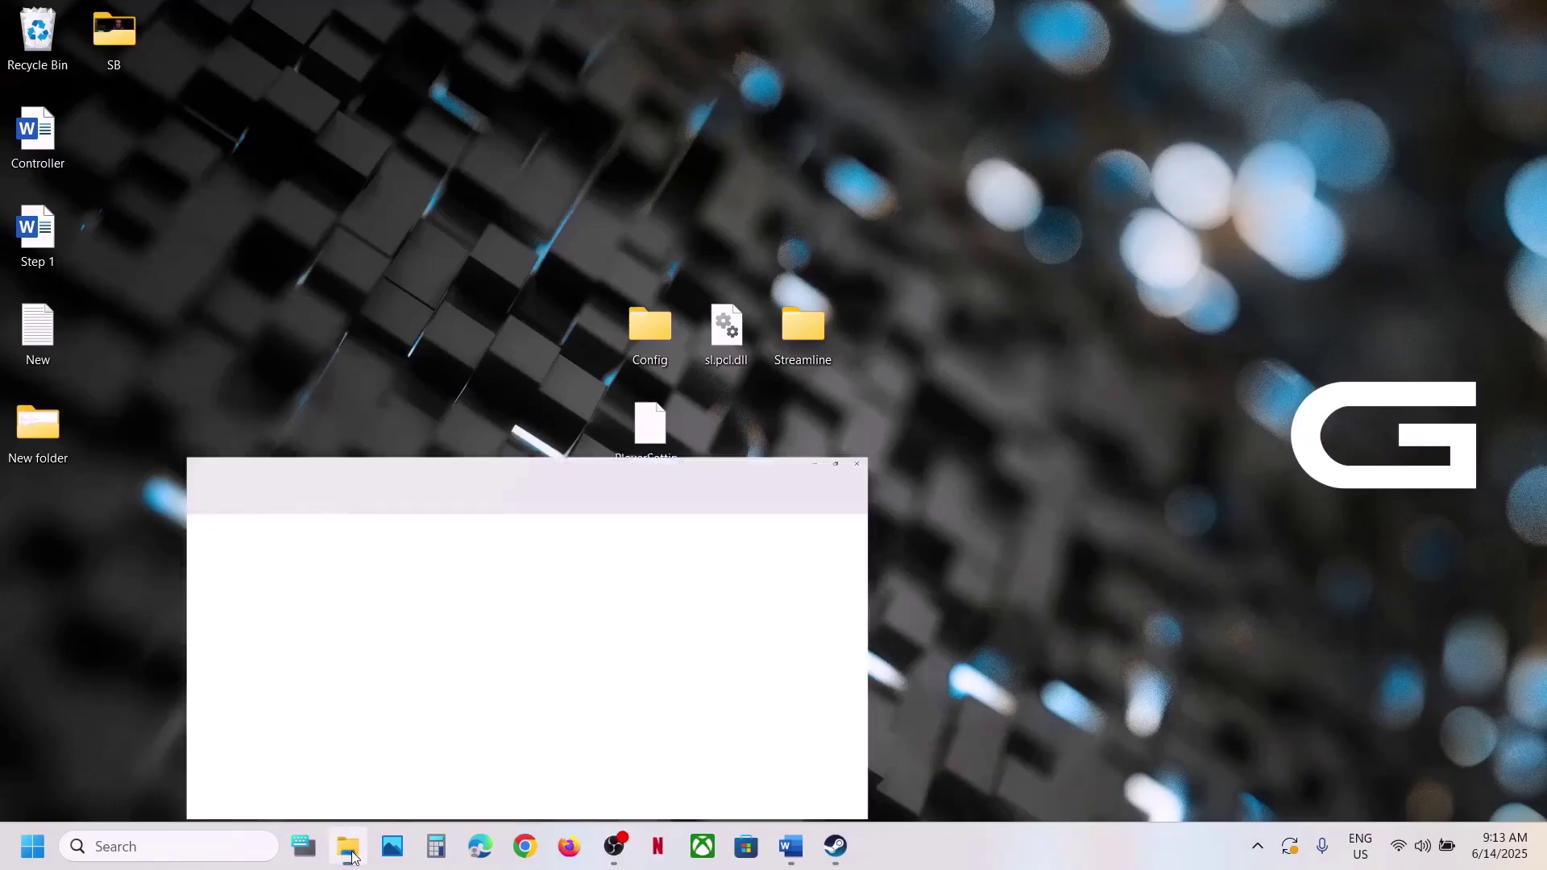
{"action": "right_click", "coordinate": [304, 183]}
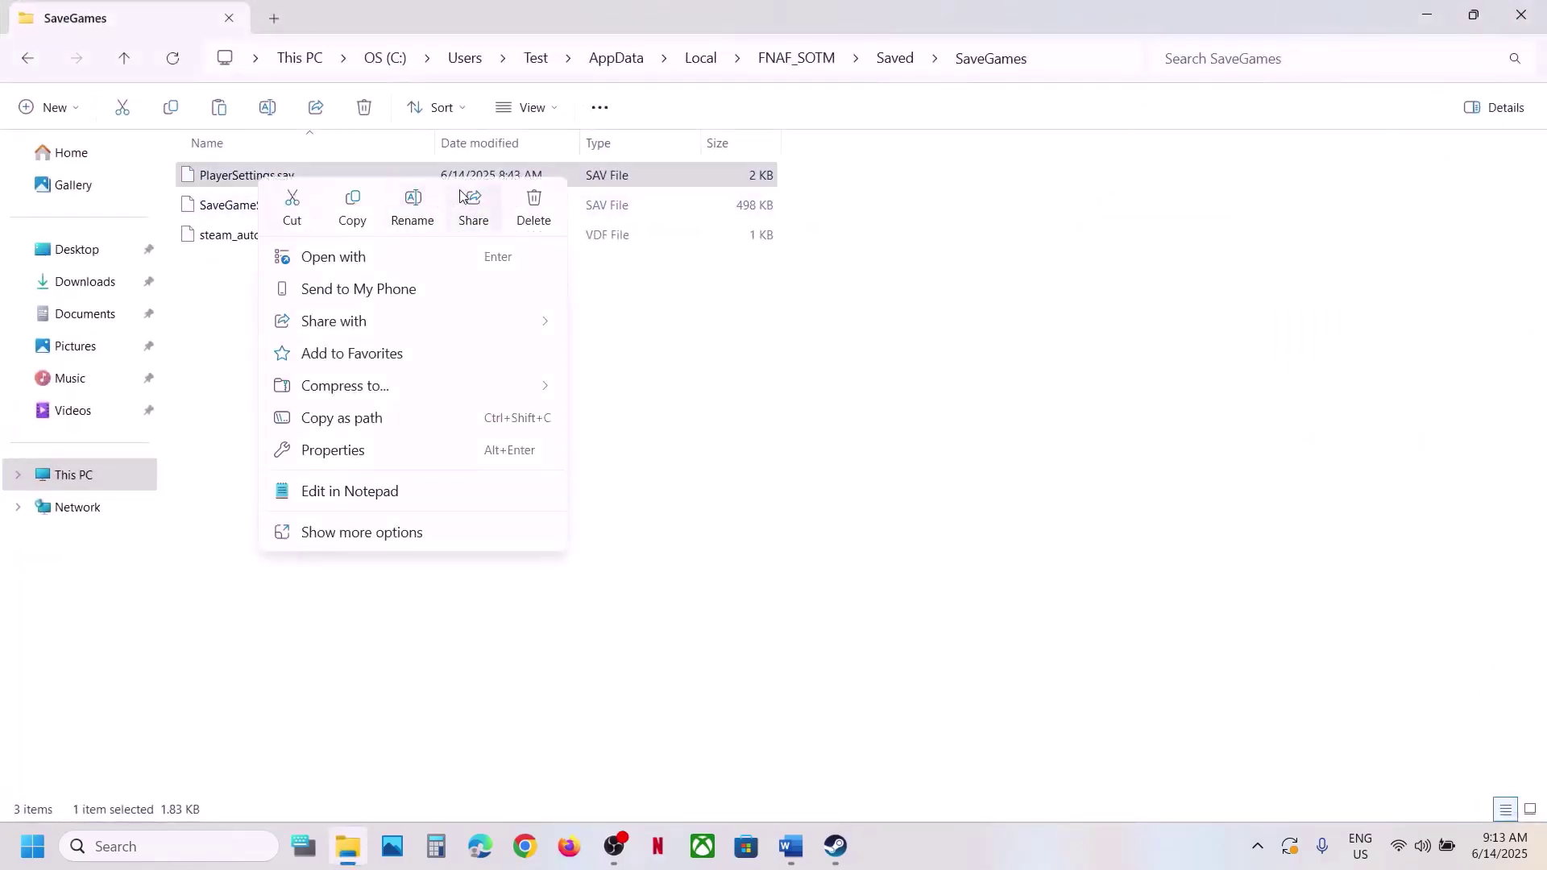
{"action": "left_click", "coordinate": [413, 208]}
{"action": "left_click", "coordinate": [314, 175]}
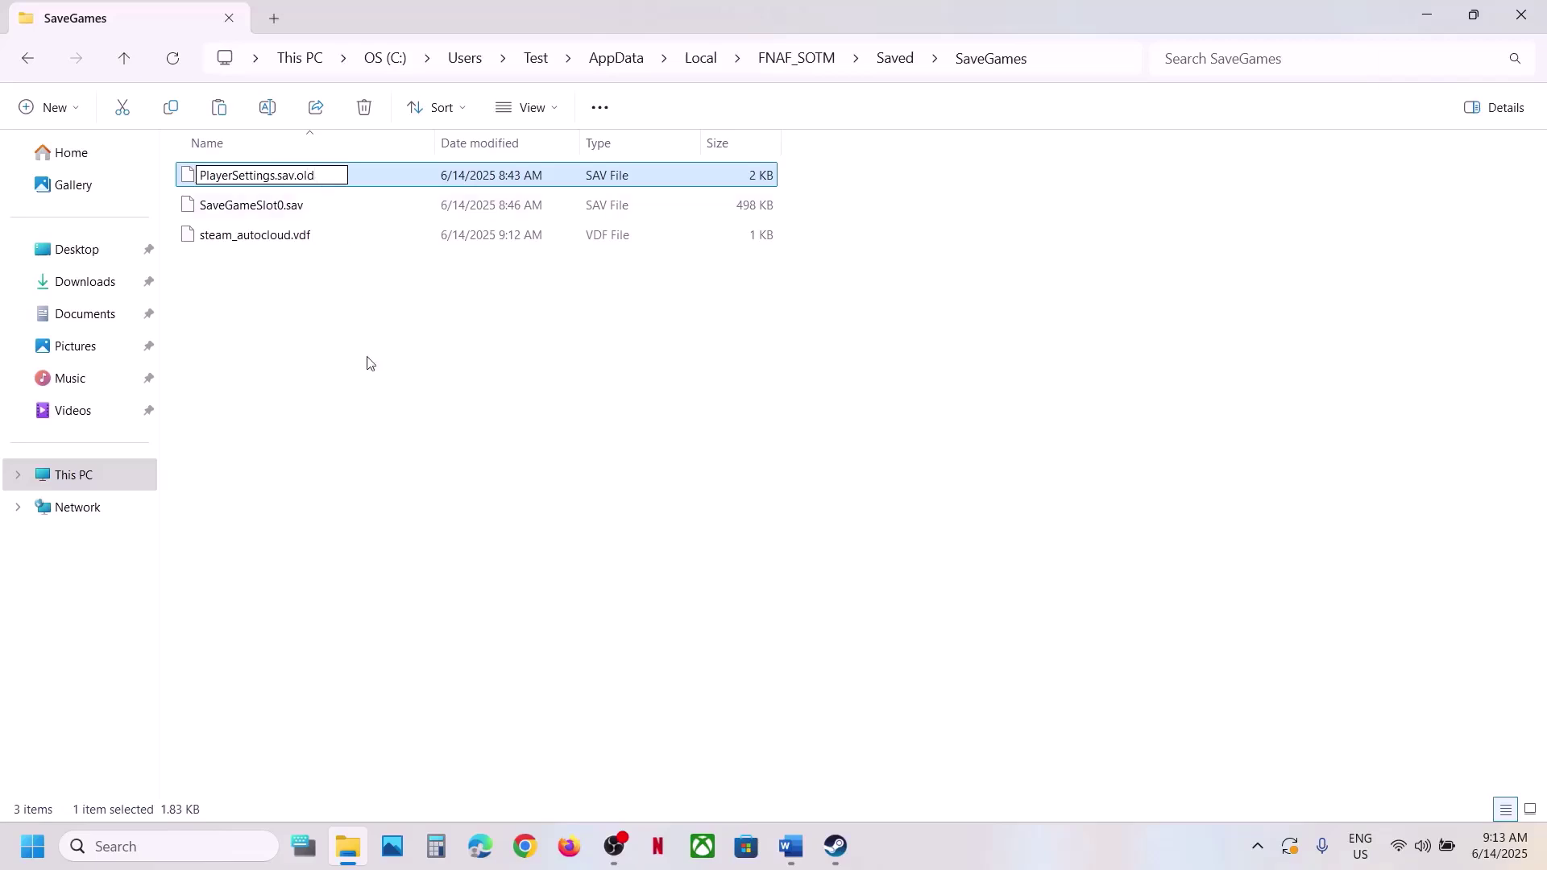
{"action": "key", "text": "Return"}
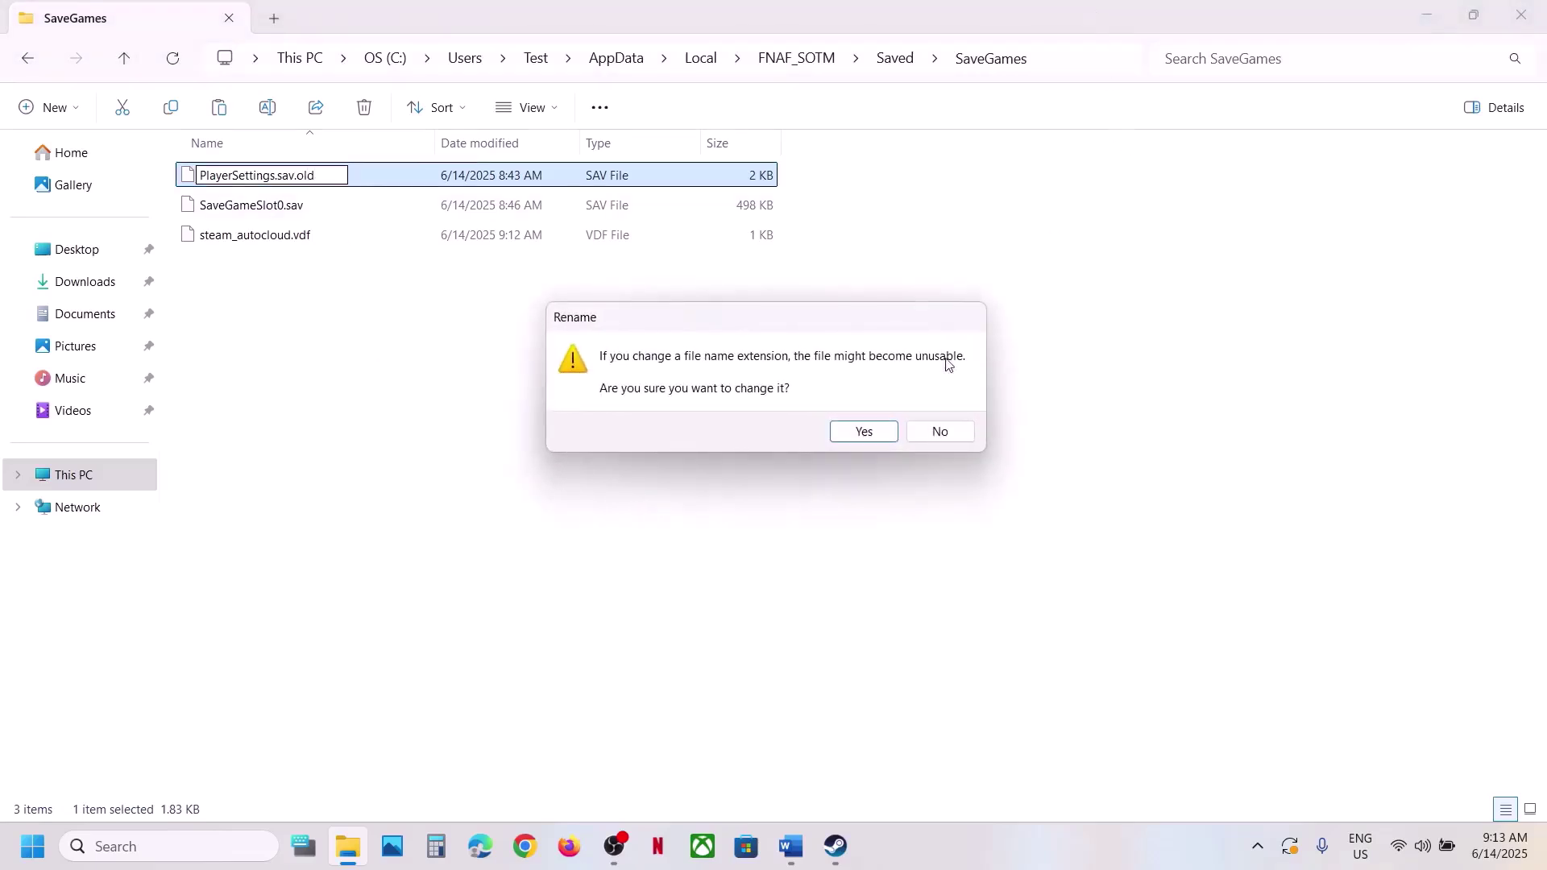
{"action": "left_click", "coordinate": [860, 432]}
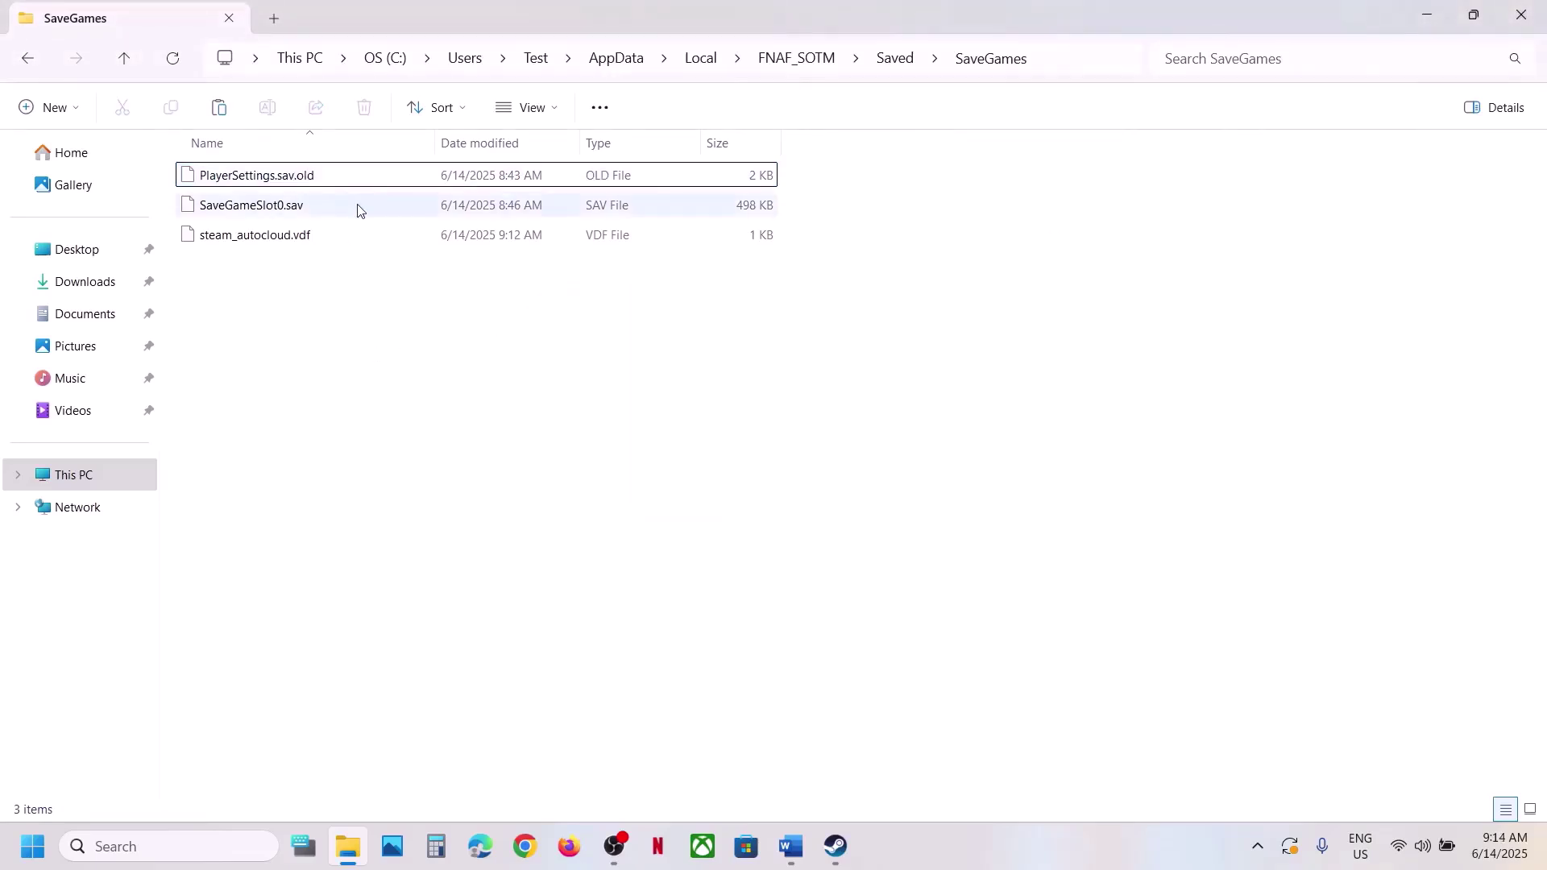
{"action": "left_click", "coordinate": [270, 179]}
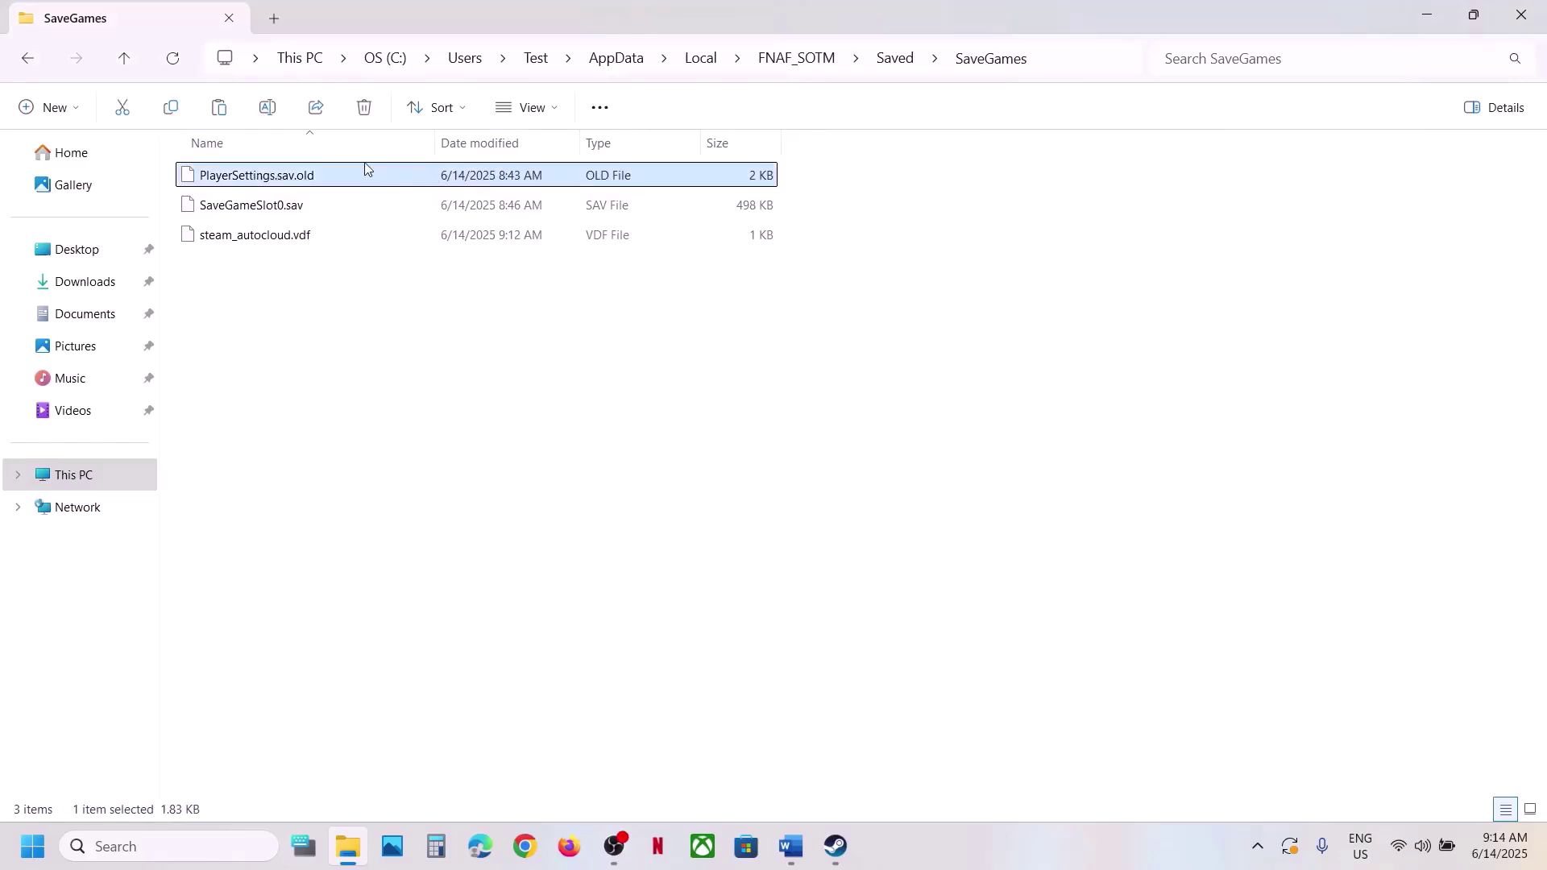
Step: Highlight Word's Step 4 notes on renaming save files and losing save progress, then minimize Word
{"action": "left_click", "coordinate": [791, 846]}
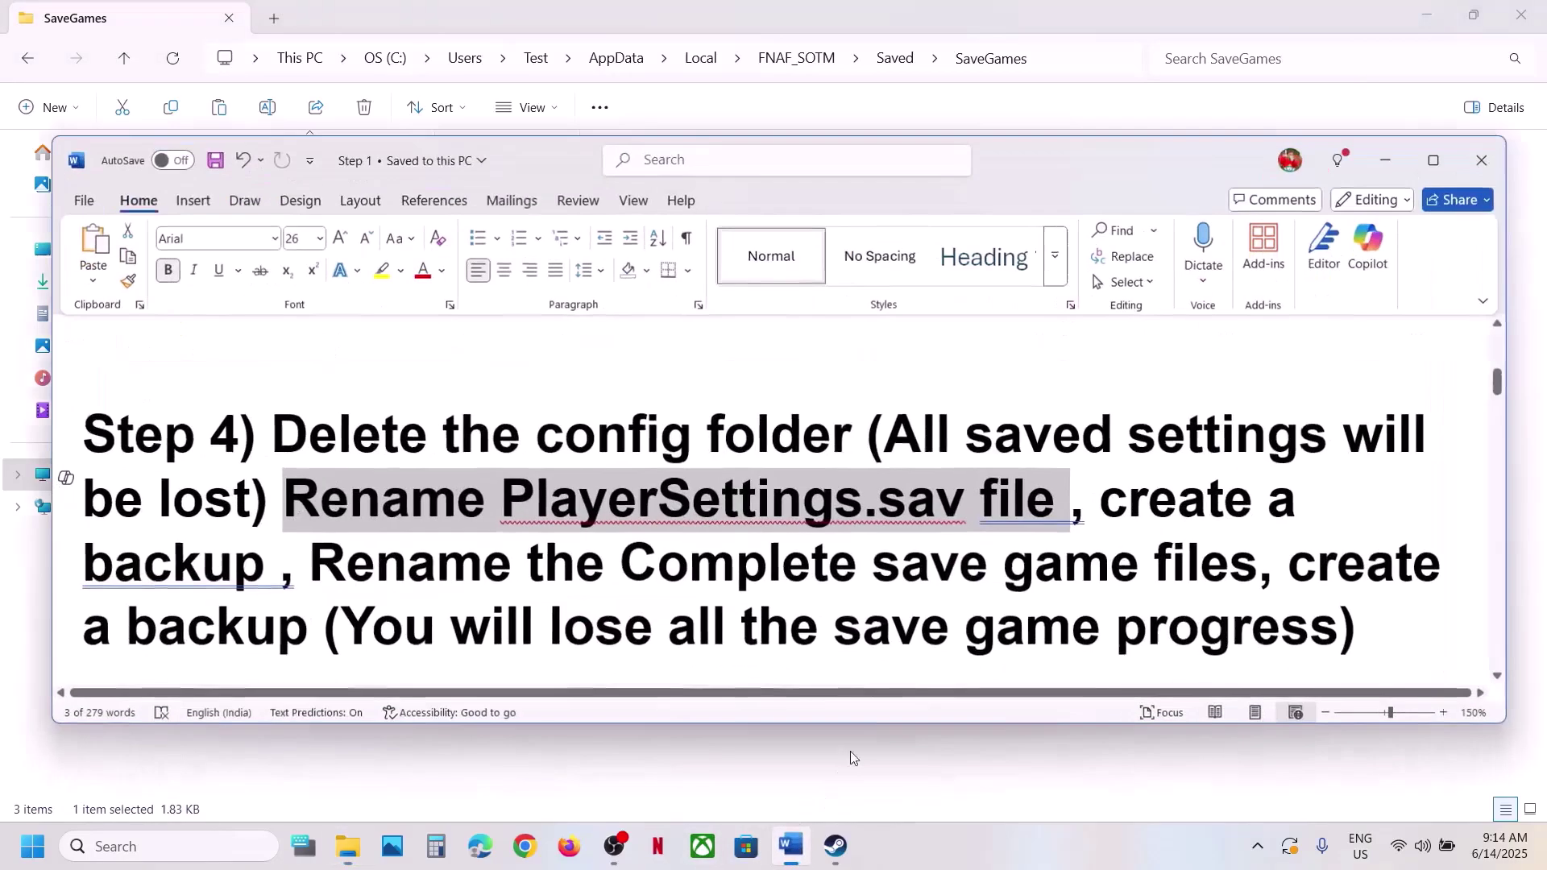
{"action": "left_click_drag", "start_coordinate": [393, 578], "coordinate": [1257, 568]}
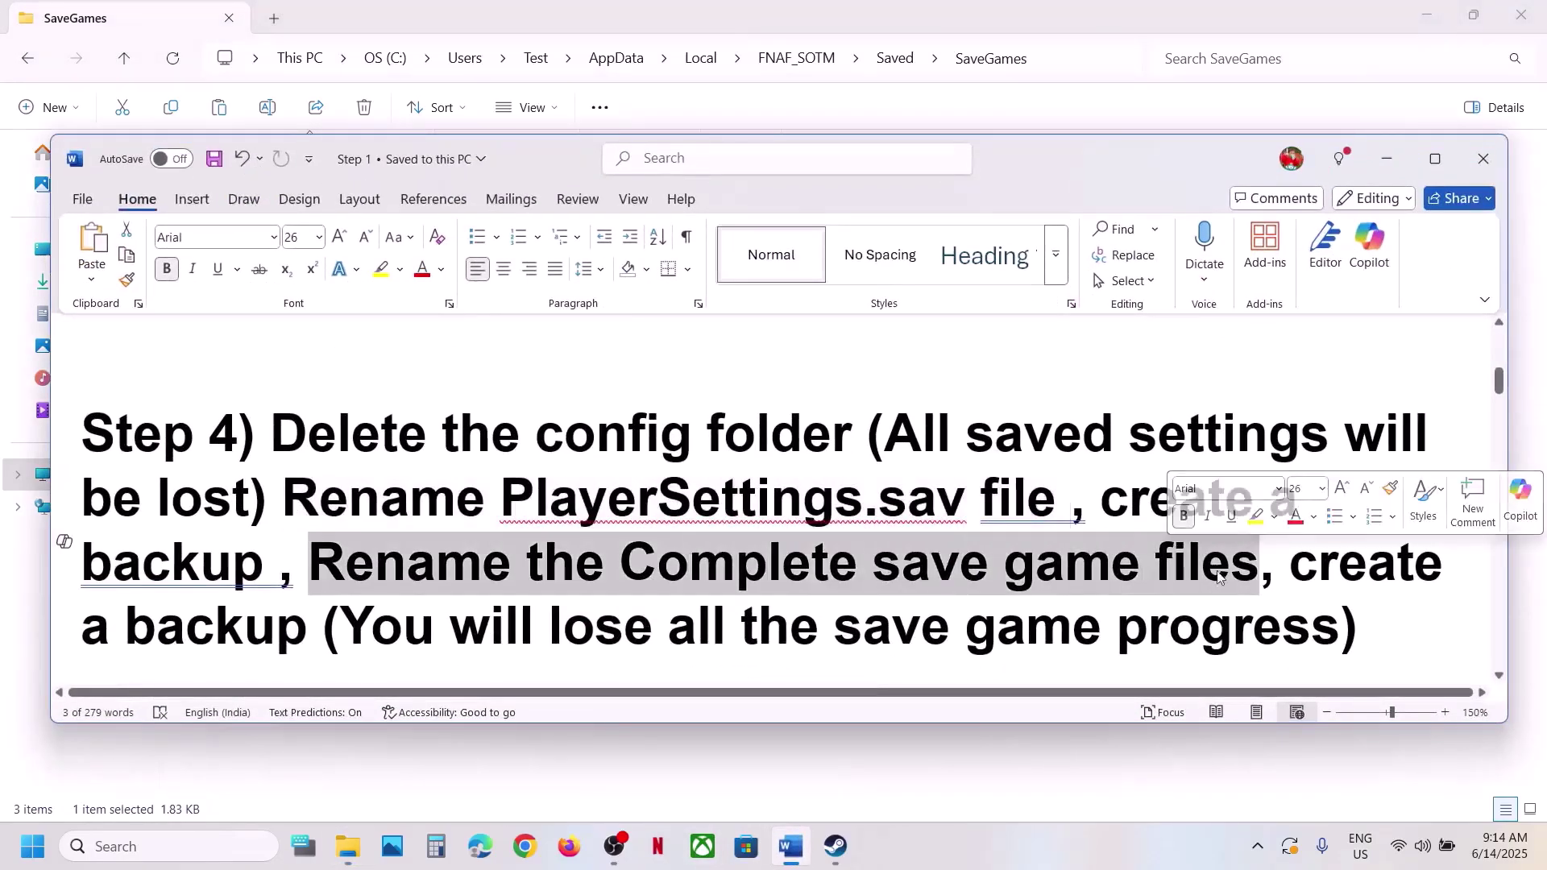
{"action": "left_click_drag", "start_coordinate": [343, 631], "coordinate": [1340, 631]}
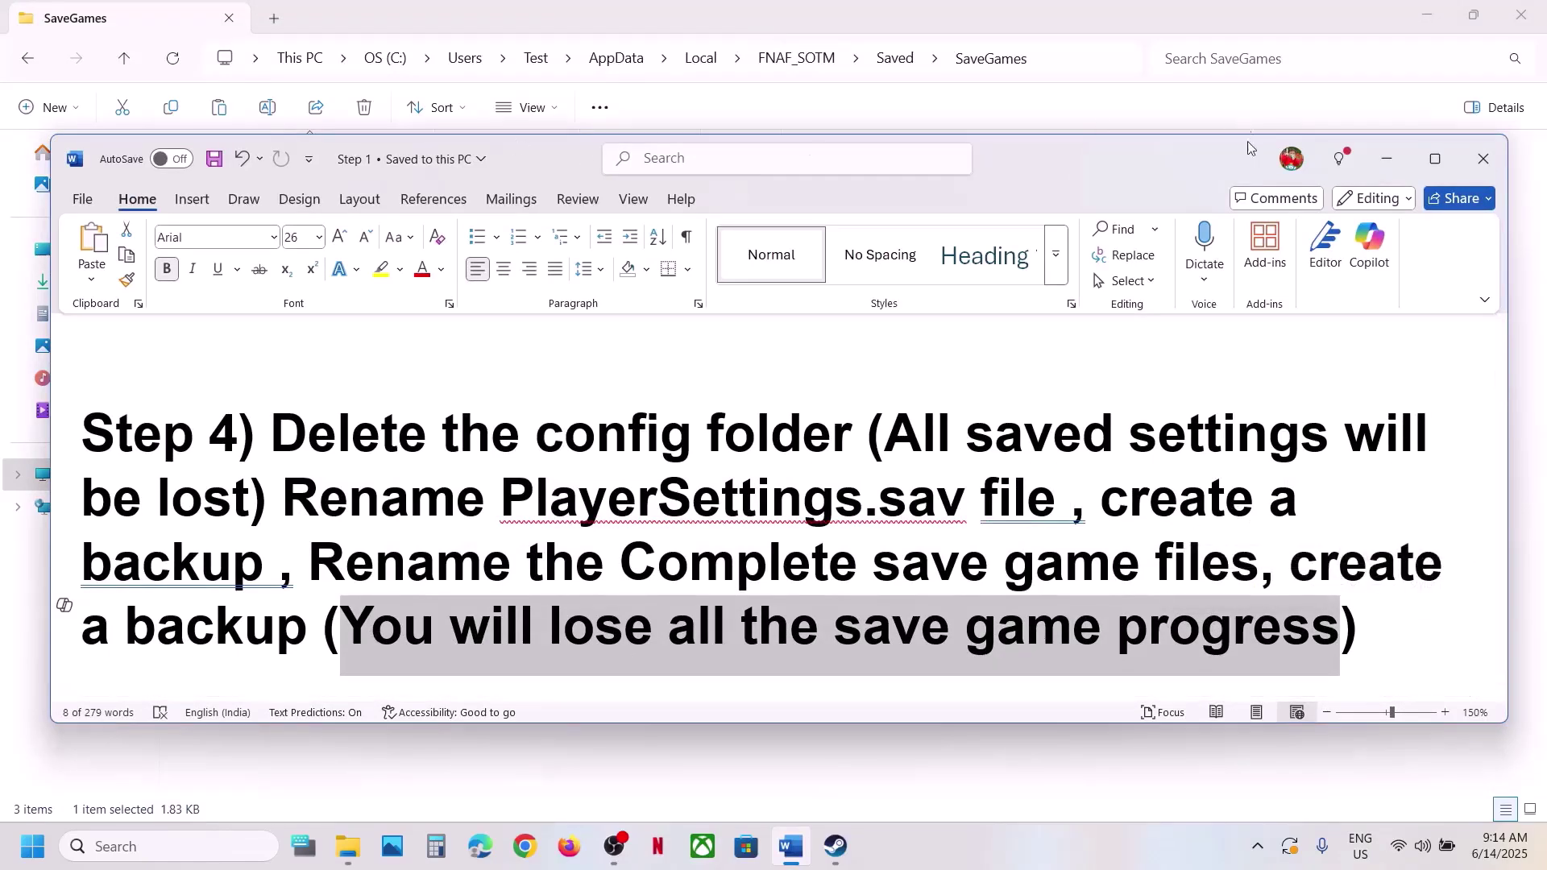
{"action": "left_click", "coordinate": [1386, 159]}
Step: Navigate up from the Saved folder to AppData\Local
{"action": "left_click", "coordinate": [132, 70]}
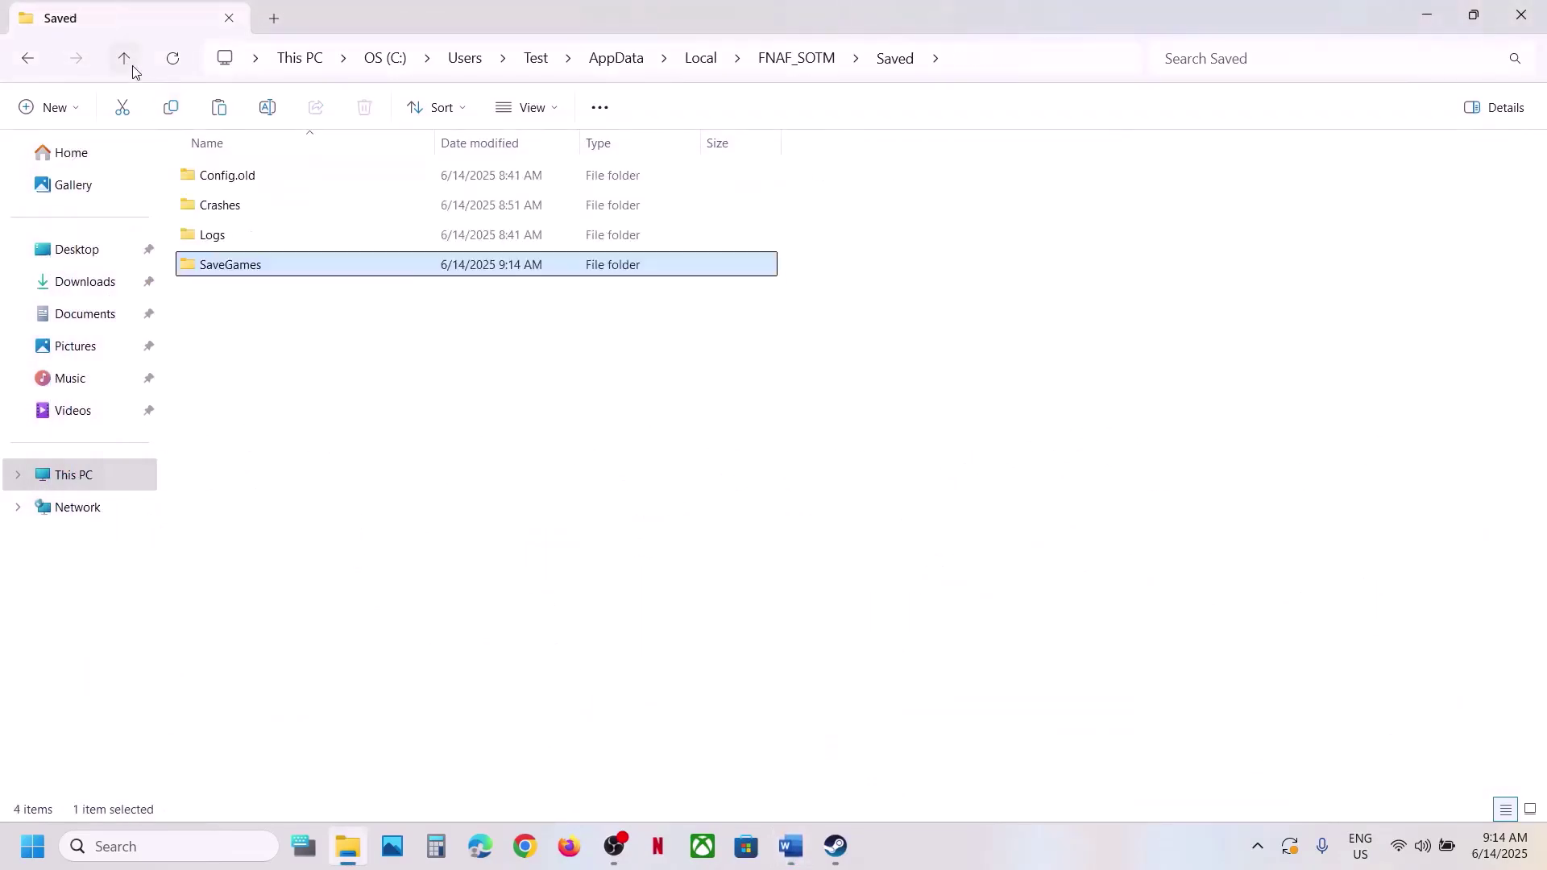
{"action": "left_click", "coordinate": [127, 68]}
{"action": "left_click", "coordinate": [127, 68]}
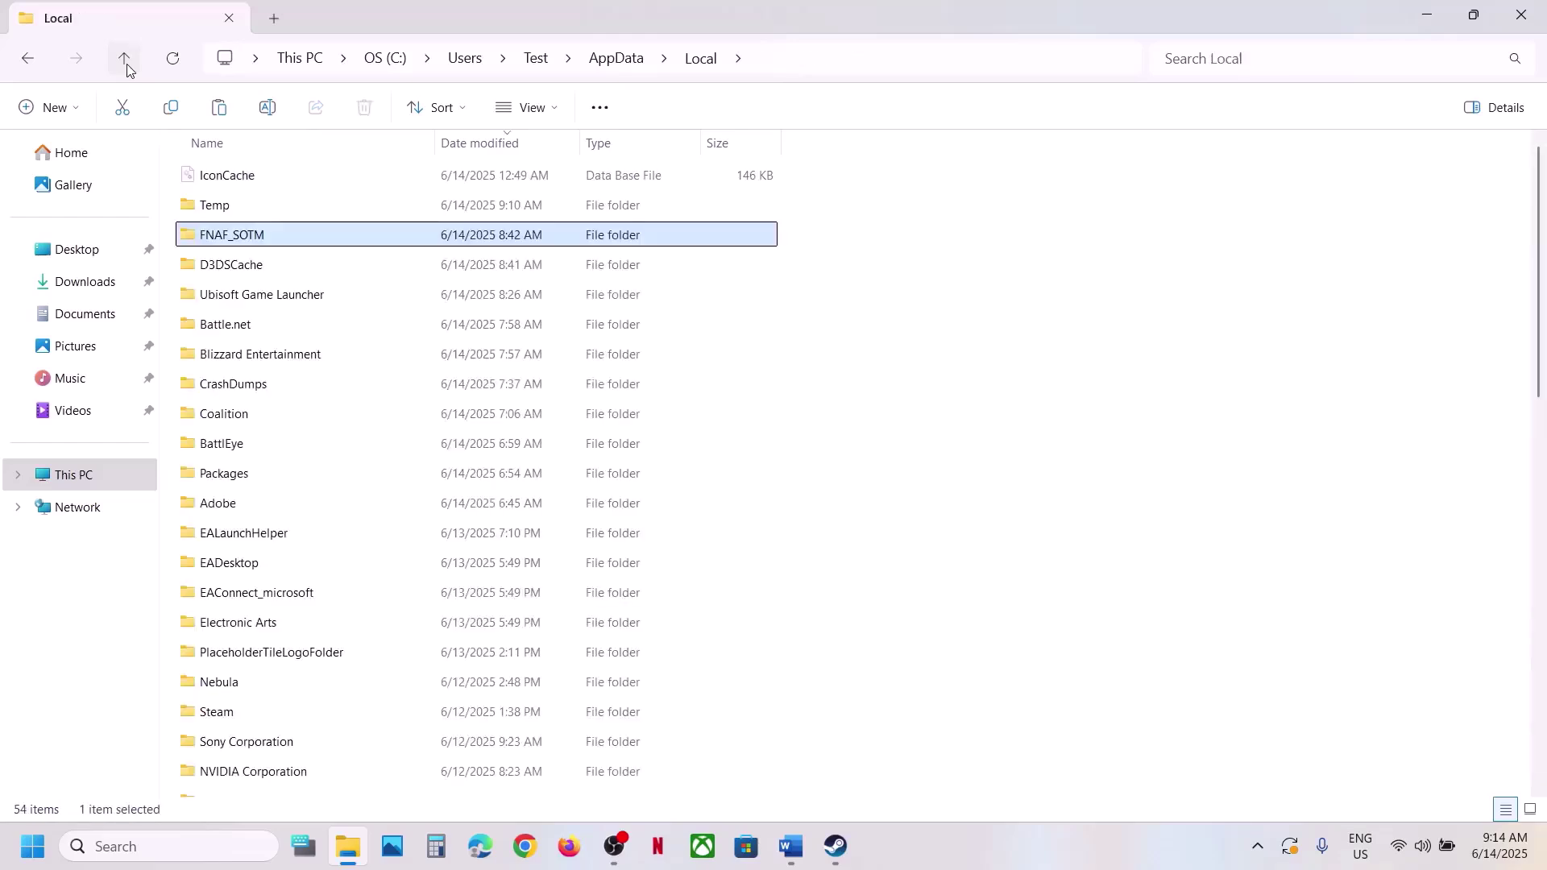
{"action": "left_click", "coordinate": [828, 64]}
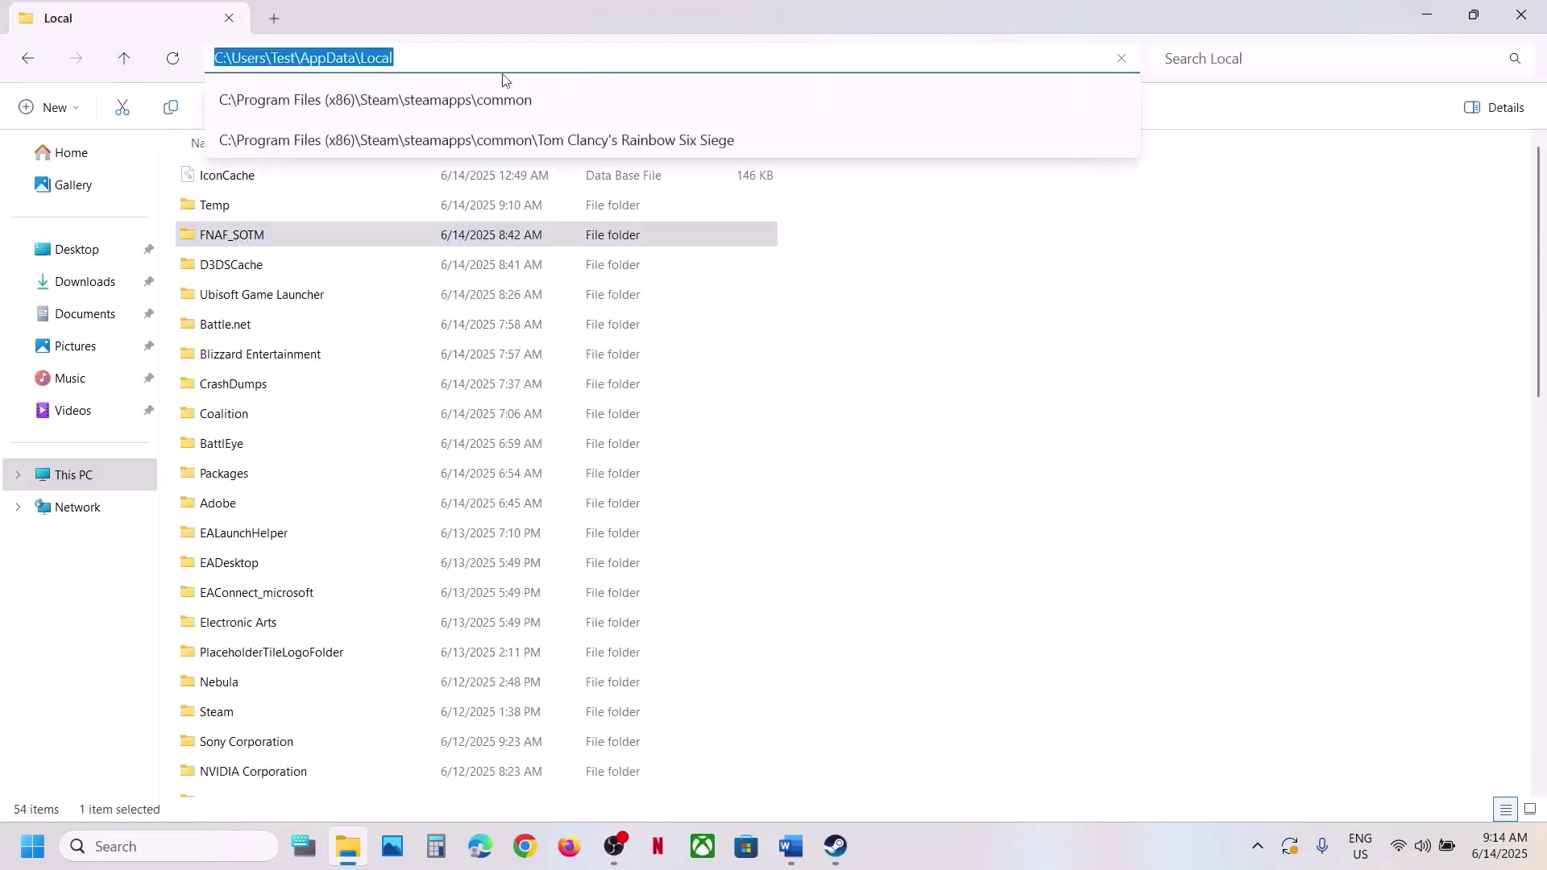
{"action": "double_click", "coordinate": [246, 235]}
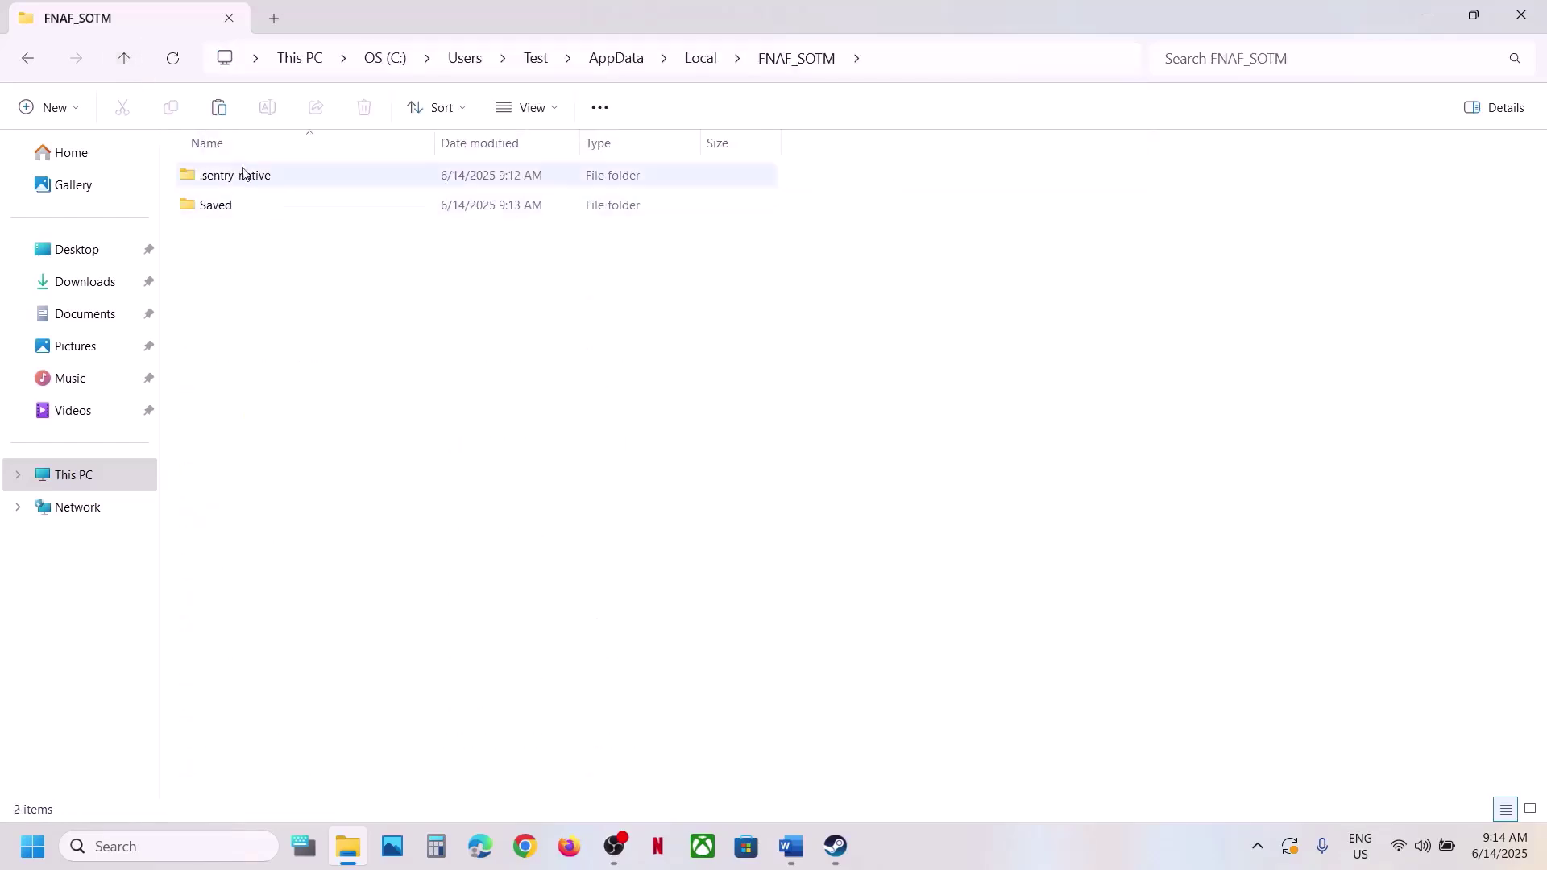
{"action": "left_click", "coordinate": [125, 62]}
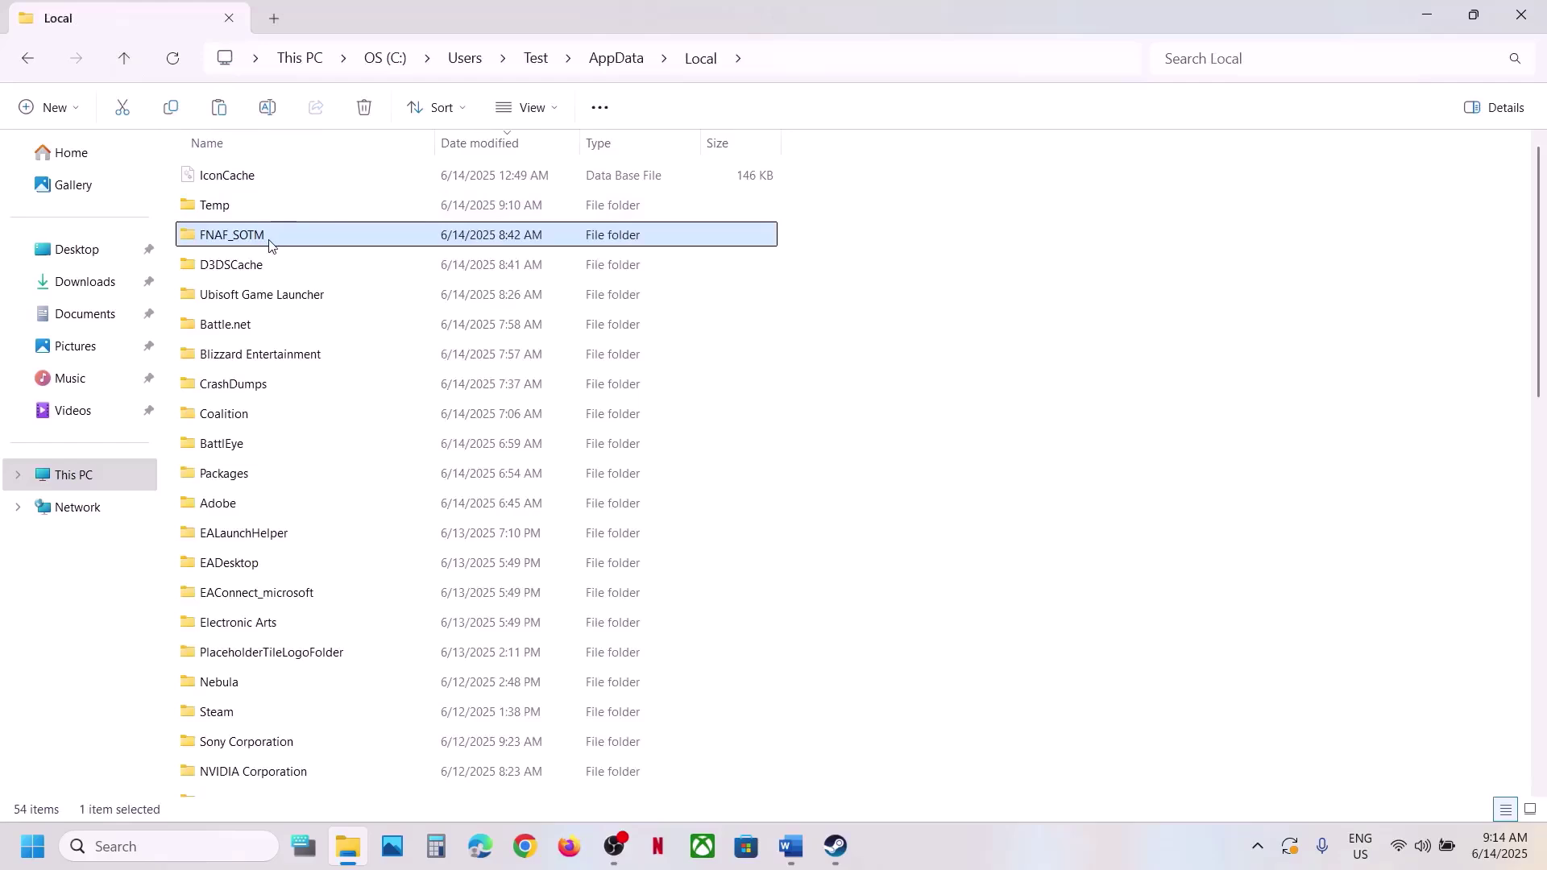
Step: Copy the FNAF_SOTM folder and paste a backup copy onto the desktop
{"action": "right_click", "coordinate": [269, 243]}
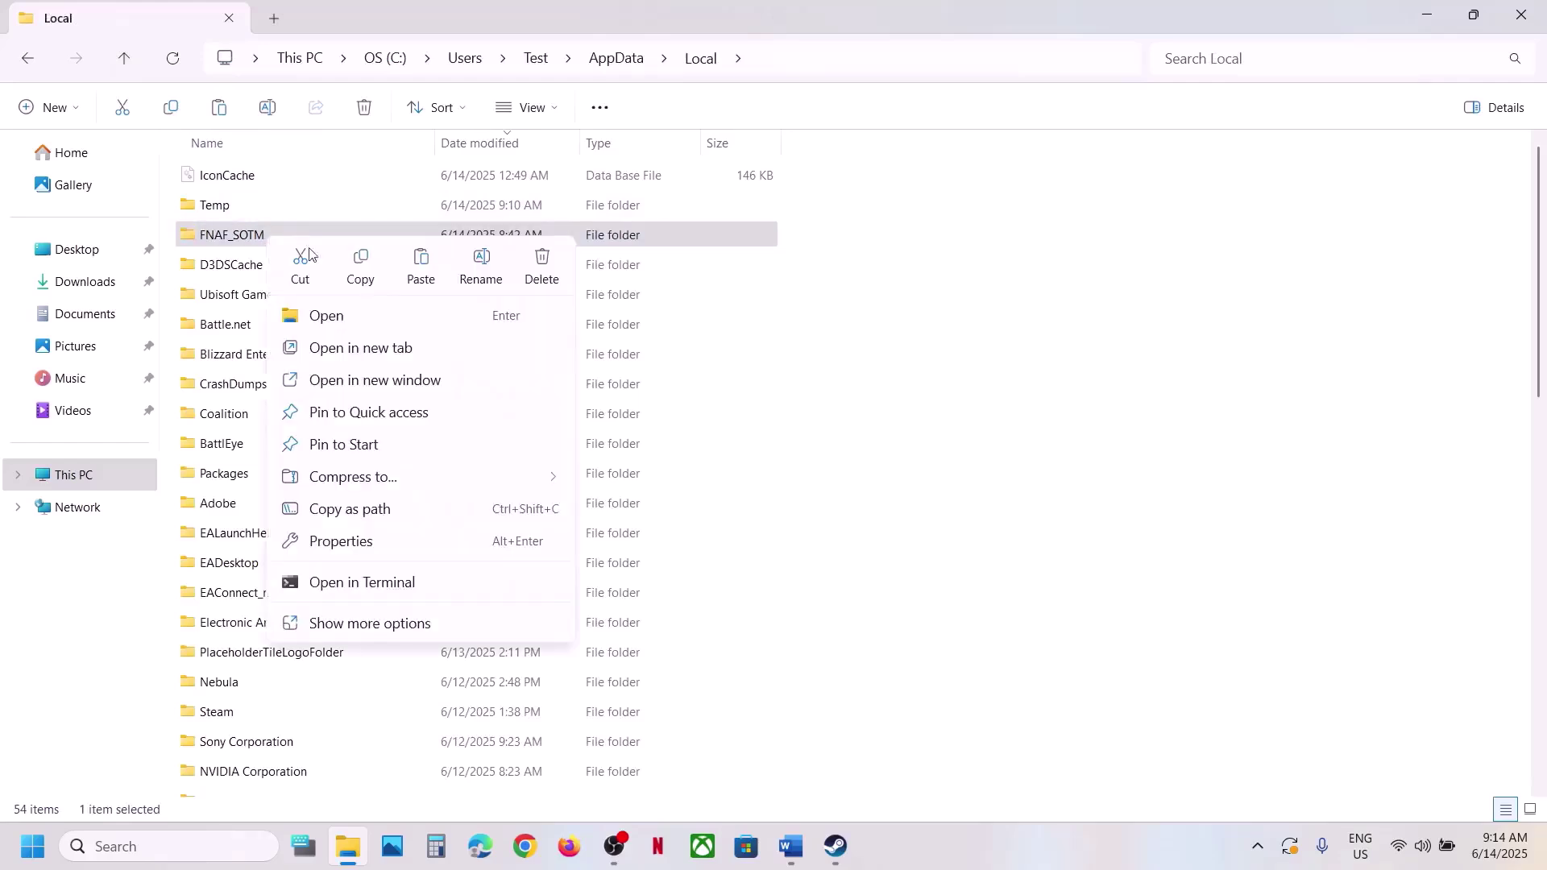
{"action": "left_click", "coordinate": [363, 275]}
{"action": "key", "text": "super+d"}
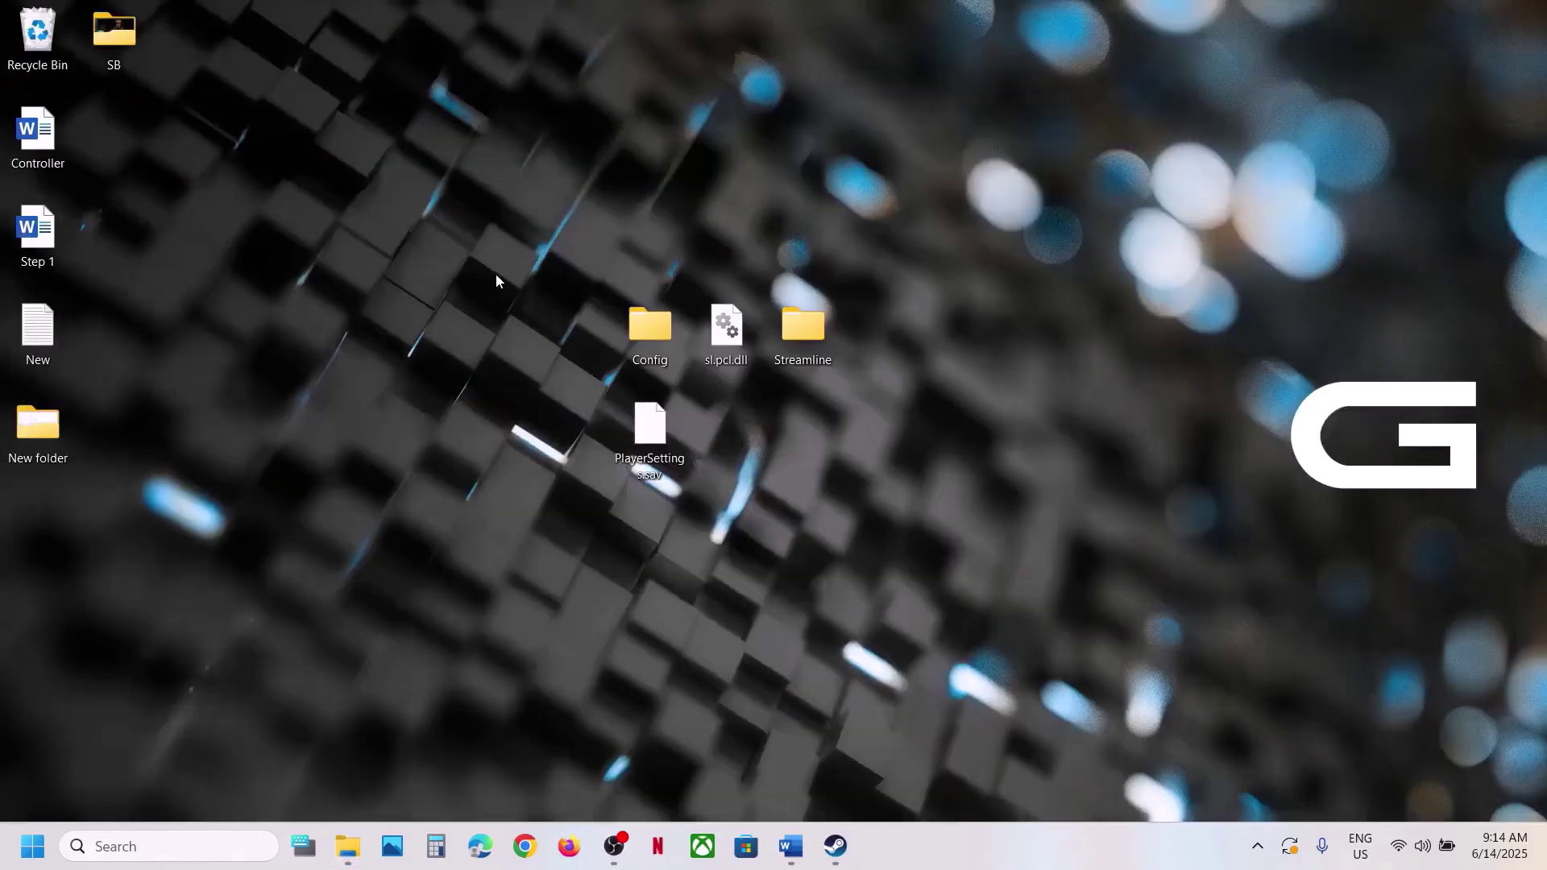
{"action": "key", "text": "ctrl+v"}
{"action": "left_click_drag", "start_coordinate": [69, 148], "coordinate": [552, 165]}
{"action": "key", "text": "super+d"}
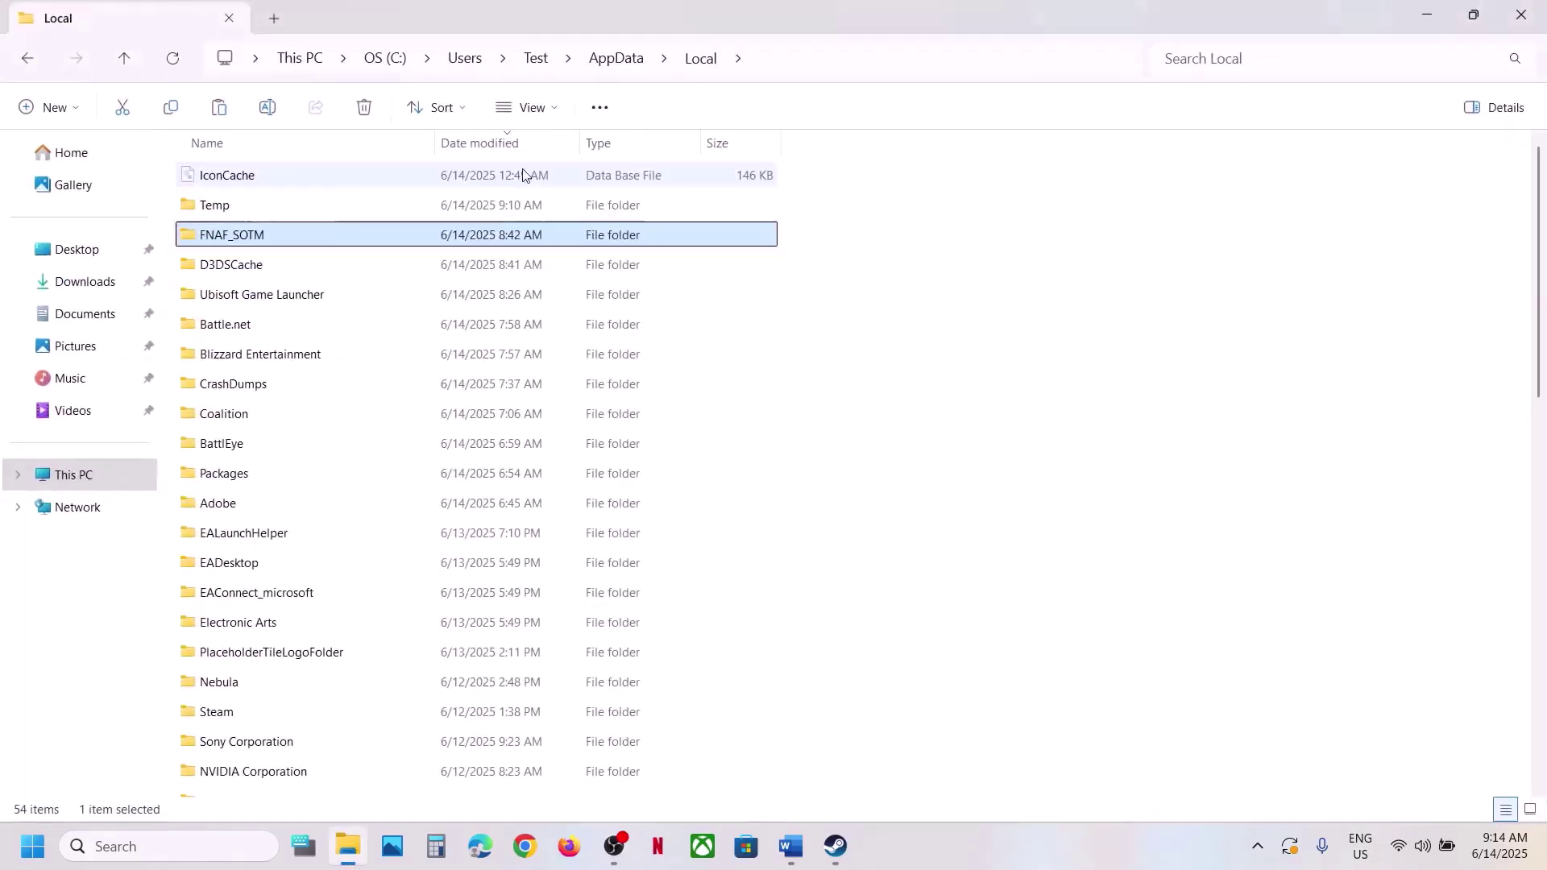
Step: Rename the original FNAF_SOTM folder in Local to FNAF_SOTM.old
{"action": "right_click", "coordinate": [250, 236]}
{"action": "left_click", "coordinate": [460, 257]}
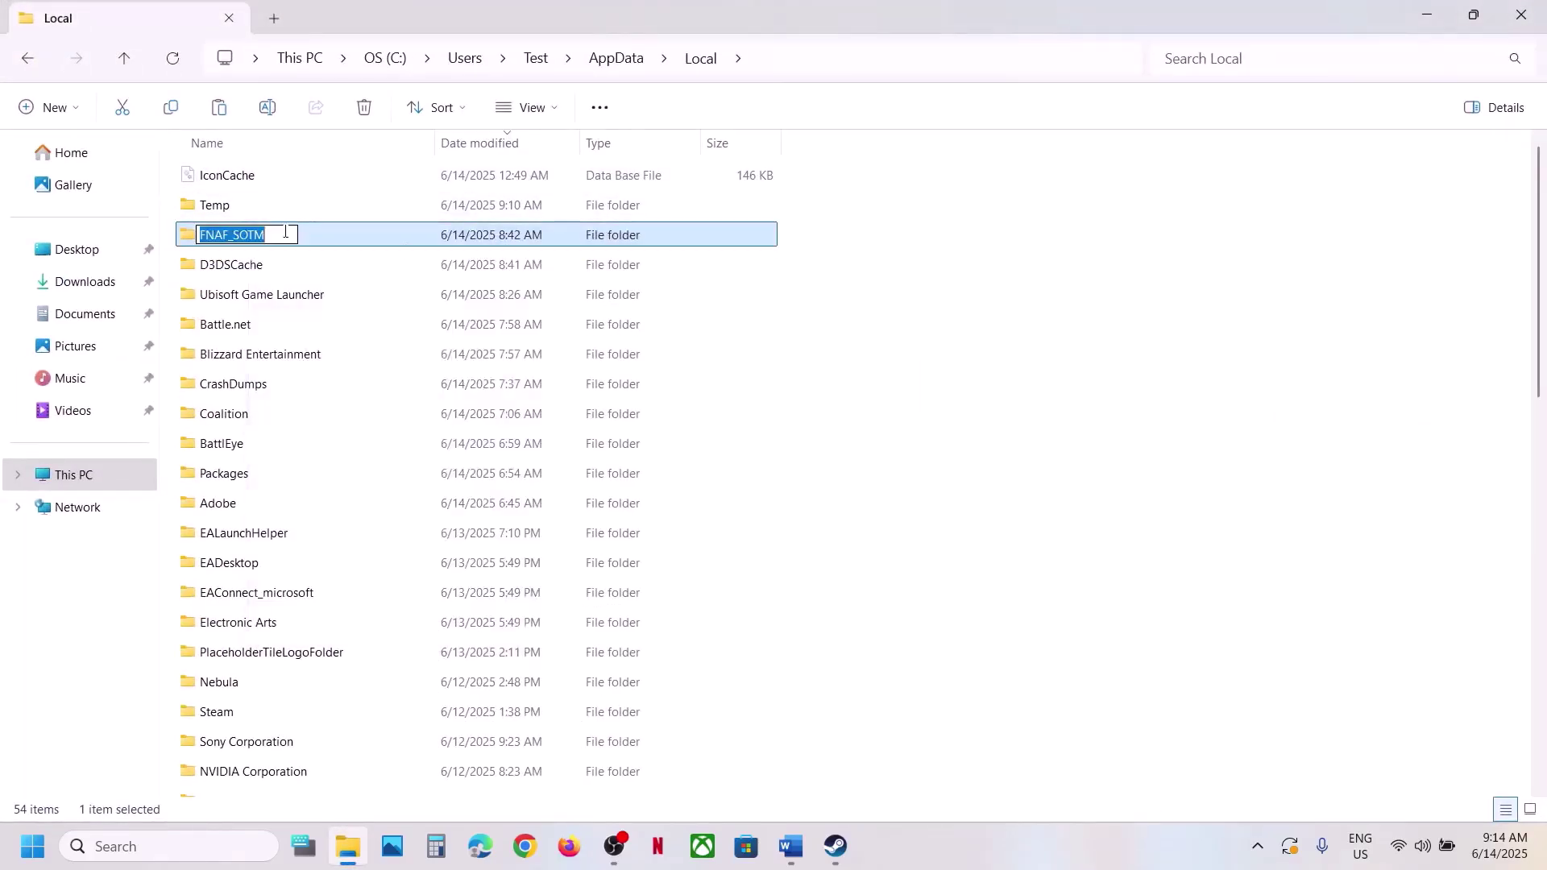
{"action": "left_click", "coordinate": [282, 235]}
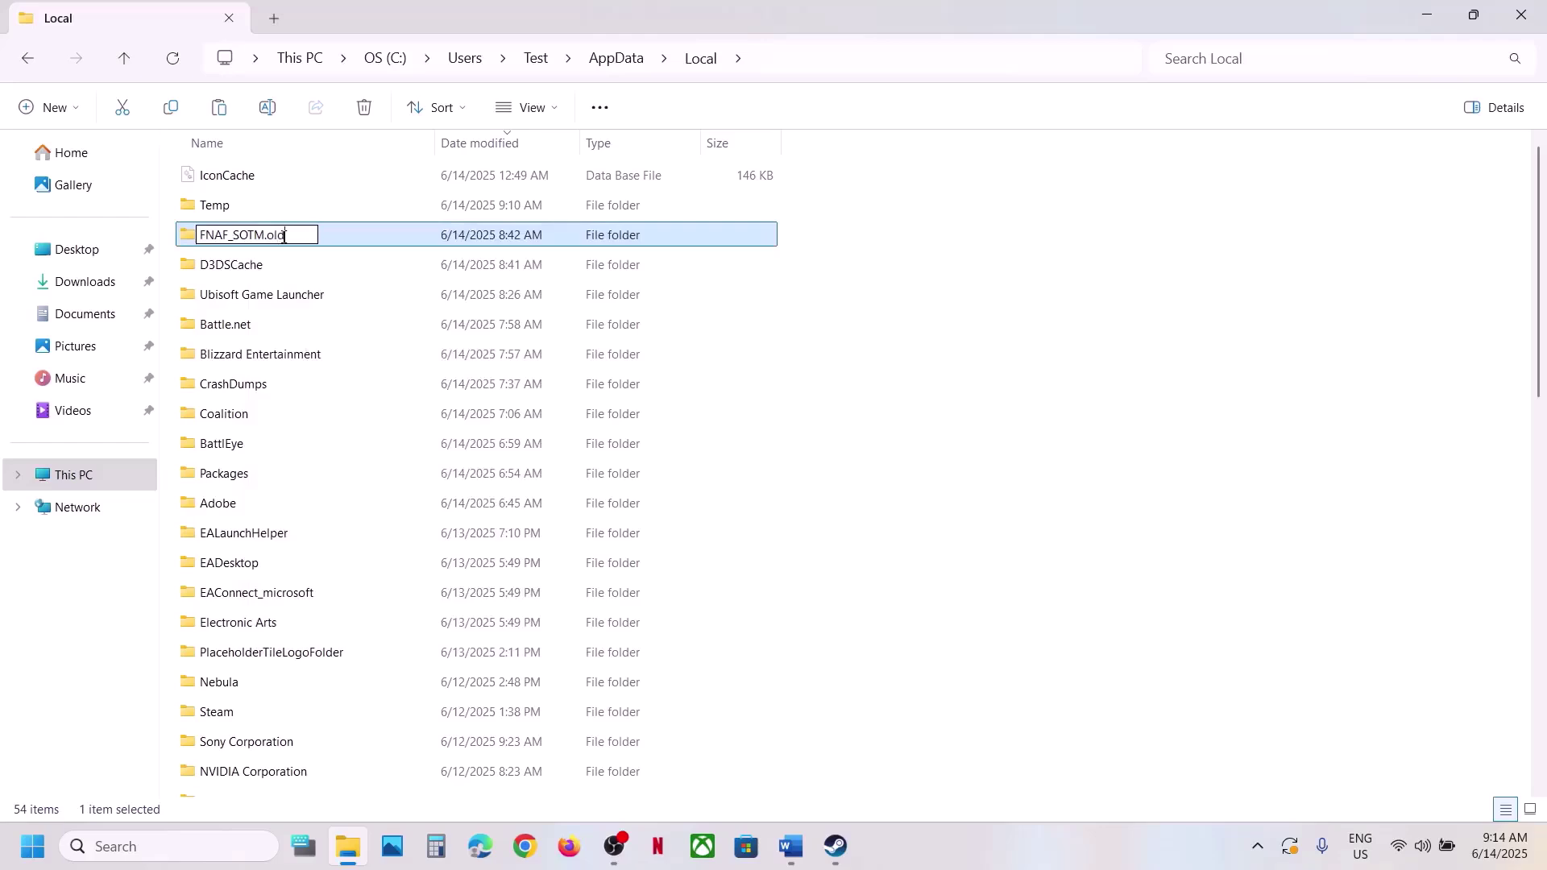
{"action": "key", "text": "Return"}
{"action": "left_click", "coordinate": [919, 721]}
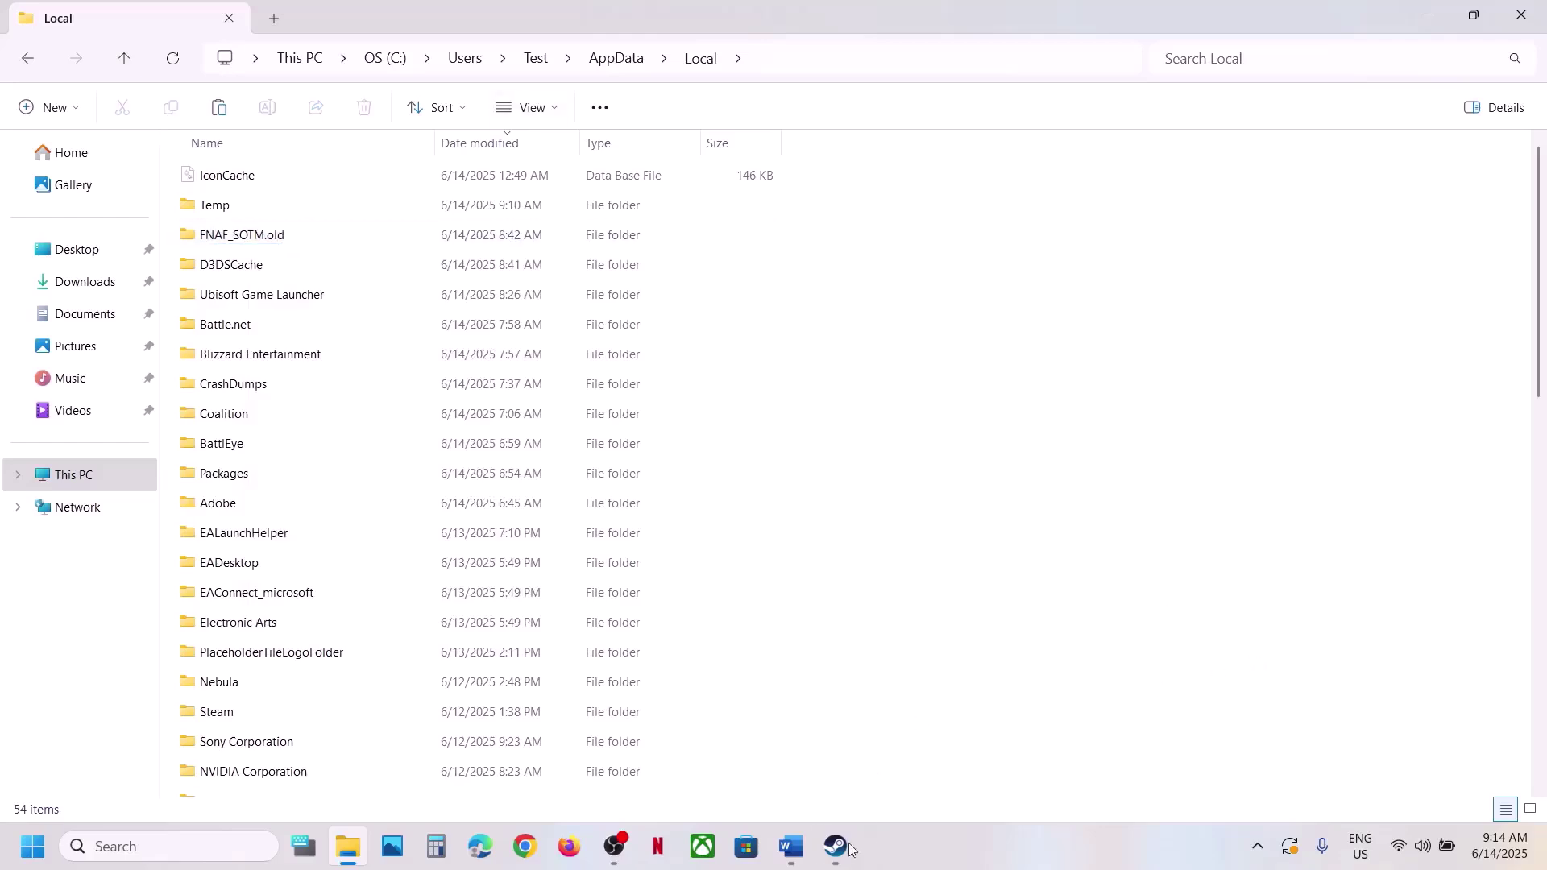
{"action": "left_click", "coordinate": [835, 846]}
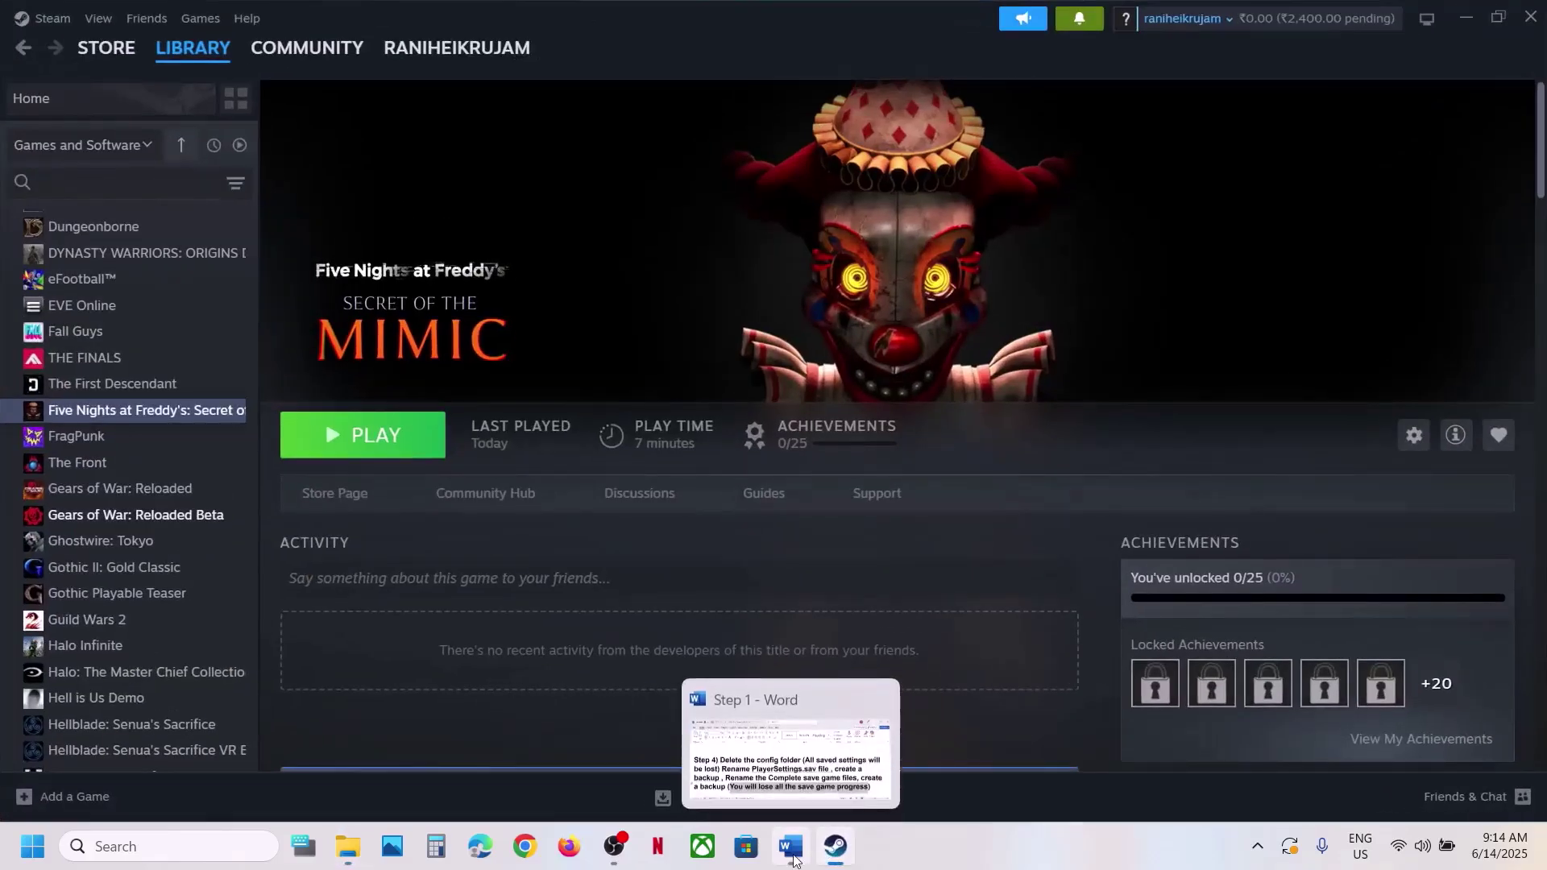
Step: Highlight Word's Step 5 instruction about the game's installation folder
{"action": "left_click", "coordinate": [792, 859]}
{"action": "scroll", "coordinate": [679, 554], "scroll_direction": "down", "scroll_amount": 3}
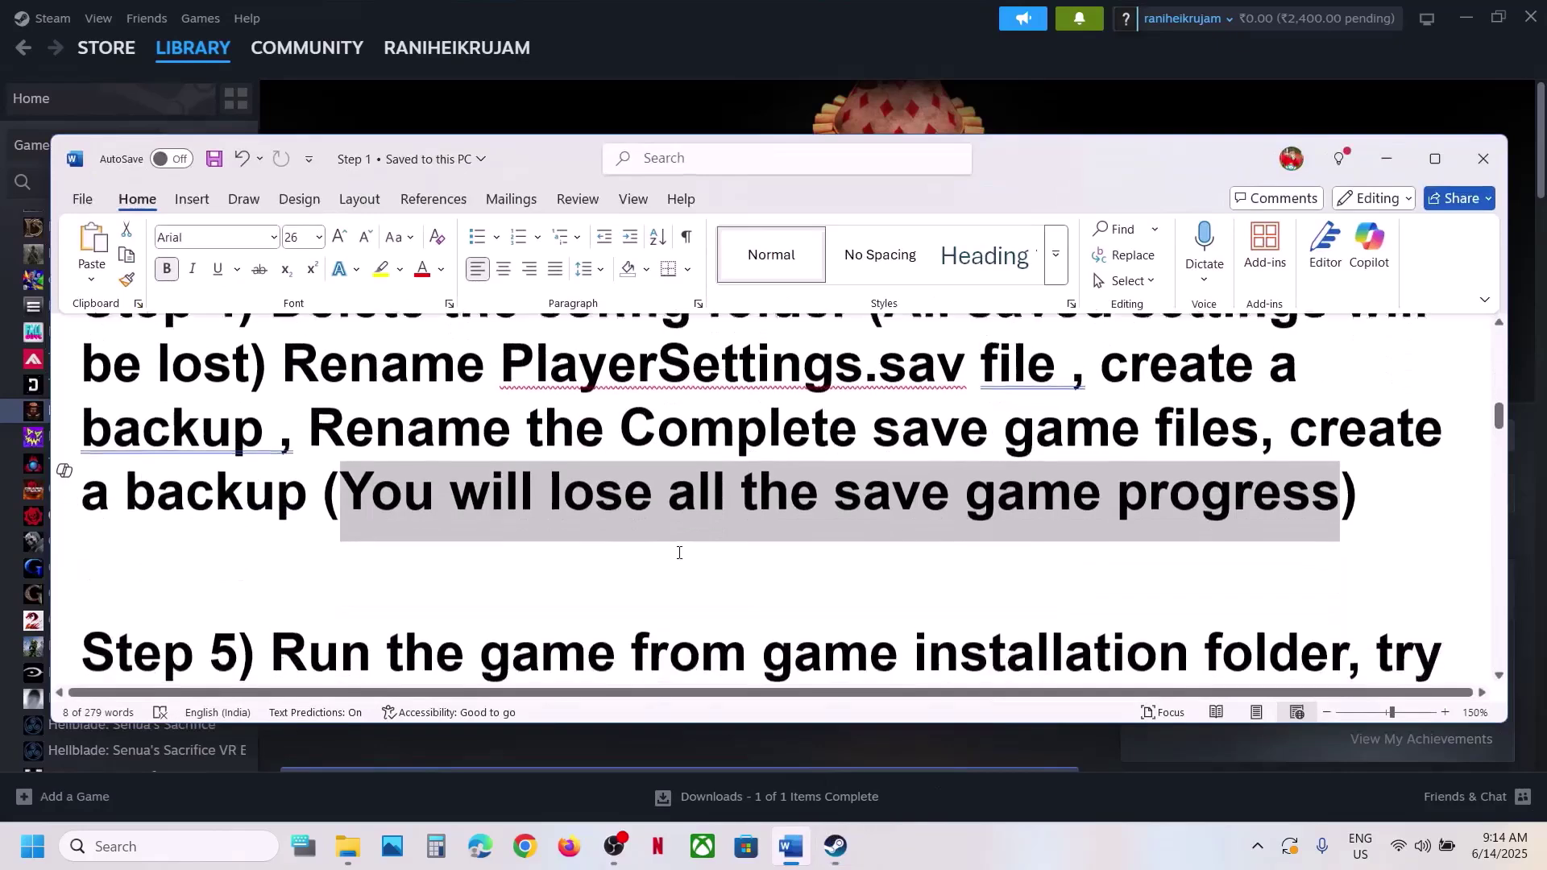
{"action": "left_click_drag", "start_coordinate": [326, 507], "coordinate": [1346, 504]}
Step: Browse Secret of the Mimic's local files from the Steam library
{"action": "left_click", "coordinate": [736, 88]}
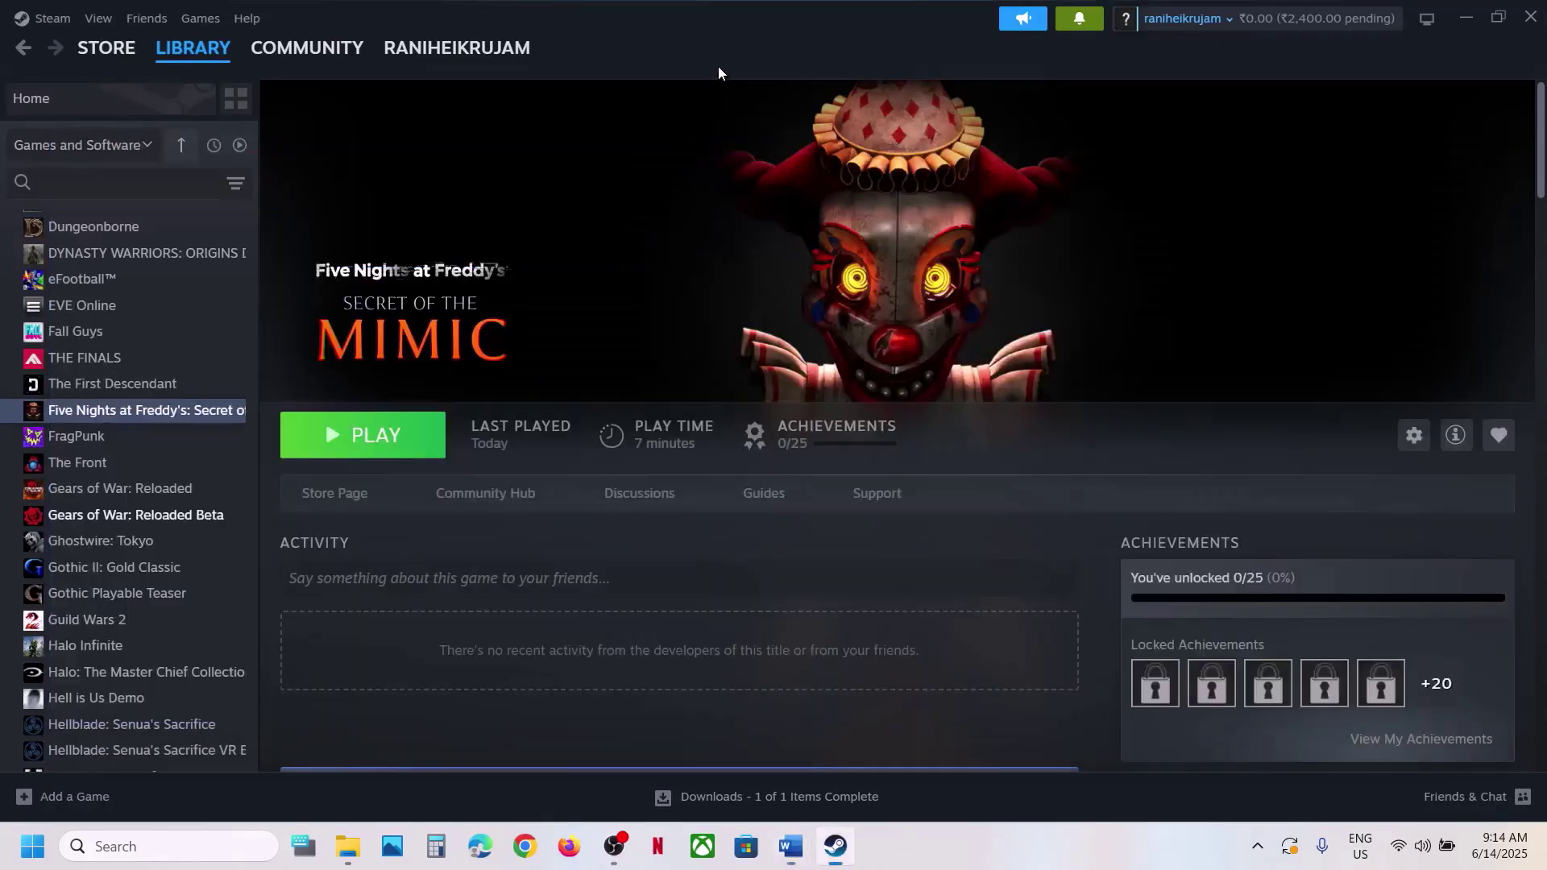
{"action": "right_click", "coordinate": [110, 412]}
{"action": "mouse_move", "coordinate": [196, 544]}
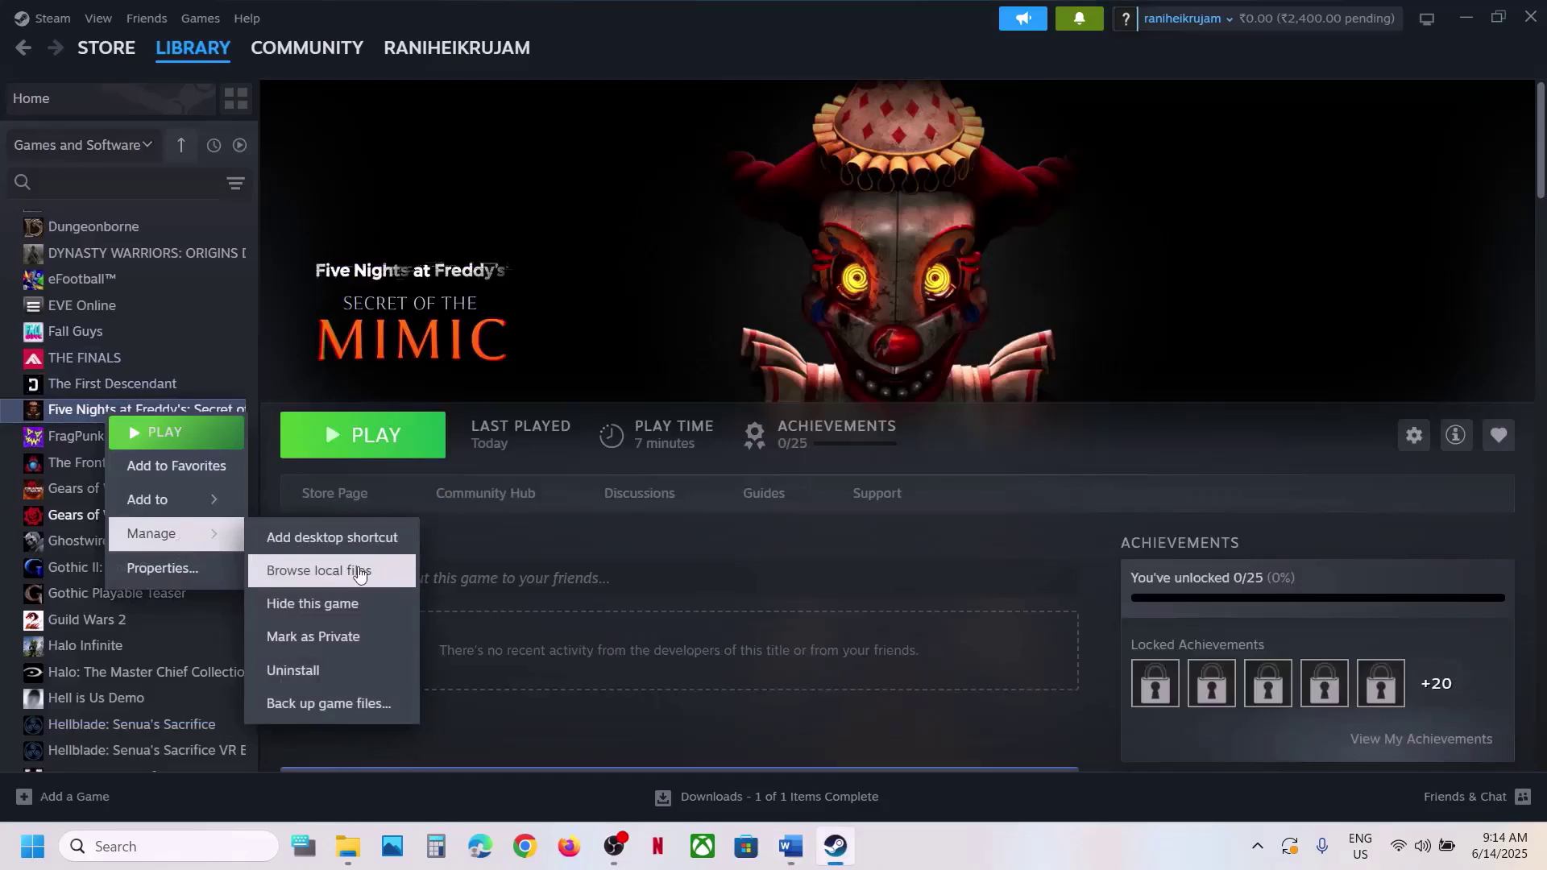
{"action": "left_click", "coordinate": [319, 570]}
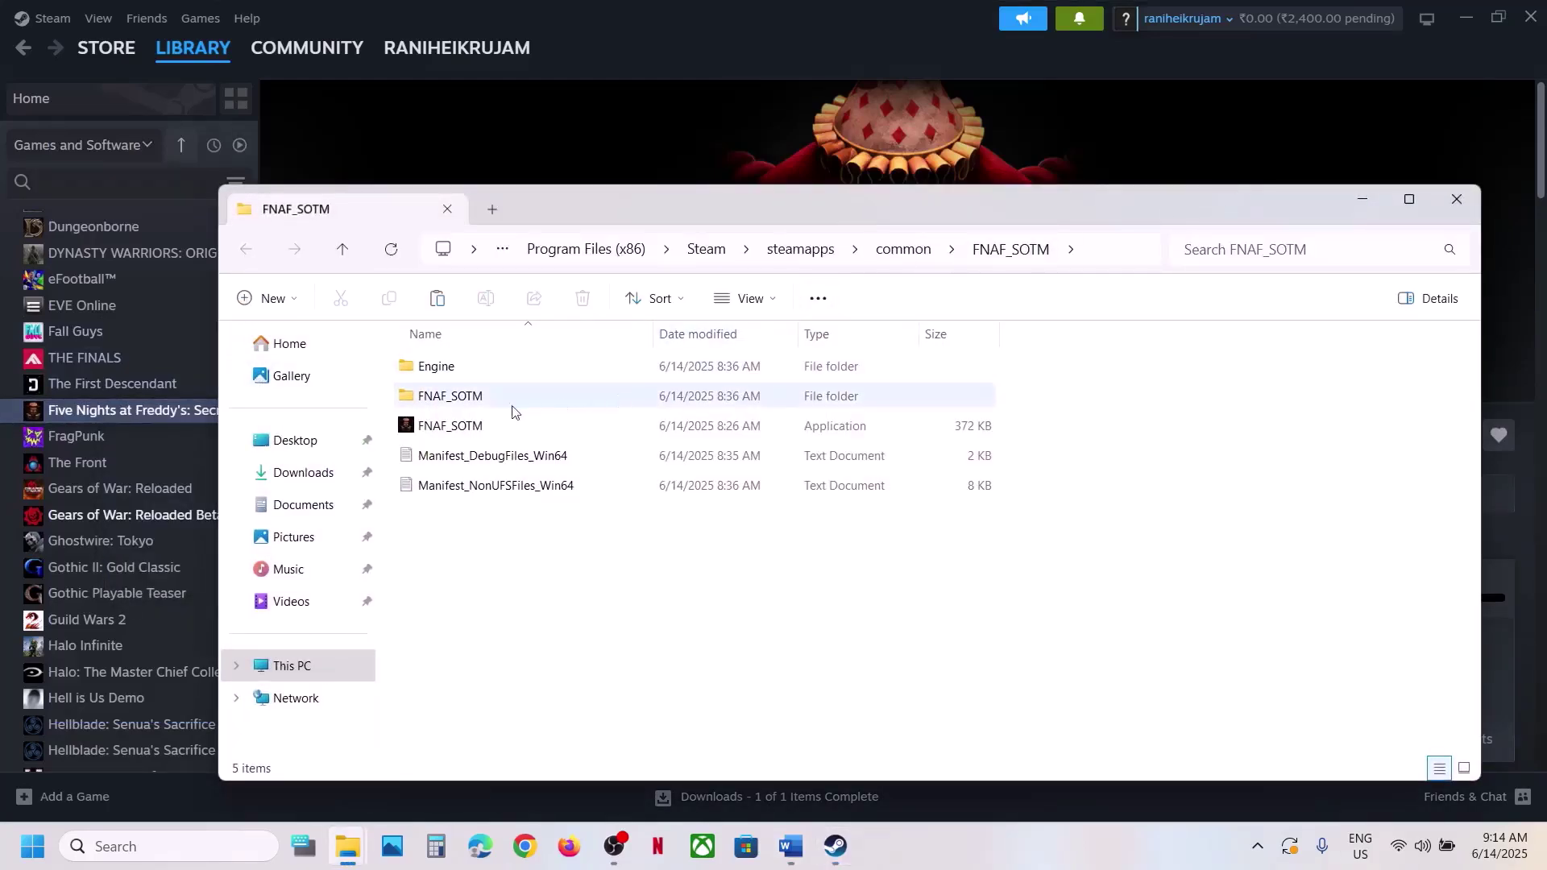
Step: Go into FNAF_SOTM\Binaries\Win64 and select FNAF_SOTM-Win64-Shipping
{"action": "left_click", "coordinate": [446, 403]}
{"action": "double_click", "coordinate": [467, 399]}
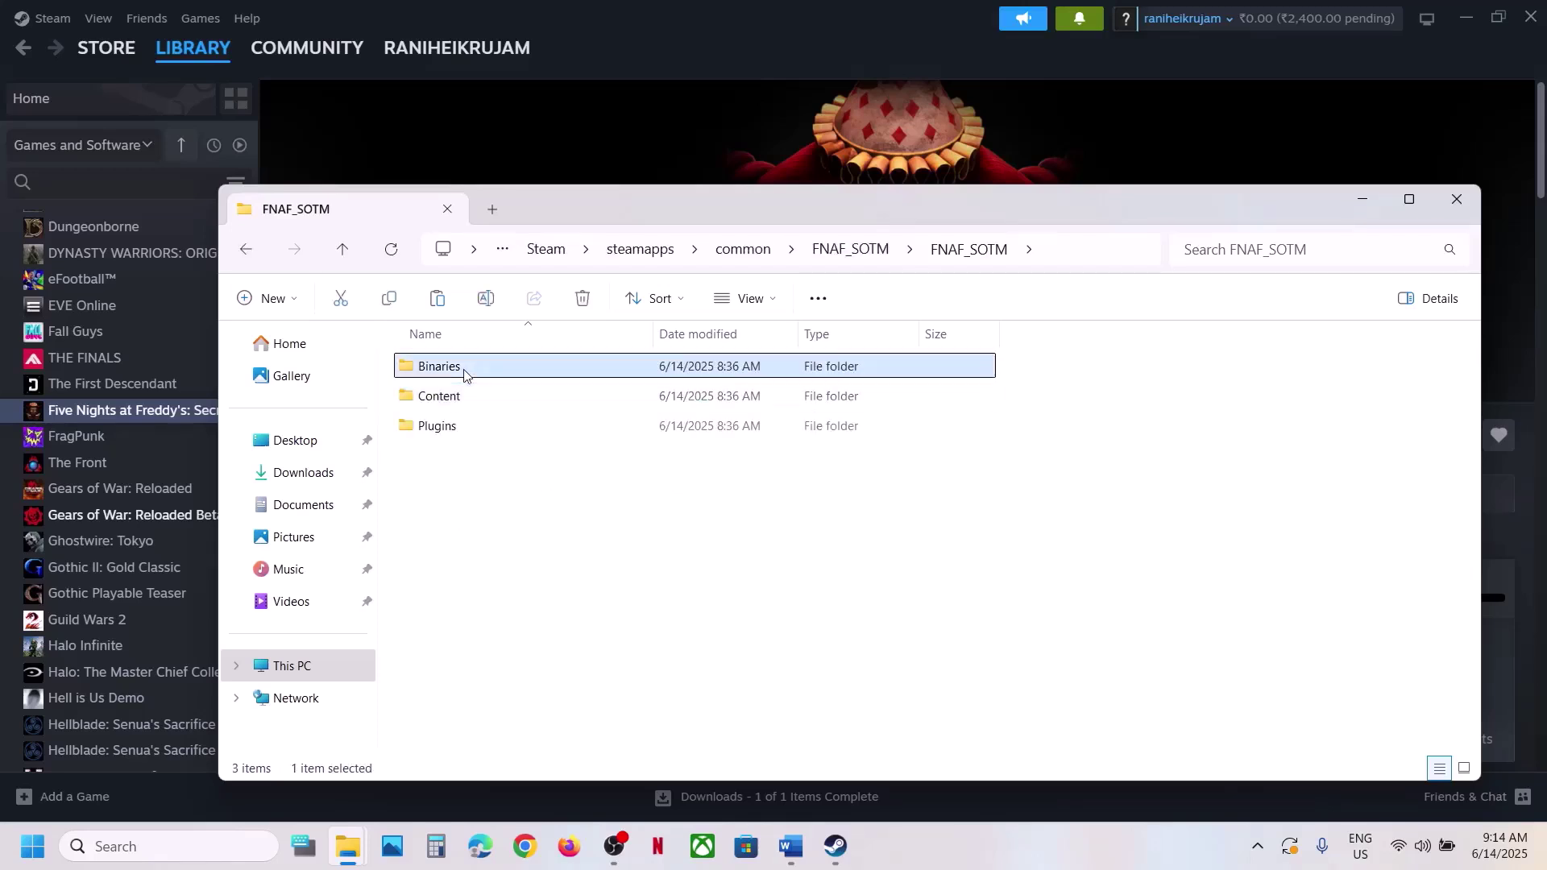
{"action": "double_click", "coordinate": [462, 366]}
{"action": "double_click", "coordinate": [456, 368]}
{"action": "left_click", "coordinate": [492, 376]}
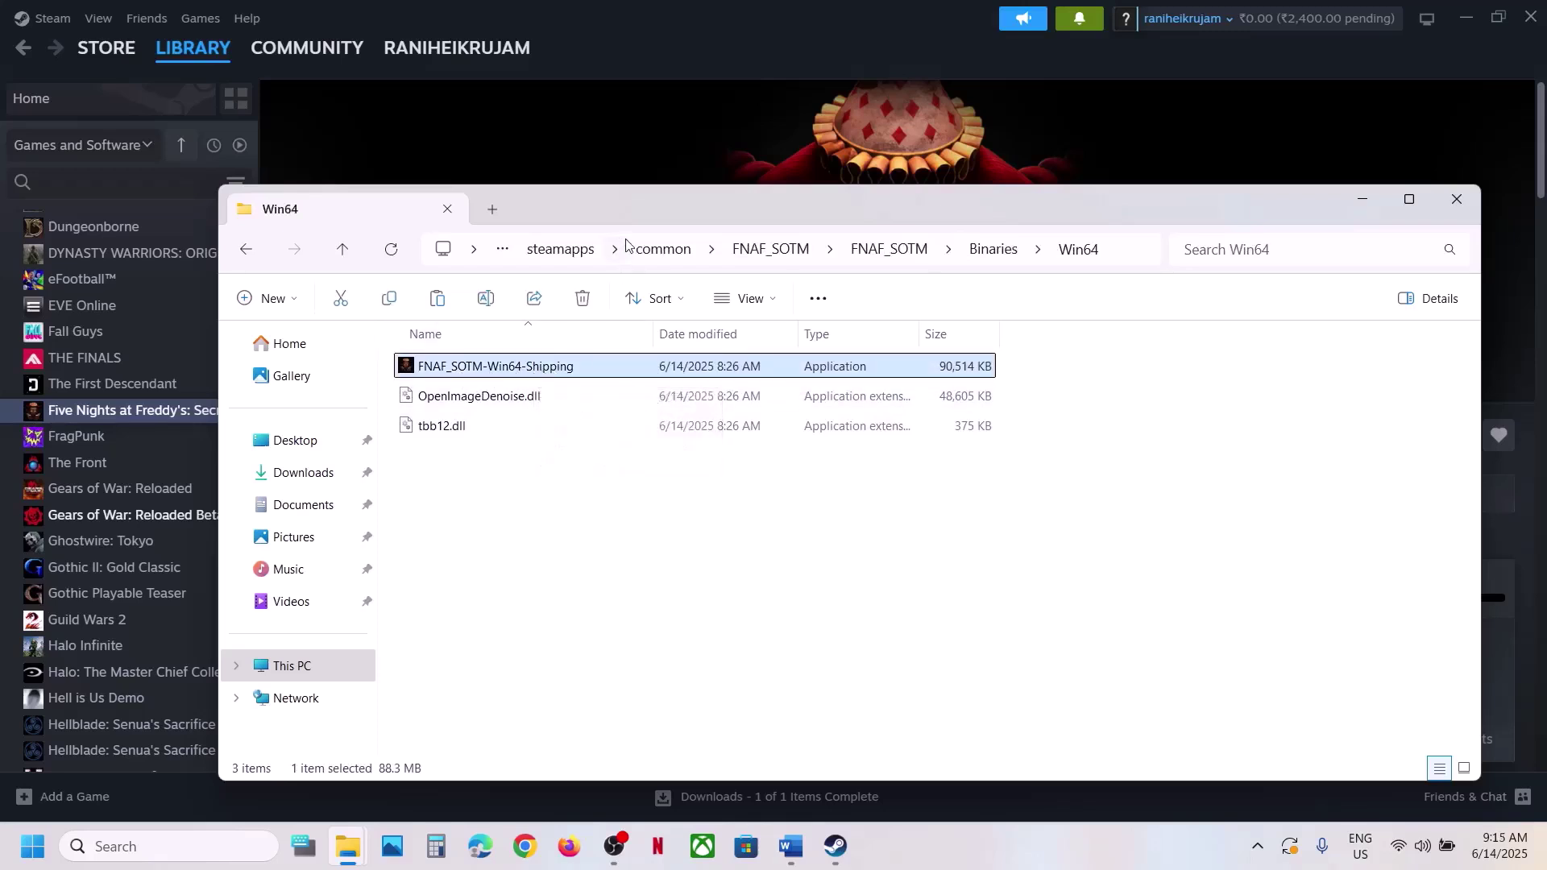
Step: Set FNAF_SOTM-Win64-Shipping to always run as administrator
{"action": "right_click", "coordinate": [520, 370]}
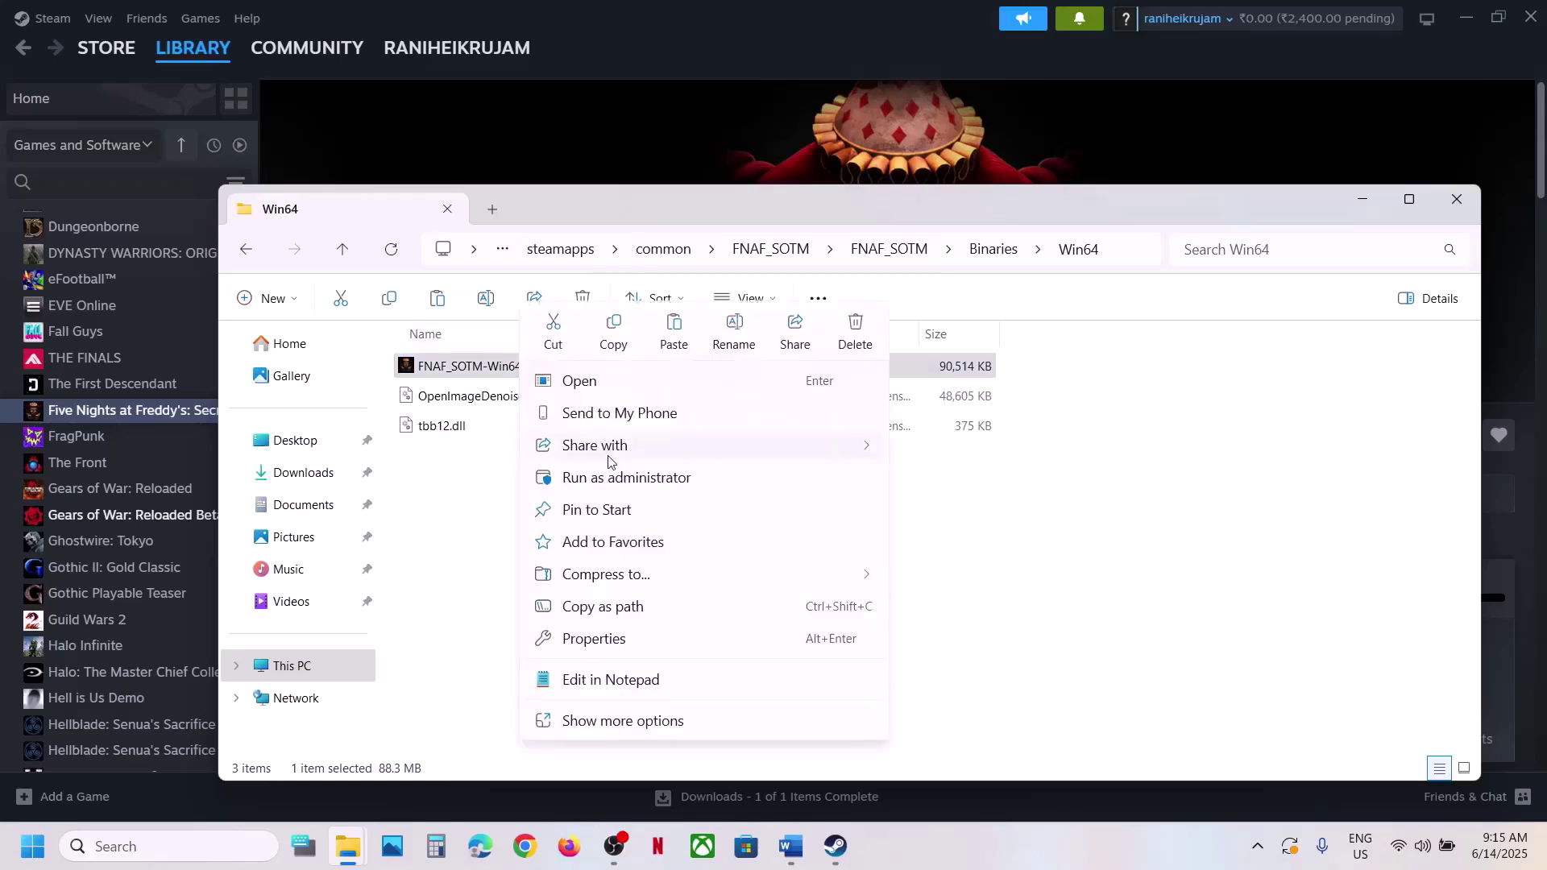
{"action": "left_click", "coordinate": [606, 636]}
{"action": "left_click", "coordinate": [708, 317]}
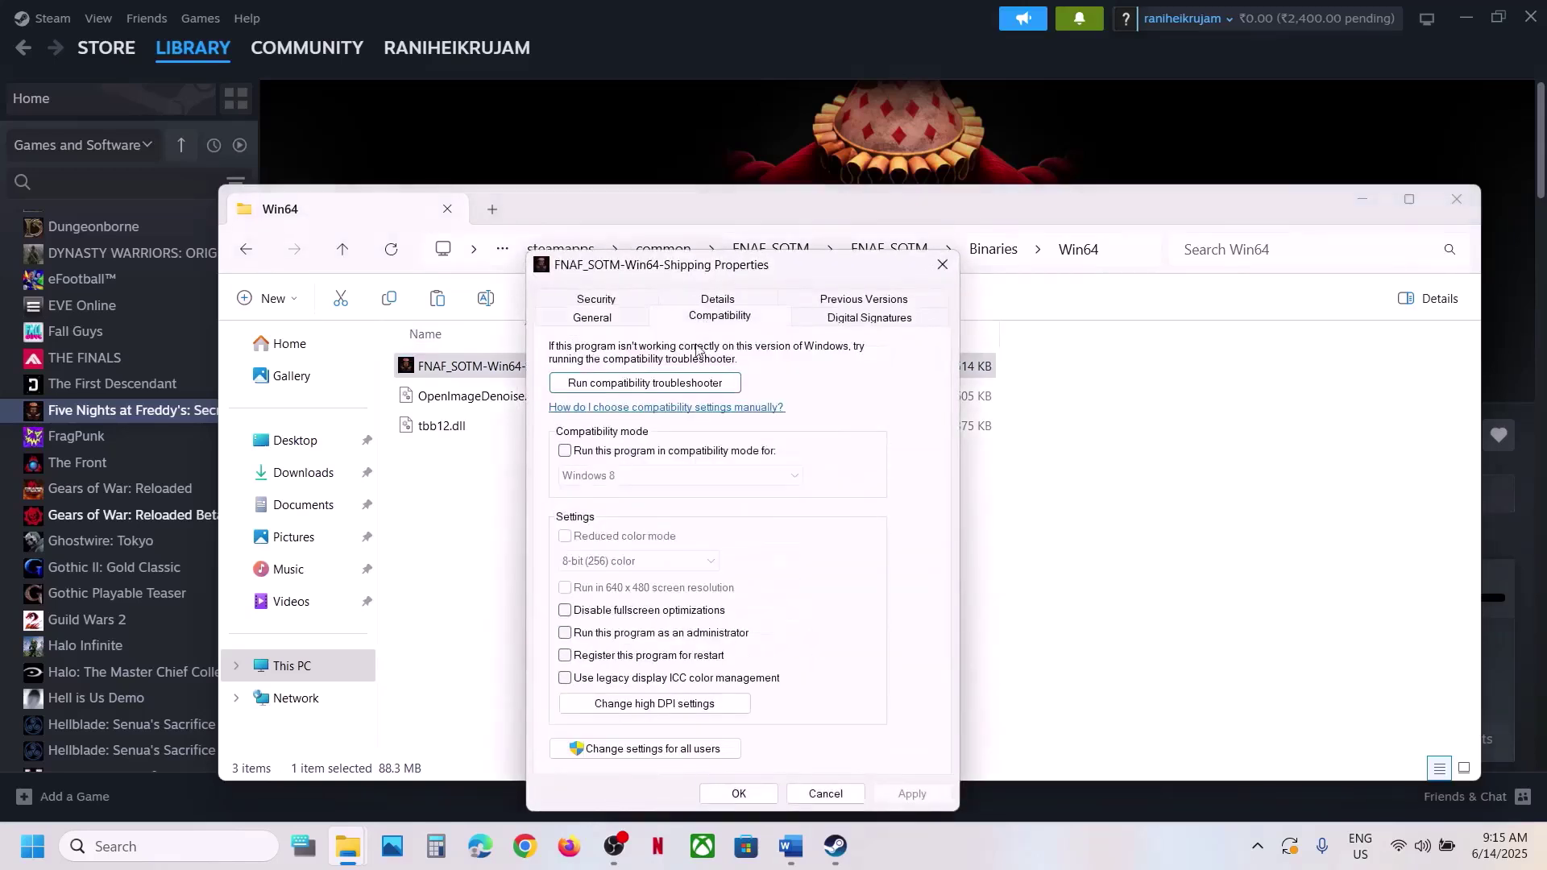
{"action": "left_click", "coordinate": [565, 634]}
{"action": "left_click", "coordinate": [898, 793]}
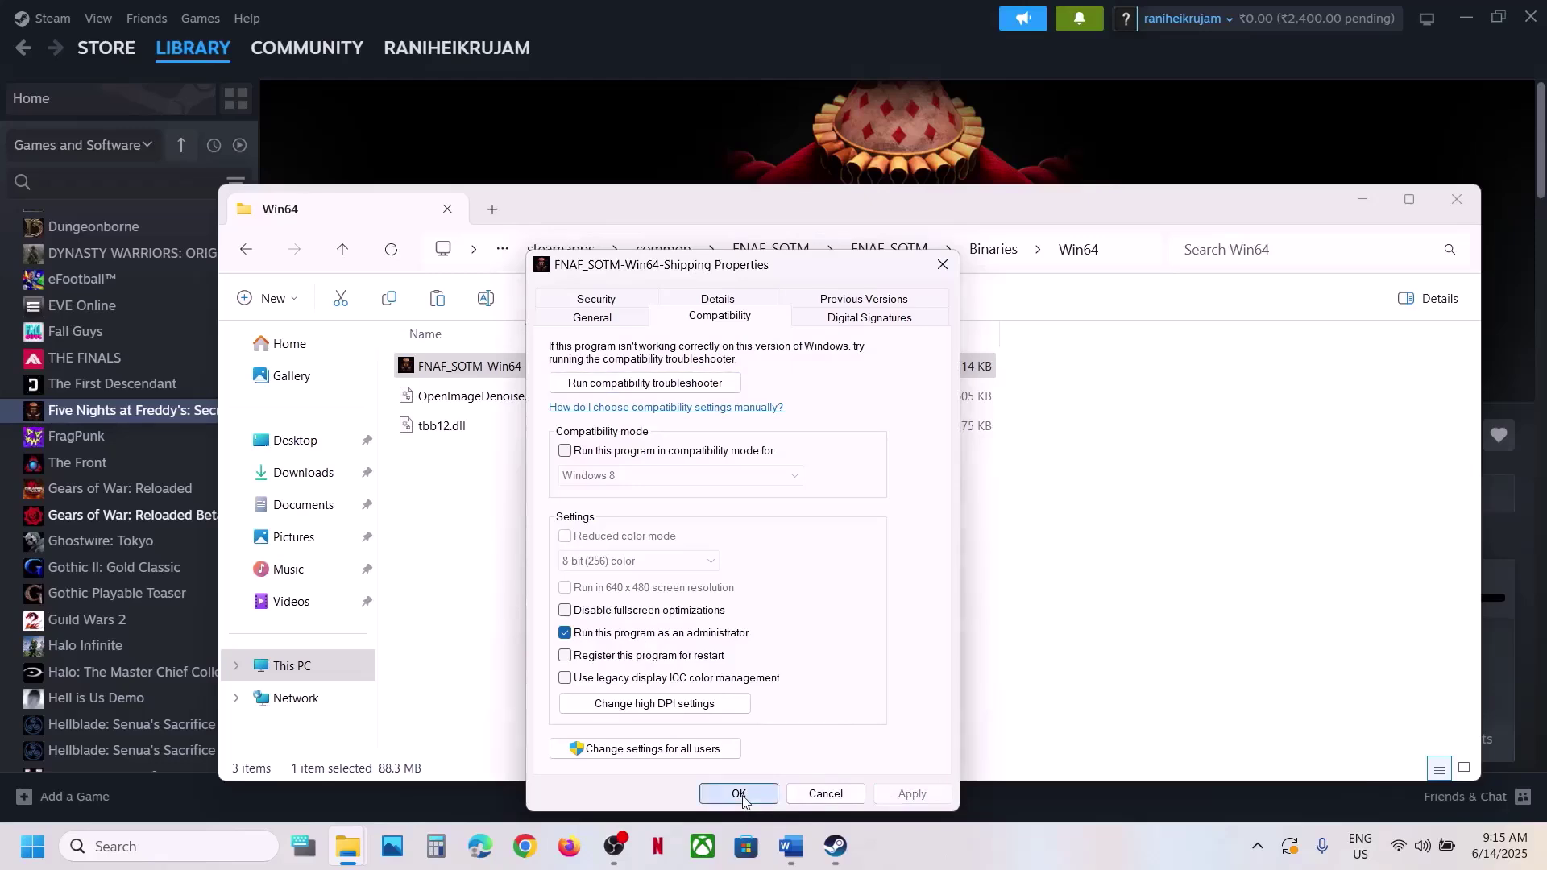
{"action": "left_click", "coordinate": [737, 794]}
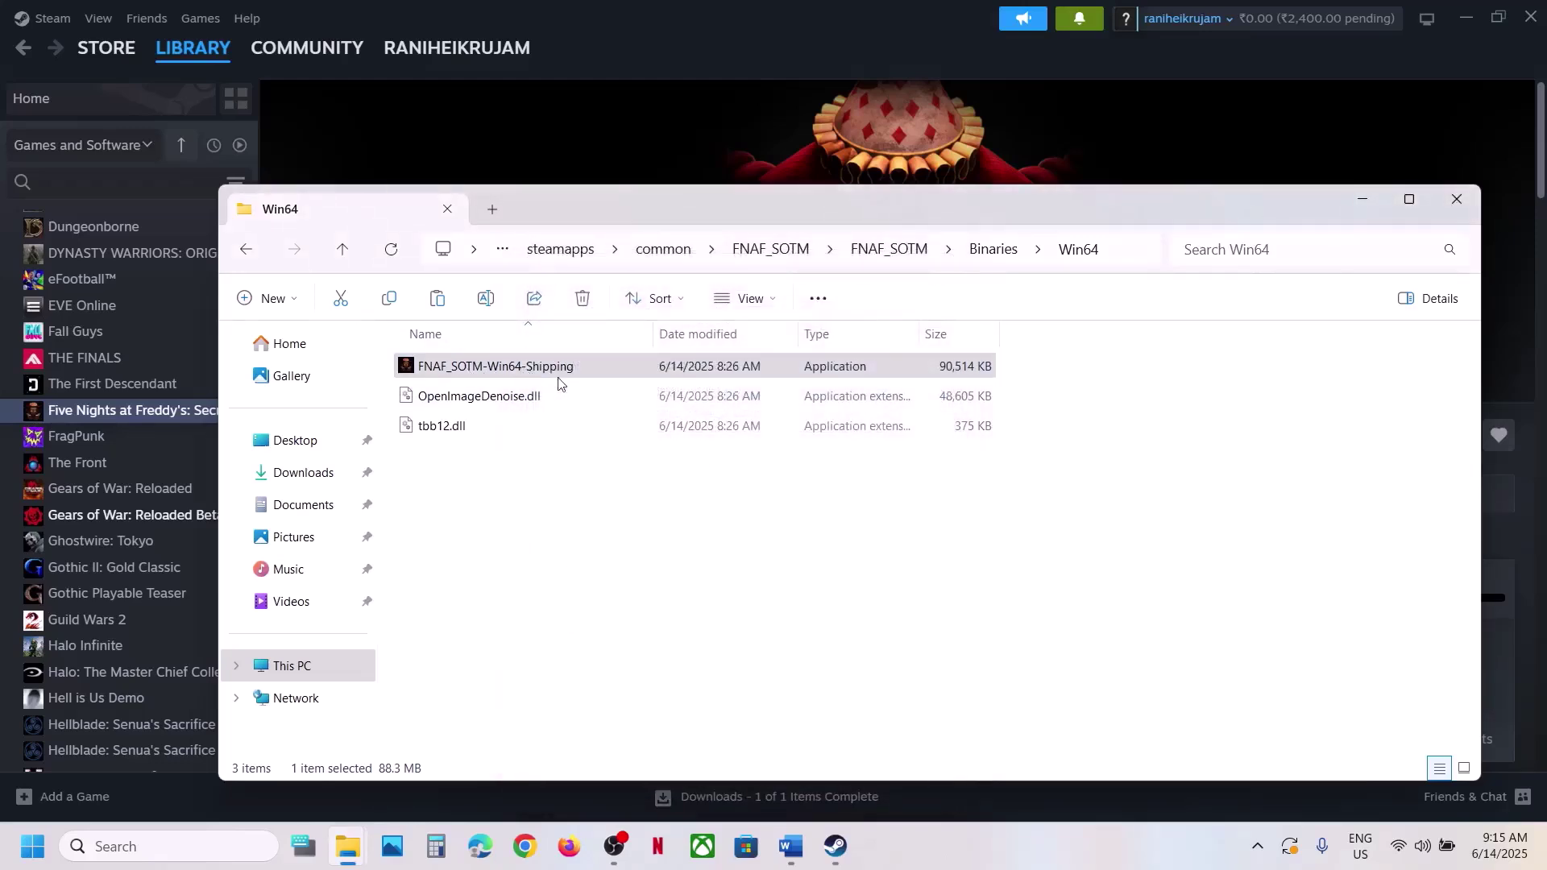
Step: Enable Windows 8 compatibility mode for the game executable
{"action": "right_click", "coordinate": [524, 374]}
{"action": "left_click", "coordinate": [606, 637]}
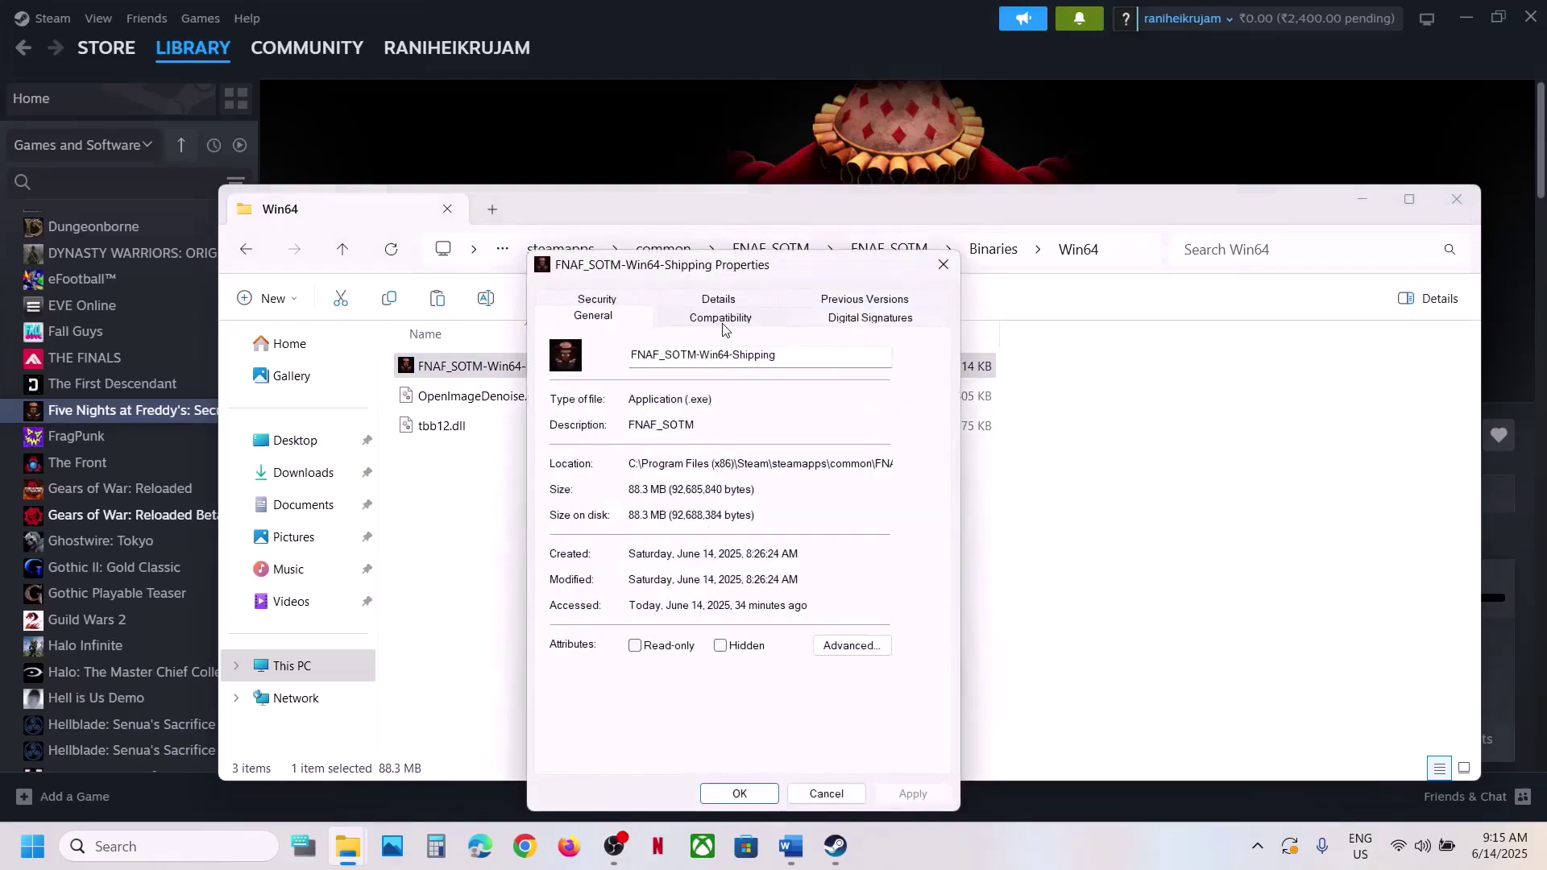
{"action": "left_click", "coordinate": [723, 321]}
{"action": "left_click", "coordinate": [566, 452]}
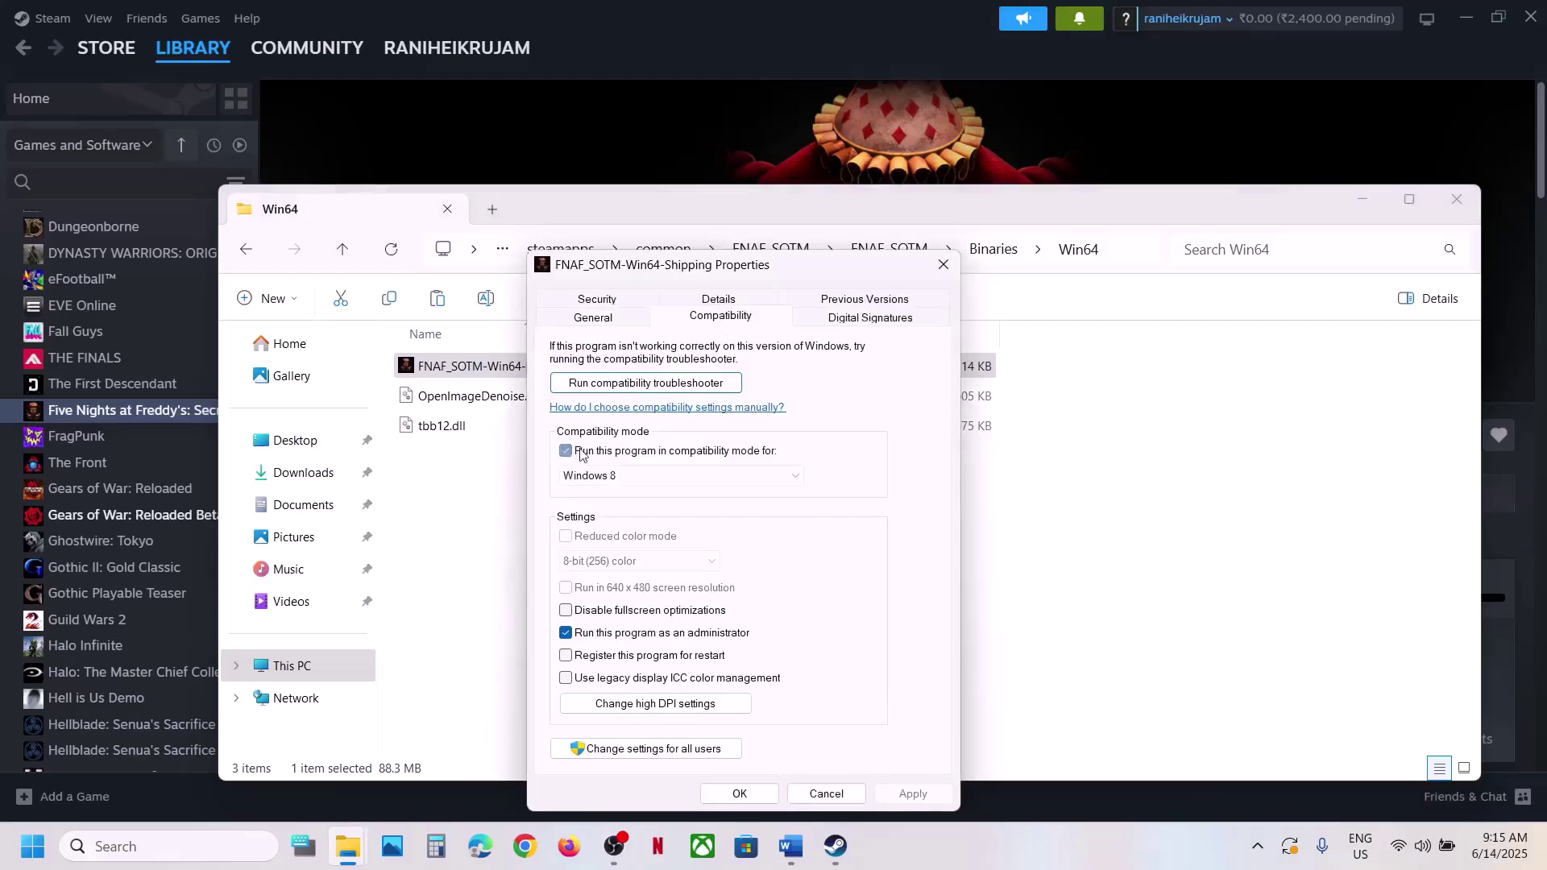
{"action": "left_click", "coordinate": [909, 796]}
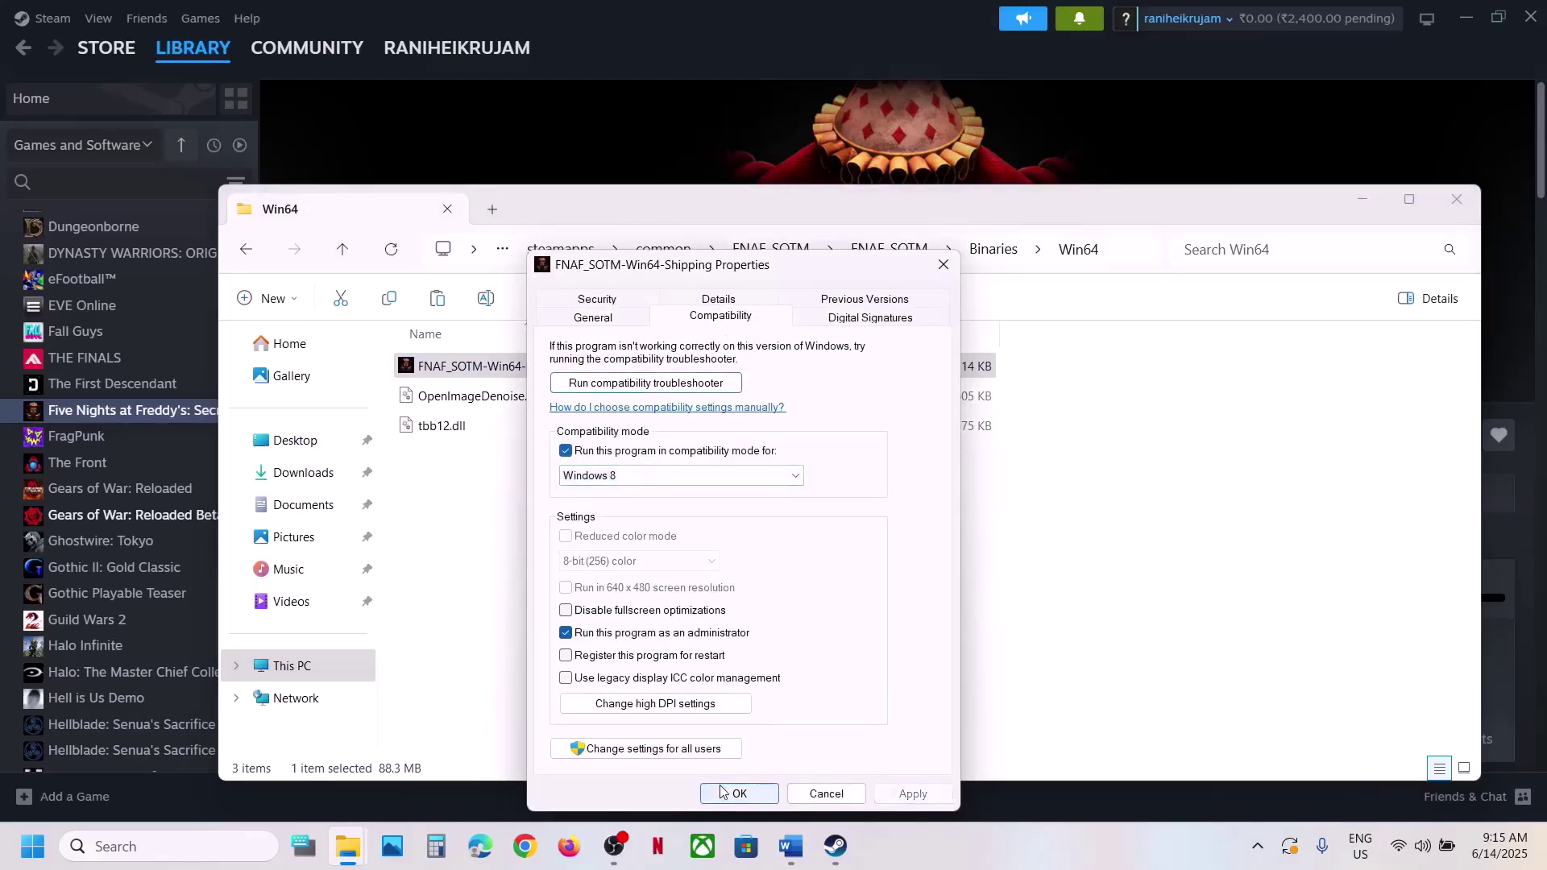
{"action": "left_click", "coordinate": [739, 794]}
Step: Switch compatibility mode to Windows 7 and disable fullscreen optimizations
{"action": "right_click", "coordinate": [513, 369]}
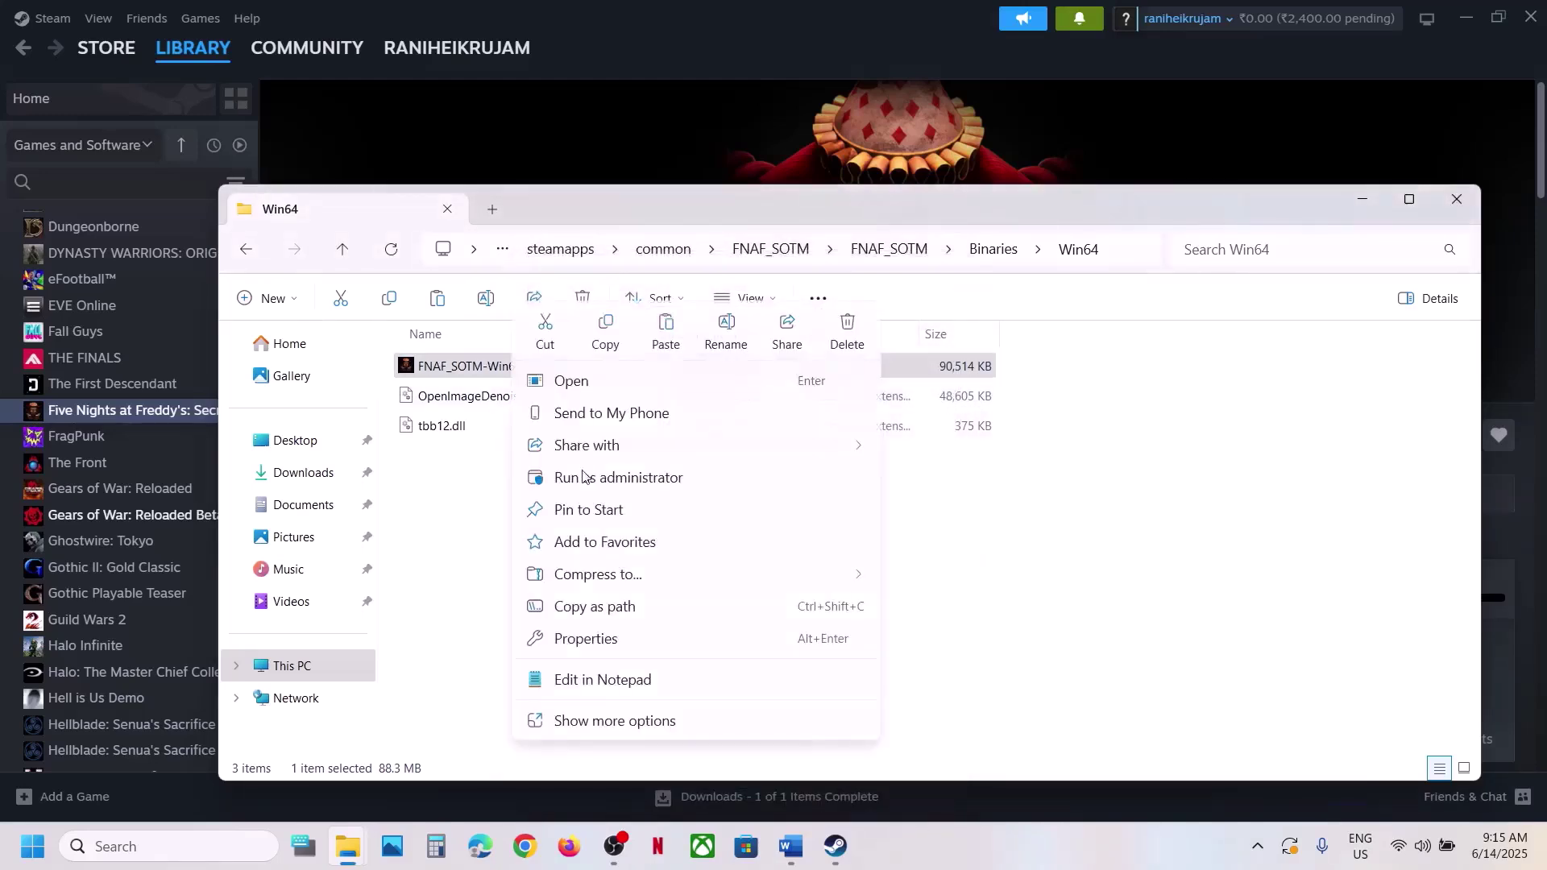
{"action": "left_click", "coordinate": [591, 641]}
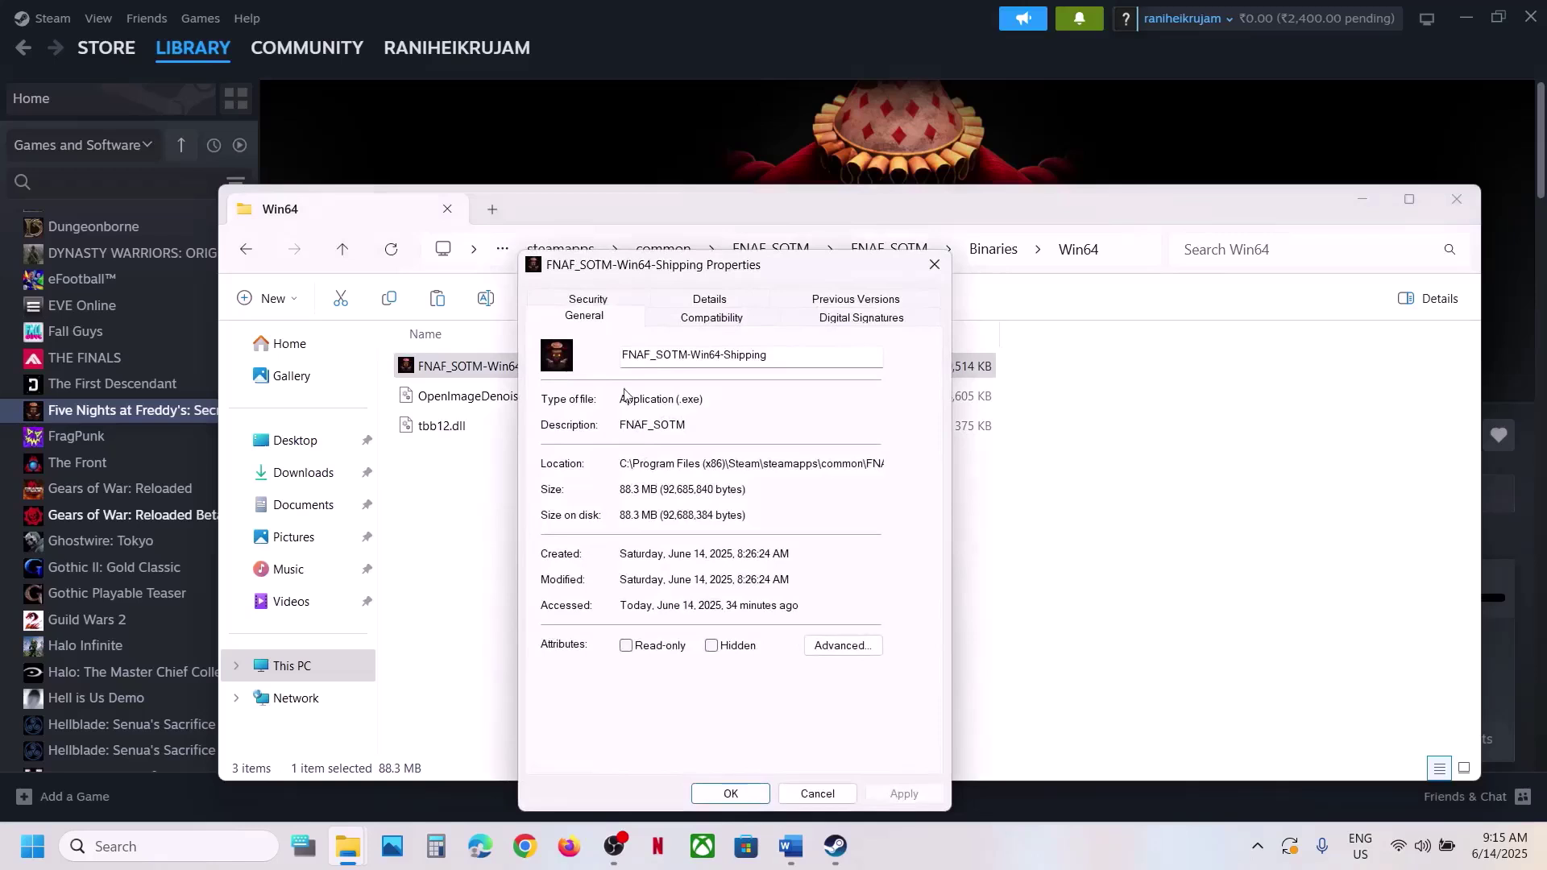
{"action": "left_click", "coordinate": [685, 322]}
{"action": "left_click", "coordinate": [612, 476]}
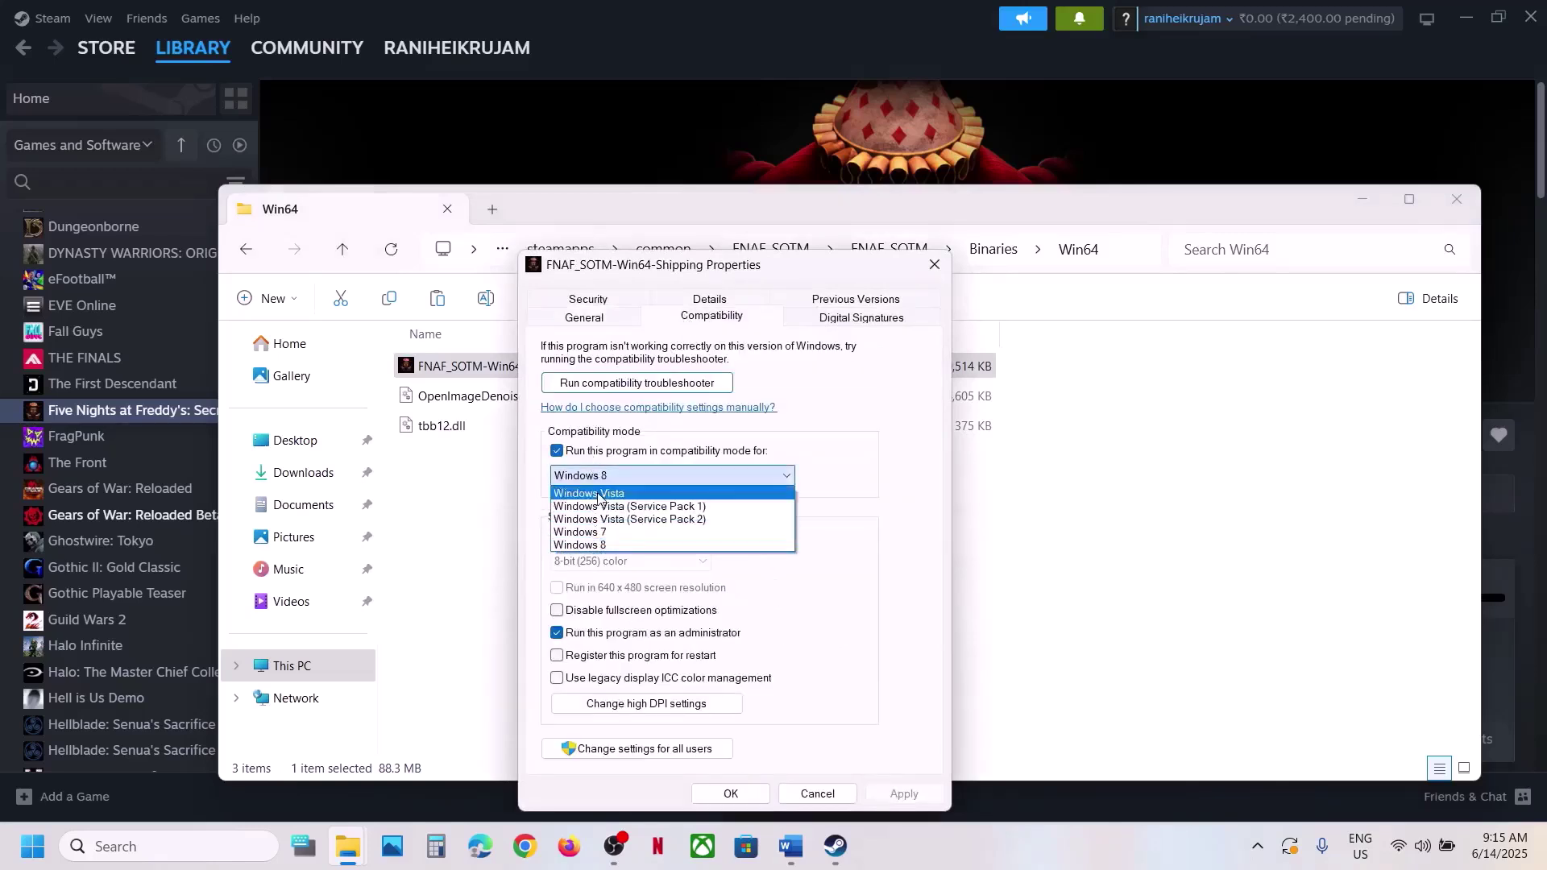
{"action": "left_click", "coordinate": [613, 533]}
{"action": "left_click", "coordinate": [896, 796]}
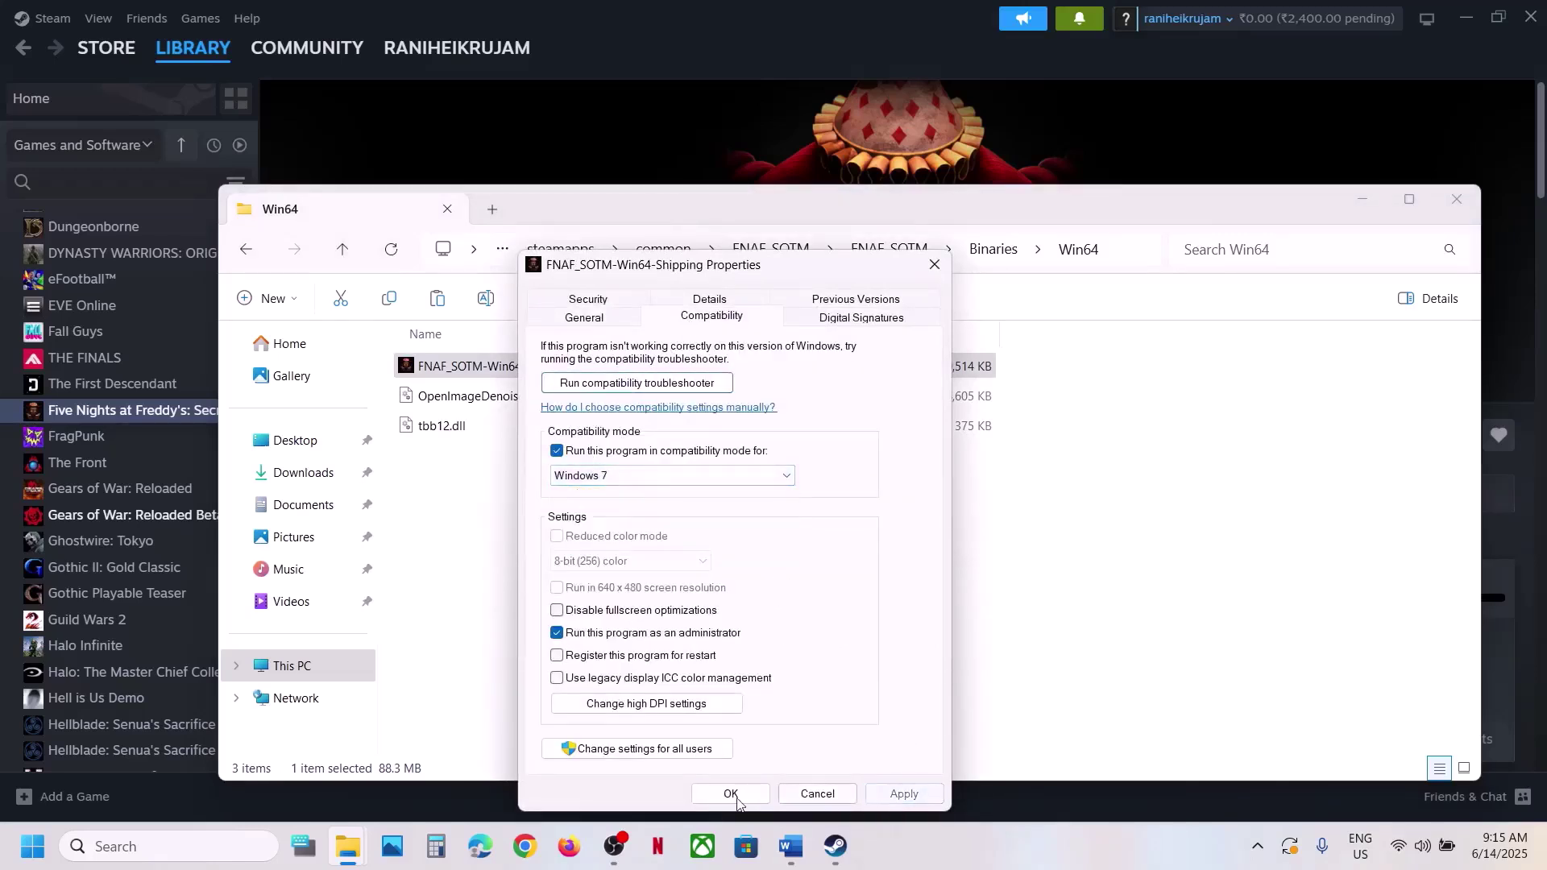
{"action": "left_click", "coordinate": [586, 613]}
{"action": "left_click", "coordinate": [907, 796]}
{"action": "left_click", "coordinate": [727, 793]}
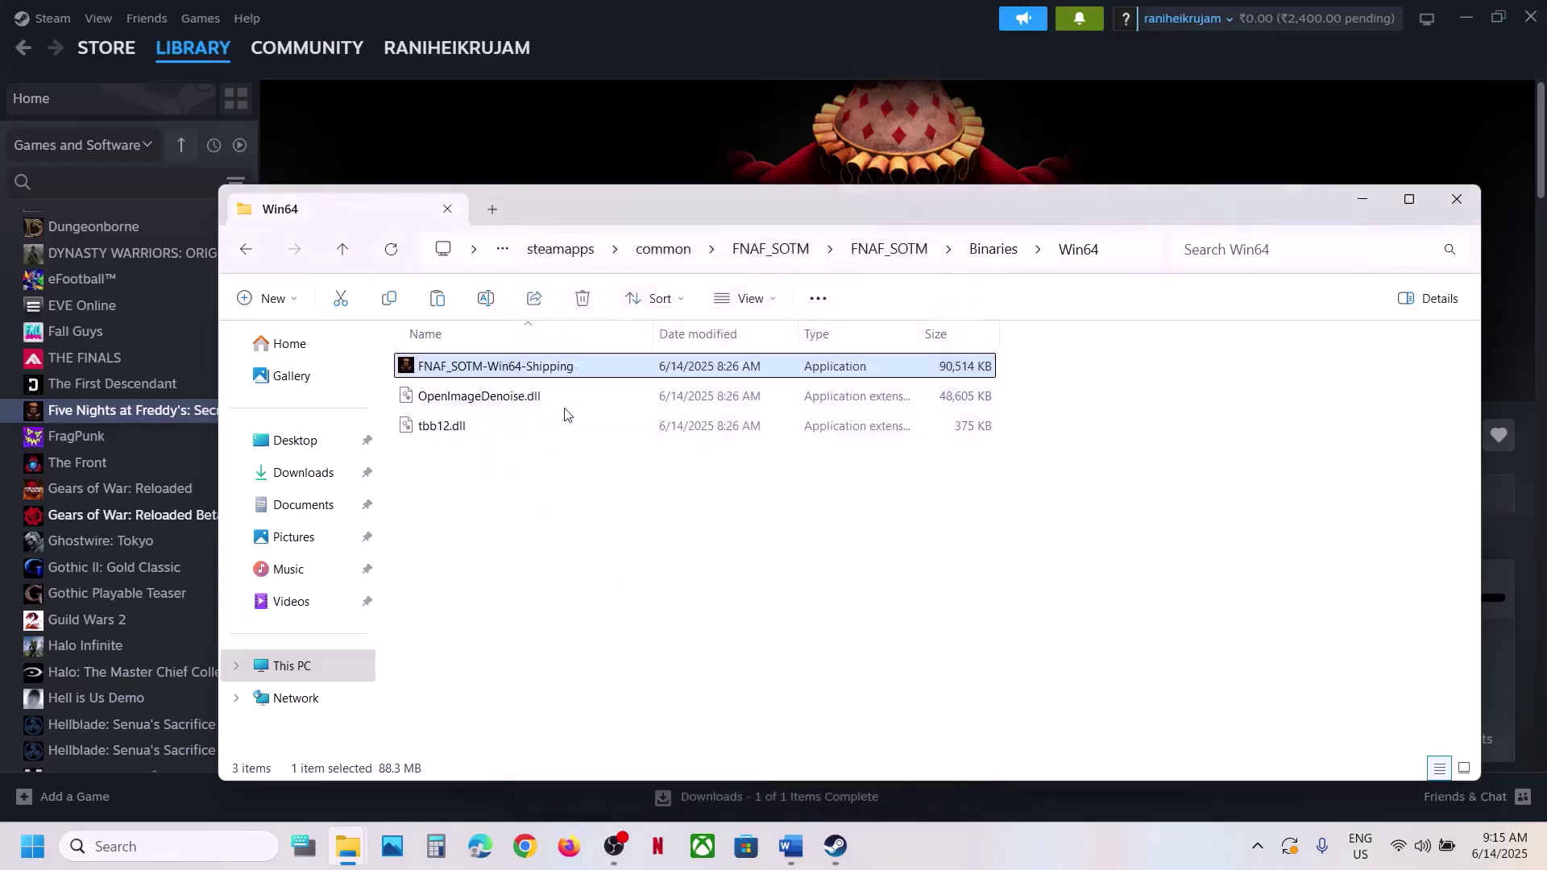
Step: Clear the executable's compatibility options again and save the properties
{"action": "right_click", "coordinate": [534, 372]}
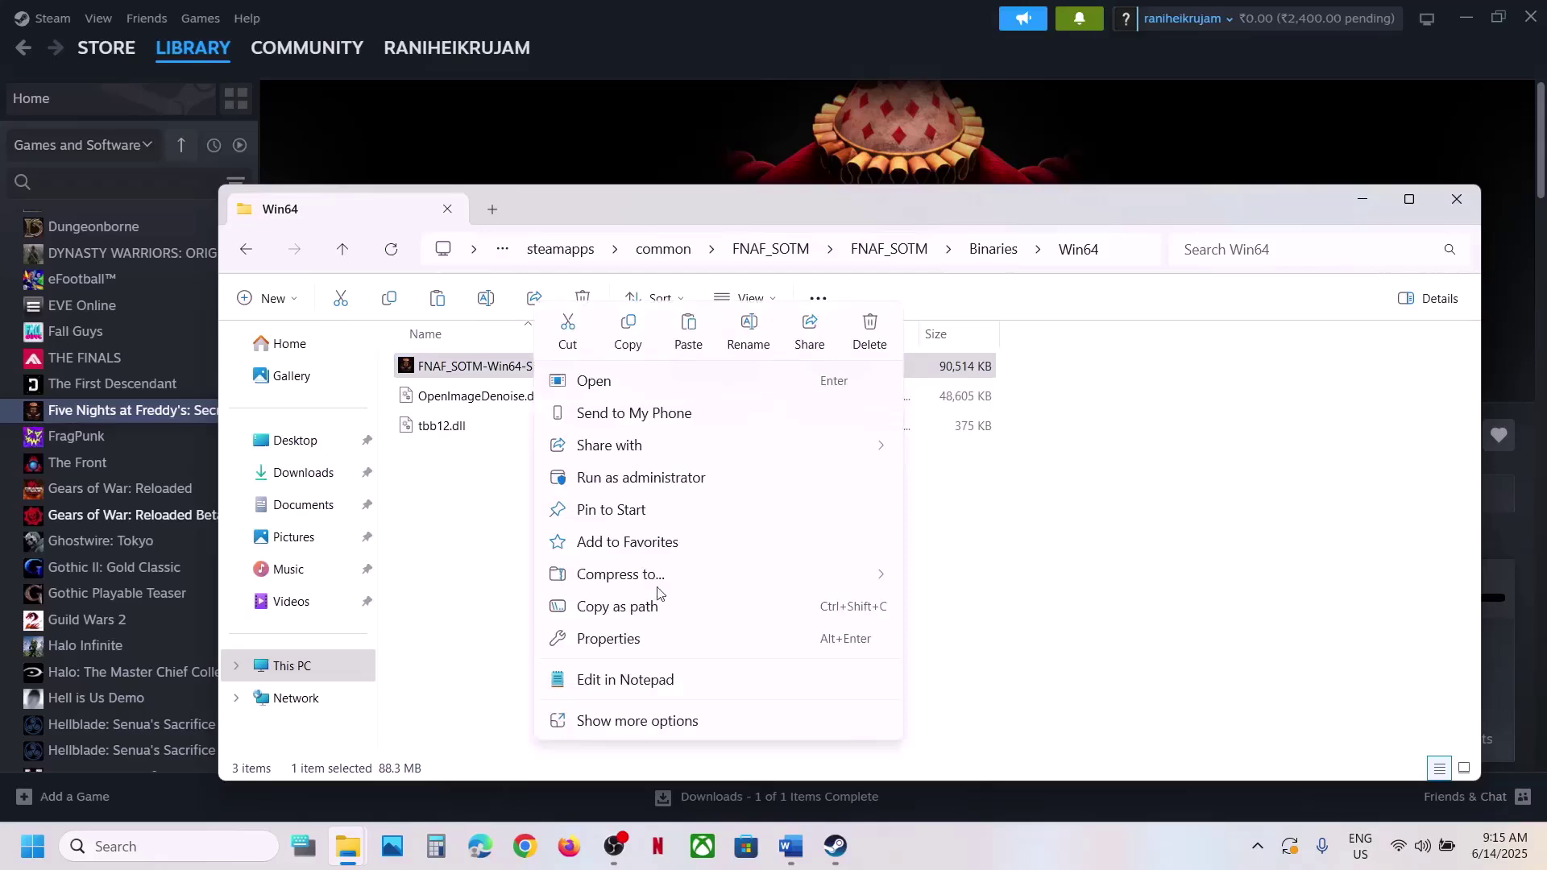
{"action": "left_click", "coordinate": [642, 641]}
{"action": "left_click", "coordinate": [717, 318]}
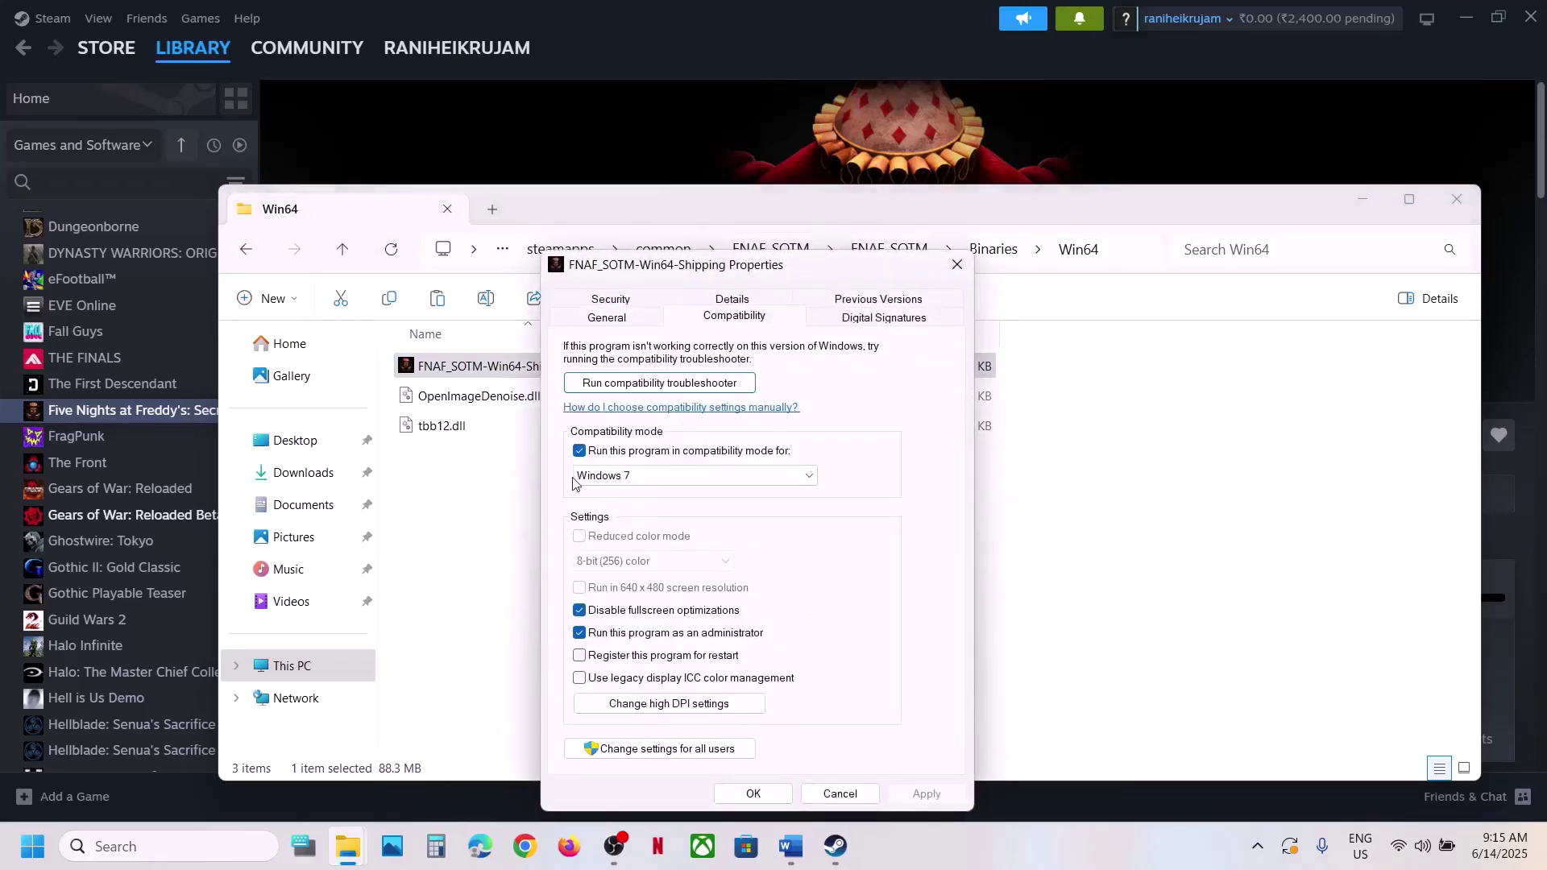
{"action": "left_click", "coordinate": [577, 453]}
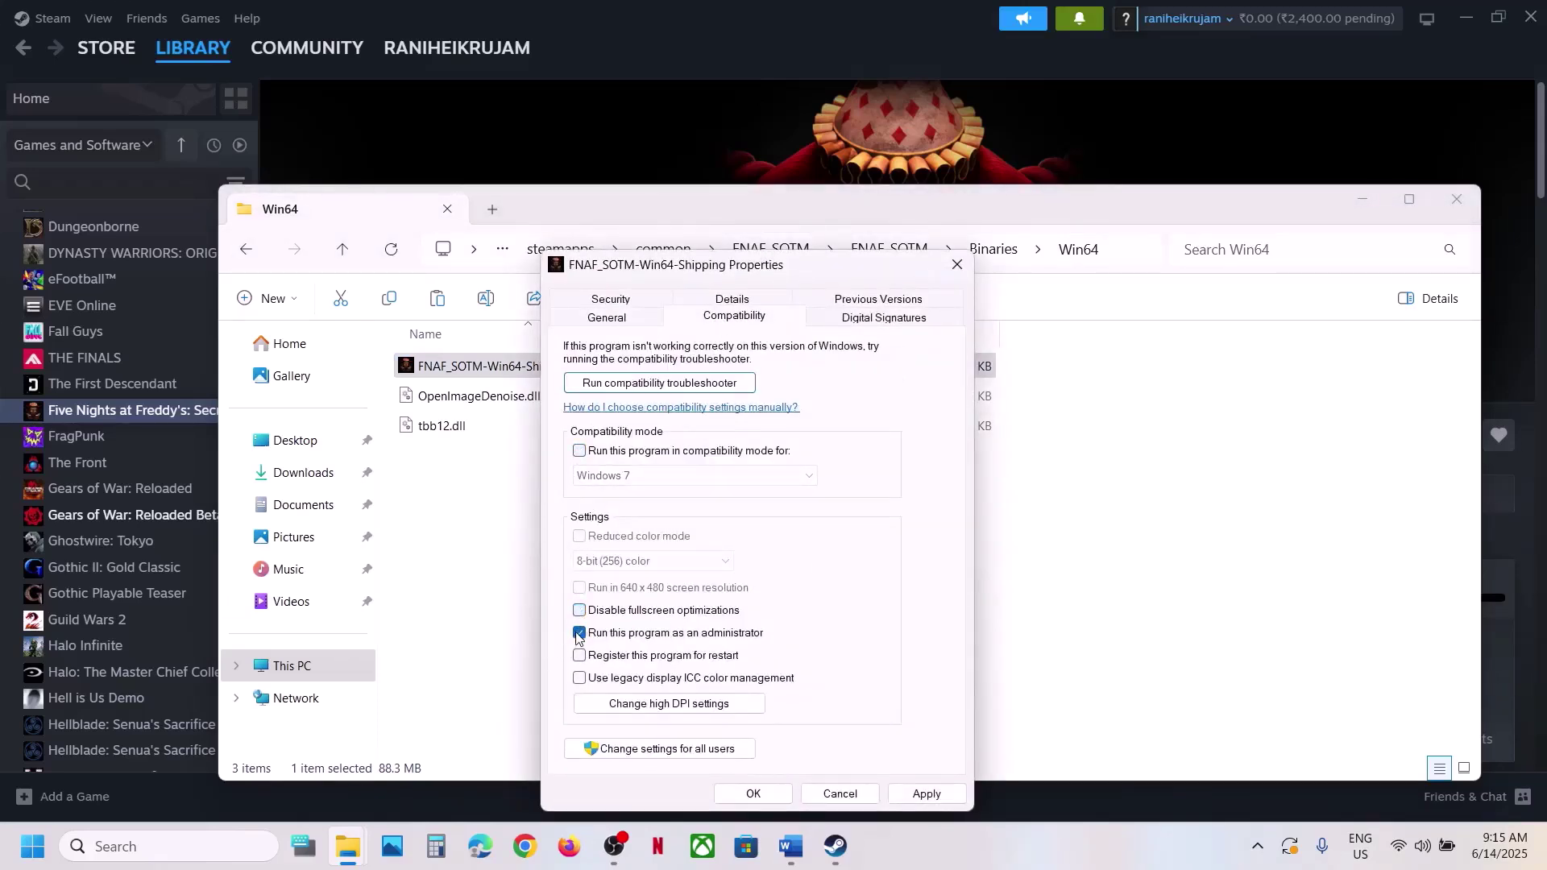
{"action": "left_click", "coordinate": [925, 793]}
{"action": "left_click", "coordinate": [752, 794]}
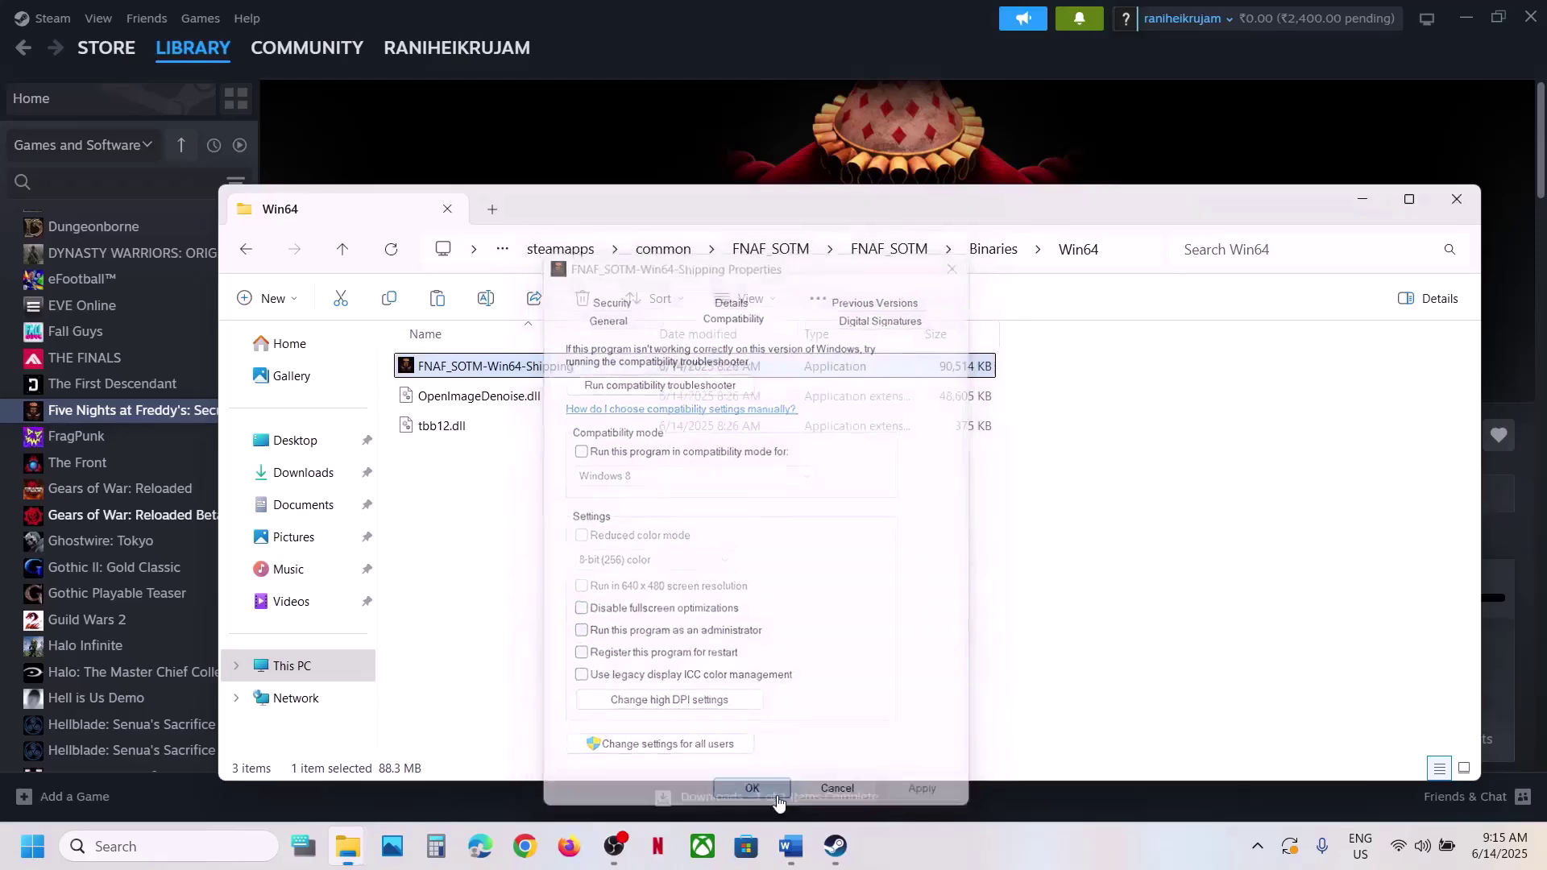
{"action": "left_click", "coordinate": [771, 143]}
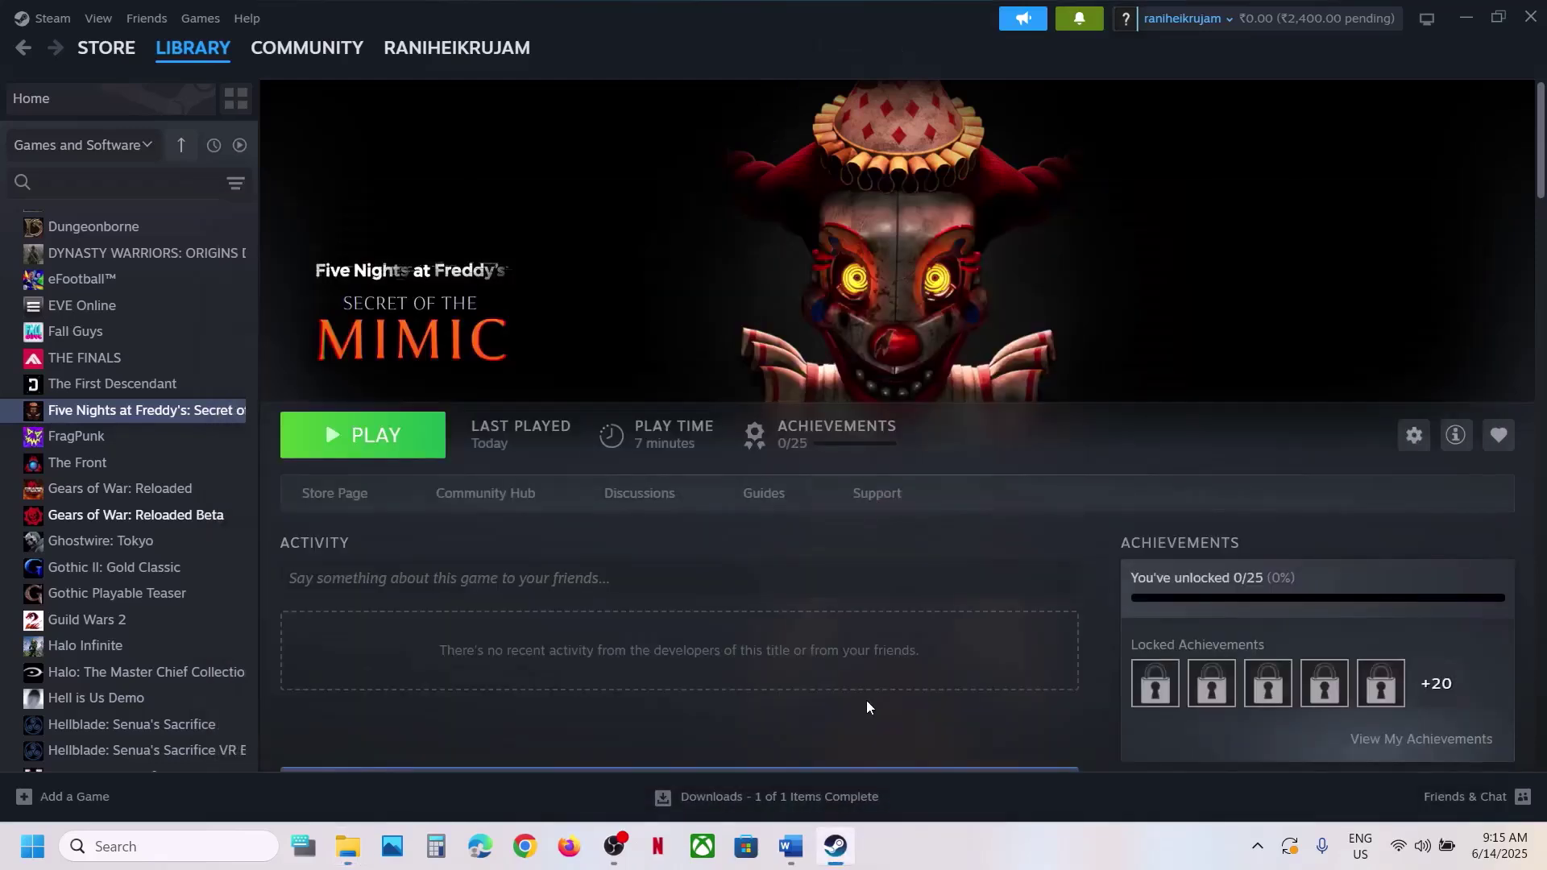
Step: Highlight Word's Step 6 note on allowing the game exe through Windows Security
{"action": "left_click", "coordinate": [791, 846]}
{"action": "scroll", "coordinate": [432, 494], "scroll_direction": "down", "scroll_amount": 3}
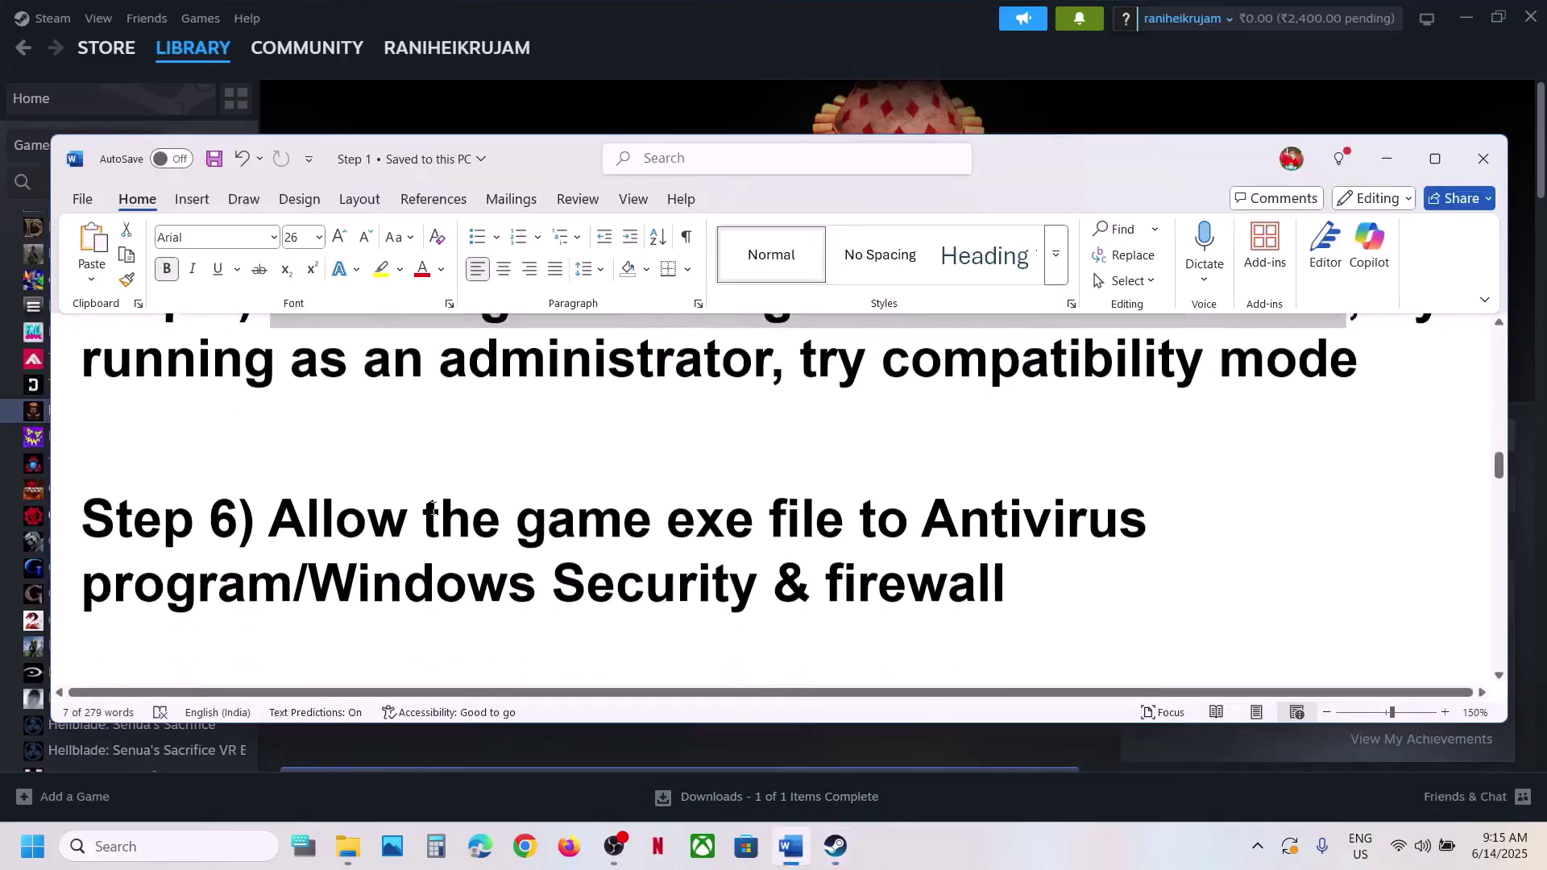
{"action": "left_click_drag", "start_coordinate": [264, 507], "coordinate": [290, 584]}
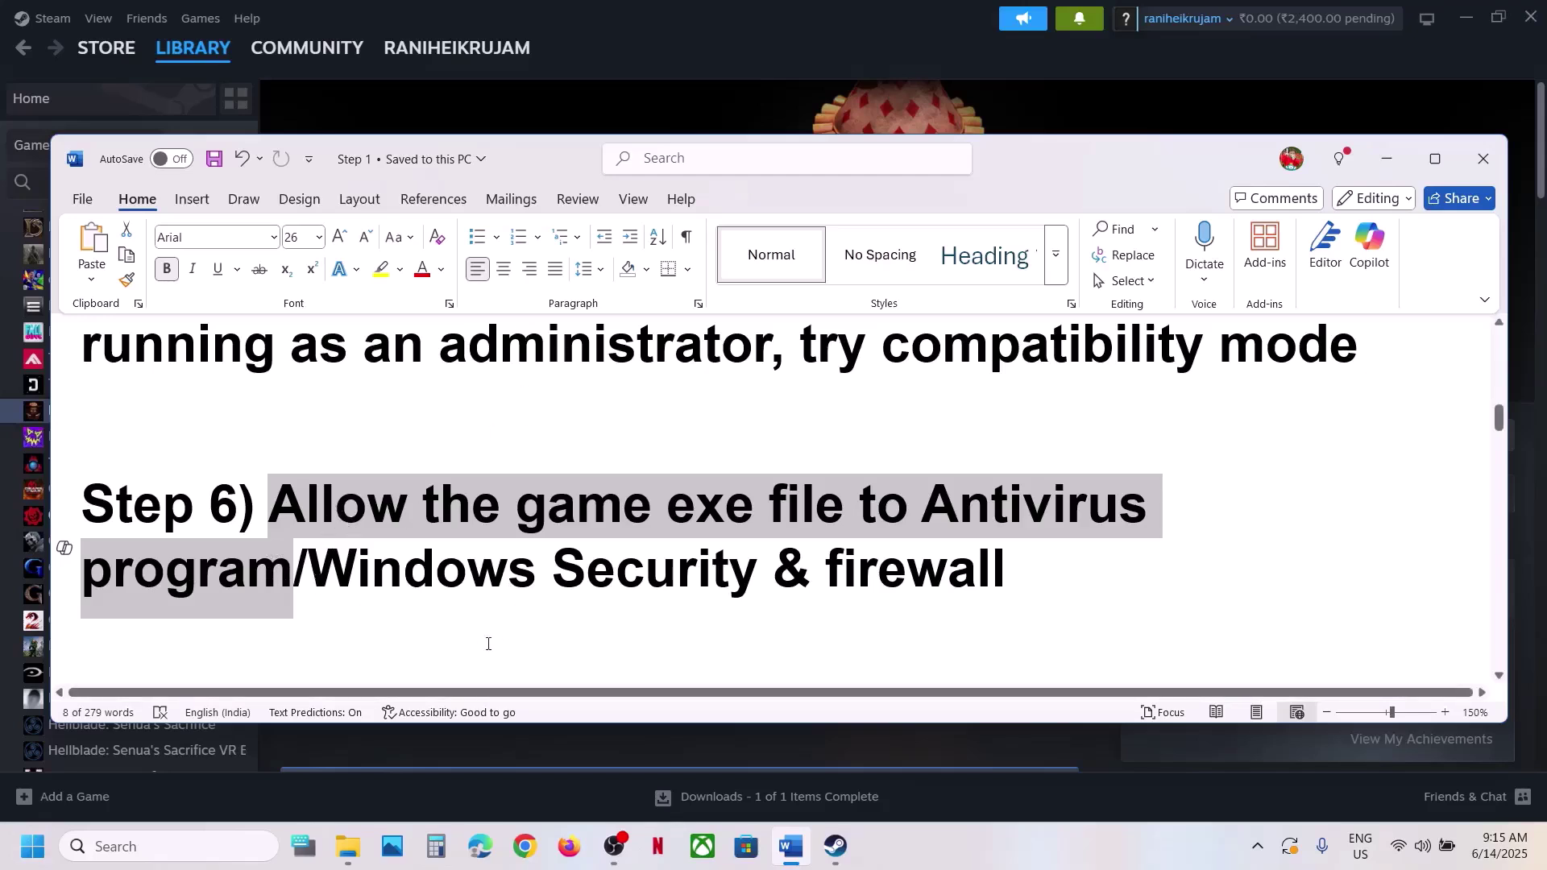
{"action": "left_click_drag", "start_coordinate": [378, 569], "coordinate": [762, 568]}
{"action": "left_click", "coordinate": [659, 66]}
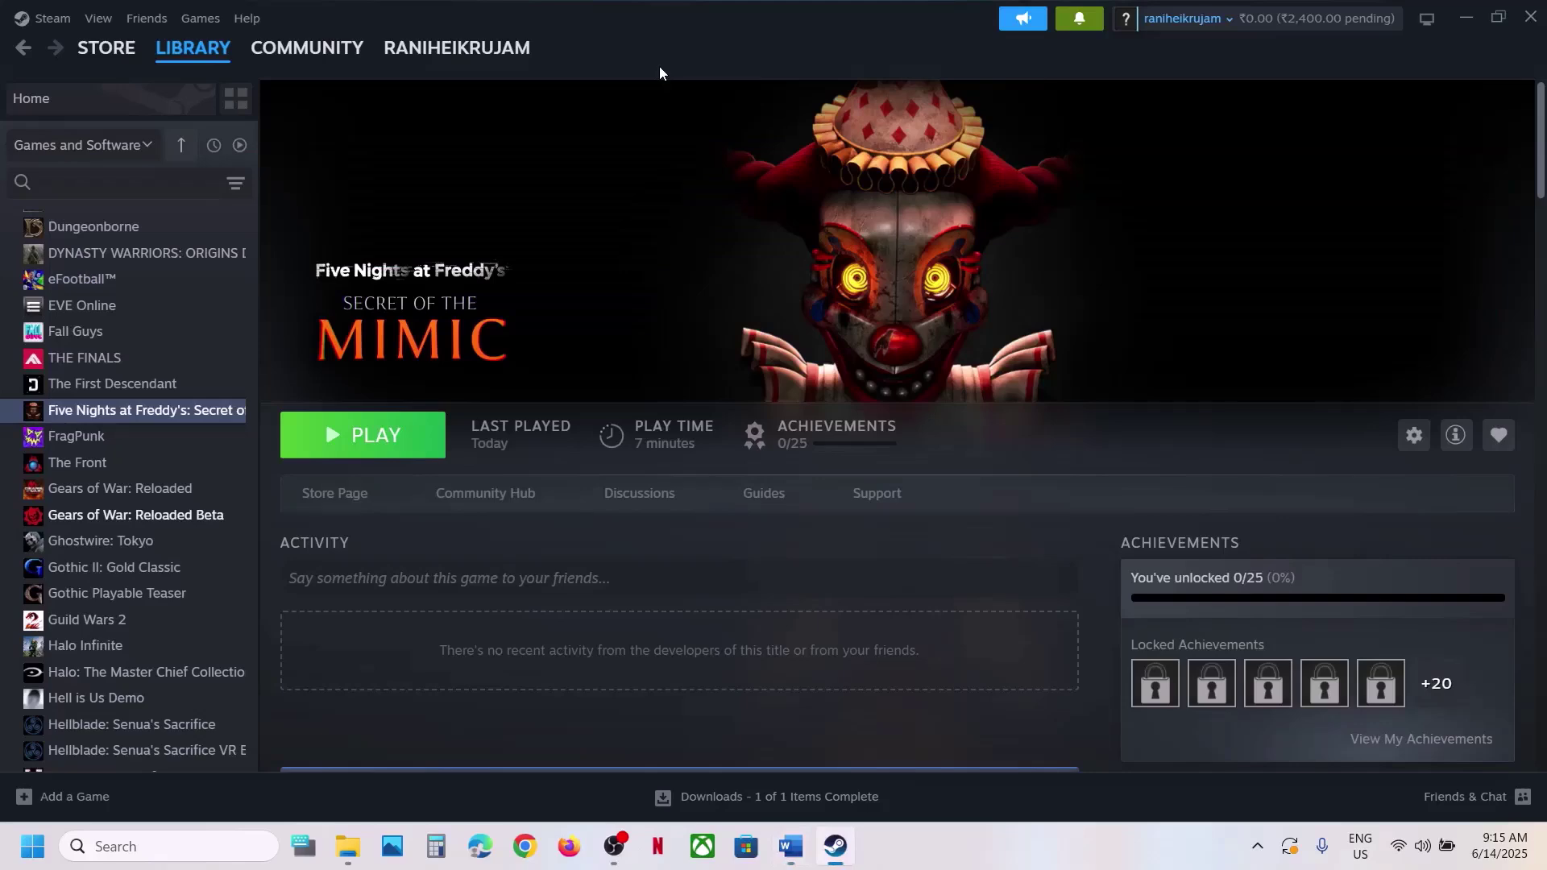
Step: Open Controlled folder access's allowed apps via Settings, Windows Security and Ransomware protection
{"action": "key", "text": "super+i"}
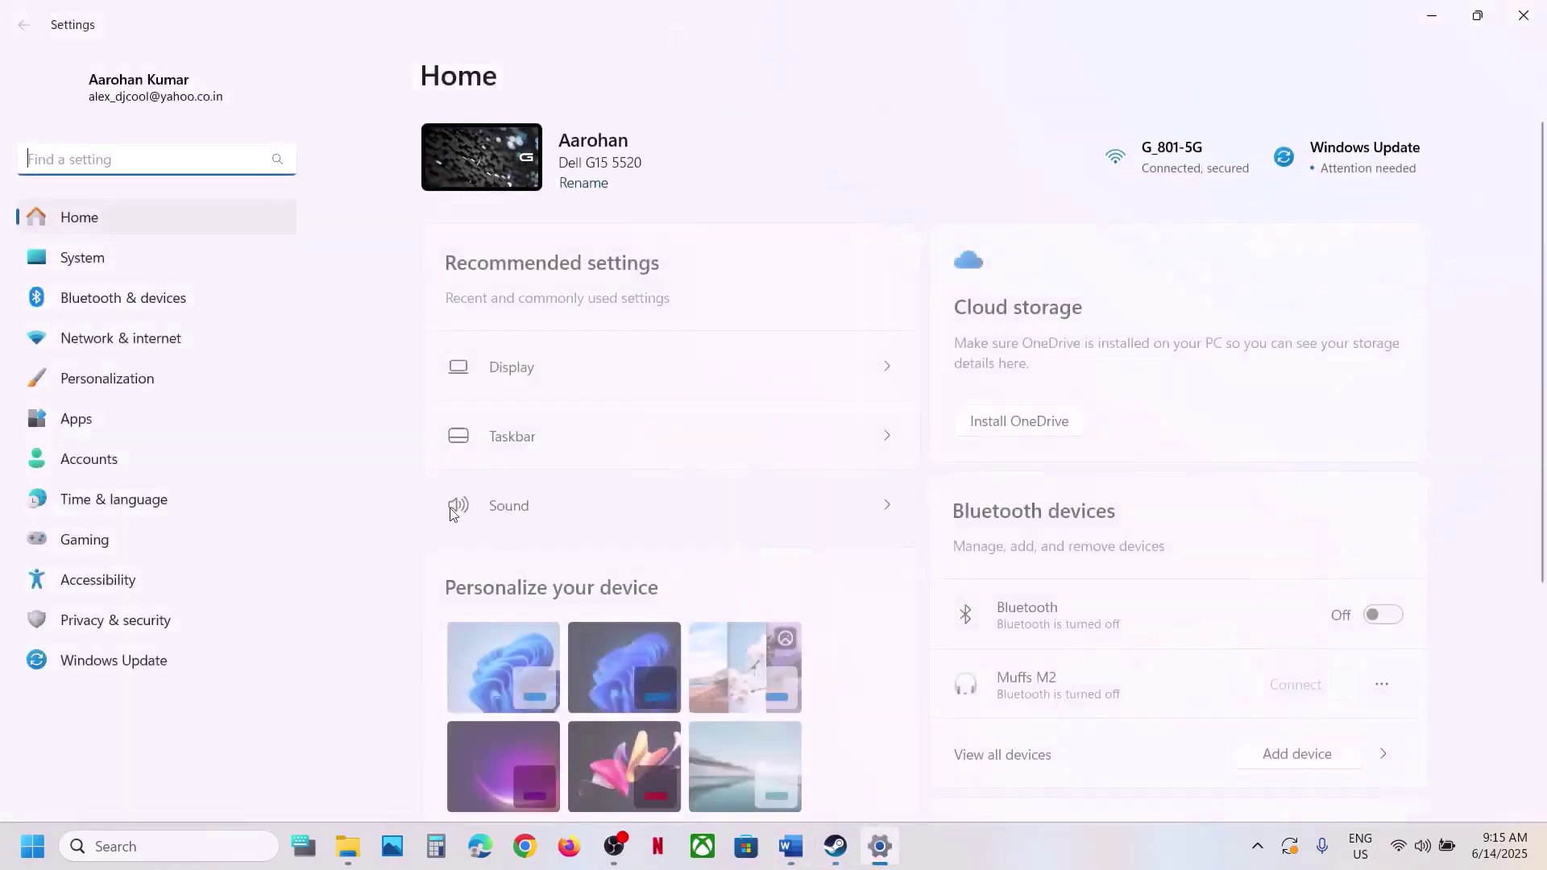
{"action": "left_click", "coordinate": [149, 622]}
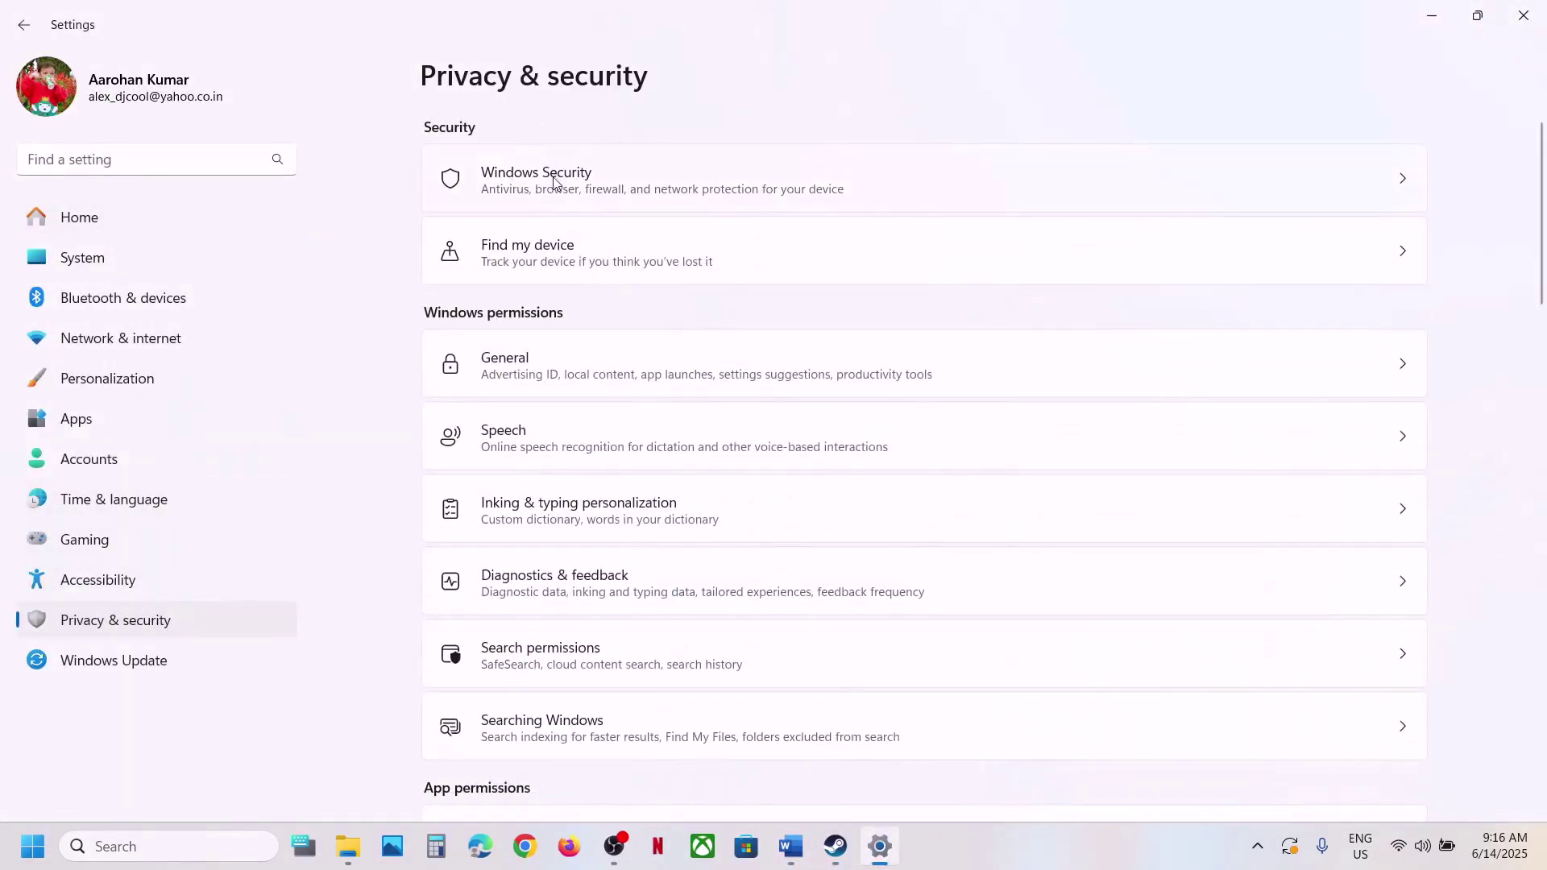
{"action": "left_click", "coordinate": [597, 194]}
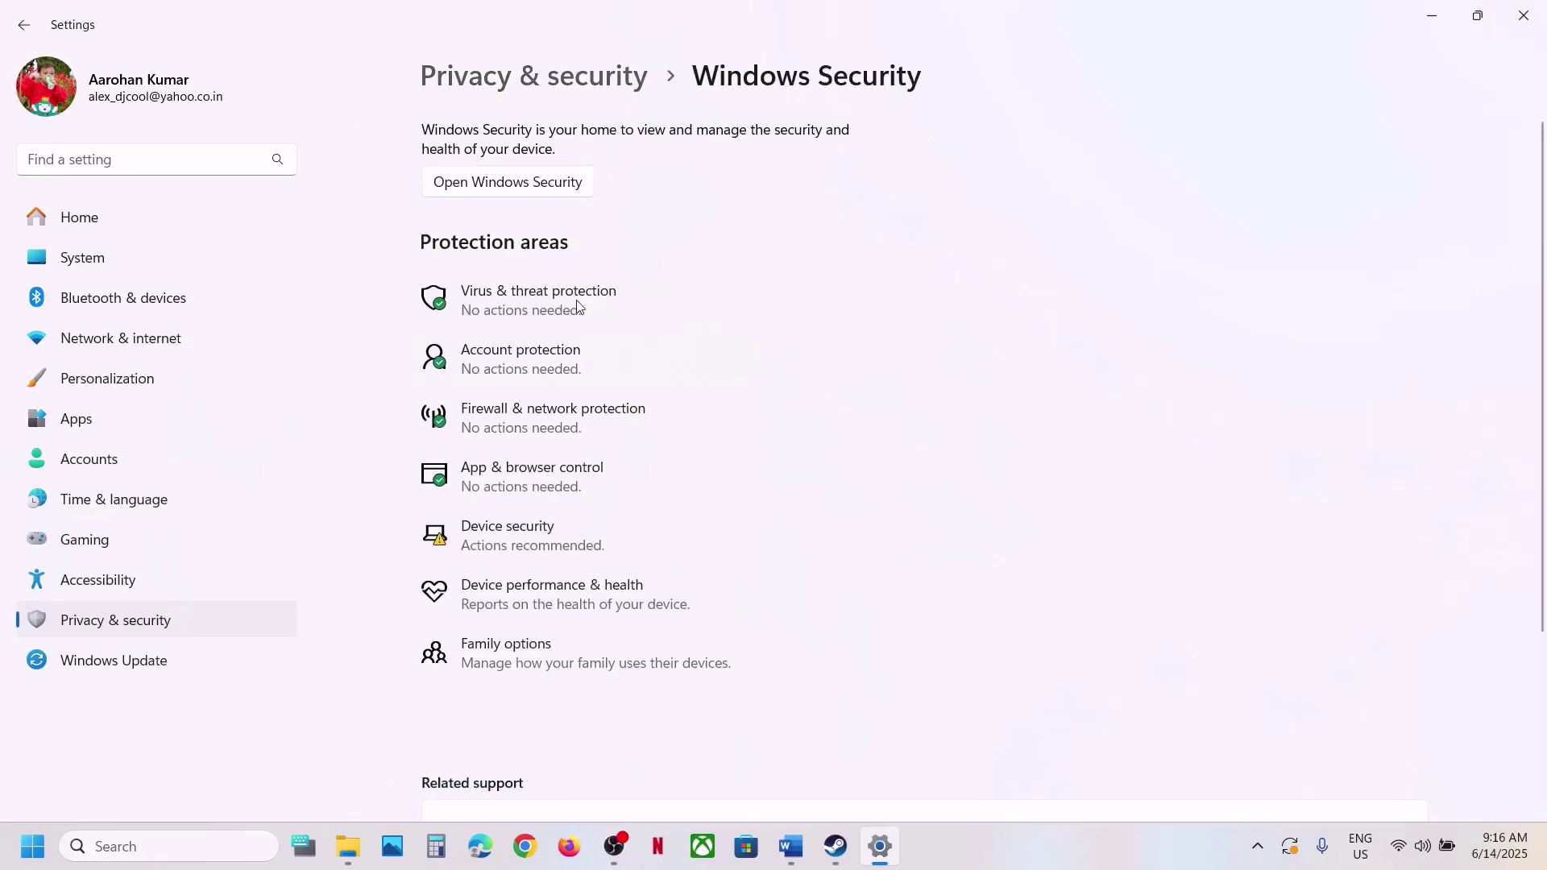
{"action": "left_click", "coordinate": [545, 312]}
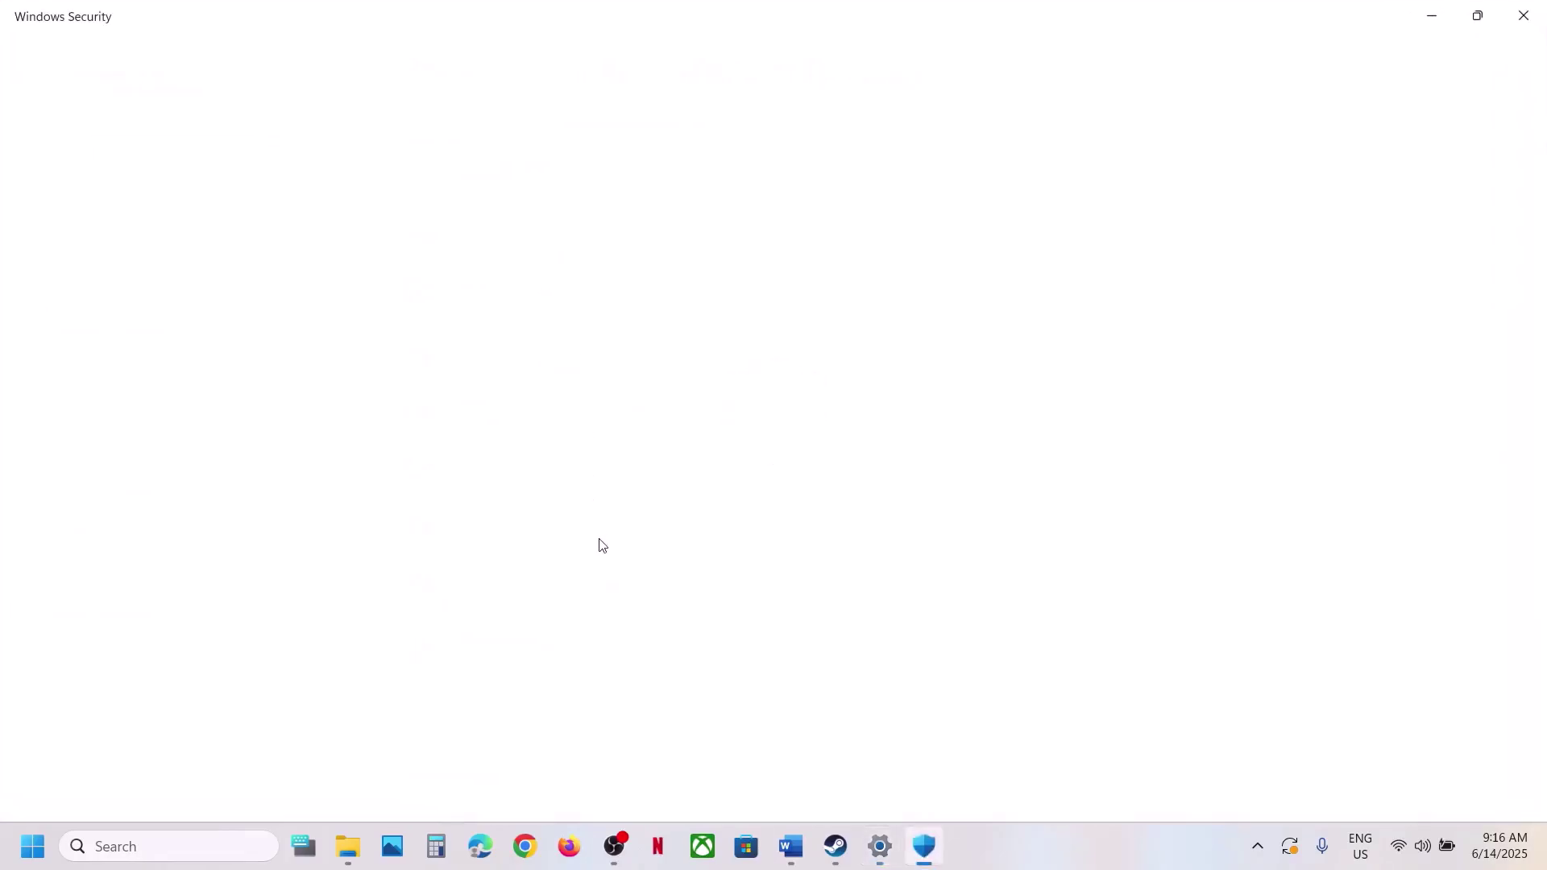
{"action": "scroll", "coordinate": [575, 585], "scroll_direction": "down", "scroll_amount": 3}
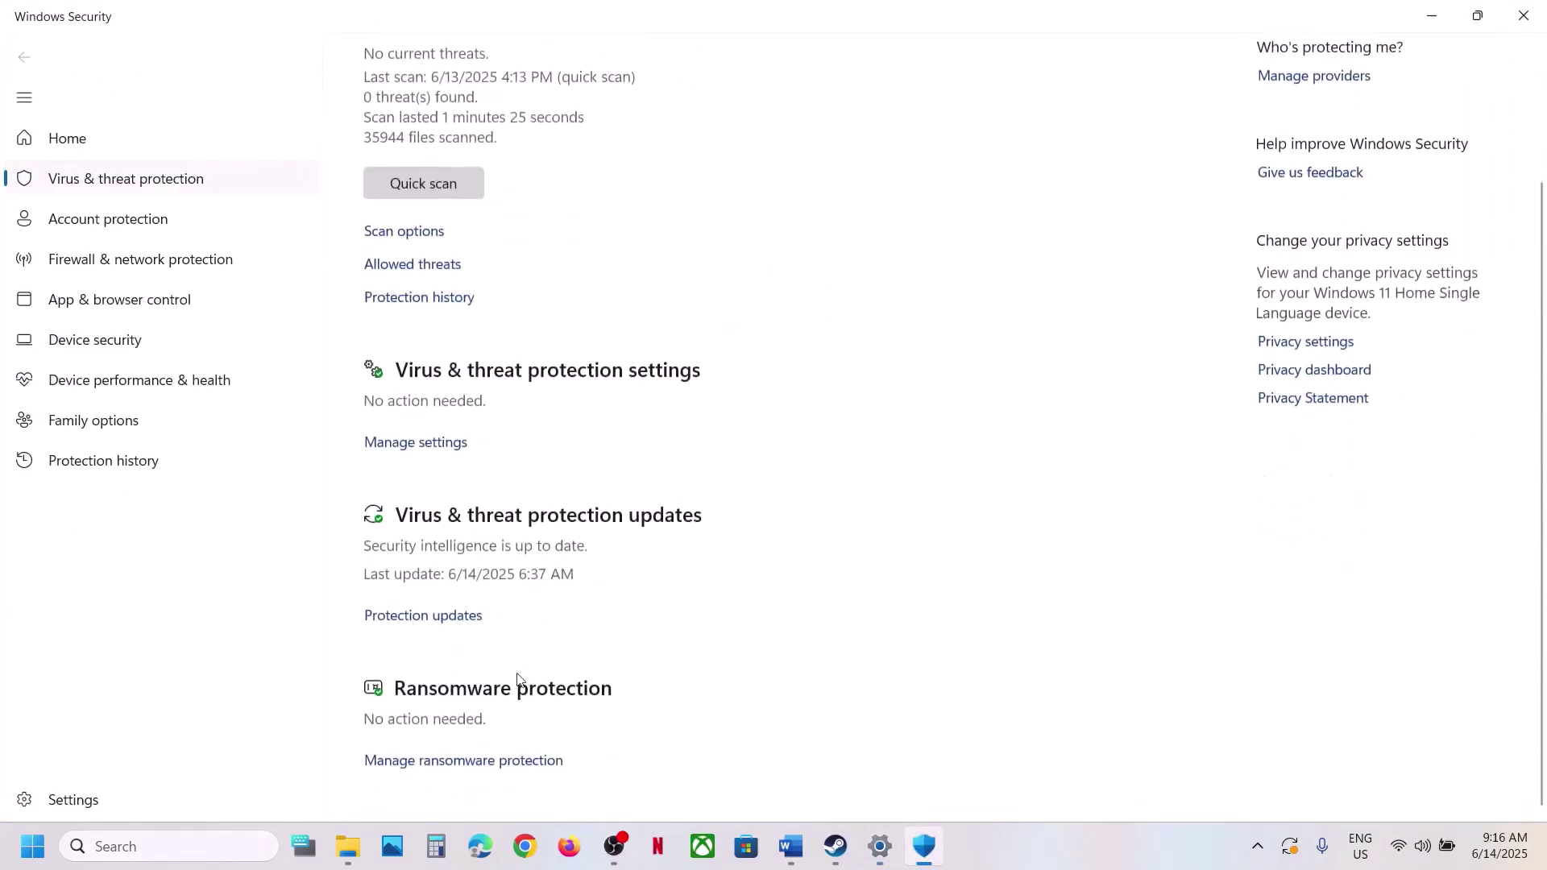
{"action": "left_click", "coordinate": [487, 758]}
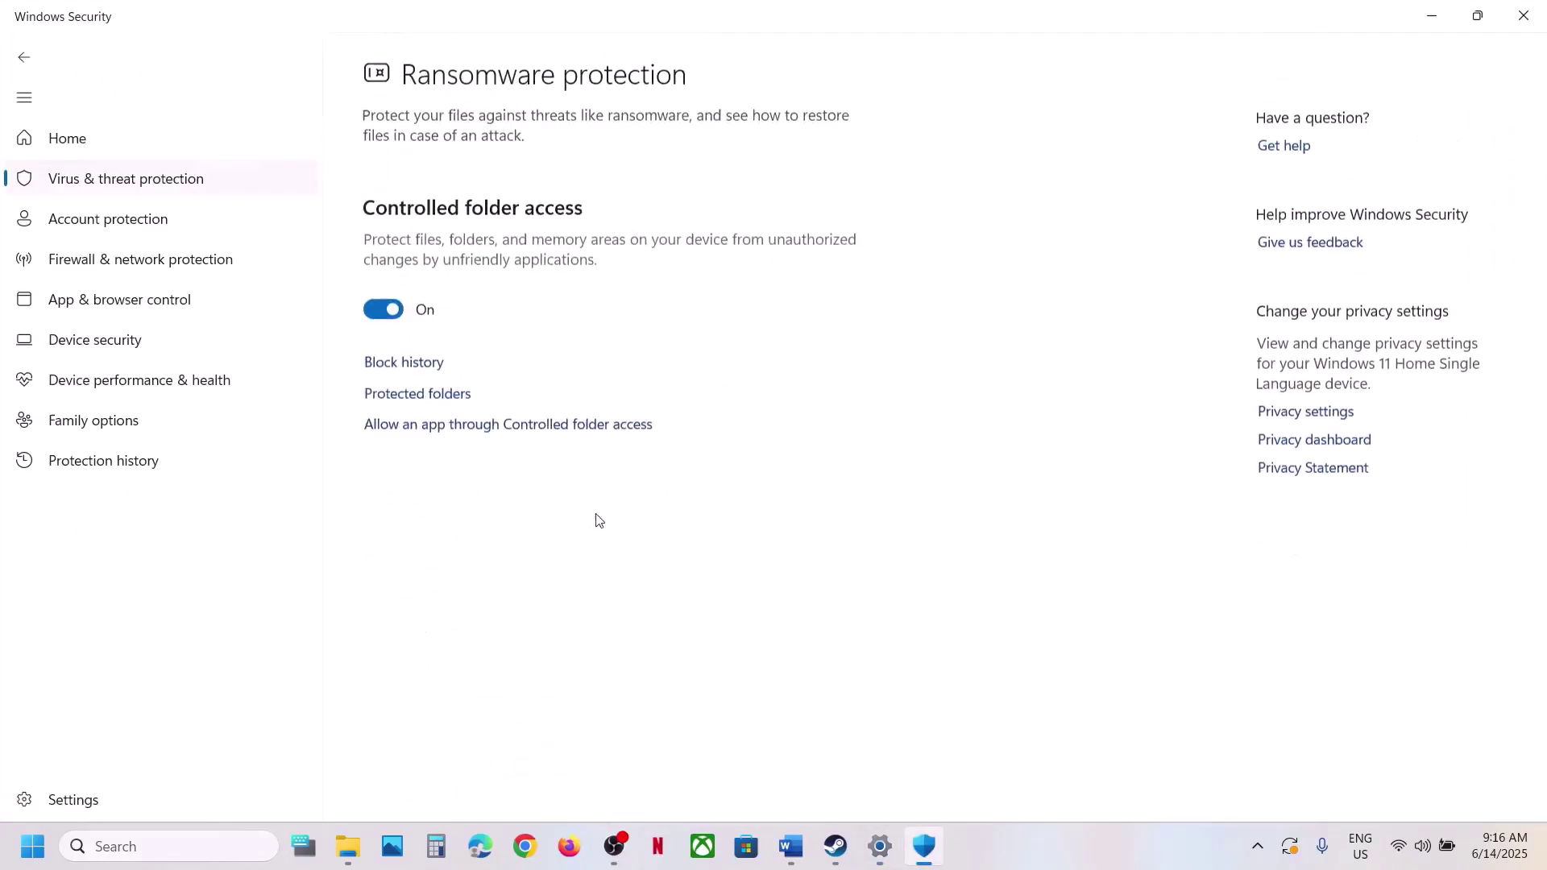
{"action": "left_click", "coordinate": [494, 432]}
{"action": "left_click", "coordinate": [644, 580]}
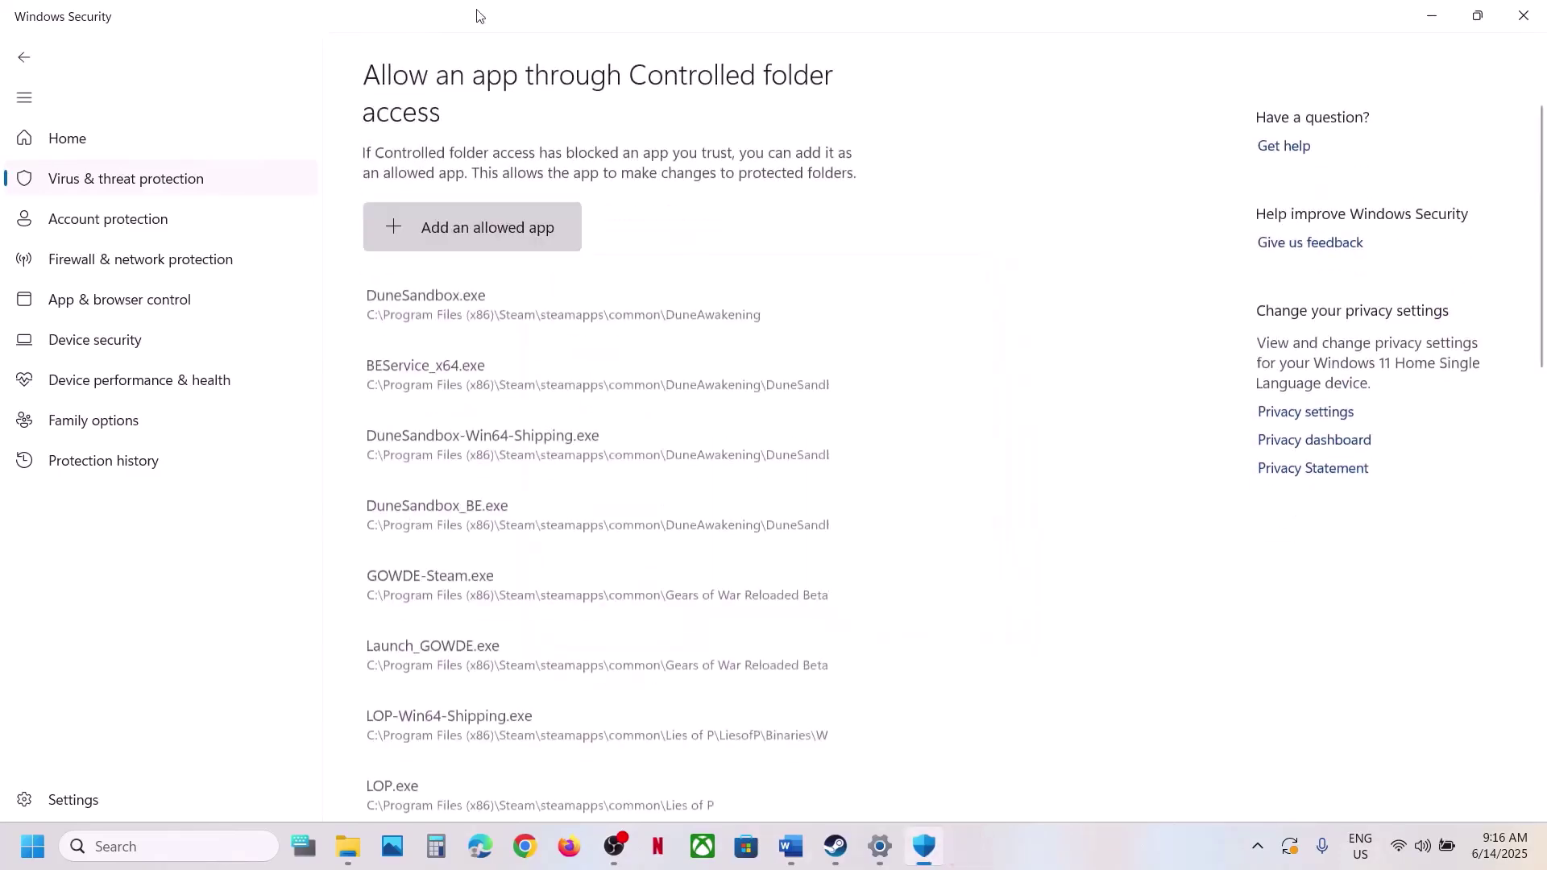
Step: Add FNAF_SOTM.exe from steamapps\common\FNAF_SOTM as an allowed app
{"action": "left_click", "coordinate": [506, 234]}
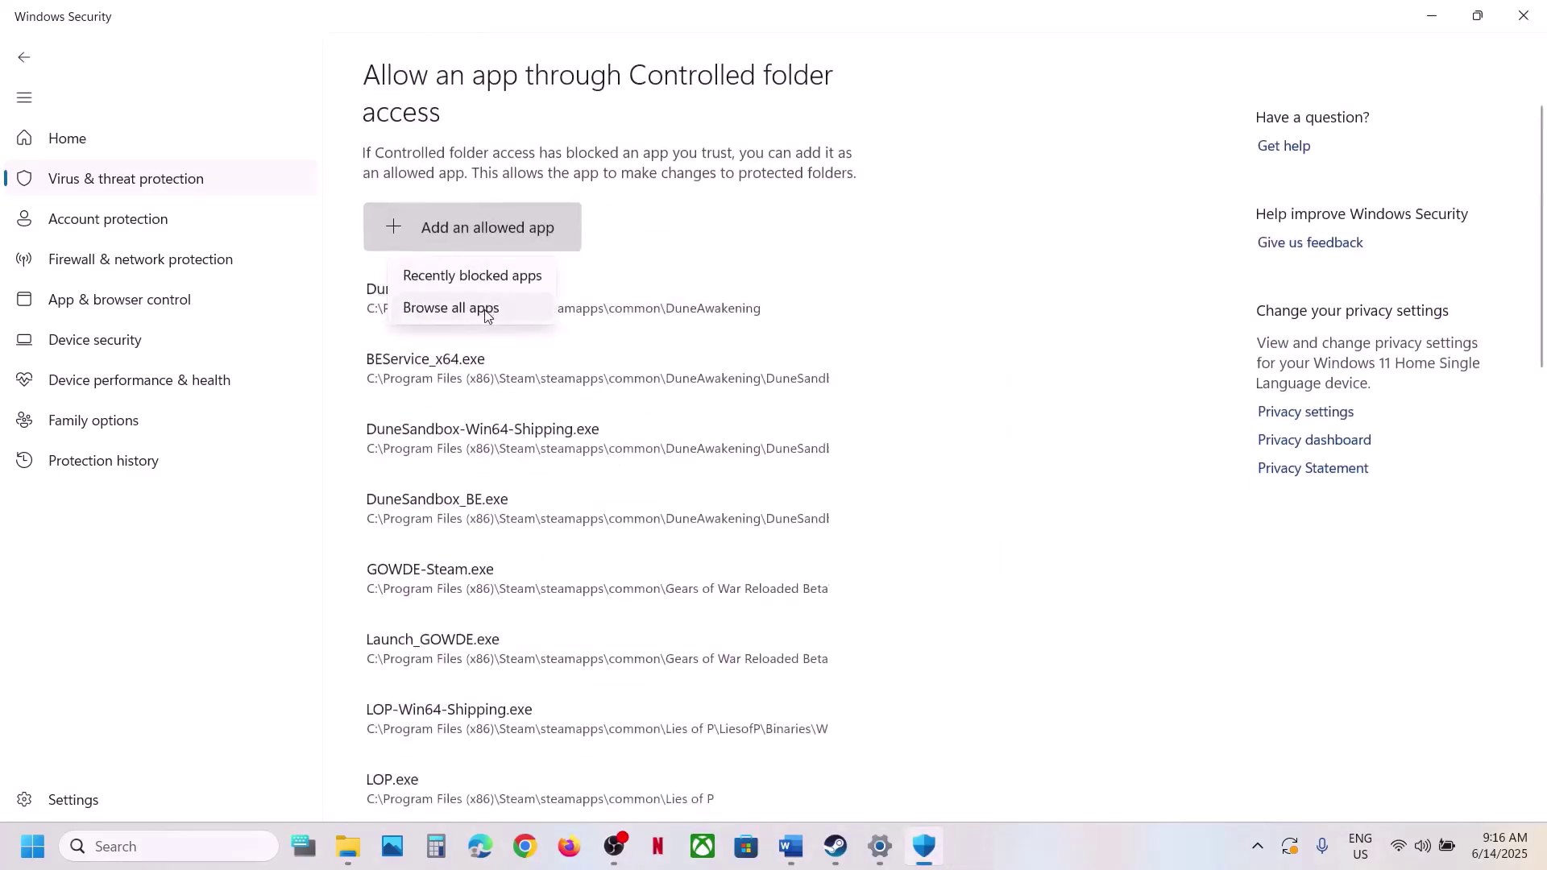
{"action": "left_click", "coordinate": [485, 313]}
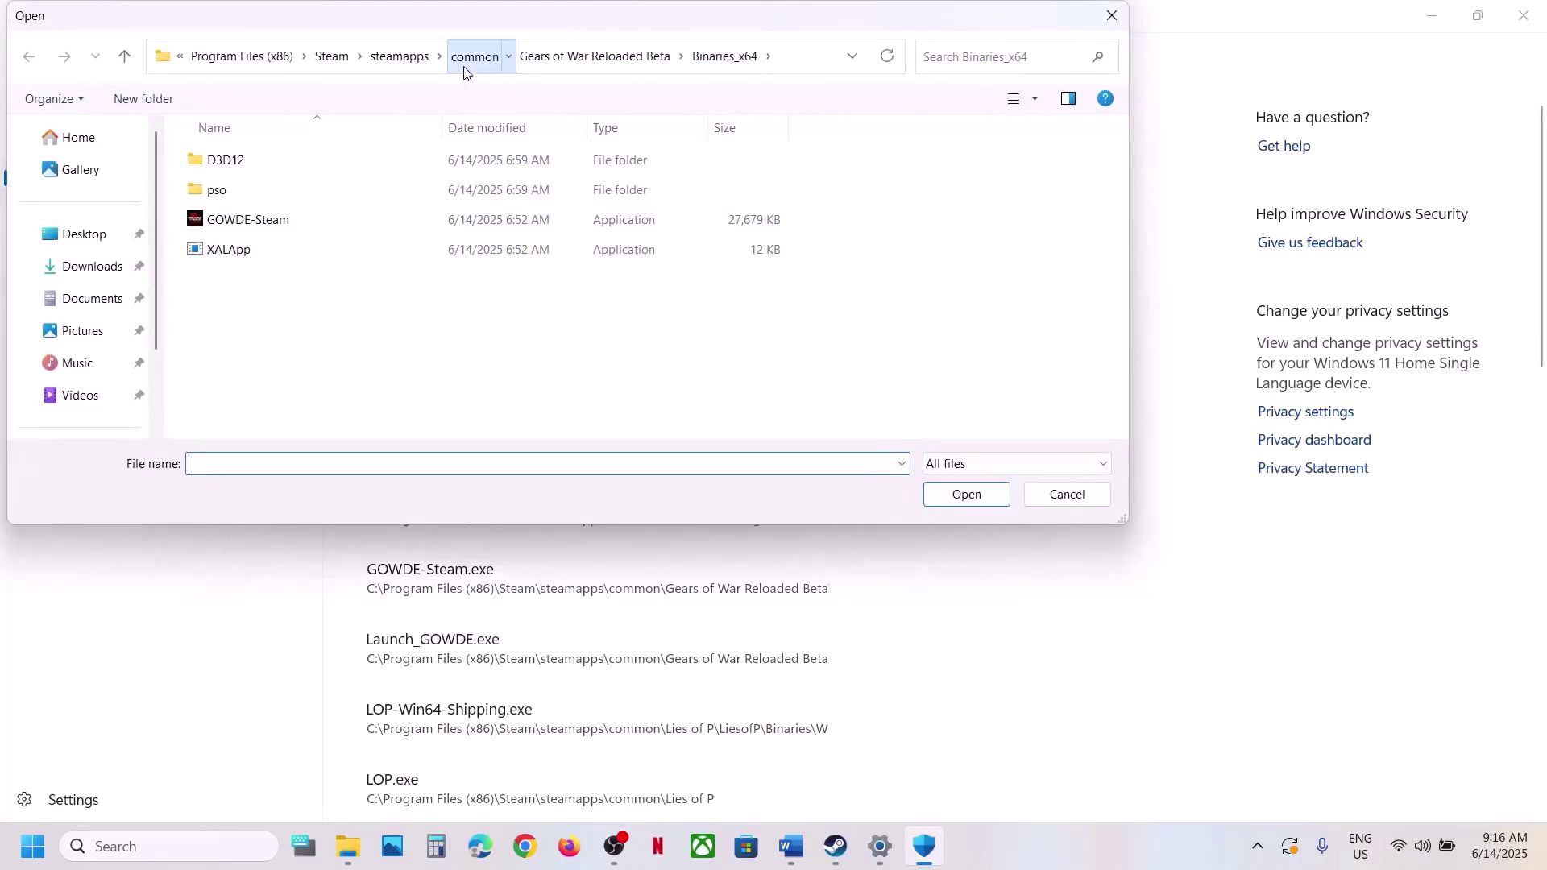
{"action": "left_click", "coordinate": [467, 58]}
{"action": "double_click", "coordinate": [276, 190]}
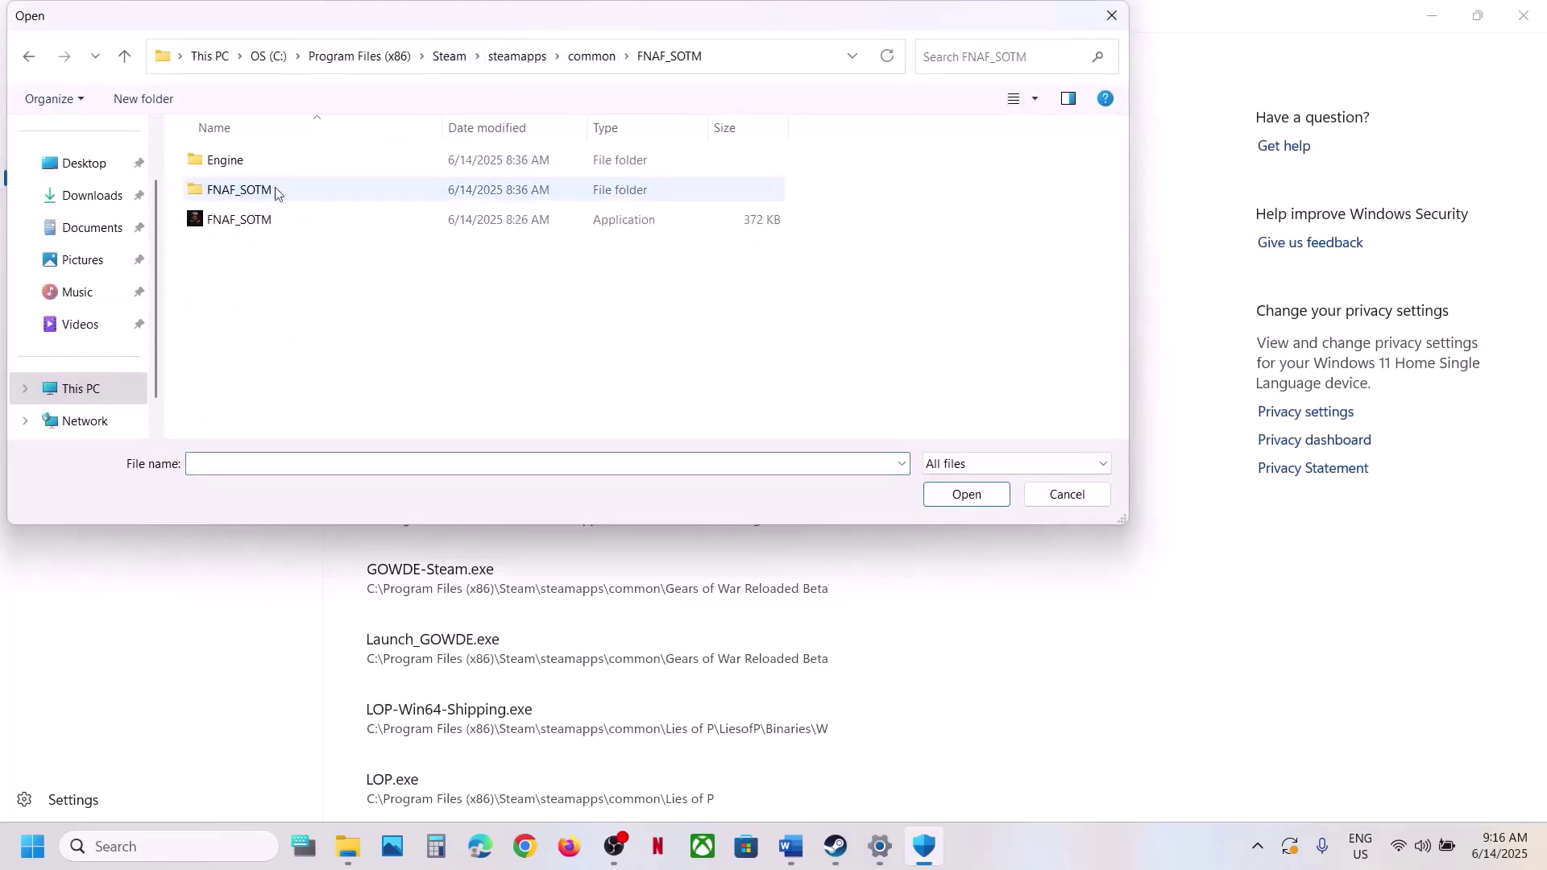
{"action": "left_click", "coordinate": [687, 70]}
{"action": "left_click", "coordinate": [239, 220]}
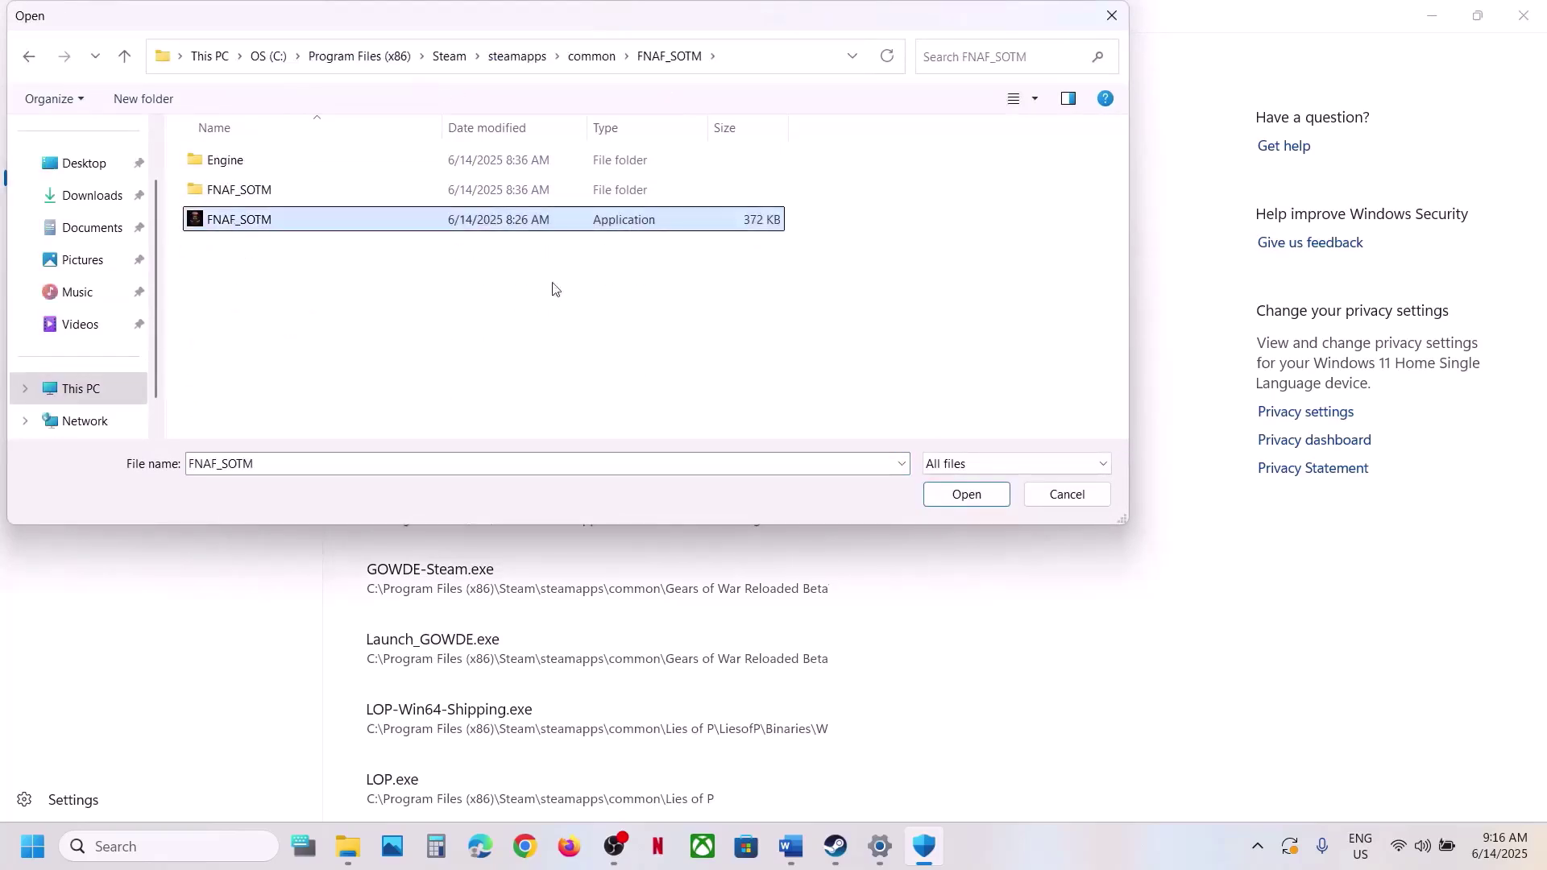
{"action": "left_click", "coordinate": [999, 498]}
Step: Add Binaries\Win64\FNAF_SOTM-Win64-Shipping.exe as a second allowed app
{"action": "left_click", "coordinate": [560, 232]}
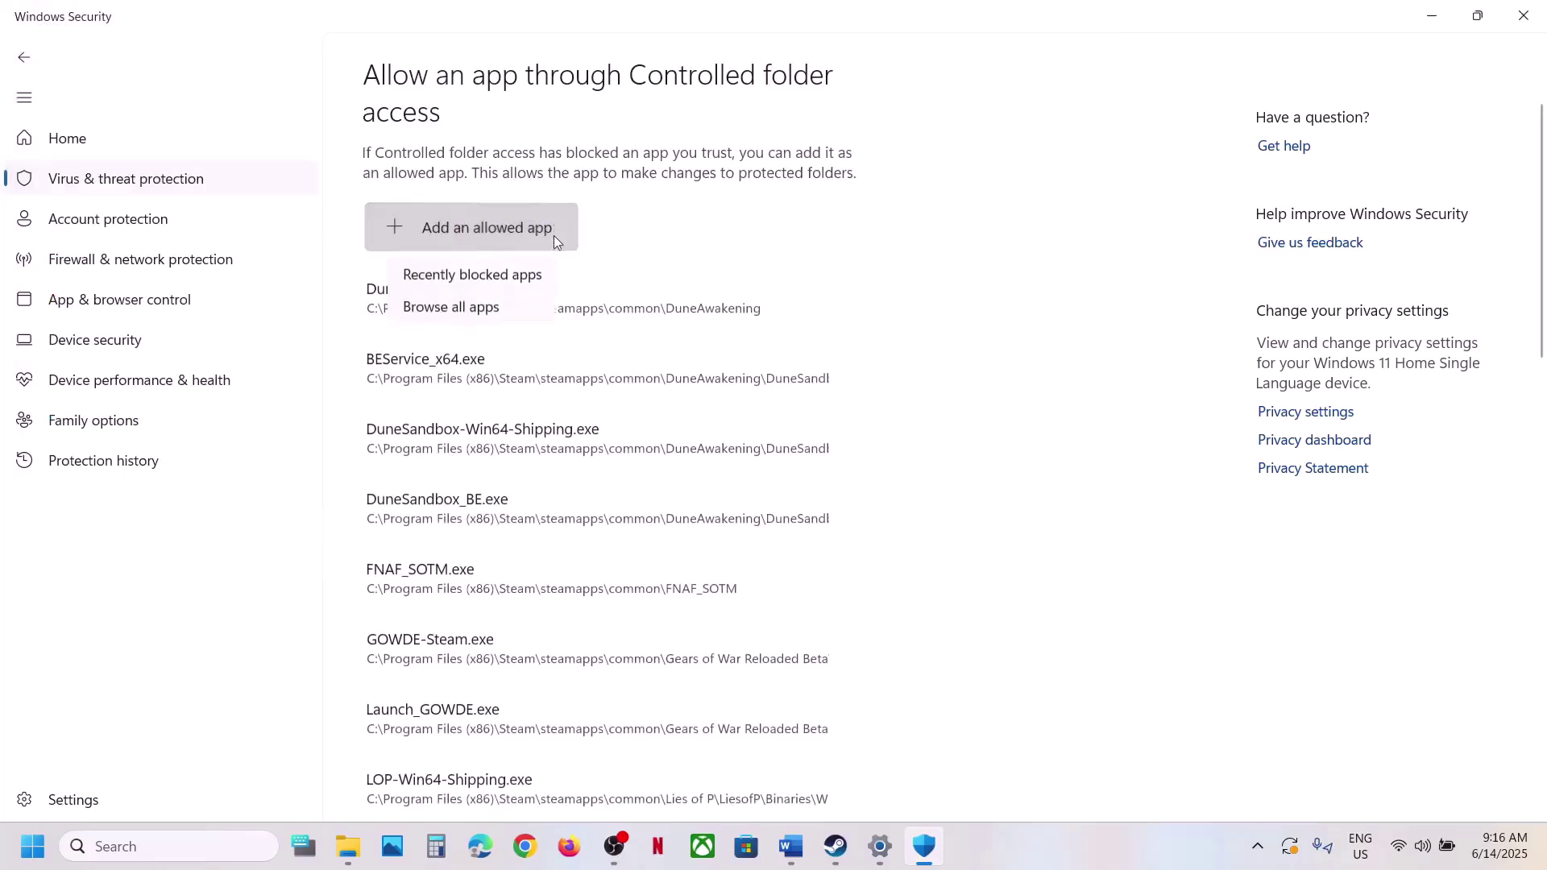
{"action": "left_click", "coordinate": [505, 313]}
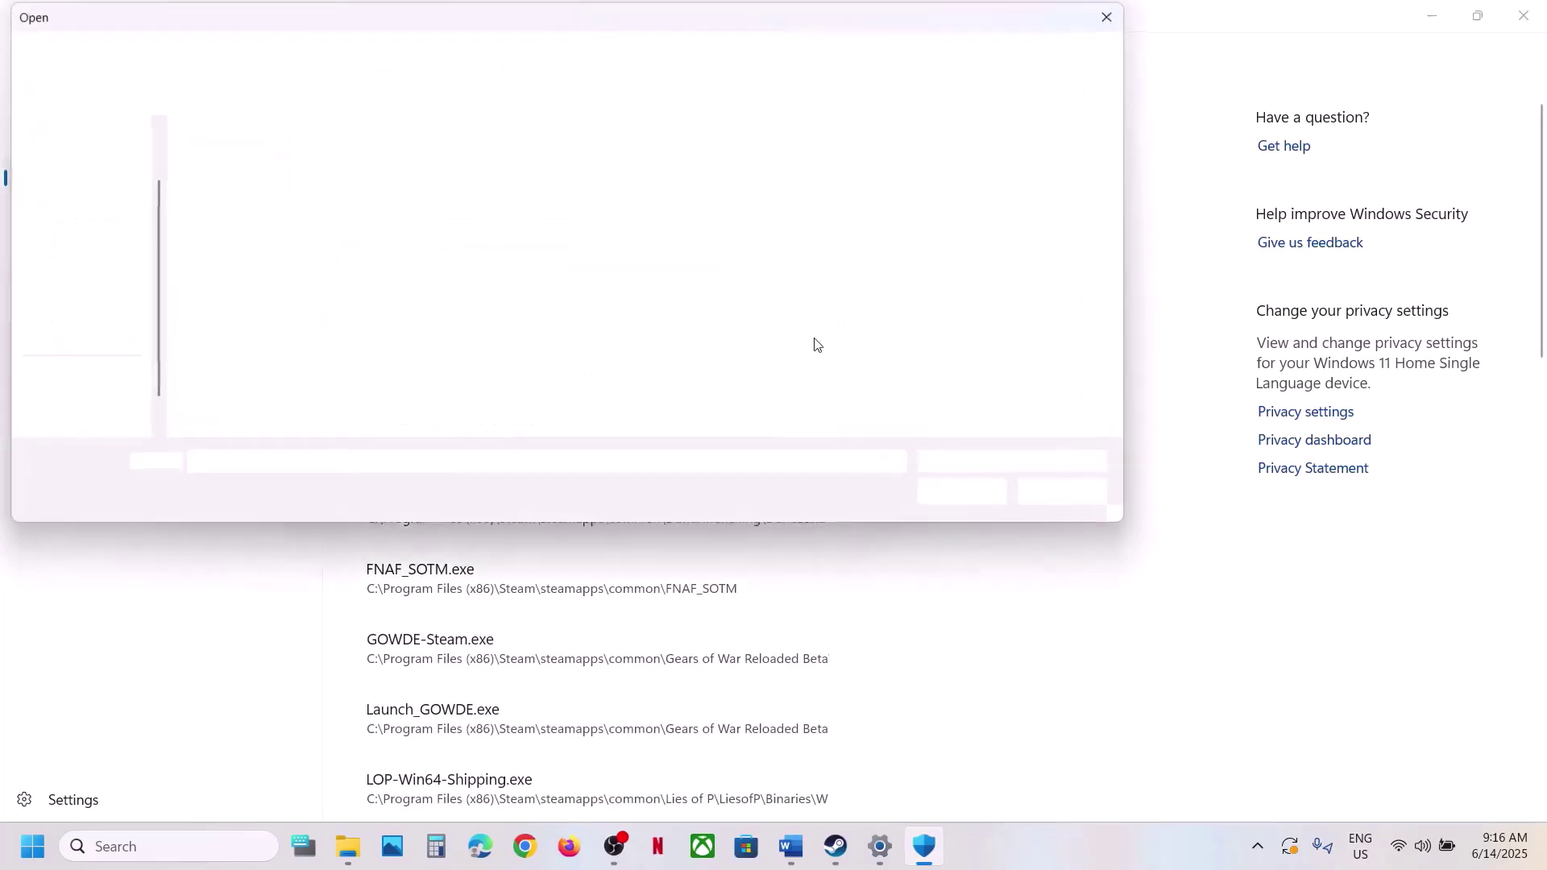
{"action": "double_click", "coordinate": [239, 197]}
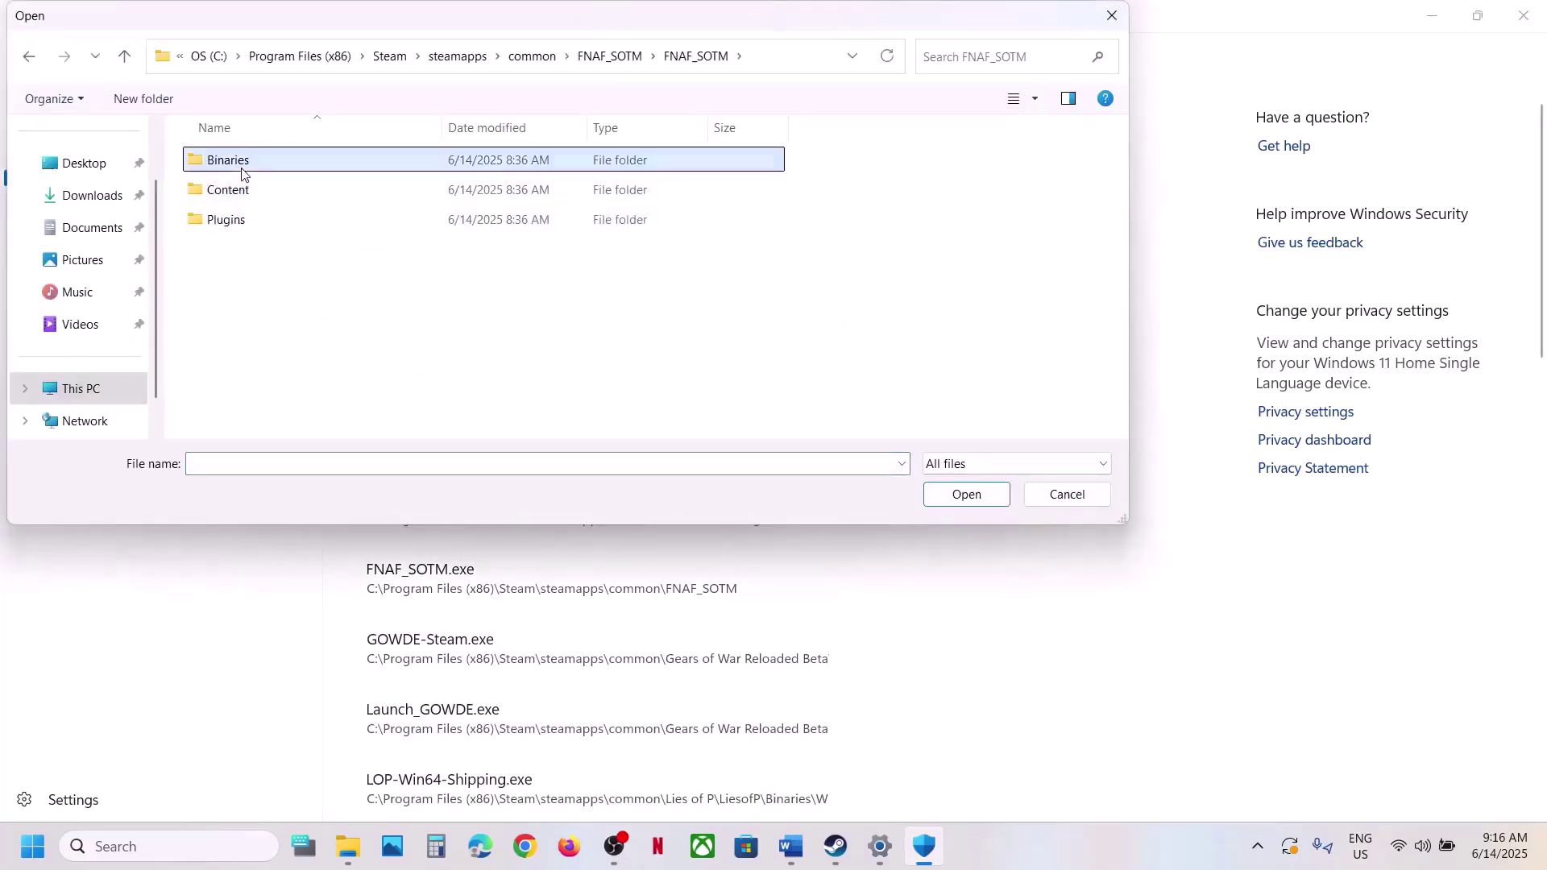
{"action": "double_click", "coordinate": [244, 165]}
{"action": "double_click", "coordinate": [256, 166]}
{"action": "left_click", "coordinate": [260, 168]}
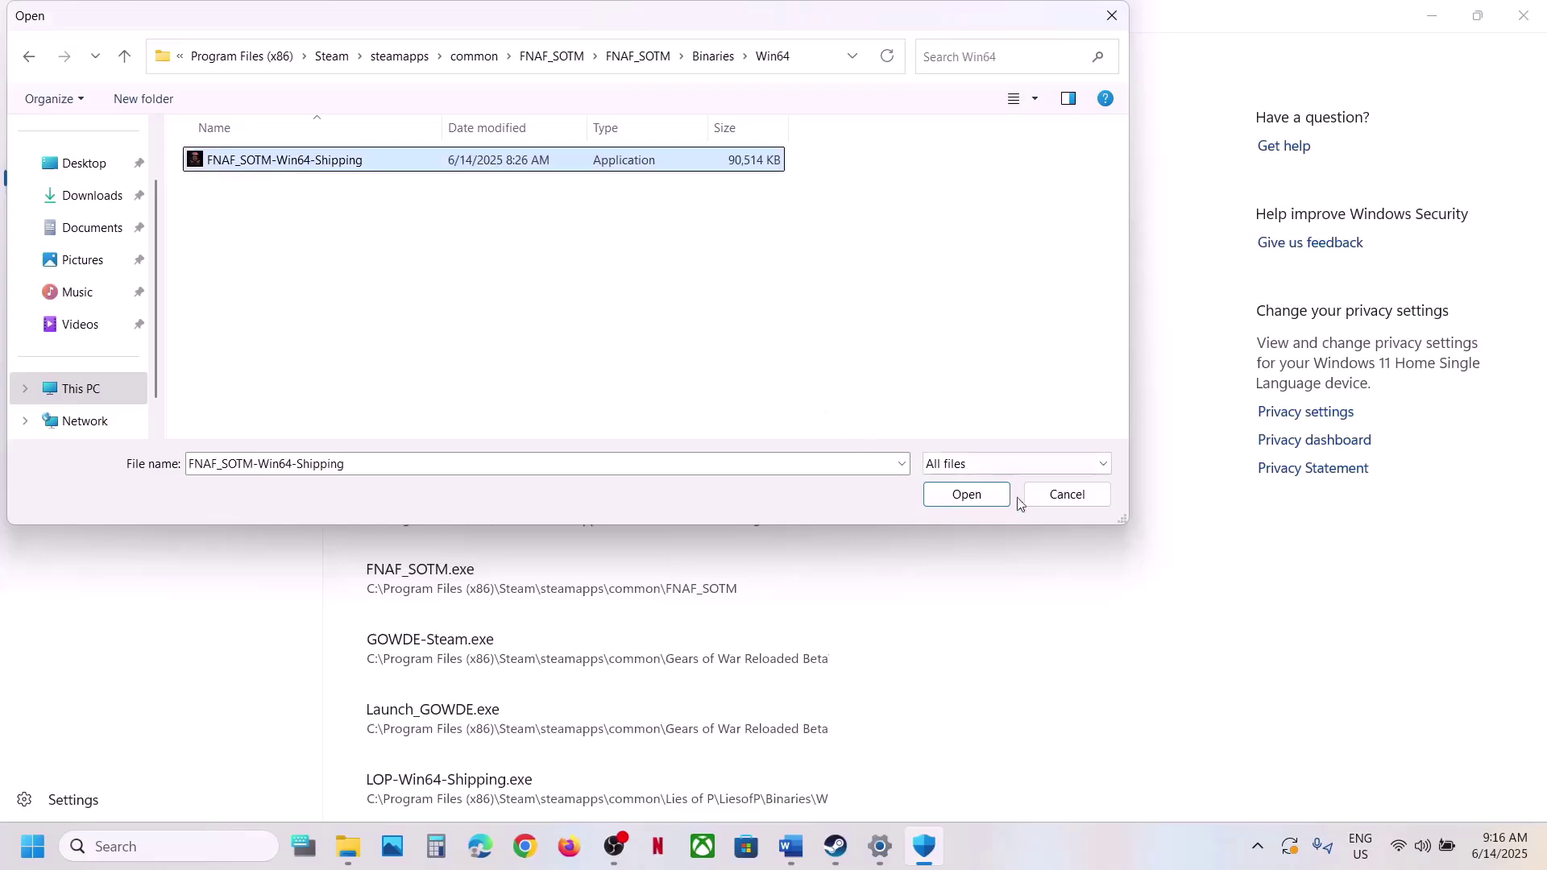
{"action": "left_click", "coordinate": [991, 484]}
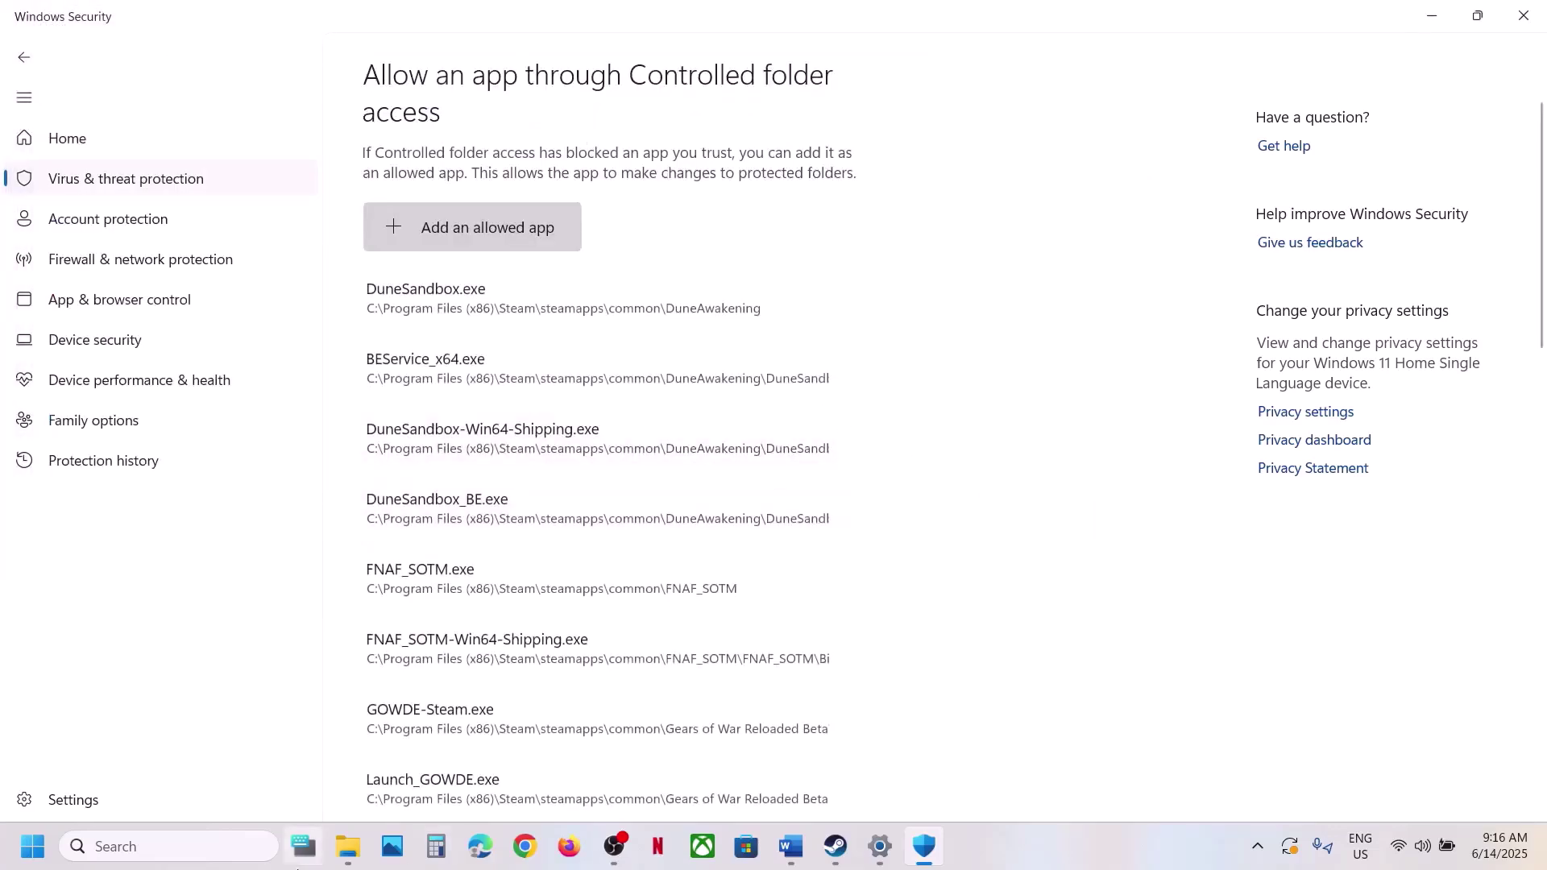
Step: Open Windows Defender Firewall's allowed apps list in Control Panel and unlock it for editing
{"action": "left_click", "coordinate": [239, 844]}
{"action": "type", "text": "control"}
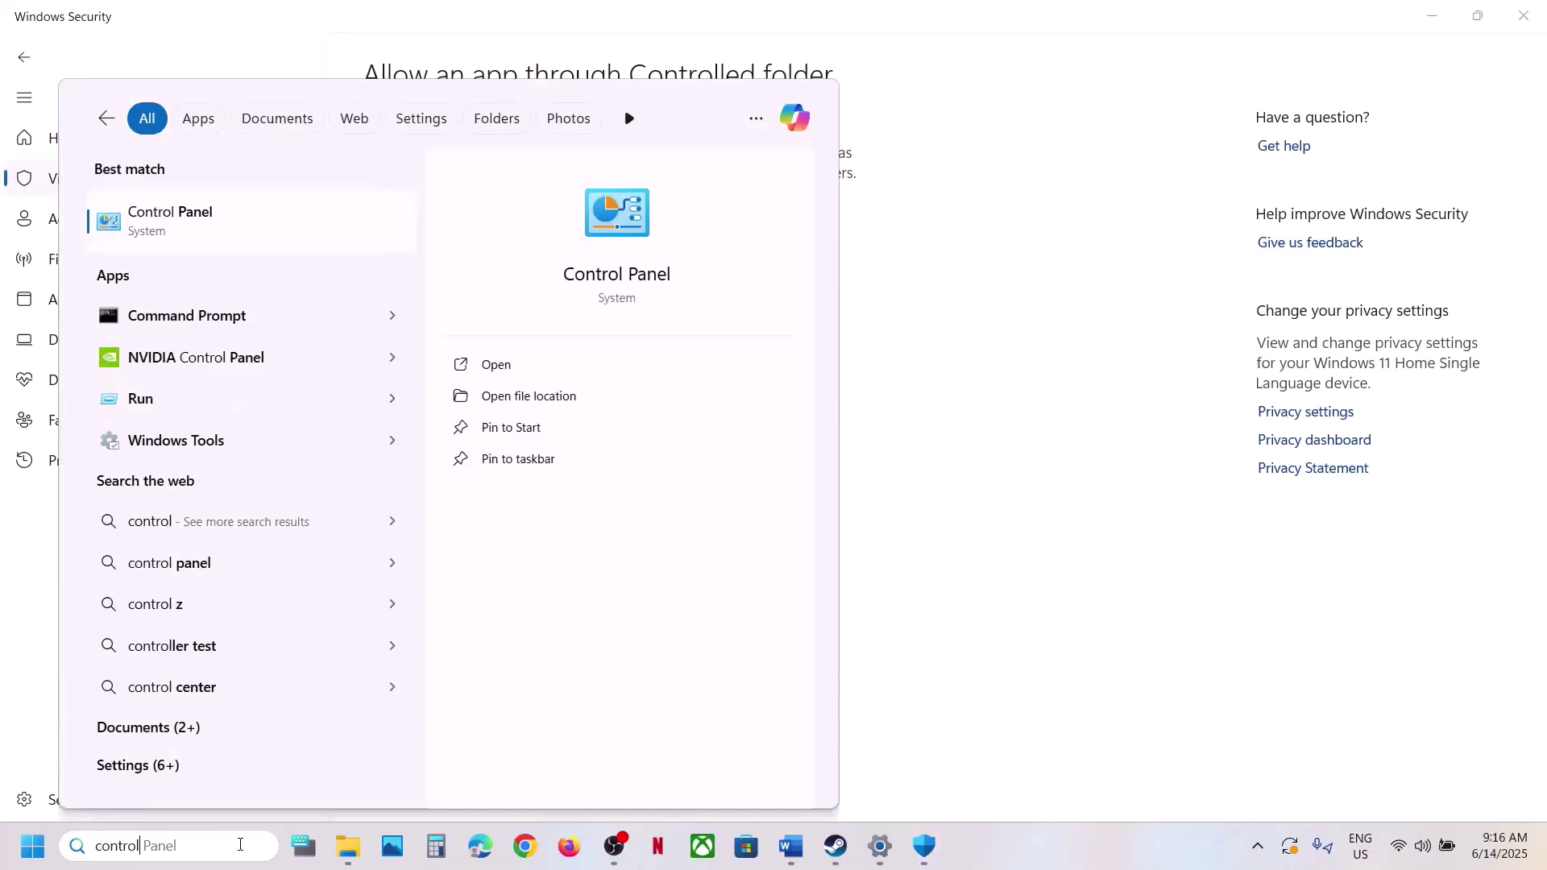
{"action": "key", "text": "Return"}
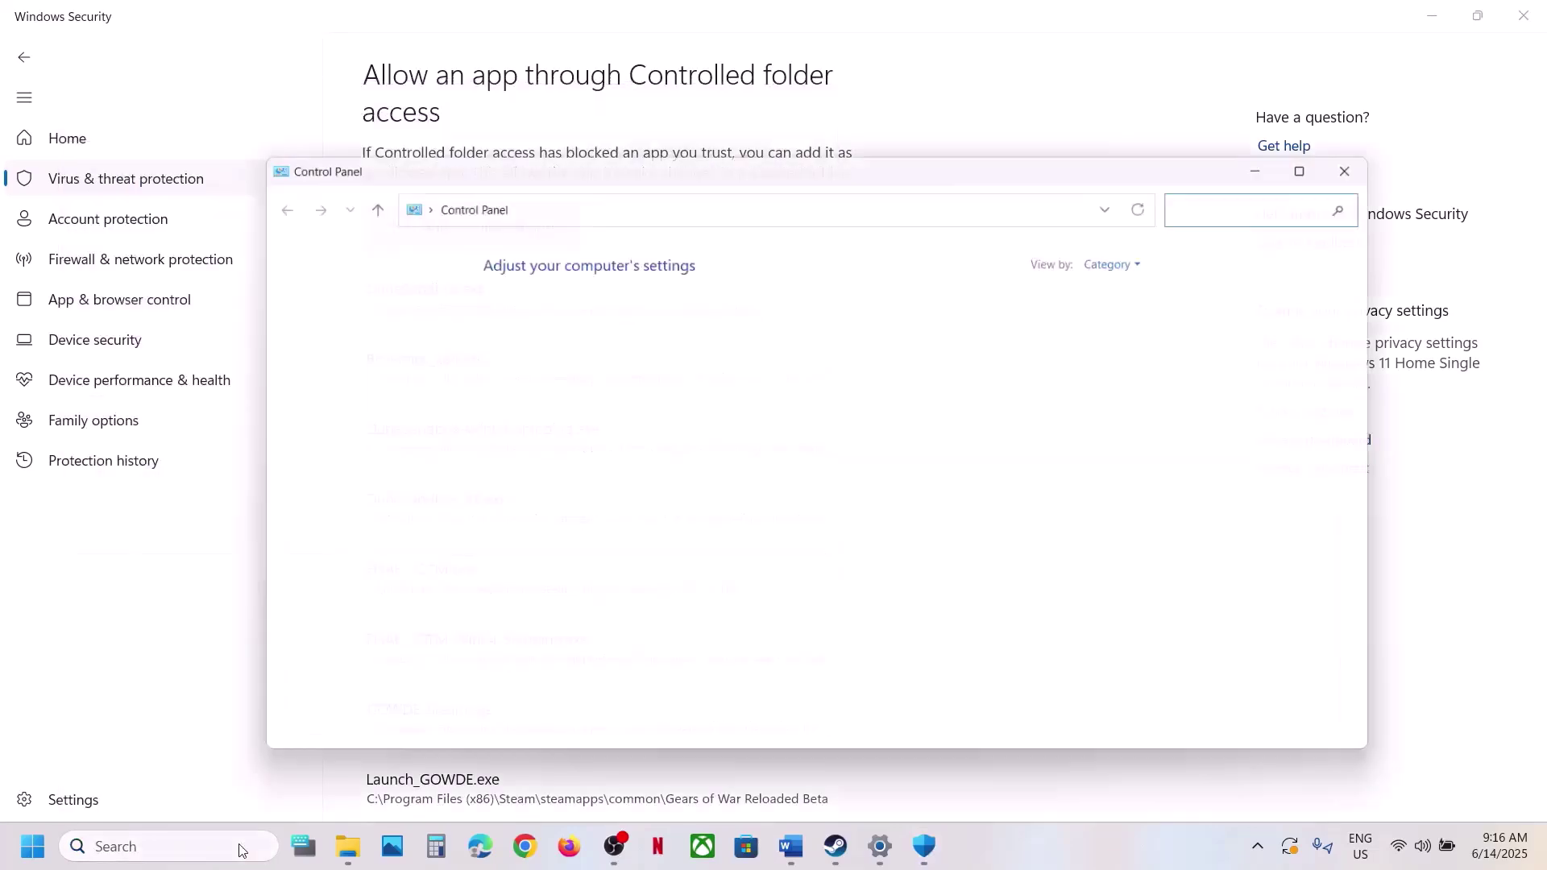
{"action": "left_click", "coordinate": [561, 311]}
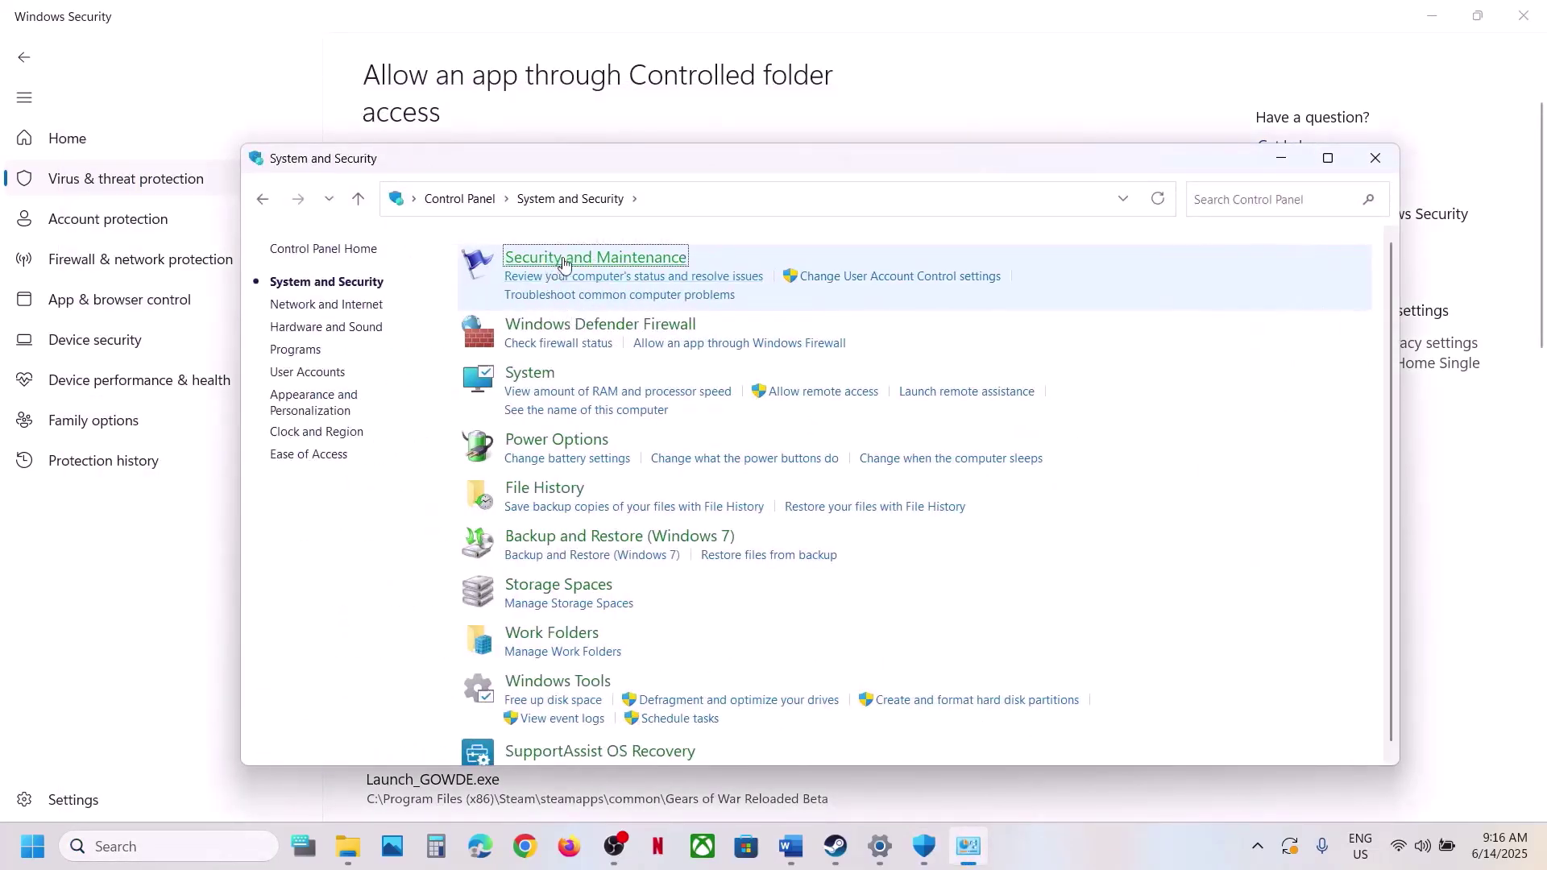
{"action": "left_click", "coordinate": [684, 324]}
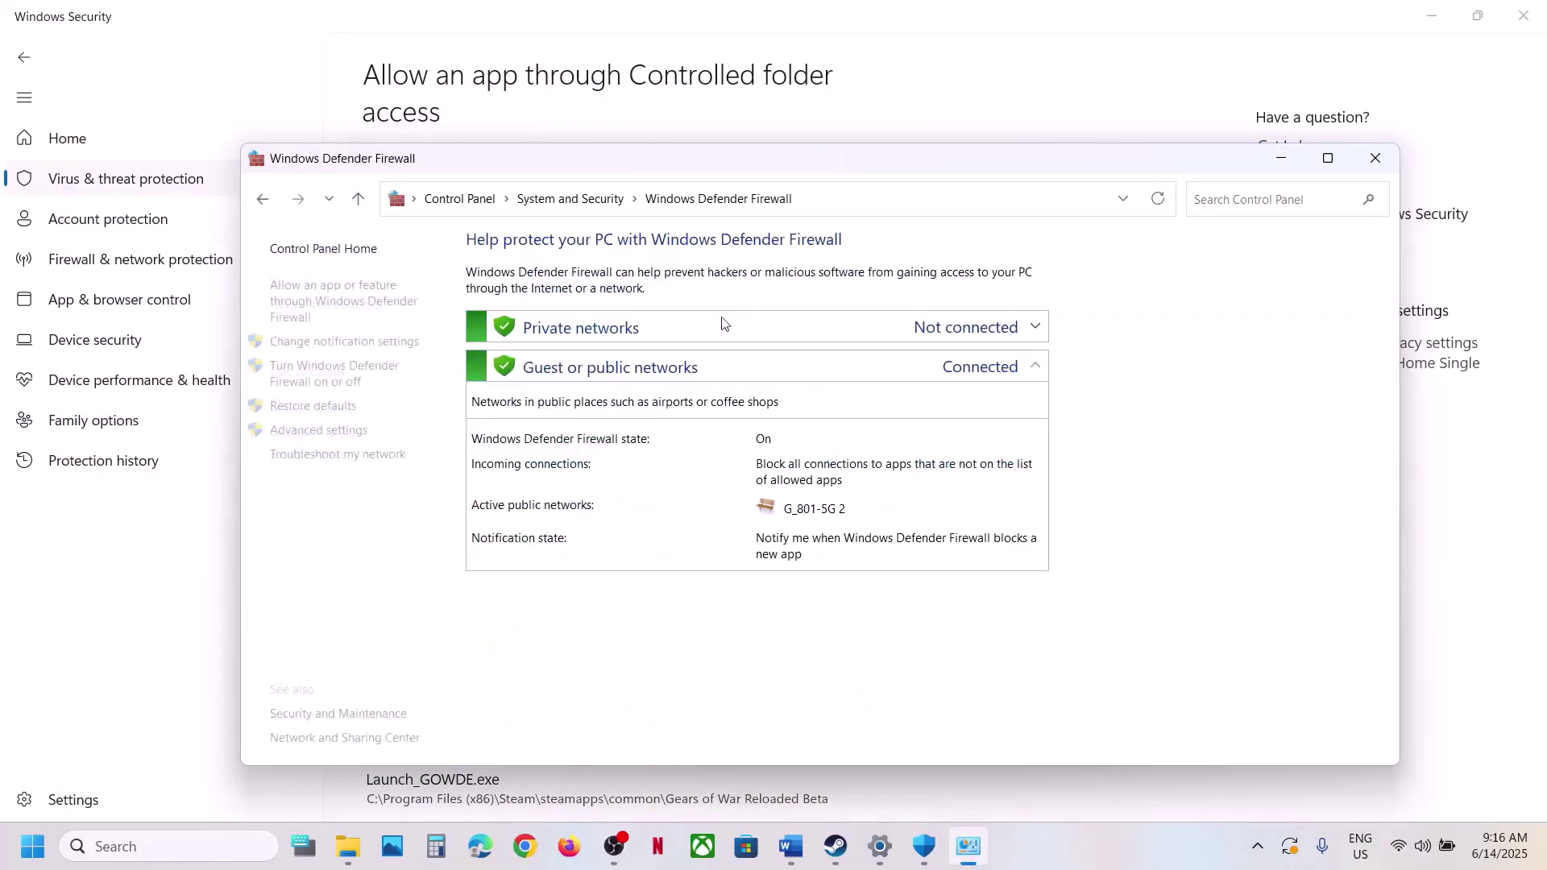
{"action": "left_click", "coordinate": [335, 303]}
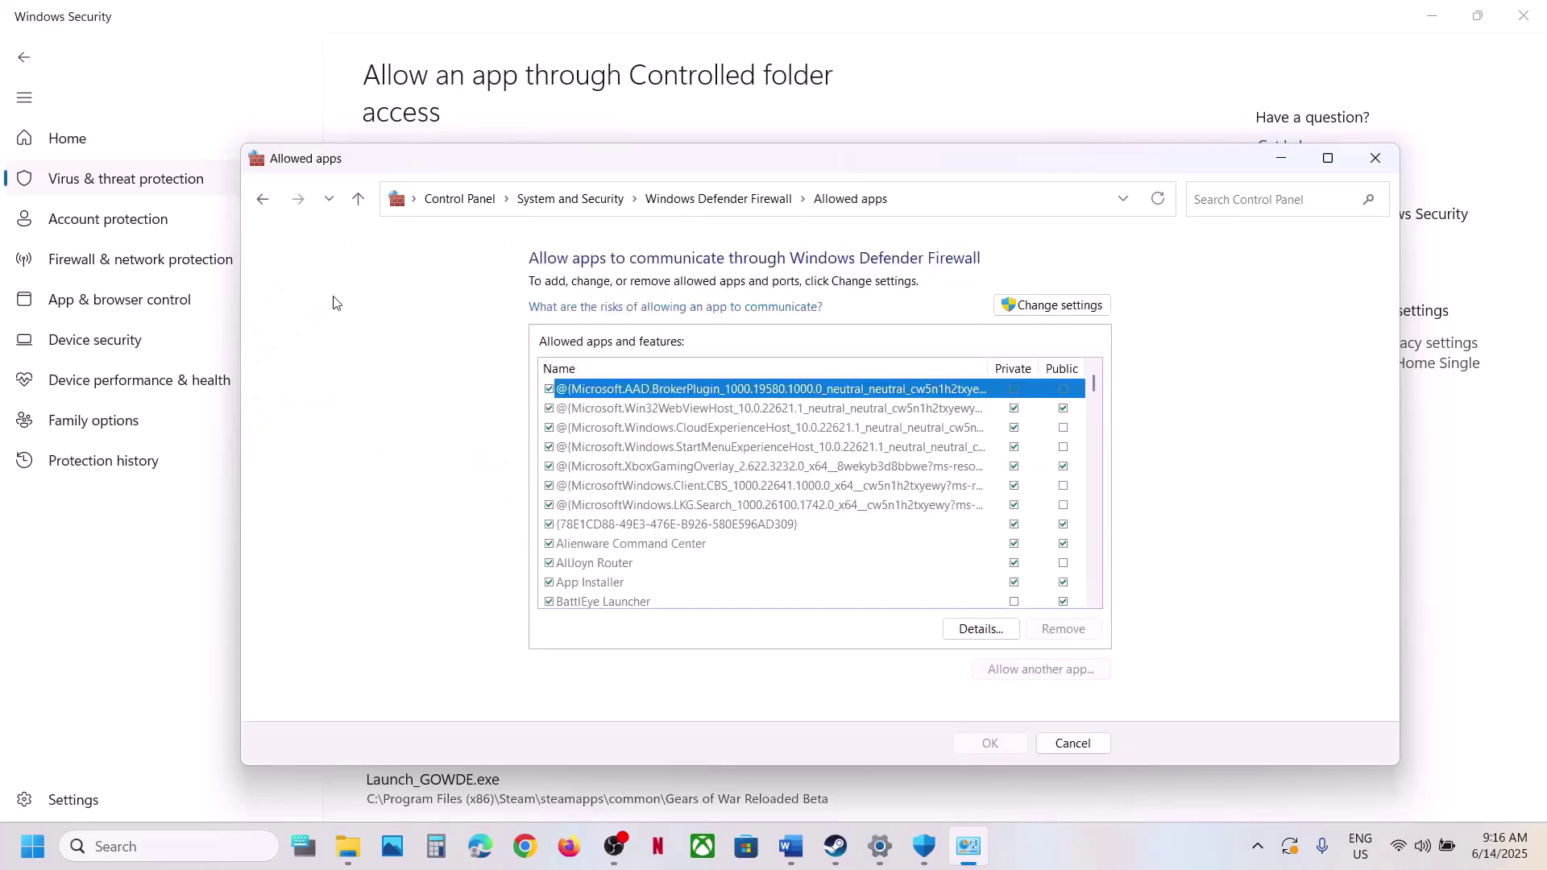
{"action": "left_click", "coordinate": [1087, 315]}
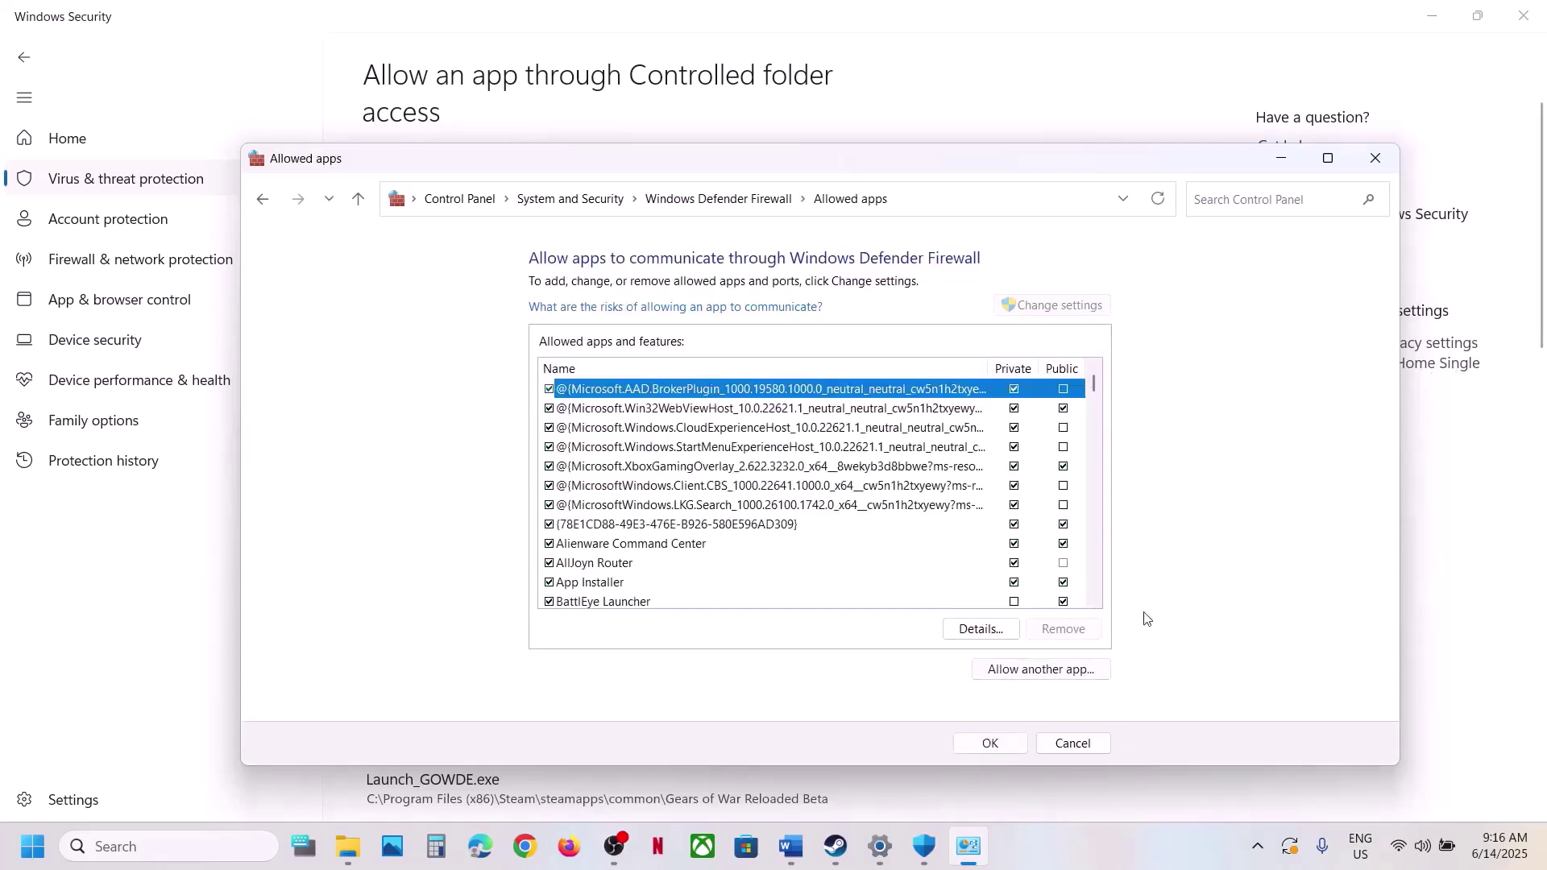
Step: Try adding FNAF_SOTM.exe to the firewall, dismissing the already-in-the-list error
{"action": "left_click", "coordinate": [1056, 675]}
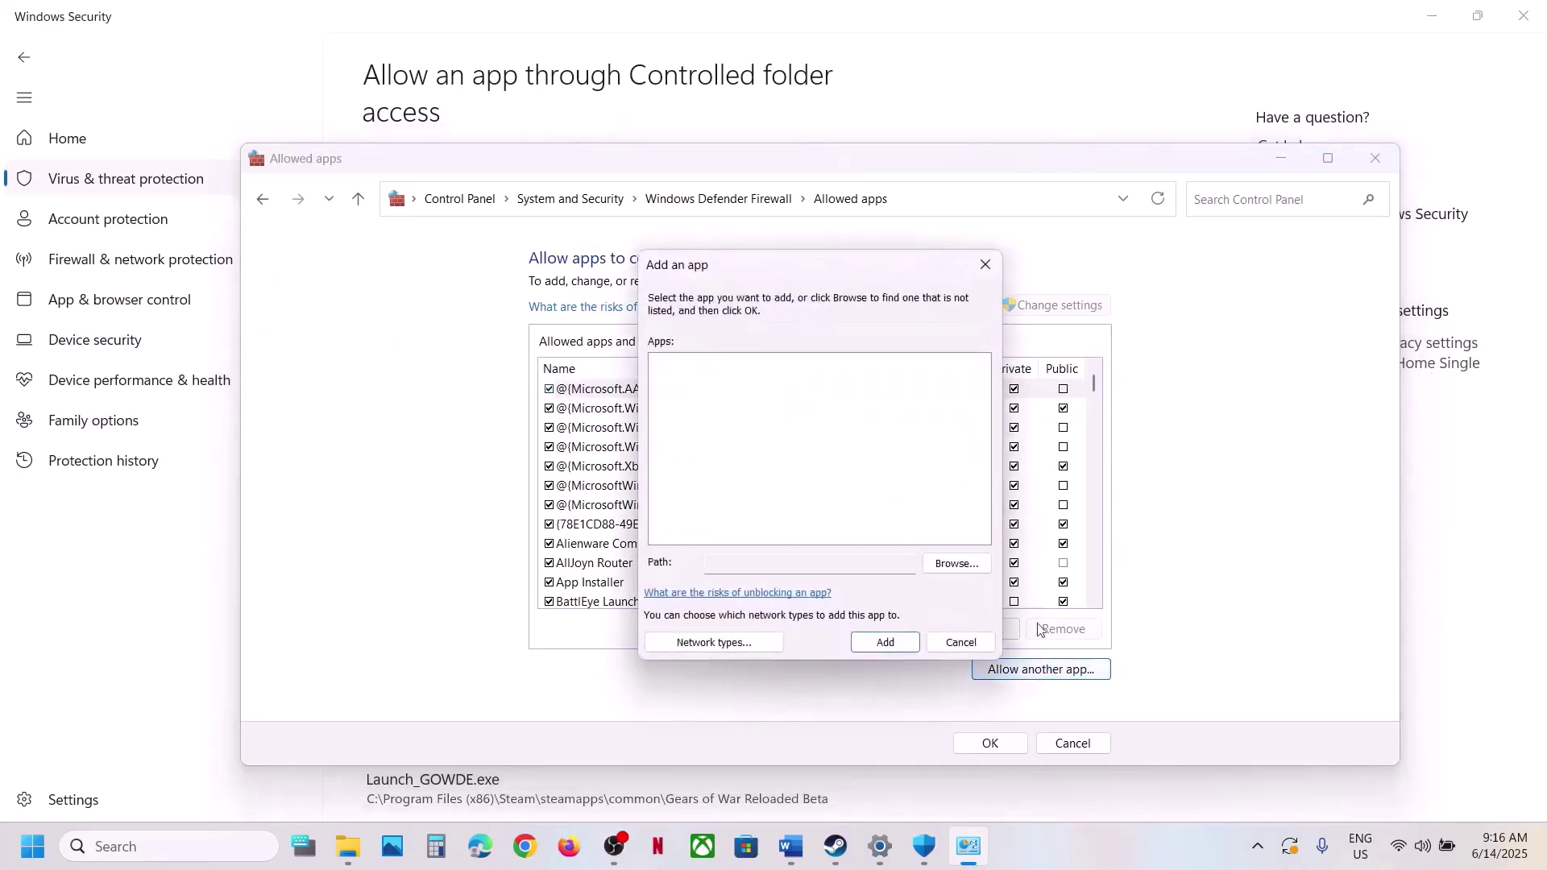
{"action": "left_click", "coordinate": [973, 573]}
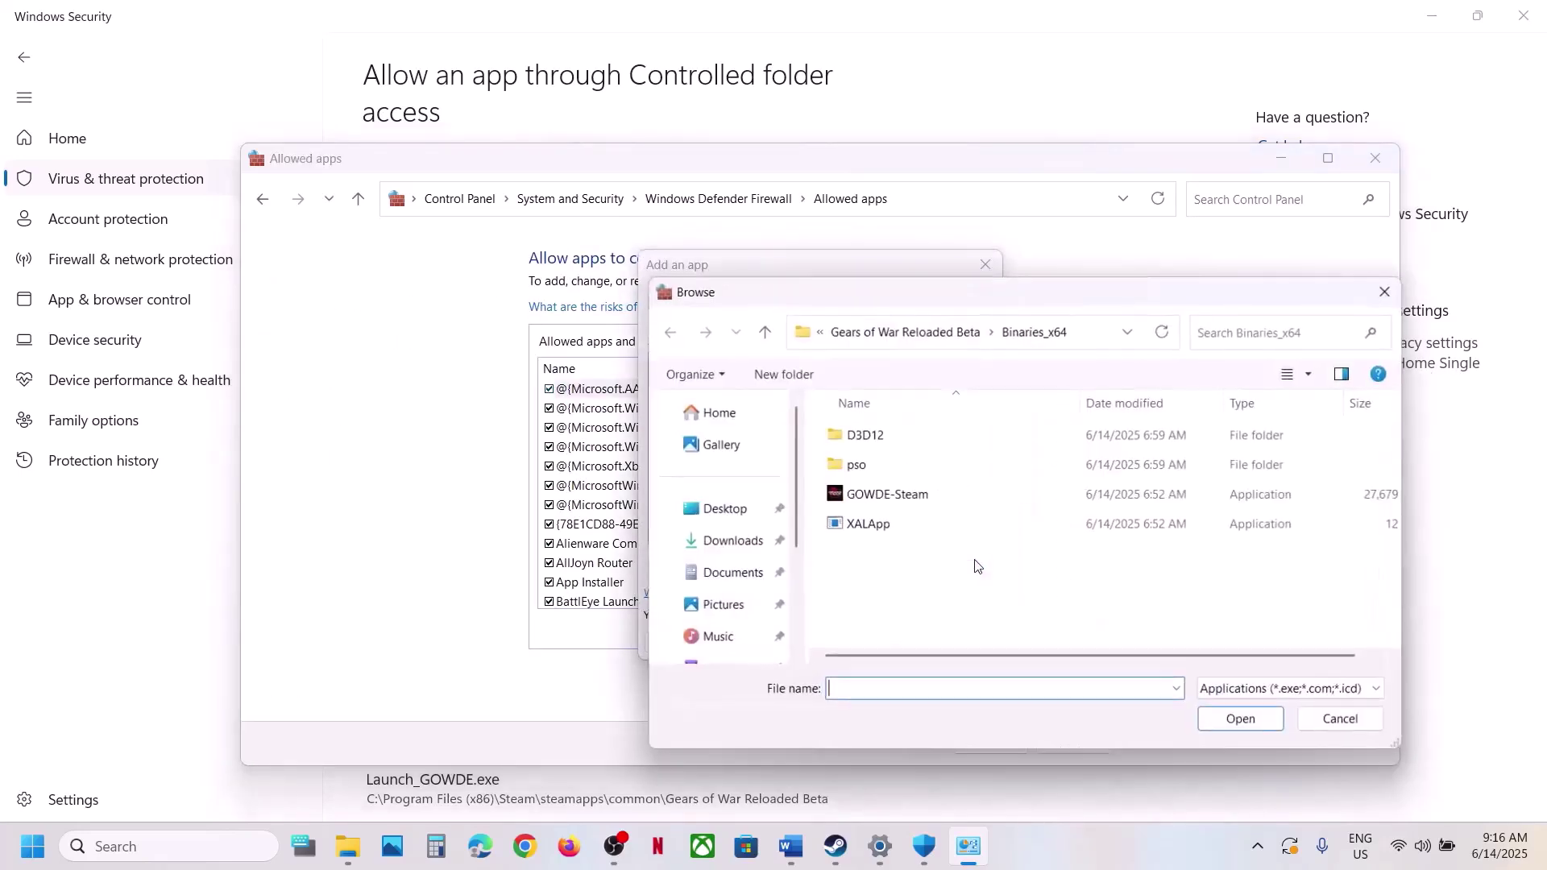
{"action": "left_click", "coordinate": [906, 340]}
{"action": "left_click", "coordinate": [876, 342]}
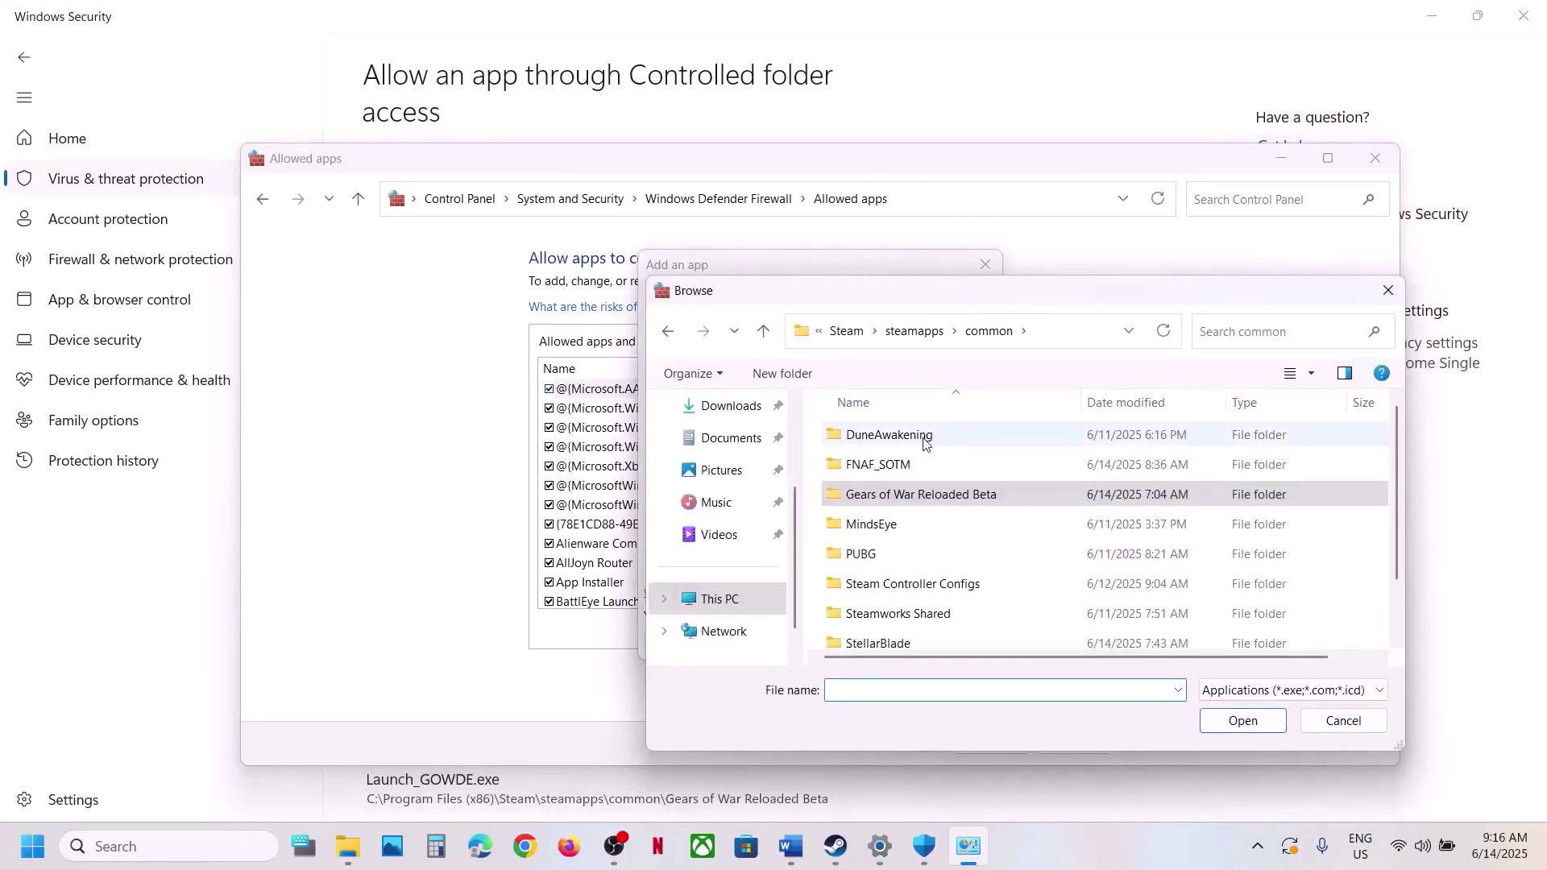
{"action": "double_click", "coordinate": [925, 467]}
{"action": "left_click", "coordinate": [904, 498]}
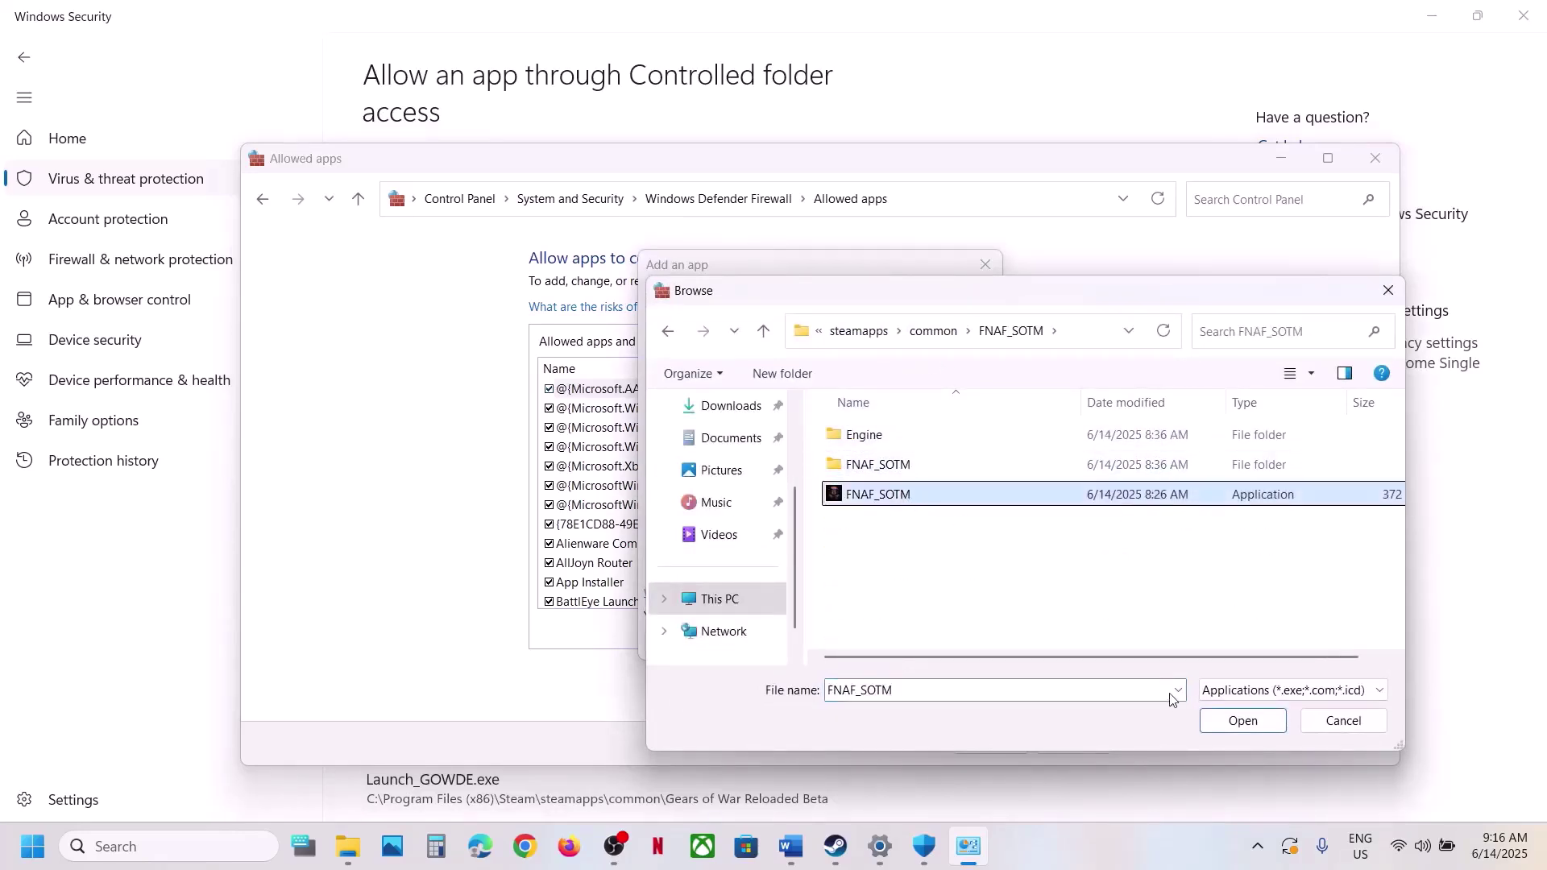
{"action": "left_click", "coordinate": [1243, 720]}
{"action": "left_click", "coordinate": [886, 642]}
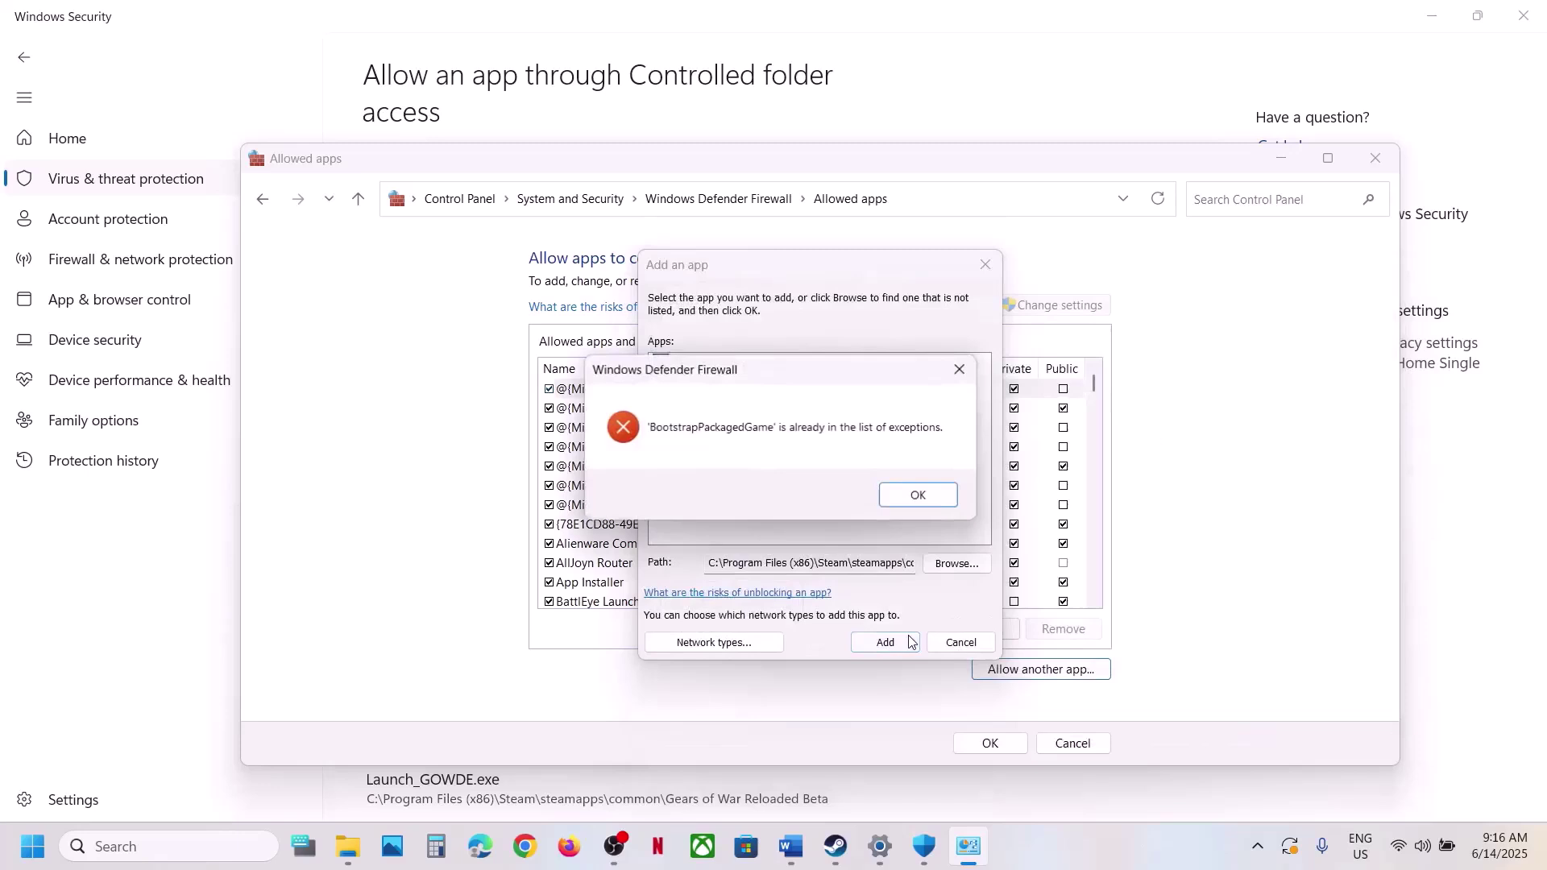
{"action": "left_click", "coordinate": [896, 495]}
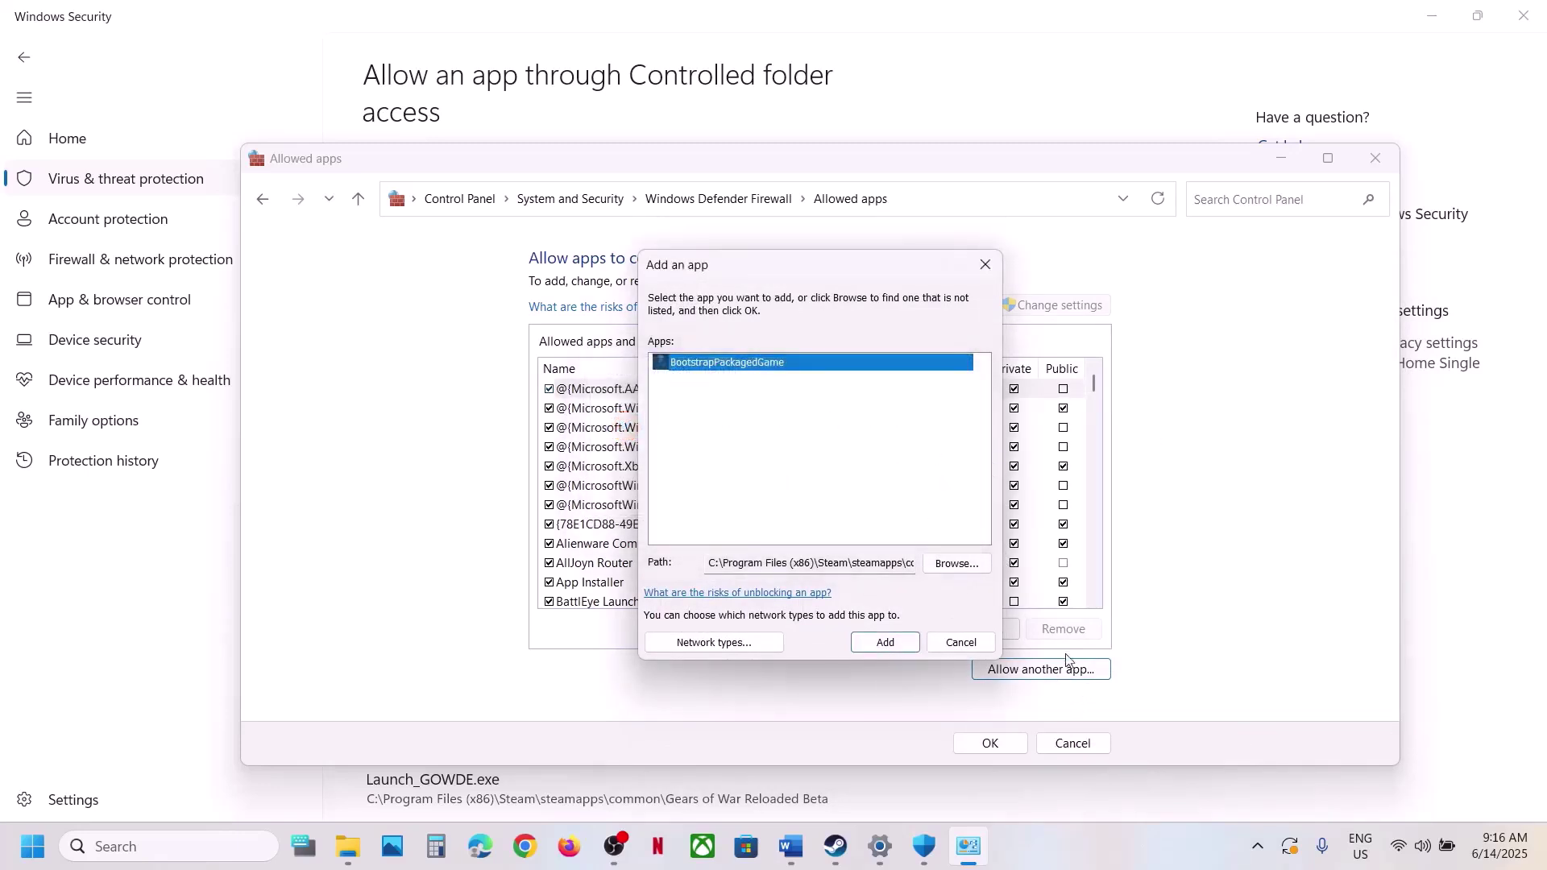
Step: Add Binaries\Win64\FNAF_SOTM-Win64-Shipping.exe to the firewall's allowed apps
{"action": "left_click", "coordinate": [939, 567]}
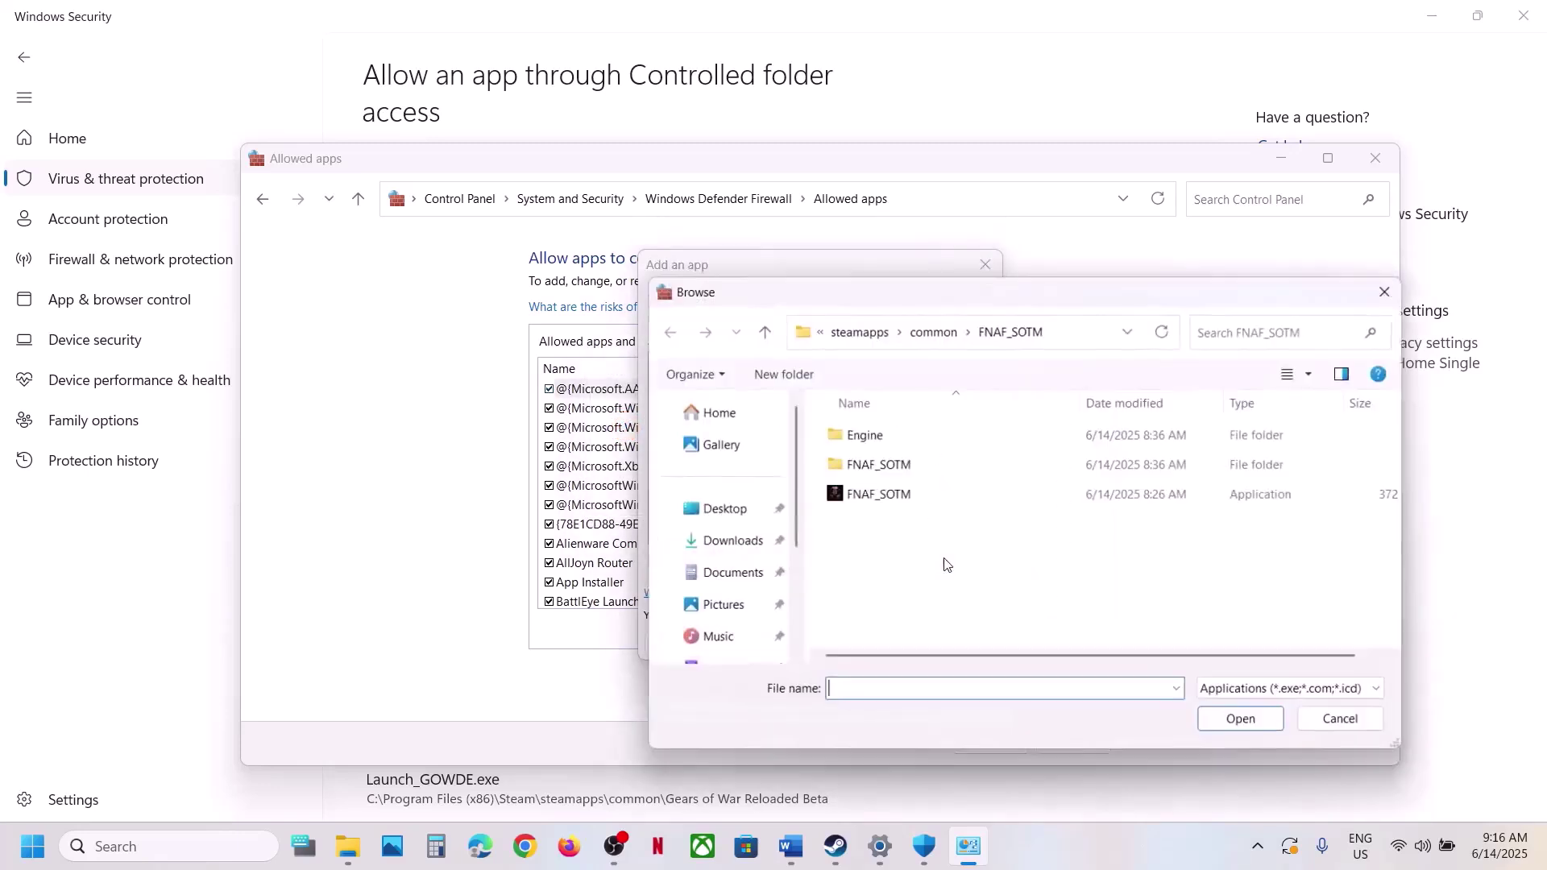
{"action": "double_click", "coordinate": [878, 465]}
{"action": "double_click", "coordinate": [882, 440]}
{"action": "left_click", "coordinate": [883, 444]}
{"action": "double_click", "coordinate": [883, 443]}
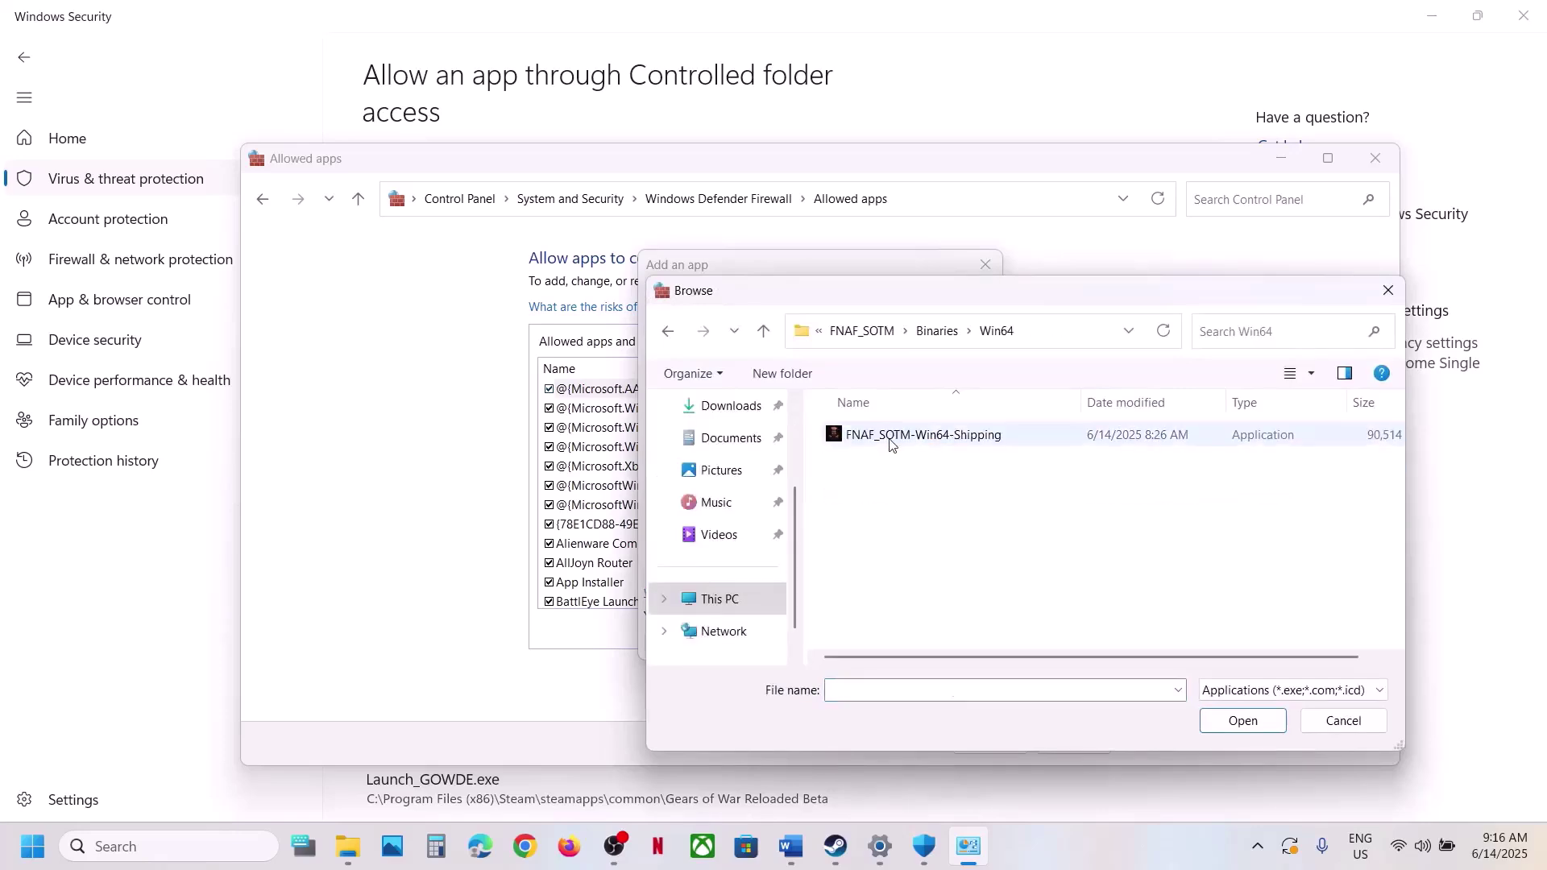
{"action": "left_click", "coordinate": [886, 445]}
{"action": "left_click", "coordinate": [1259, 725]}
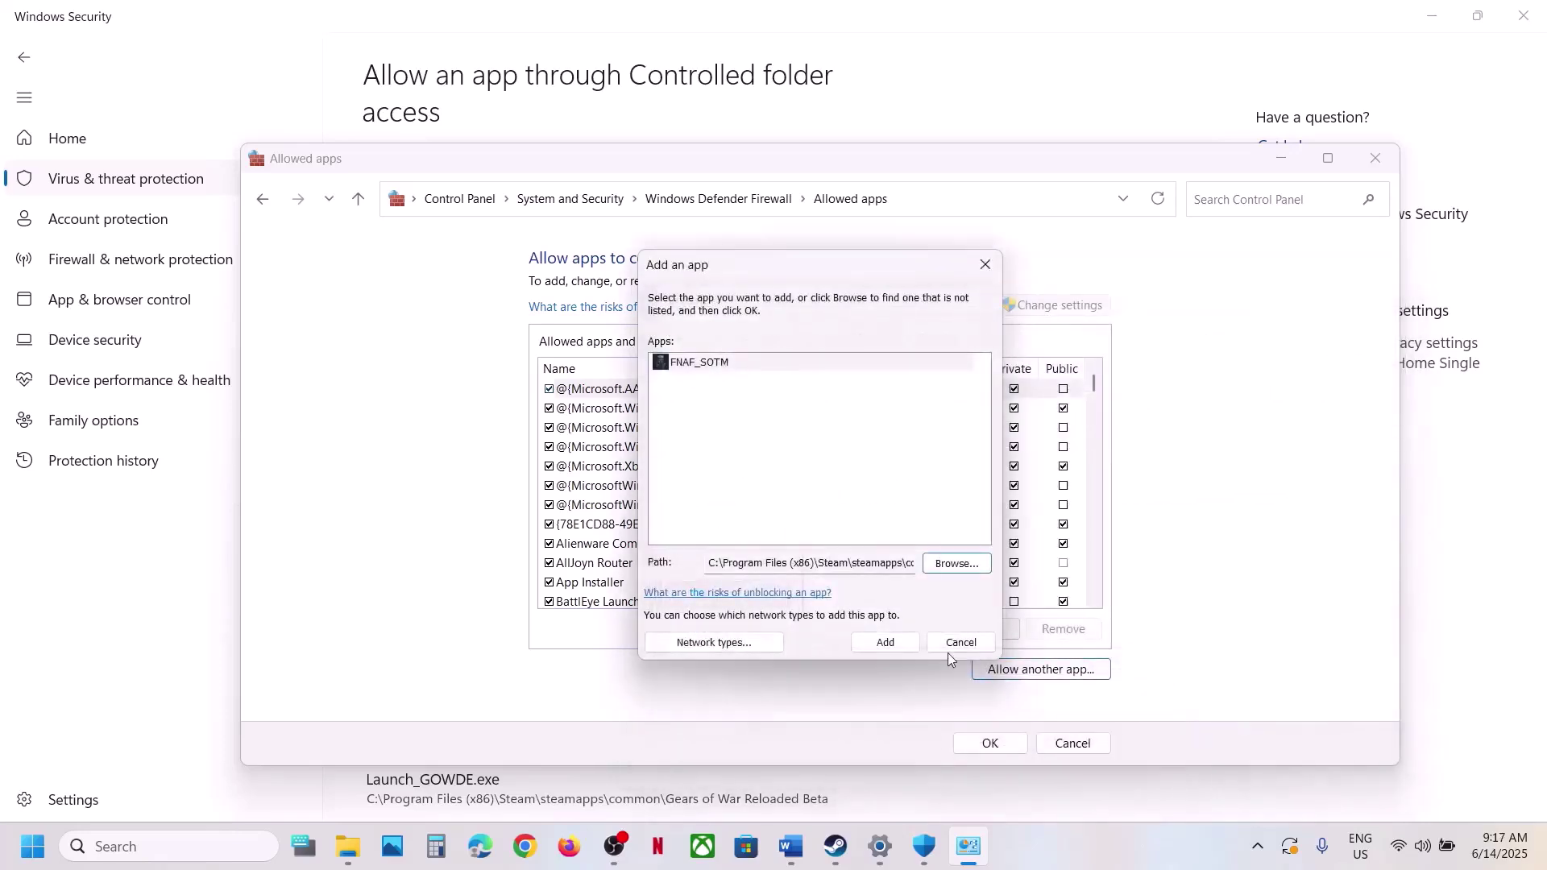
{"action": "left_click", "coordinate": [905, 644]}
Step: Tick the new FNAF_SOTM firewall entry and close the firewall and Windows Security windows
{"action": "left_click", "coordinate": [607, 588]}
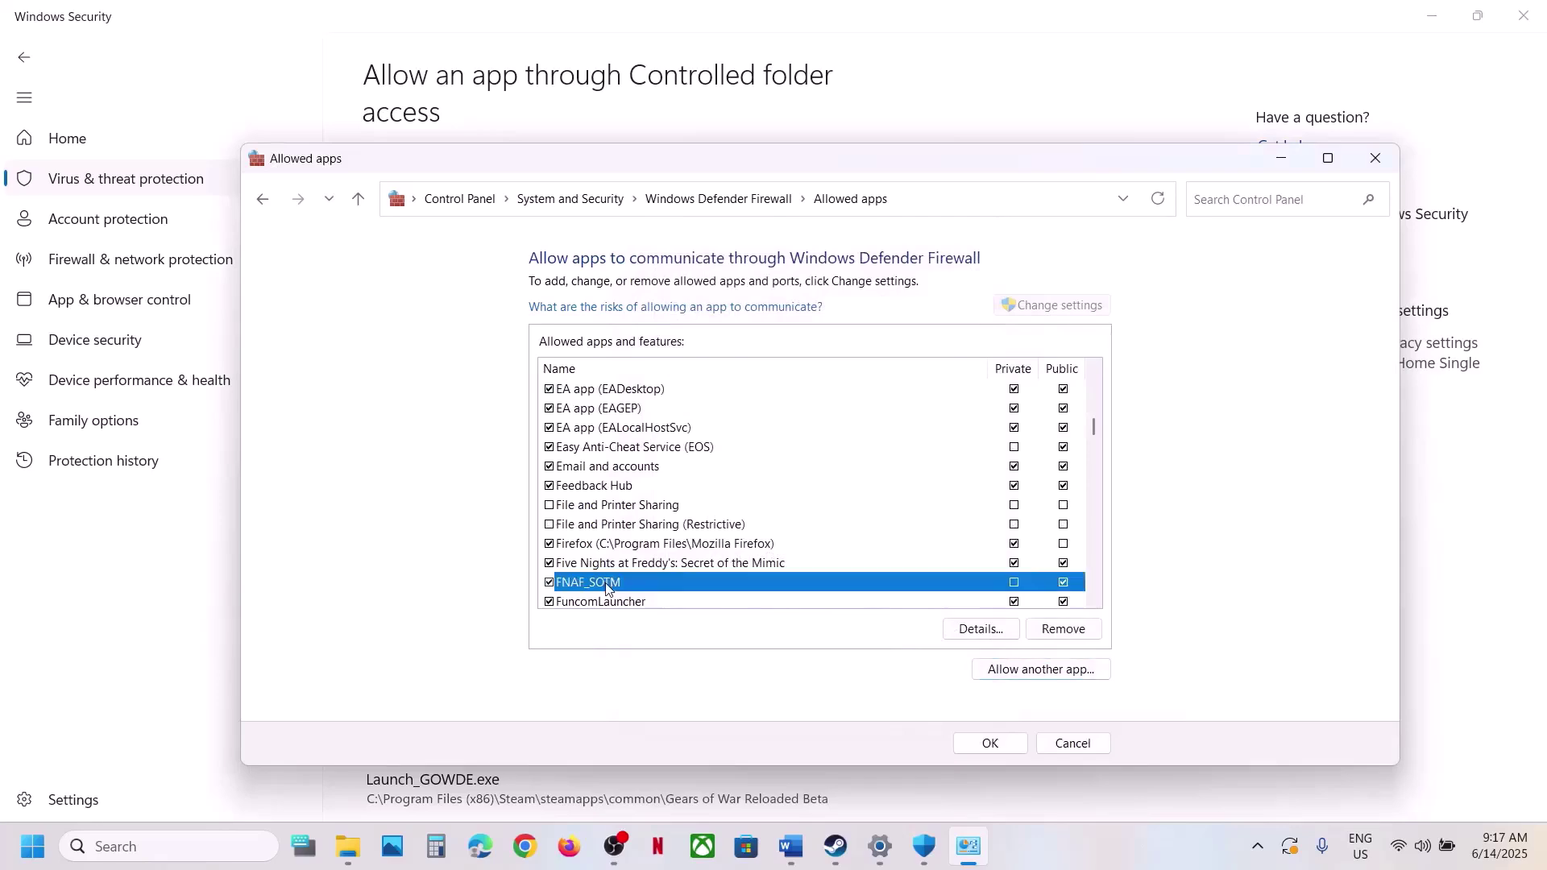
{"action": "left_click", "coordinate": [1376, 160]}
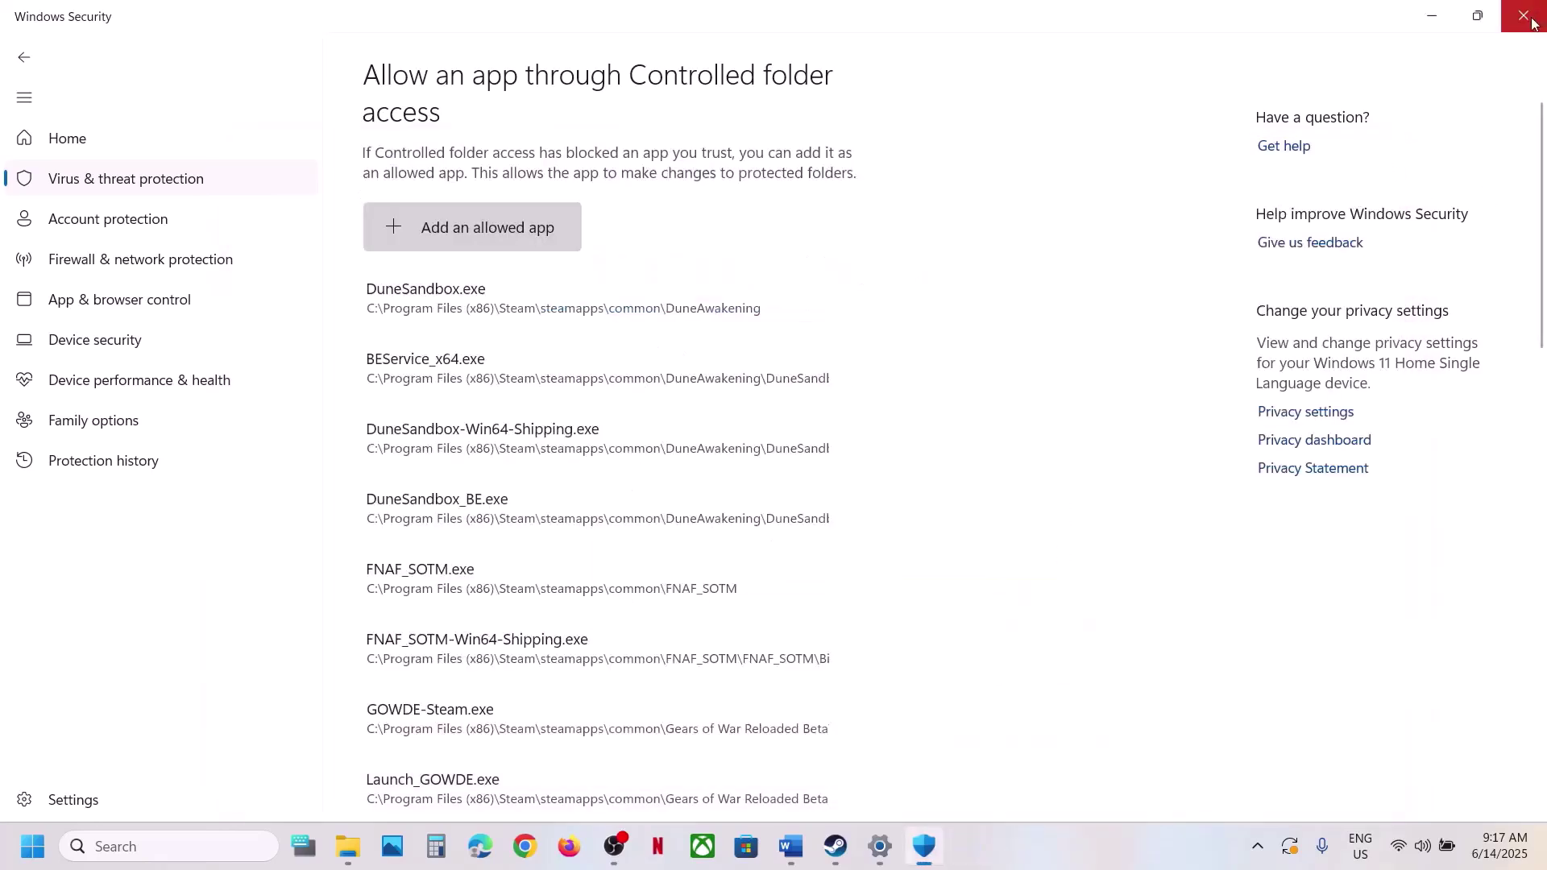
{"action": "left_click", "coordinate": [1519, 26]}
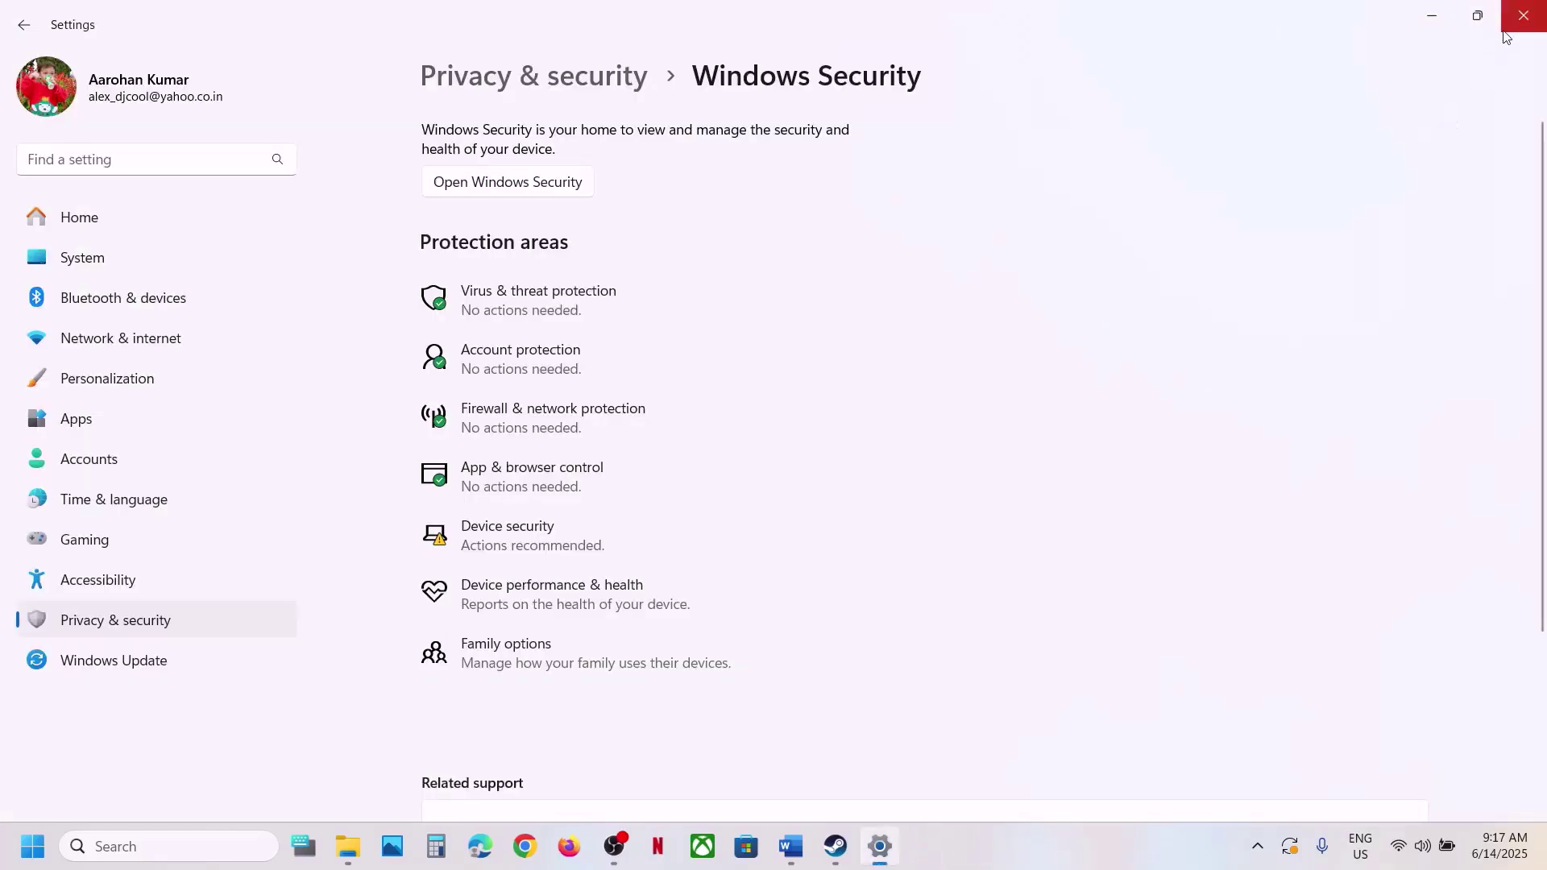